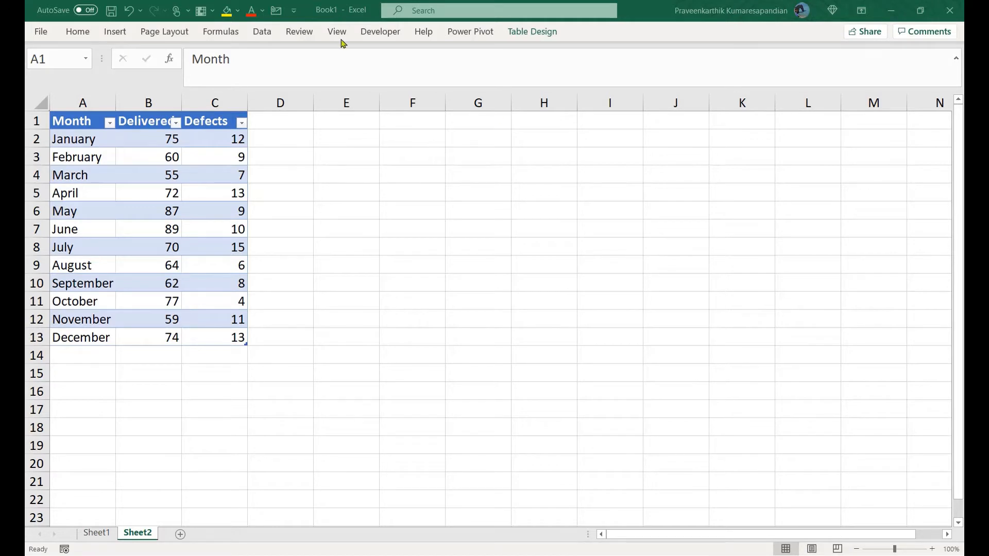
# Turn off the filter buttons in the header row of the monthly delivery table
pyautogui.click(200, 143)
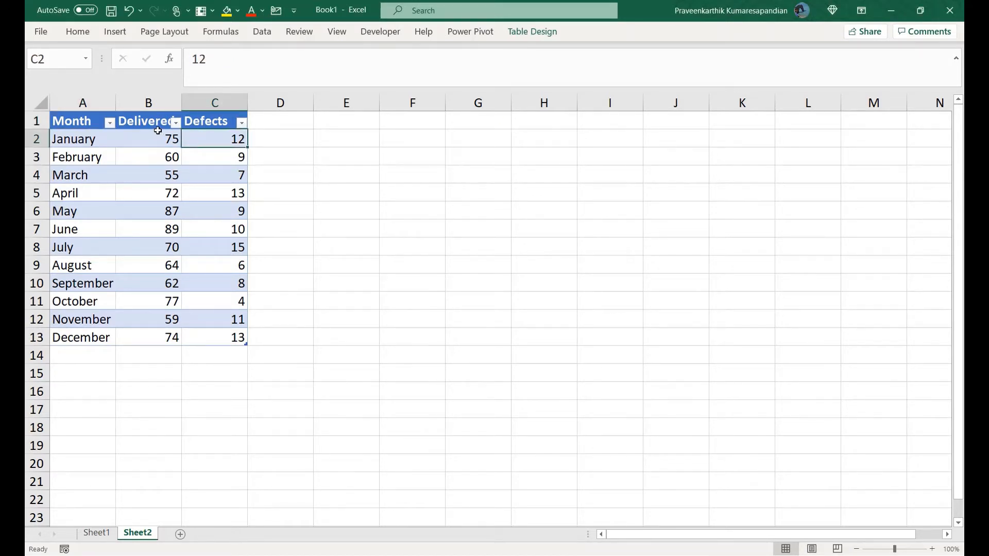
pyautogui.click(510, 36)
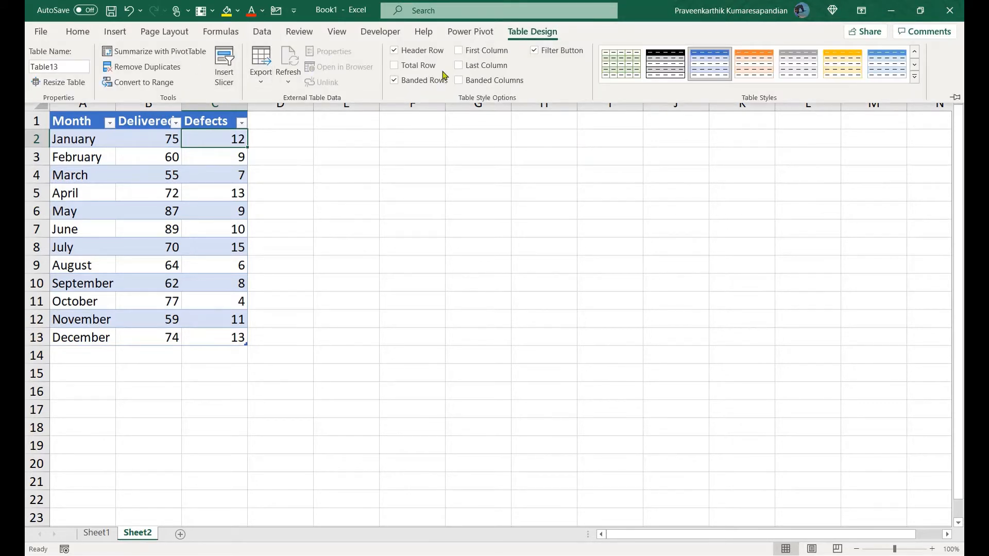
pyautogui.click(534, 50)
# Insert a 2-D line chart with markers from the table data and enlarge it to span about columns E to K
pyautogui.click(153, 122)
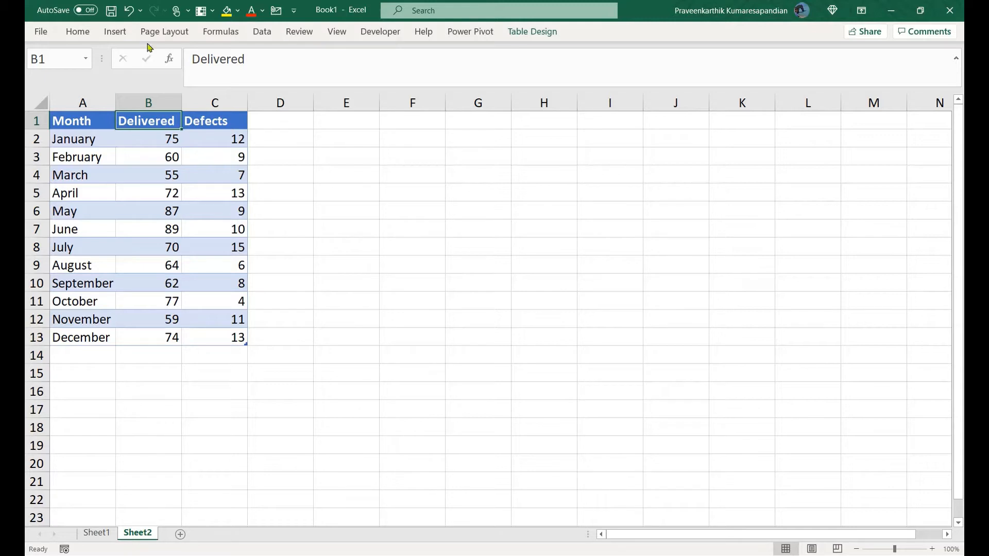
pyautogui.click(116, 32)
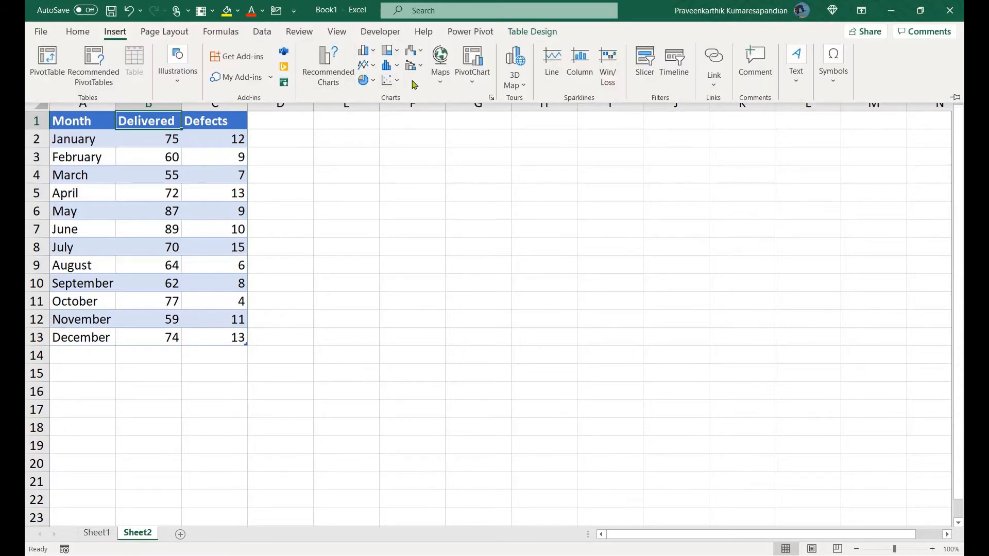
pyautogui.click(366, 66)
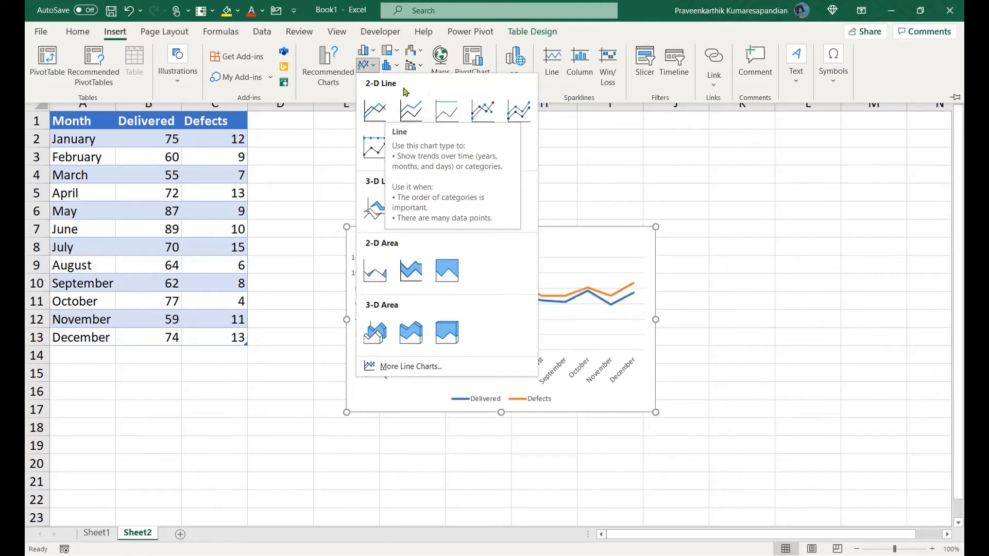
pyautogui.click(485, 102)
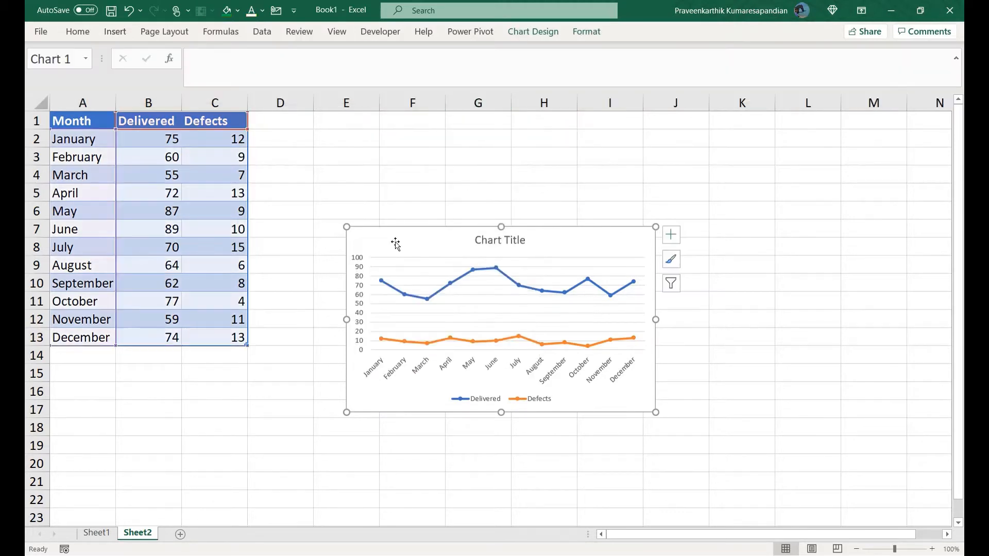
pyautogui.moveTo(346, 227); pyautogui.dragTo(307, 160)
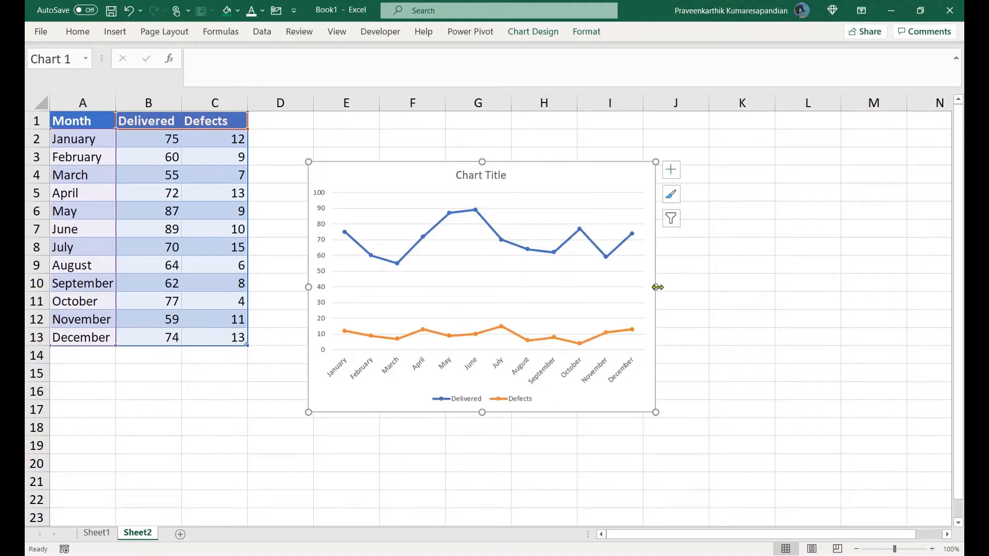
pyautogui.moveTo(656, 287); pyautogui.dragTo(739, 287)
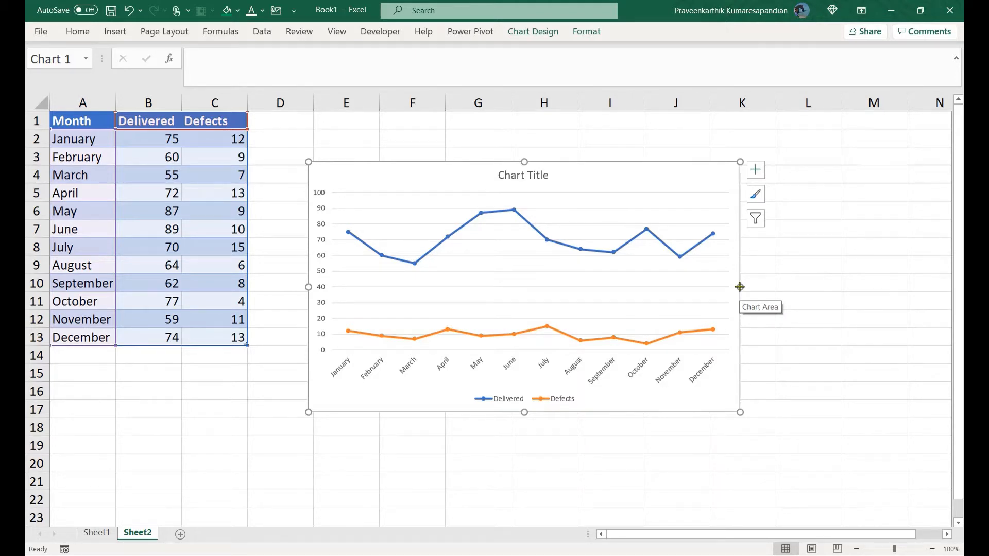
# Remove the existing horizontal gridlines from the line chart
pyautogui.click(755, 170)
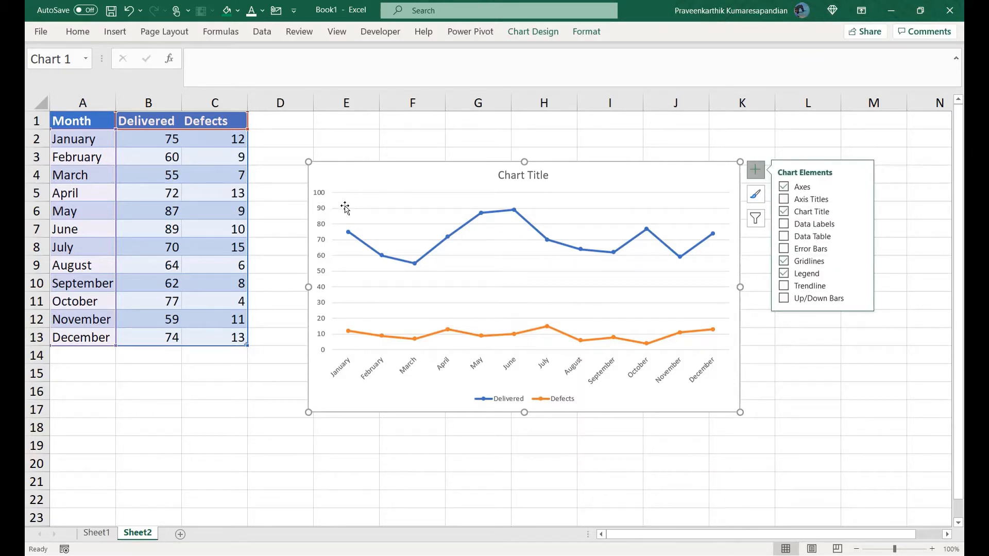
pyautogui.click(323, 214)
pyautogui.click(343, 258)
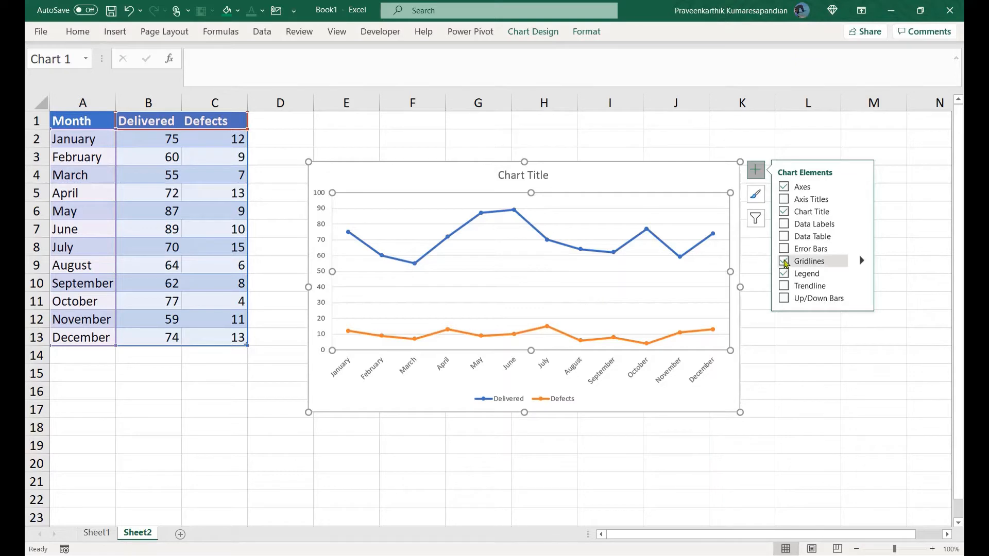
pyautogui.click(785, 261)
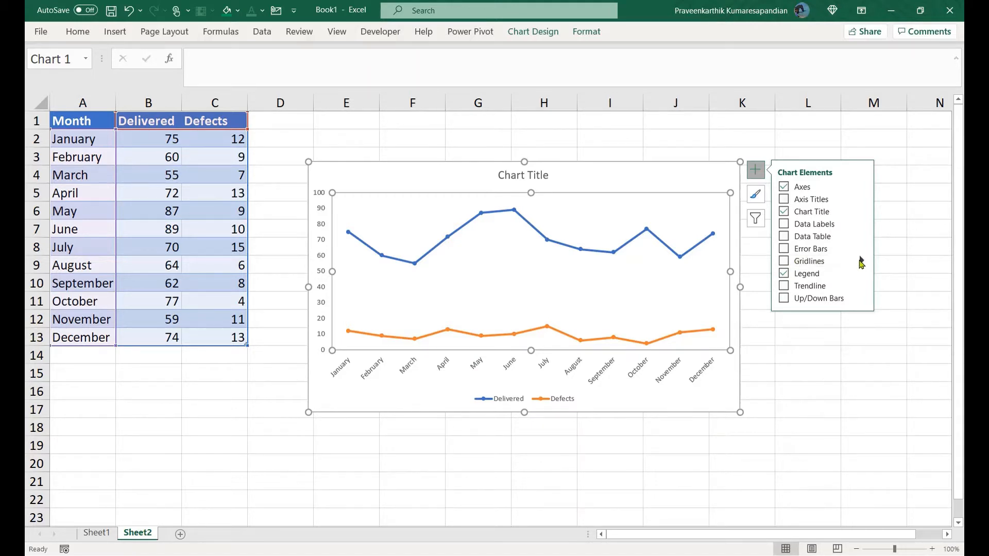
# Try primary major vertical gridlines on the chart and turn them back off
pyautogui.click(861, 261)
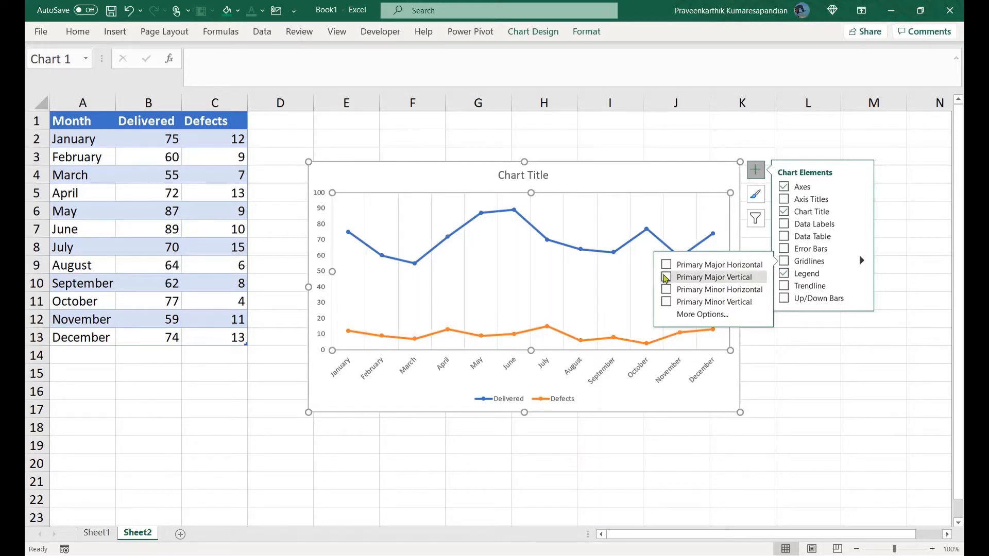
pyautogui.click(666, 278)
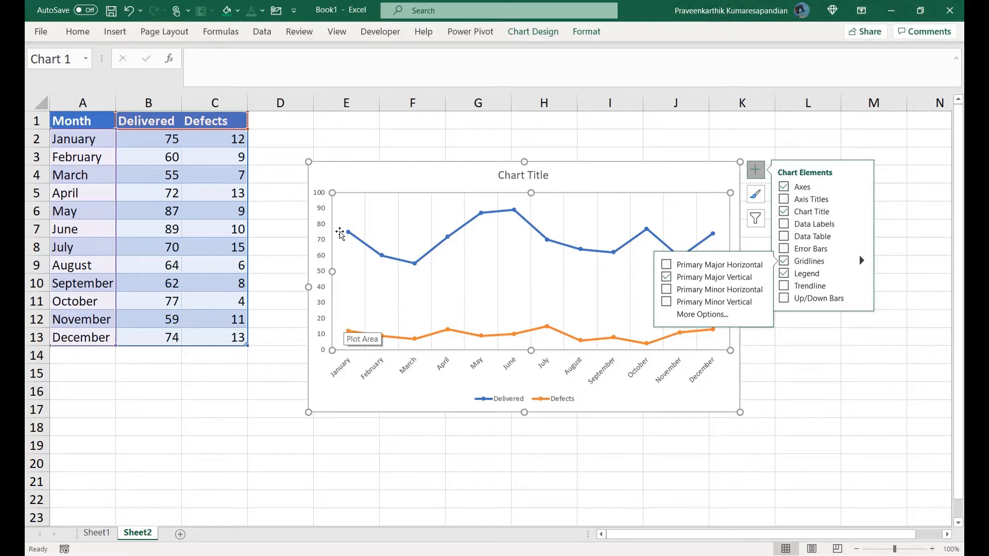
pyautogui.moveTo(381, 258)
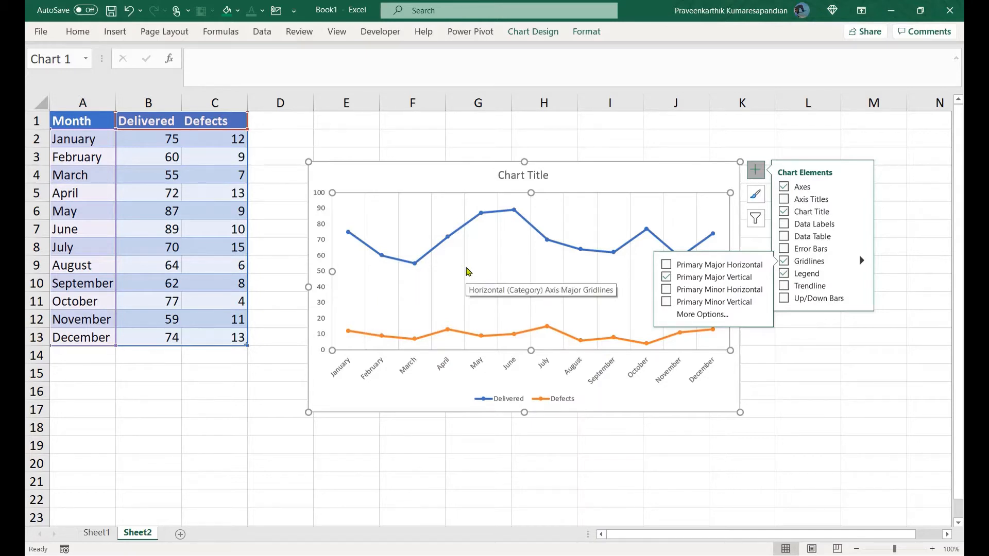
pyautogui.click(666, 278)
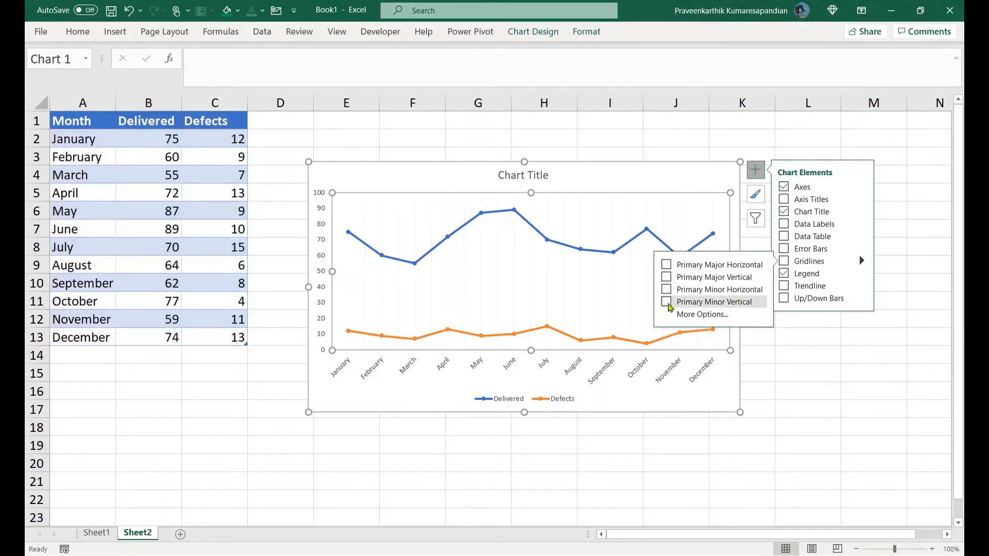
# Add primary minor vertical gridlines to the chart and open the detailed gridline formatting options
pyautogui.click(666, 301)
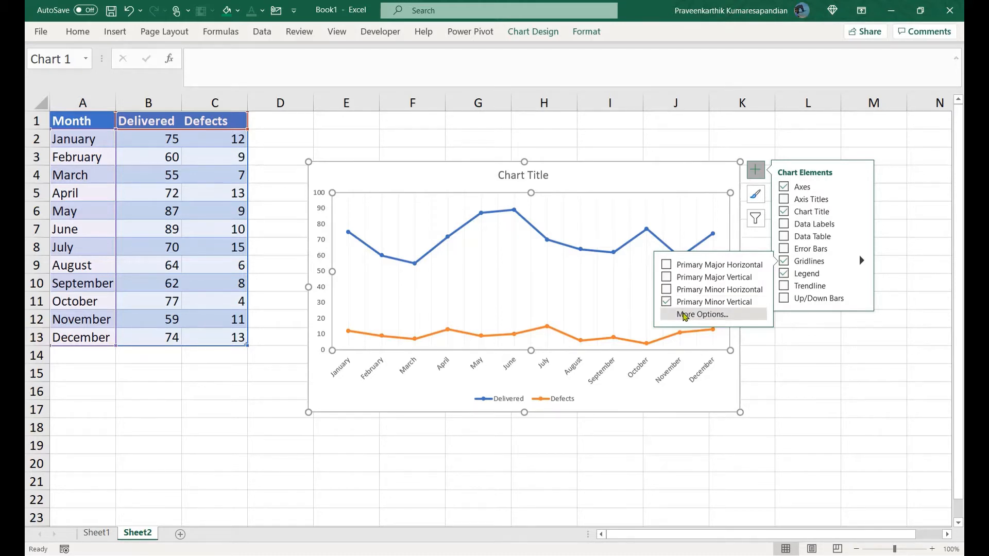
pyautogui.click(685, 315)
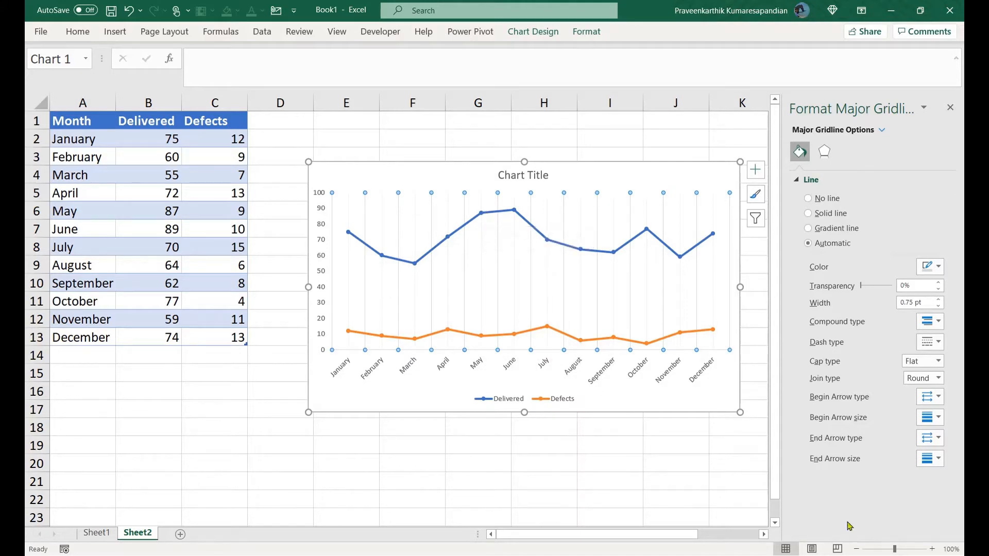
# Choose the horizontal axis minor gridlines for formatting and set them to a solid line
pyautogui.click(933, 549)
pyautogui.click(933, 549)
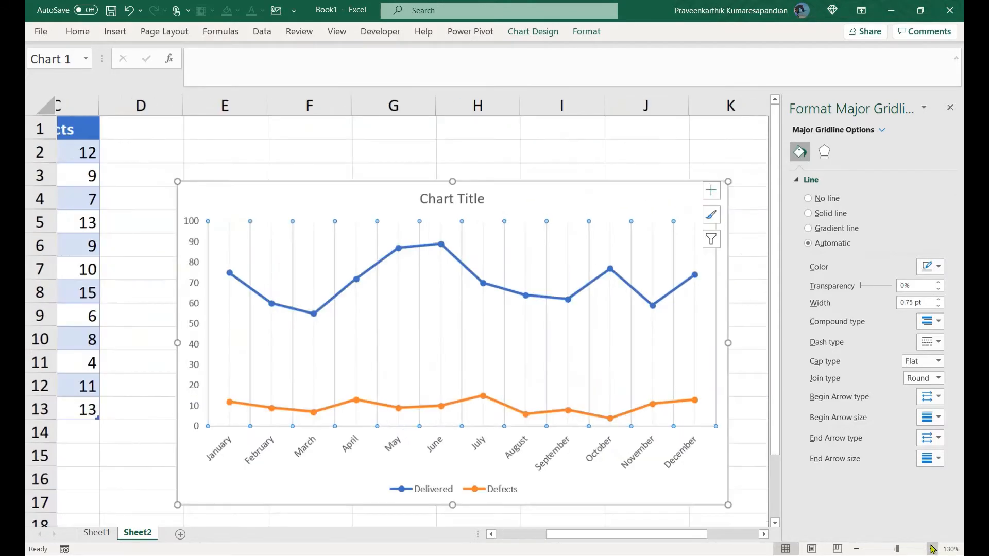
pyautogui.click(933, 549)
pyautogui.click(933, 548)
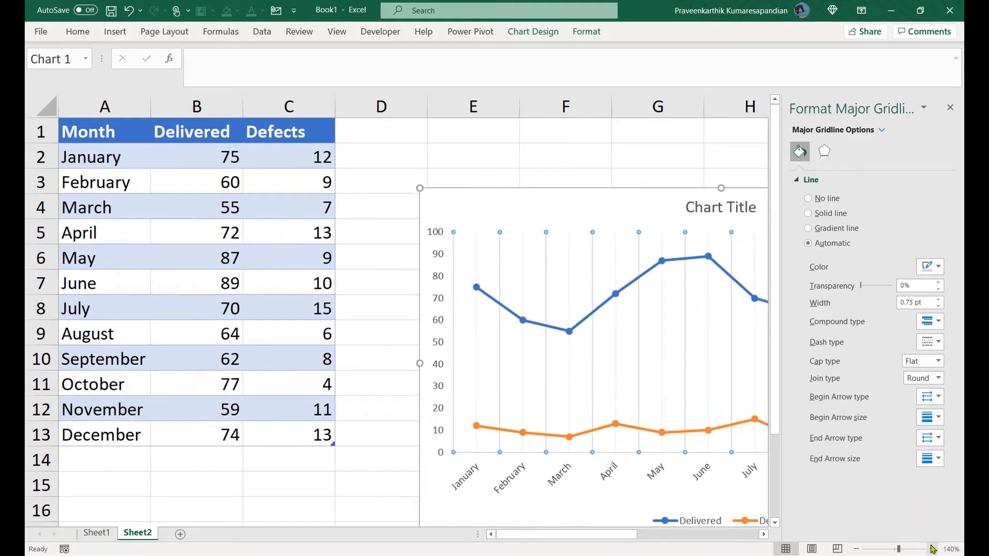
pyautogui.moveTo(638, 540); pyautogui.dragTo(699, 538)
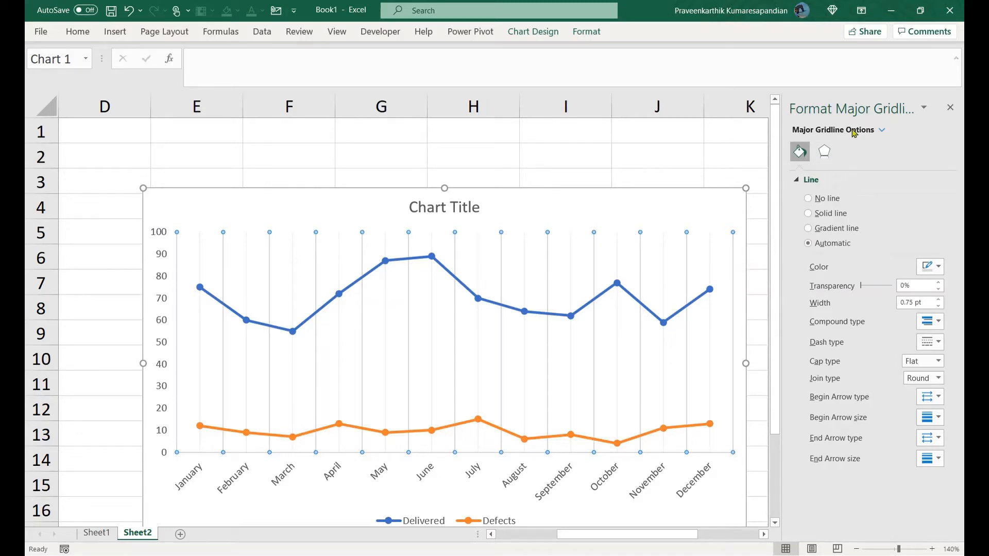
pyautogui.click(879, 132)
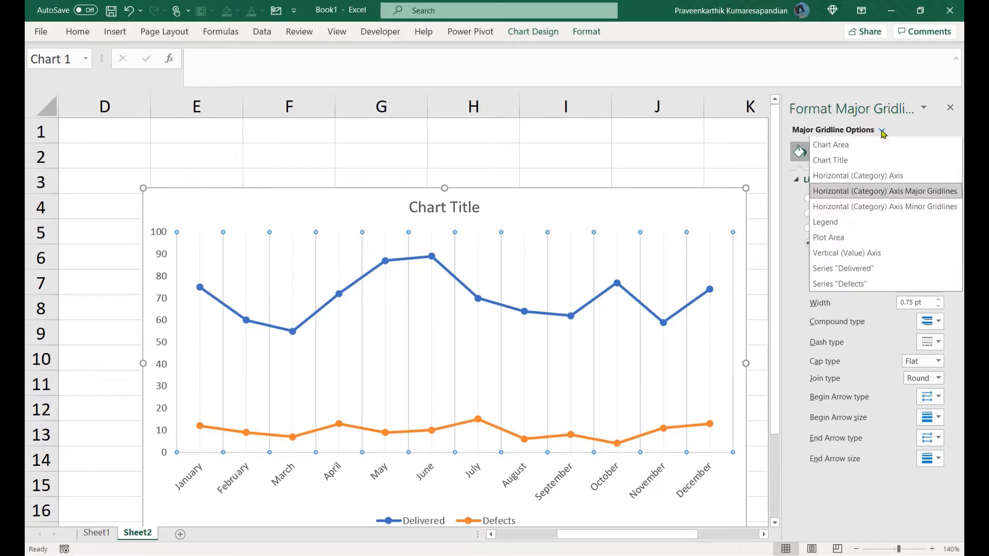
pyautogui.click(871, 208)
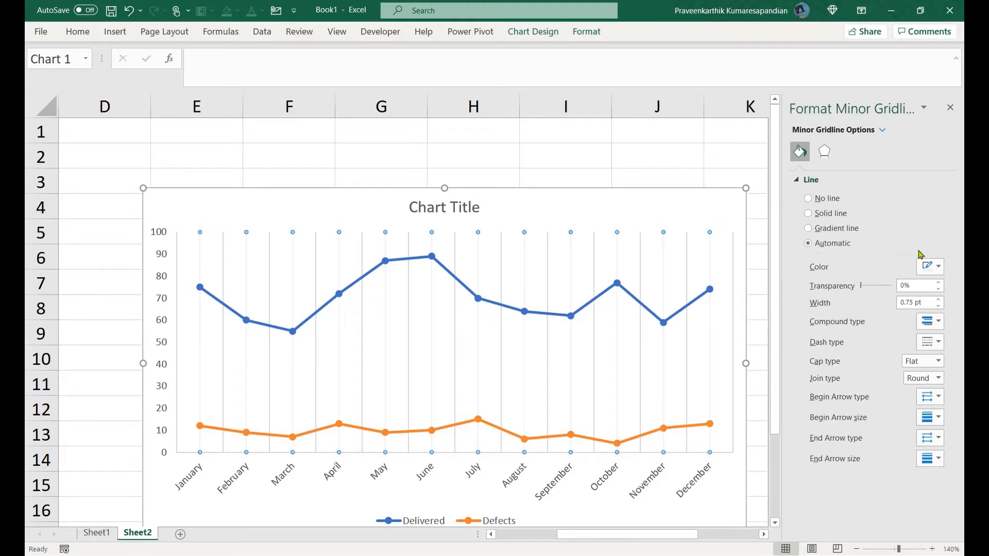
pyautogui.click(814, 214)
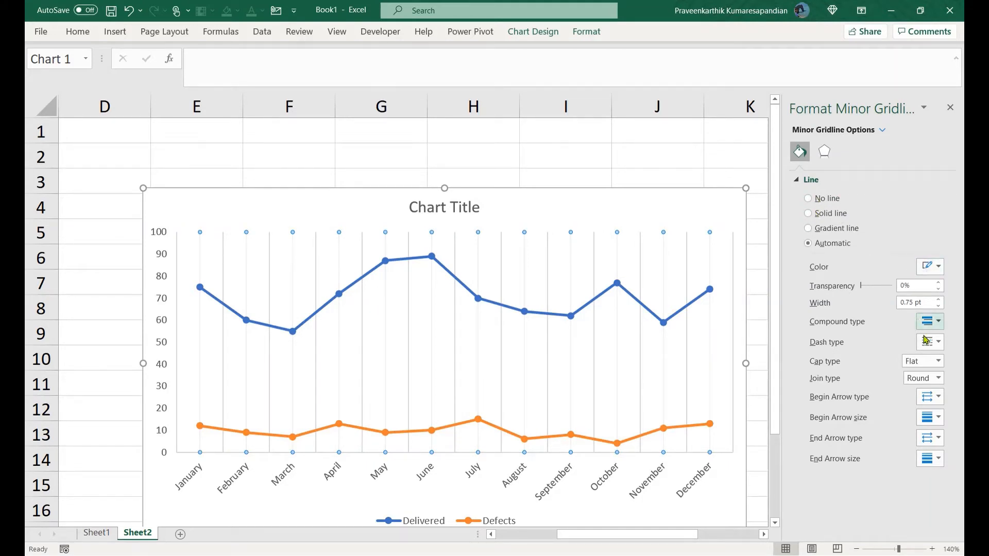
# Set the width of the minor vertical gridlines to 1.5 pt
pyautogui.click(938, 299)
pyautogui.click(938, 299)
pyautogui.click(938, 299)
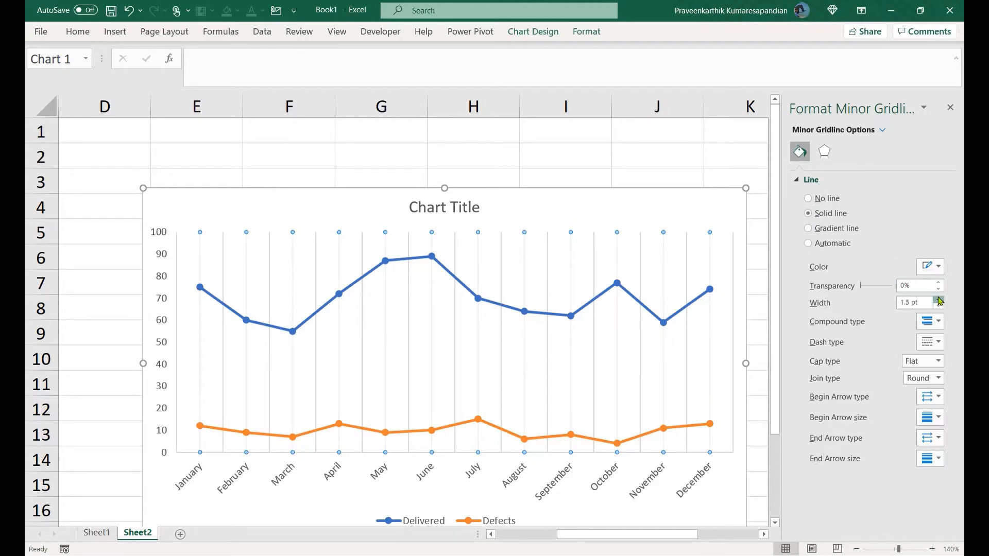
pyautogui.click(937, 299)
pyautogui.click(938, 299)
pyautogui.click(939, 306)
pyautogui.click(938, 306)
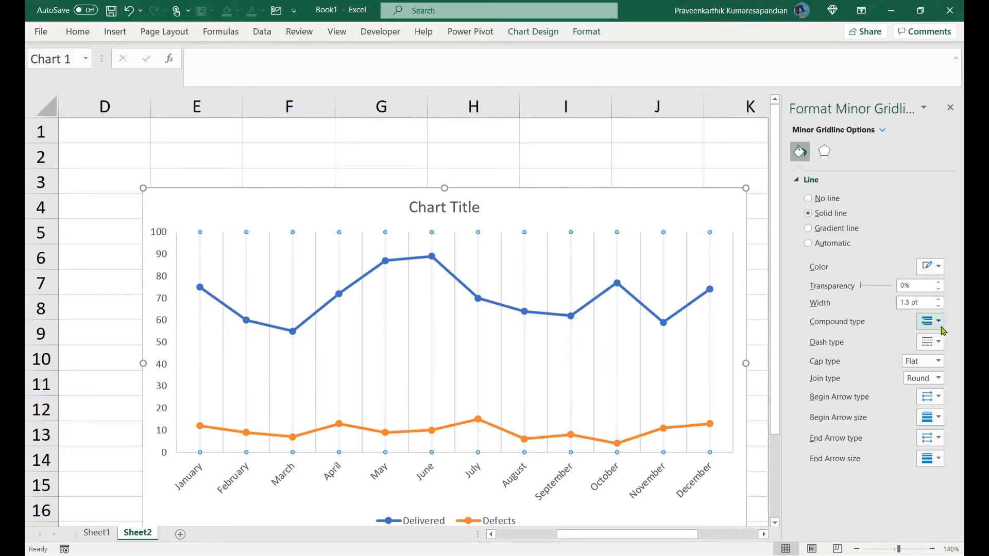
# Set the dash type of the minor vertical gridlines to Dash Dot, trying Square Dot first
pyautogui.click(938, 342)
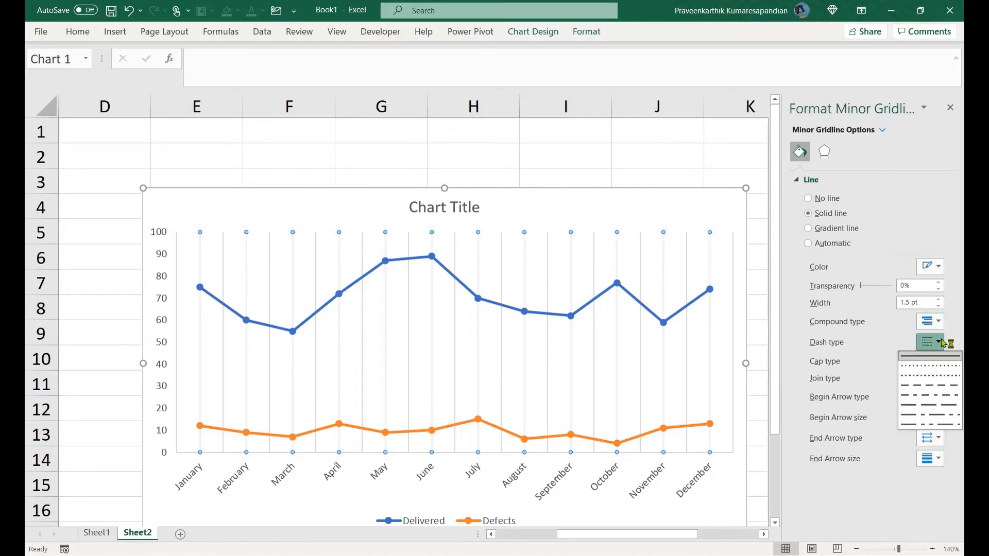
pyautogui.click(940, 375)
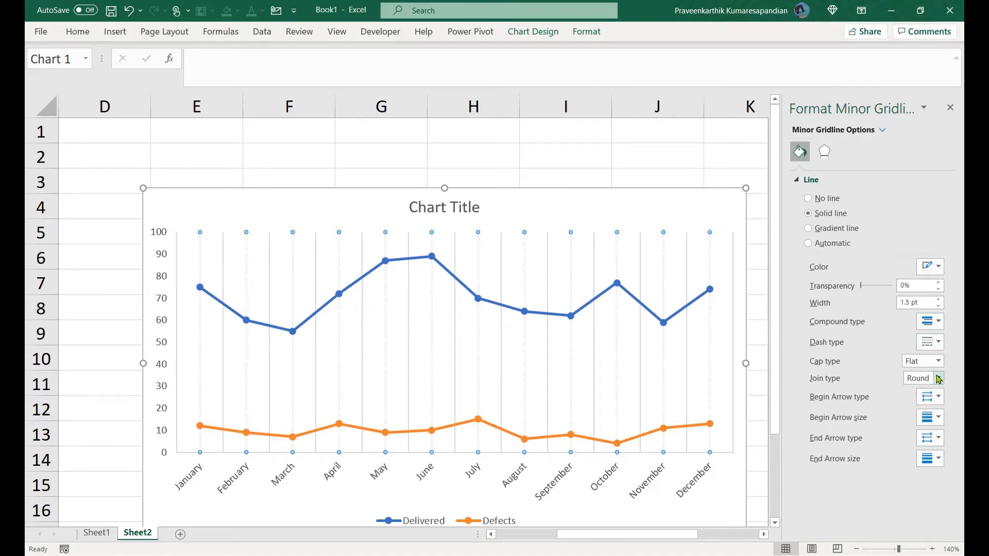
pyautogui.click(939, 342)
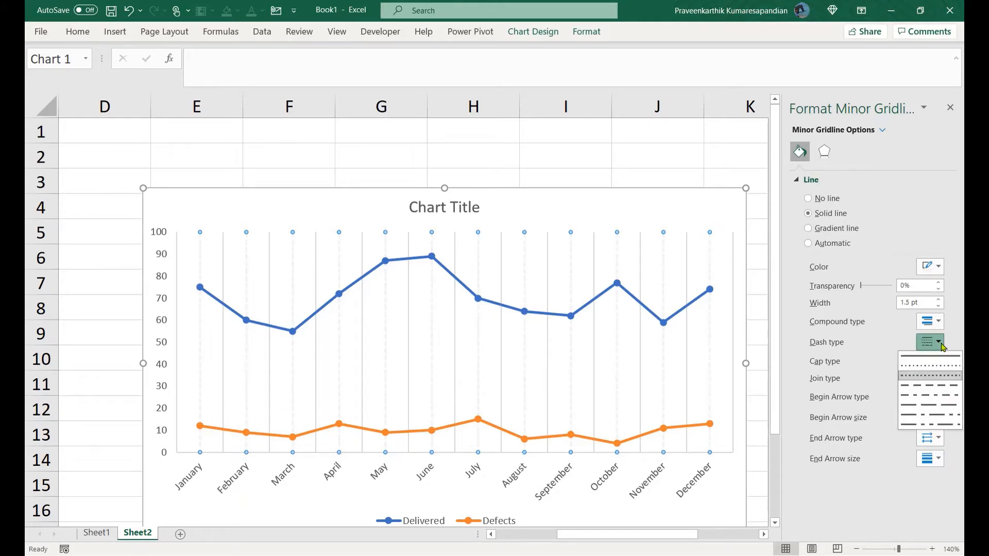
pyautogui.click(942, 395)
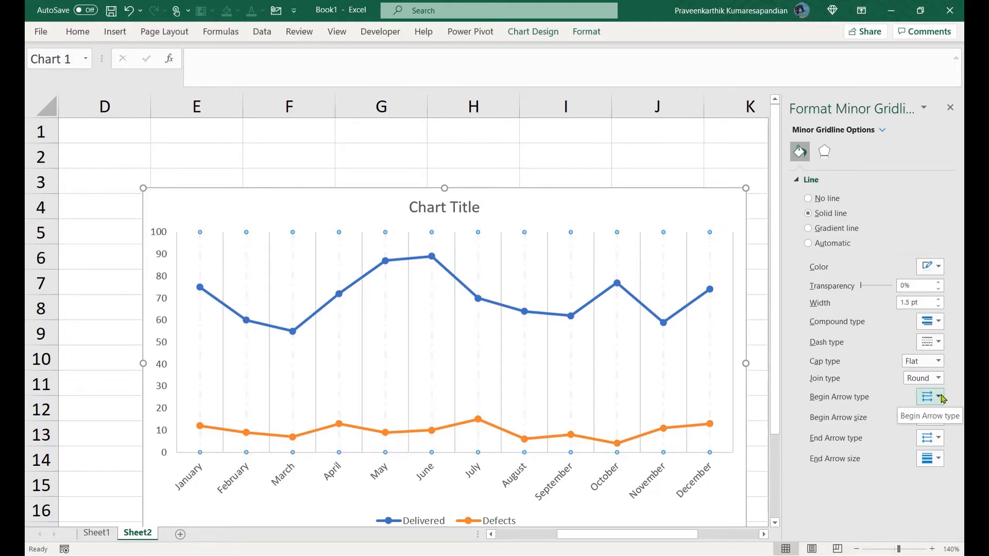
# Switch to the horizontal axis major gridlines and reduce their line width to 0 pt
pyautogui.click(881, 131)
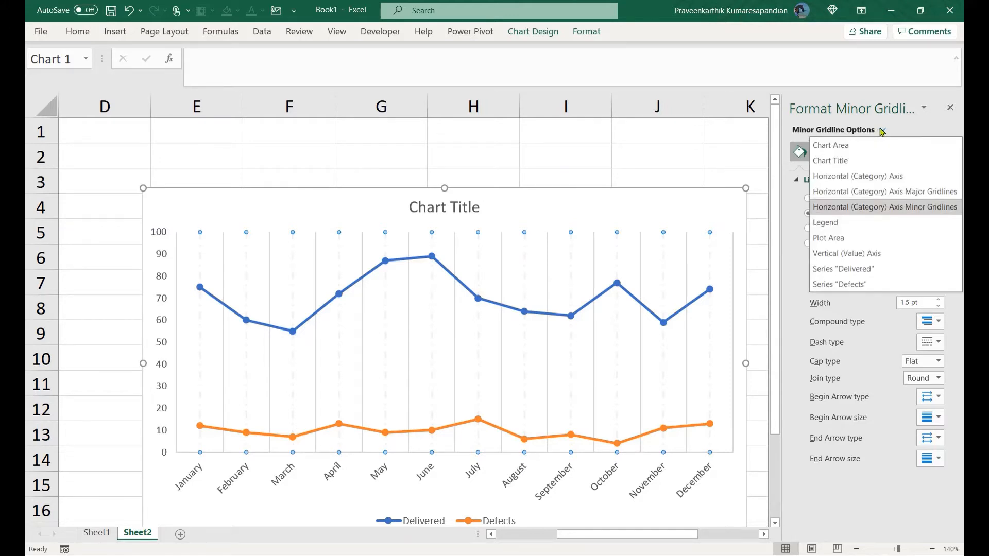
pyautogui.click(871, 191)
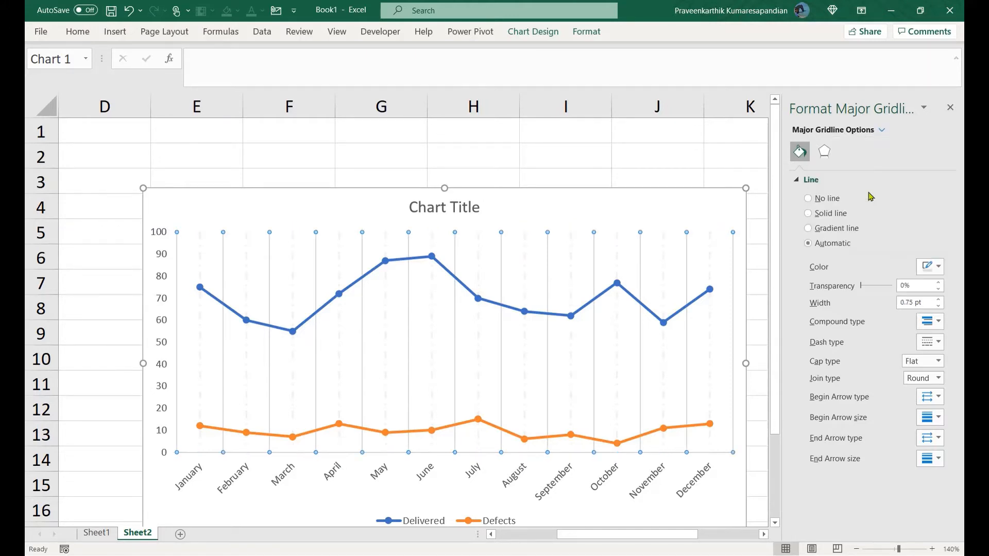
pyautogui.click(942, 306)
pyautogui.click(941, 306)
pyautogui.click(942, 306)
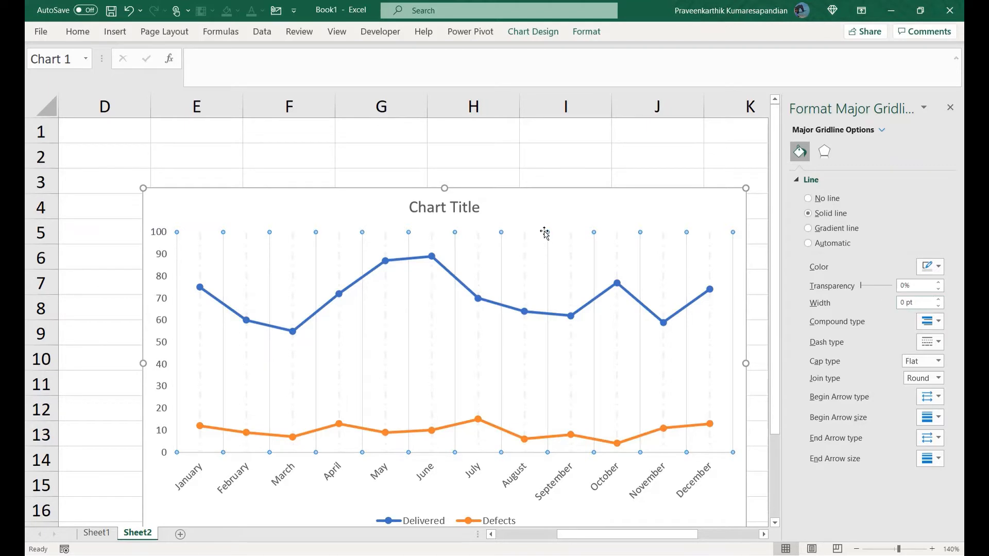
# Hide the chart's major vertical gridlines by setting their line style to No line
pyautogui.click(560, 204)
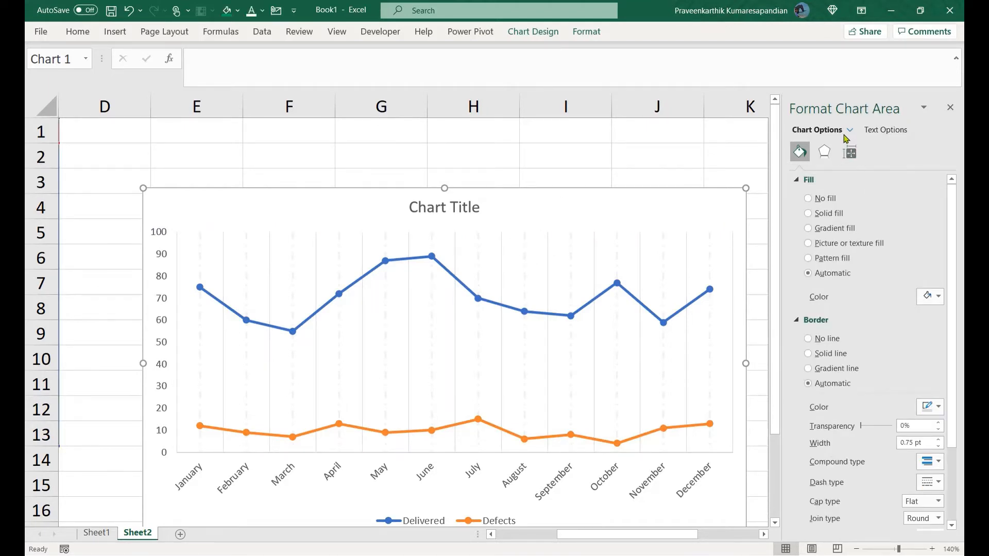
pyautogui.click(548, 256)
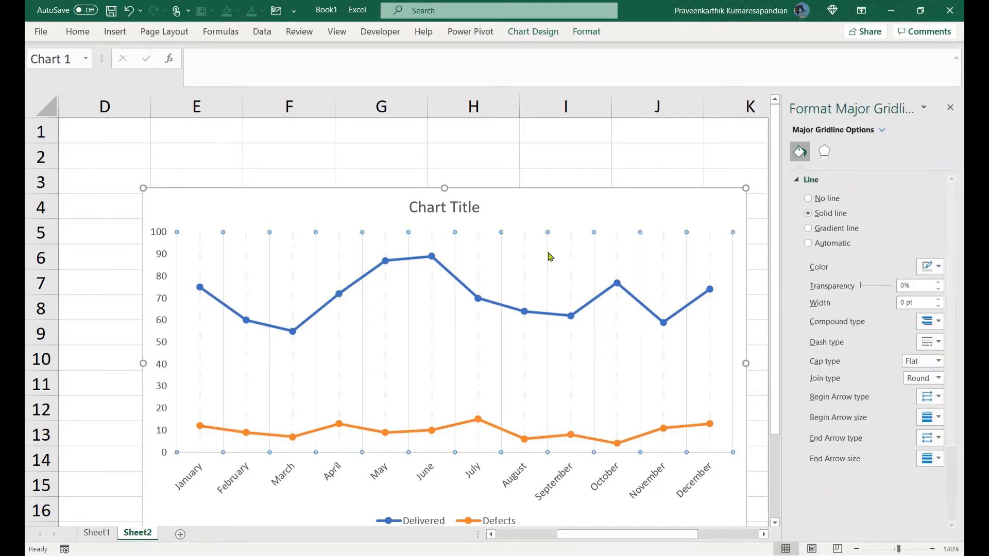
pyautogui.click(807, 199)
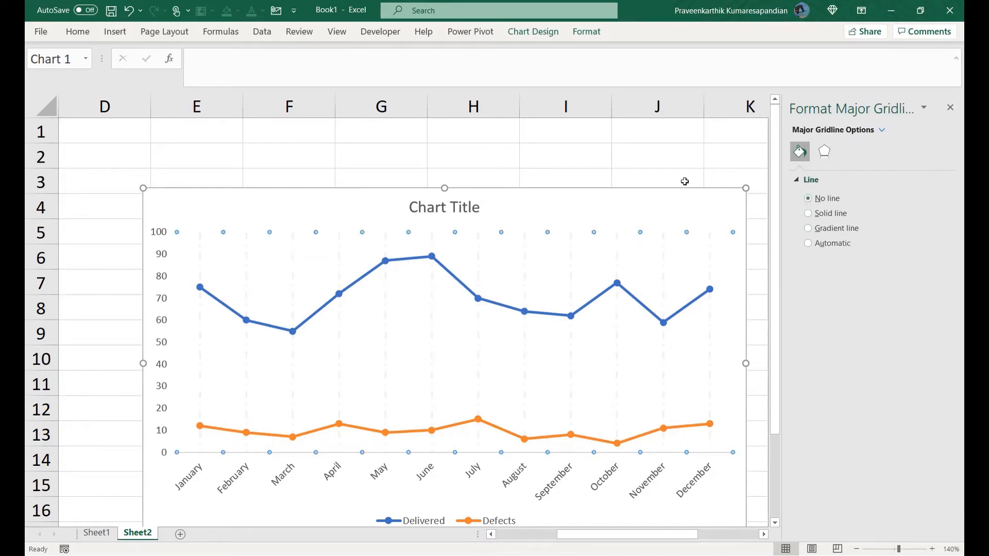
pyautogui.click(617, 201)
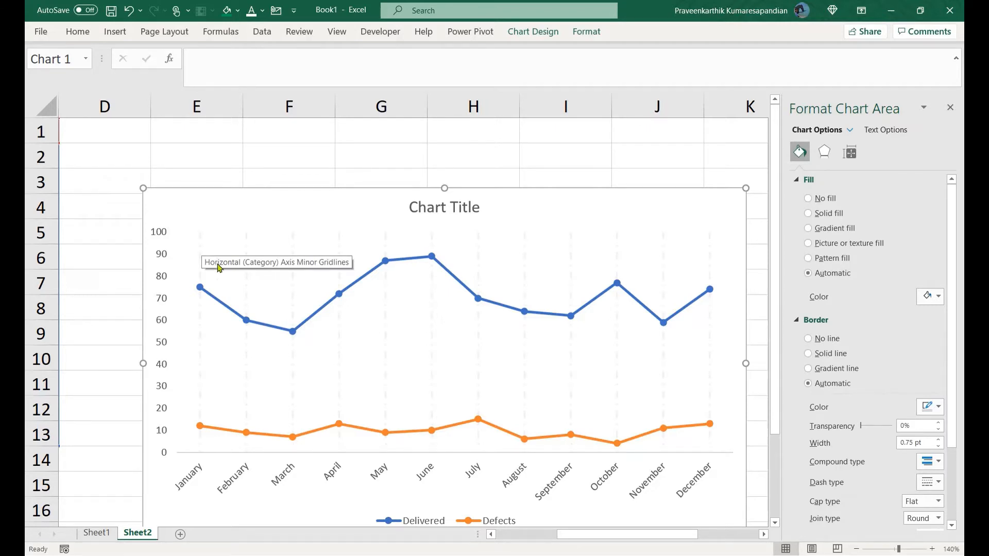
pyautogui.moveTo(650, 539)
pyautogui.mouseDown()
pyautogui.moveTo(658, 537)
pyautogui.moveTo(650, 538)
pyautogui.mouseUp()
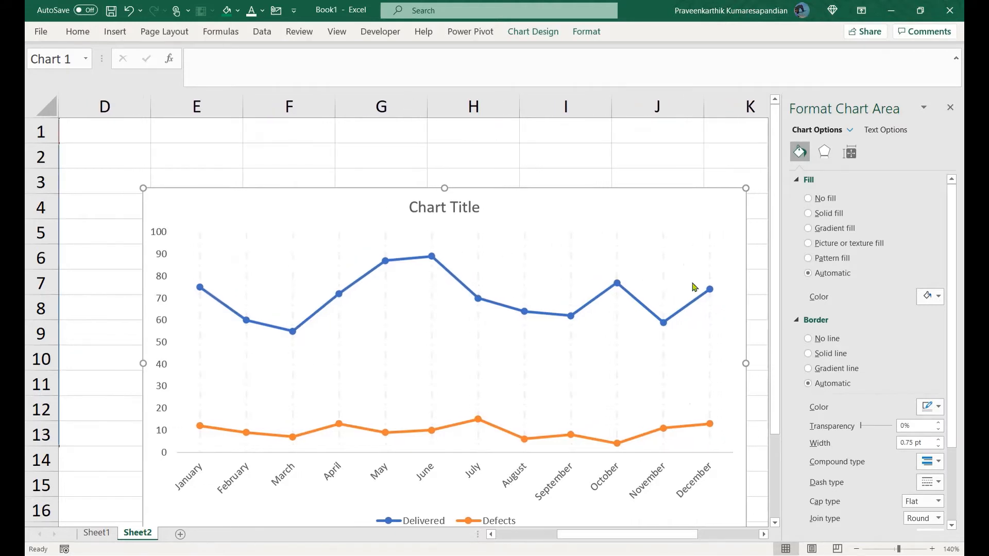
pyautogui.click(710, 247)
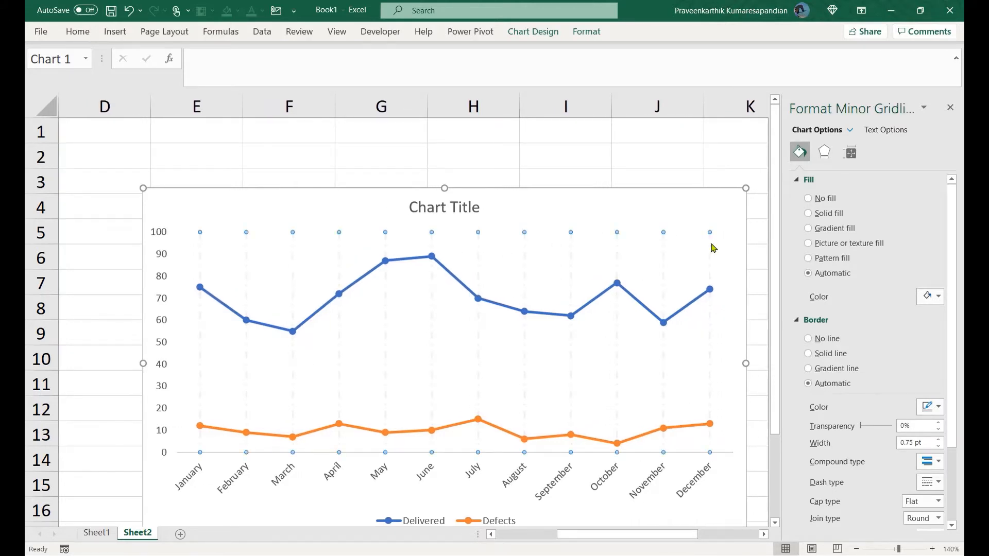
pyautogui.click(733, 225)
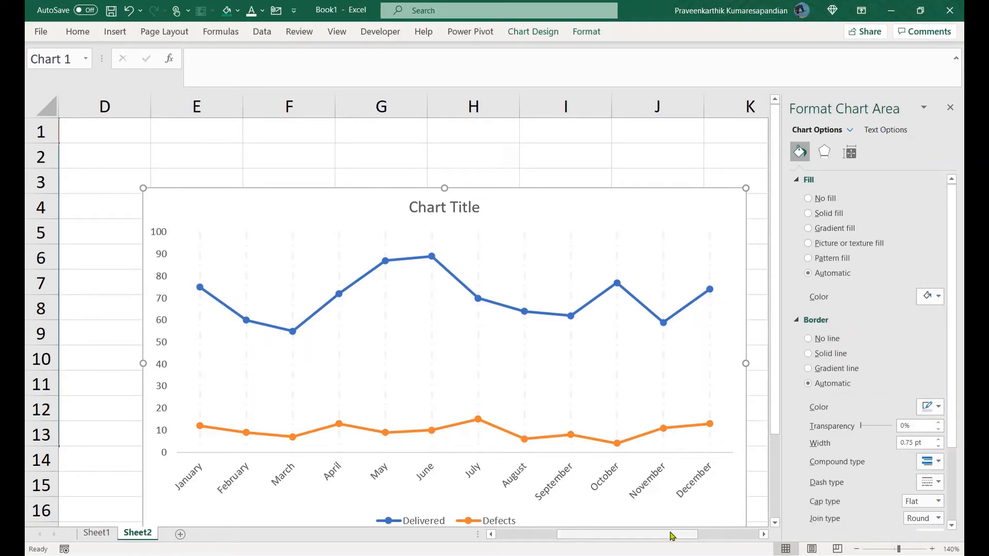
# Add data labels above the points of both the Delivered and Defects series
pyautogui.moveTo(674, 535); pyautogui.dragTo(688, 536)
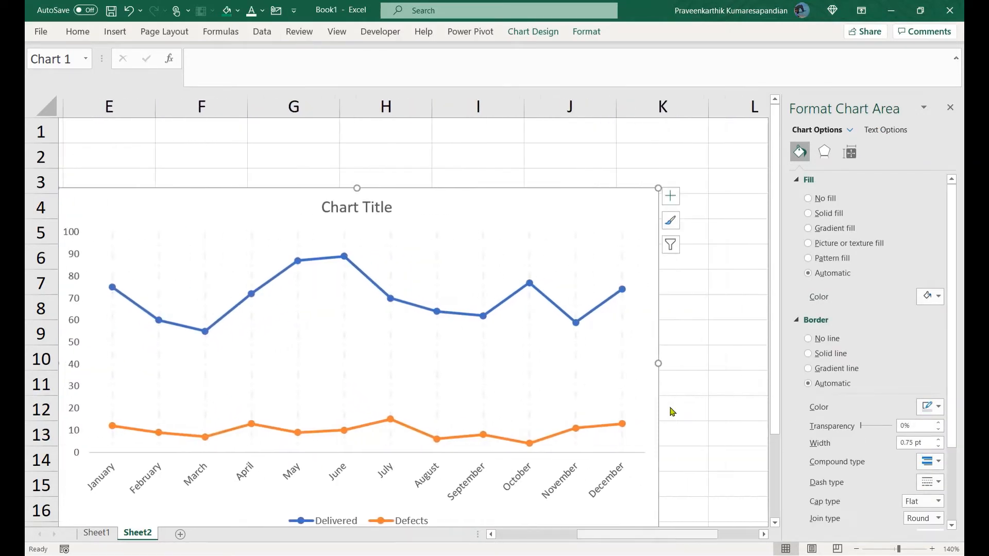
pyautogui.click(676, 197)
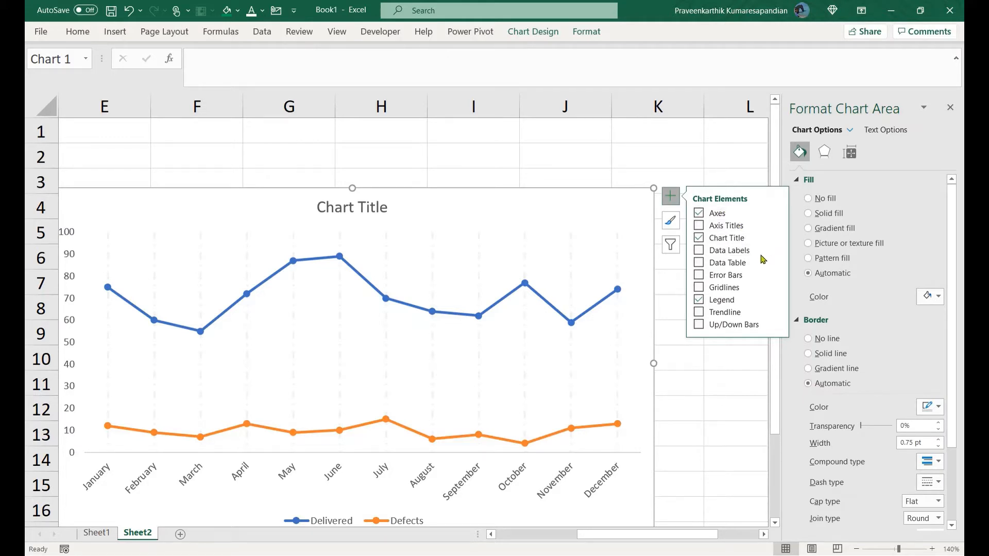
pyautogui.click(698, 264)
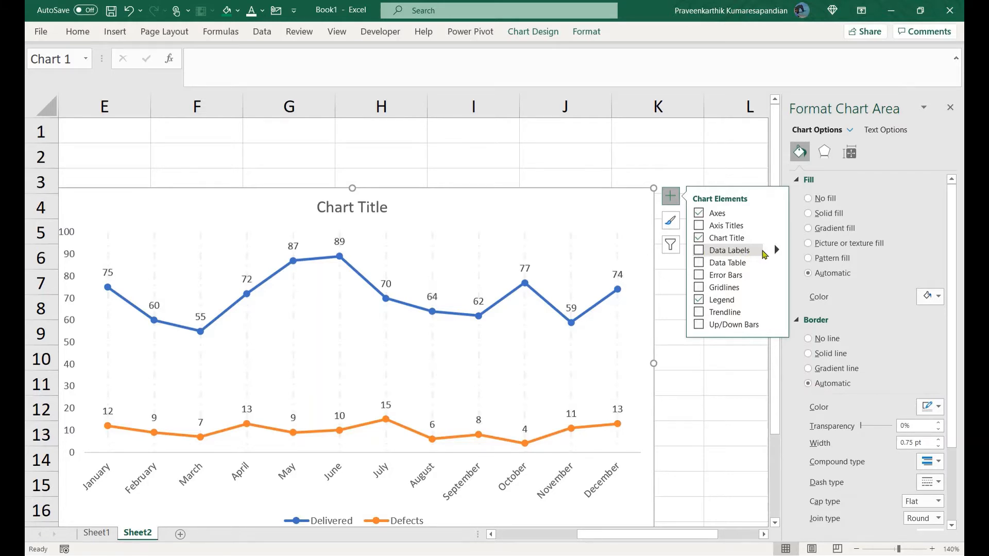
pyautogui.click(777, 252)
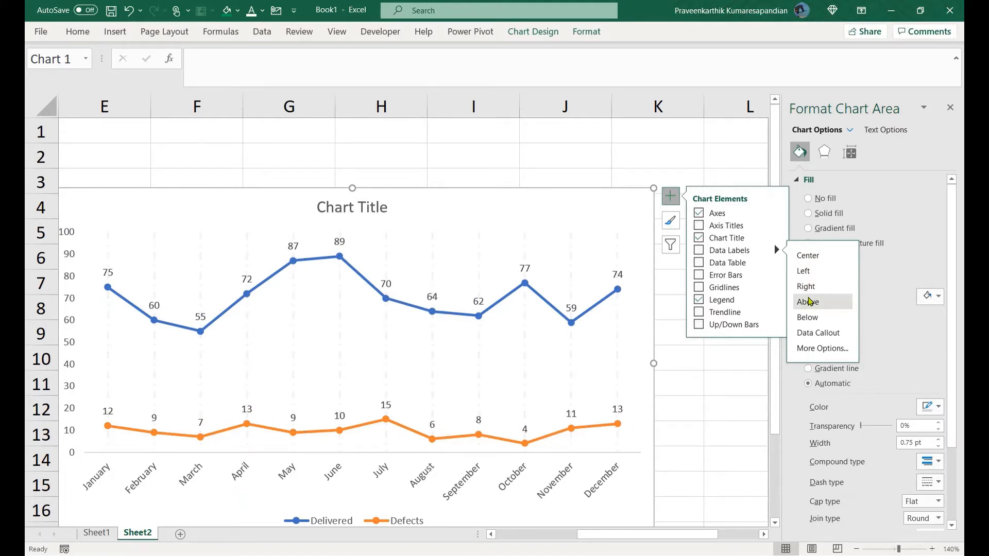
pyautogui.click(808, 301)
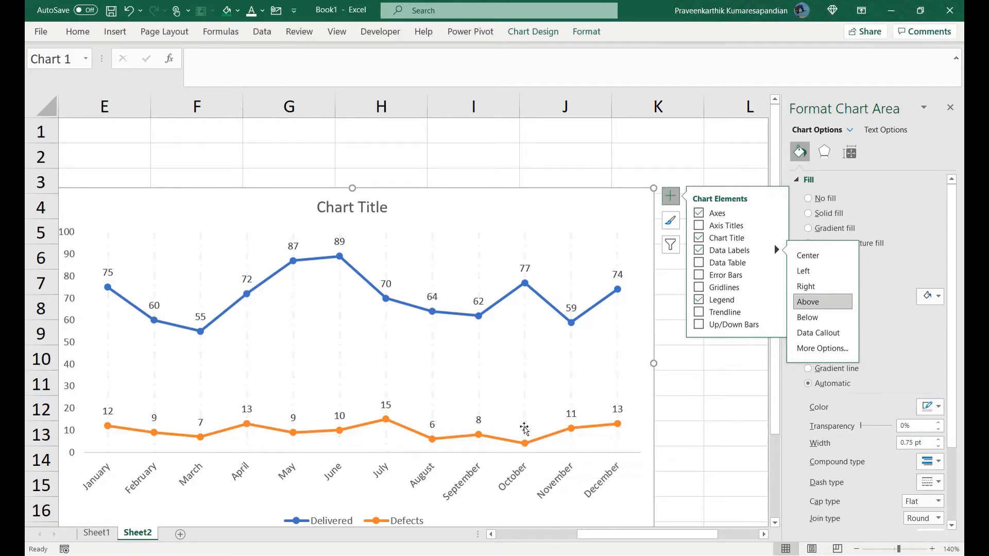
# Format the Delivered series data labels in bold at font size 11
pyautogui.click(524, 428)
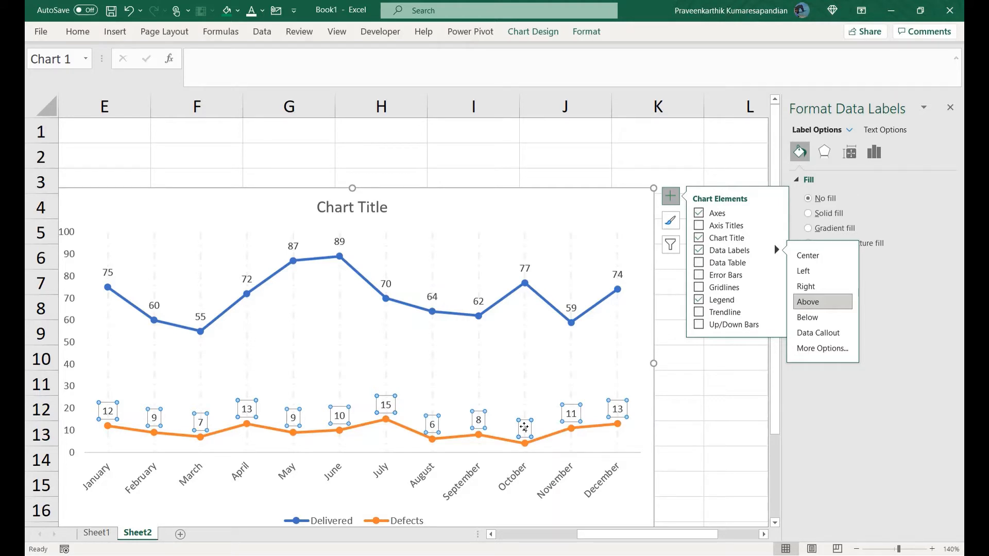
pyautogui.click(477, 300)
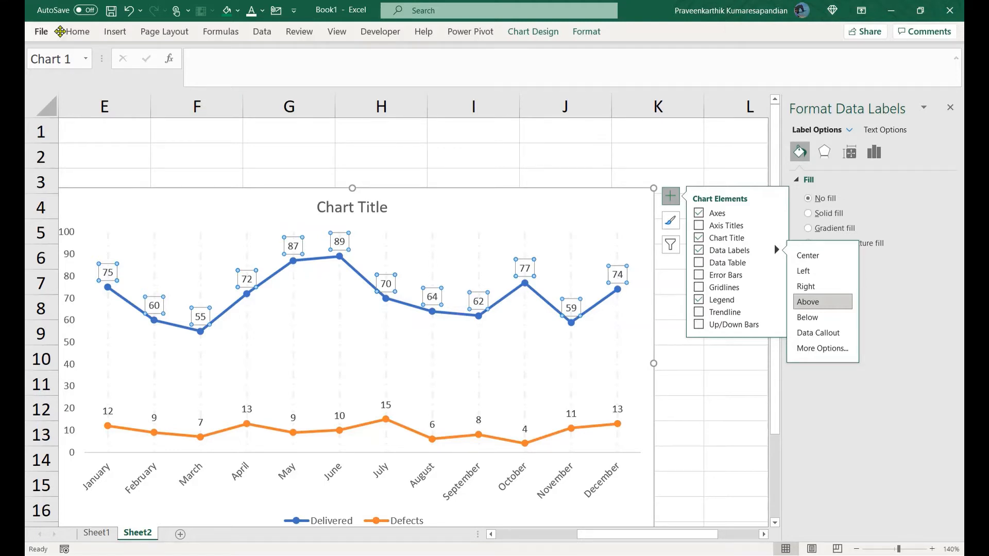
pyautogui.click(77, 34)
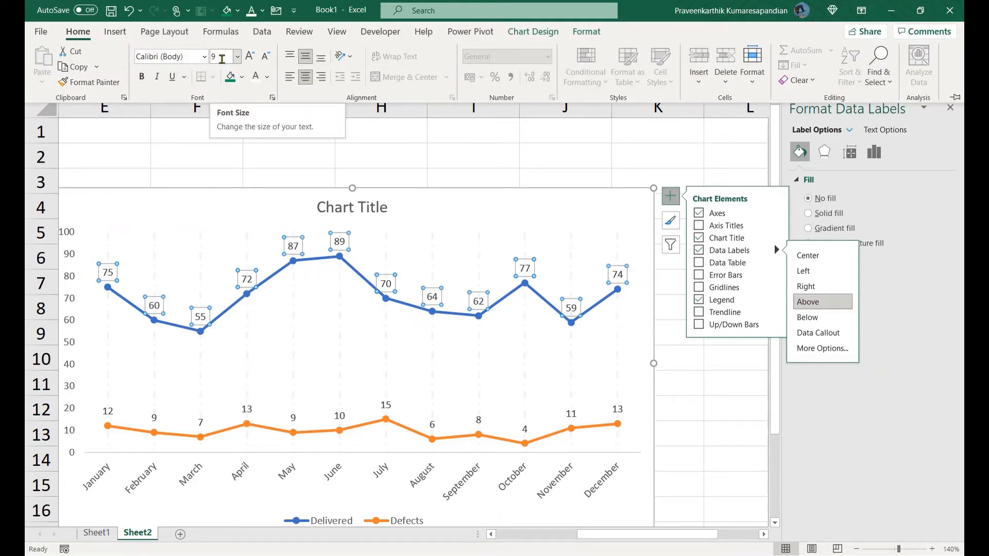
pyautogui.click(221, 59)
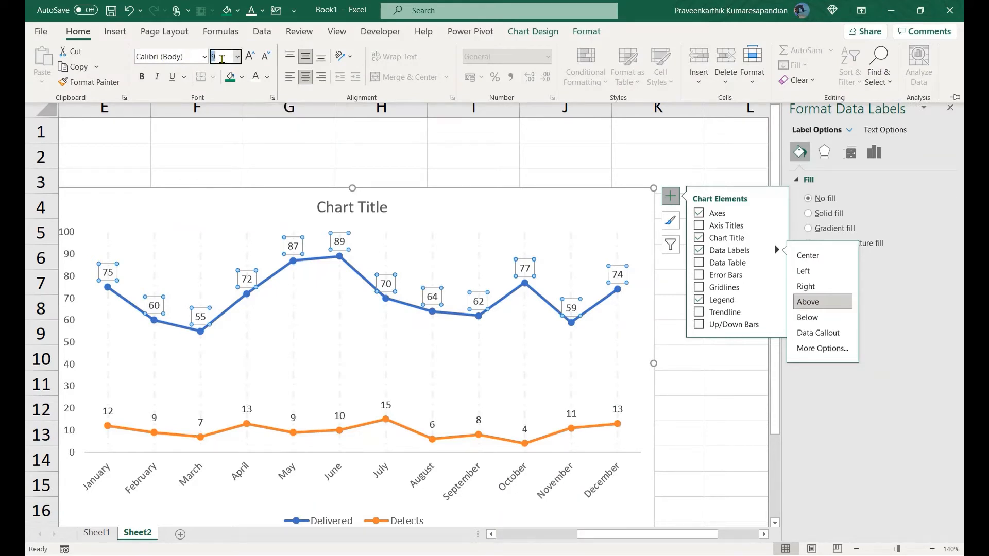
pyautogui.write('11')
pyautogui.press('Return')
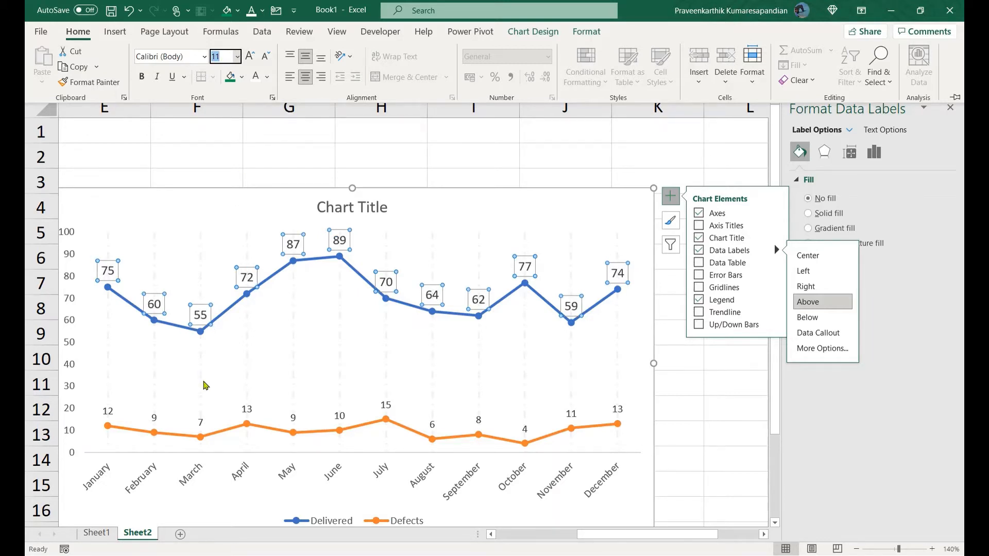
pyautogui.click(142, 78)
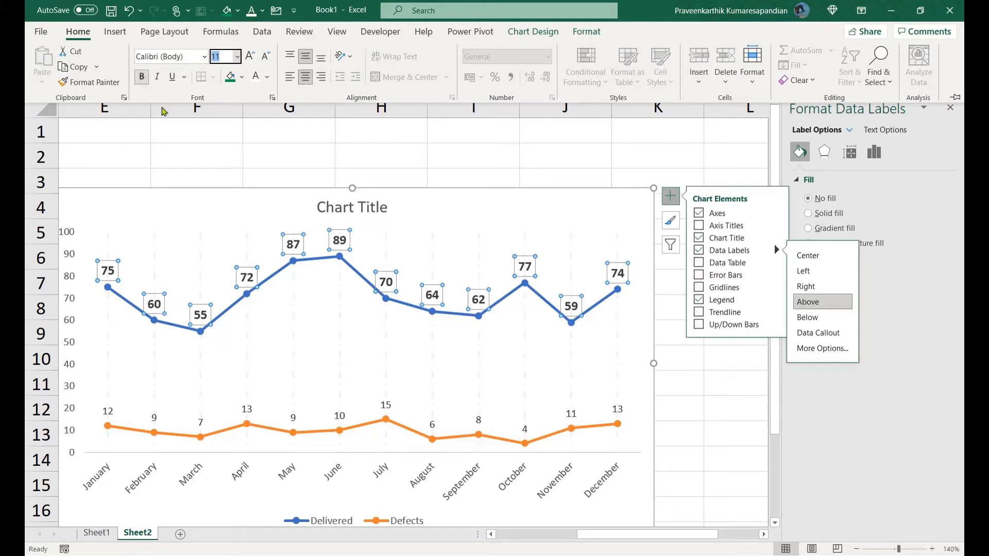
# Format the Defects series data labels in bold at font size 11
pyautogui.click(200, 420)
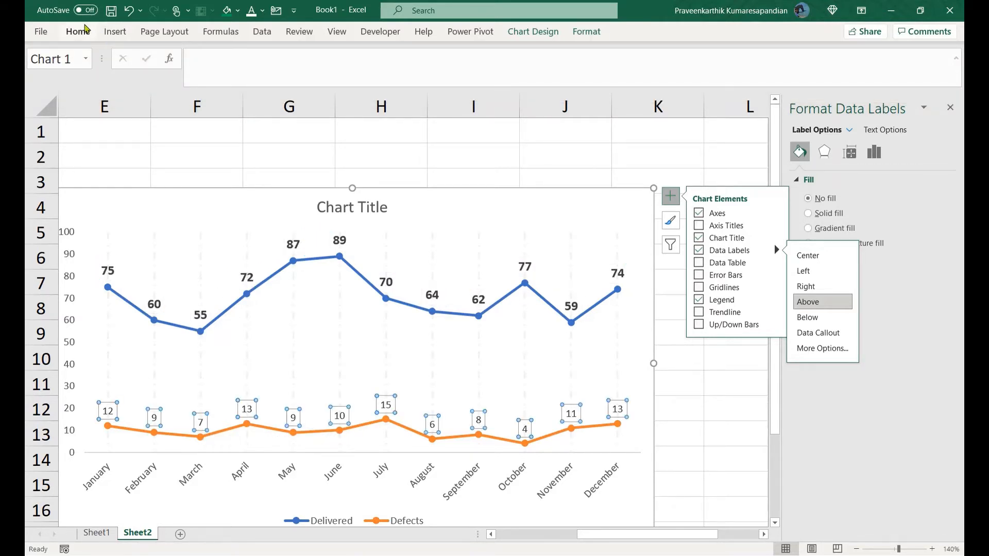
pyautogui.click(78, 31)
pyautogui.click(219, 56)
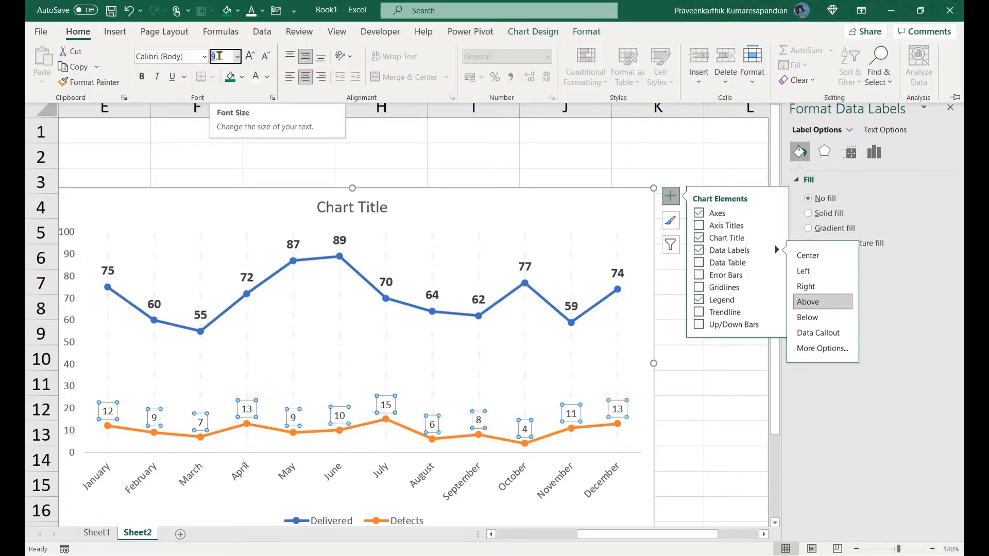
pyautogui.write('11')
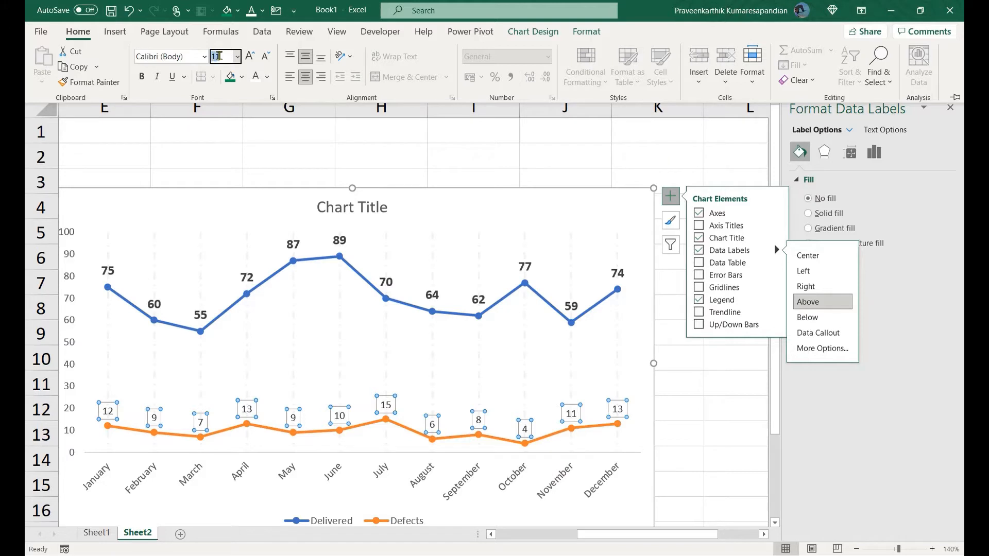
pyautogui.press('Return')
pyautogui.click(142, 77)
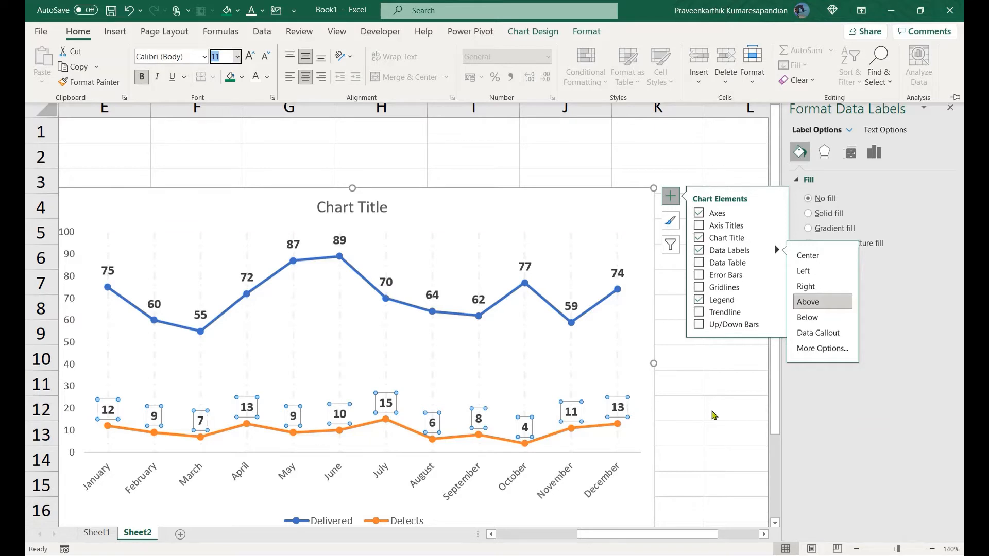
pyautogui.hotkey('ctrl', 'F1')
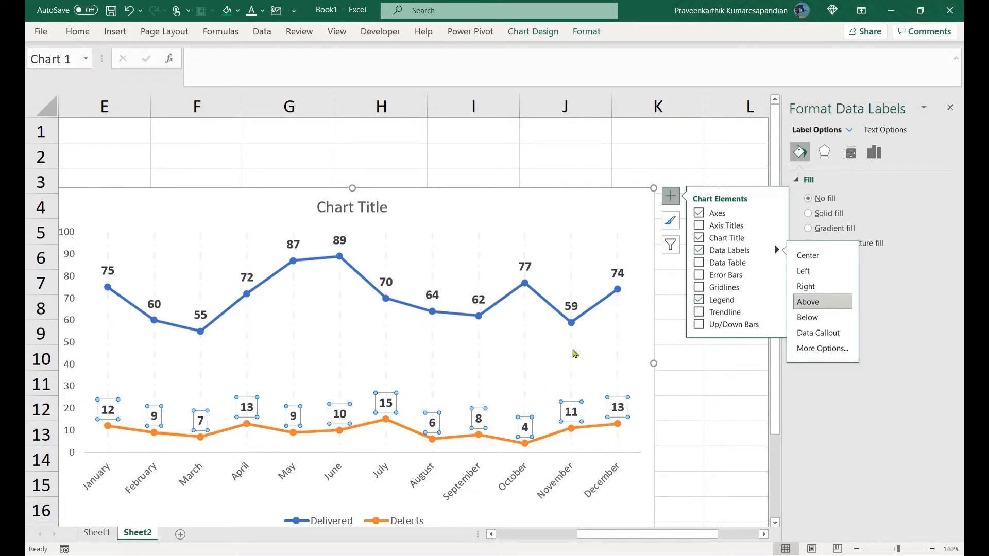
pyautogui.click(740, 390)
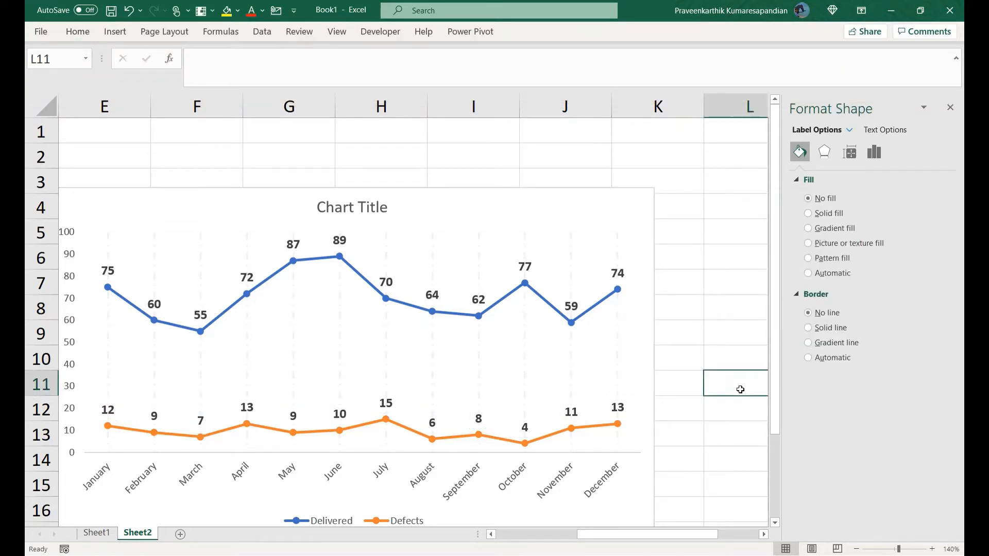
# Make the horizontal axis month labels bold and hide the chart's primary vertical axis, closing the axis formatting options
pyautogui.click(565, 474)
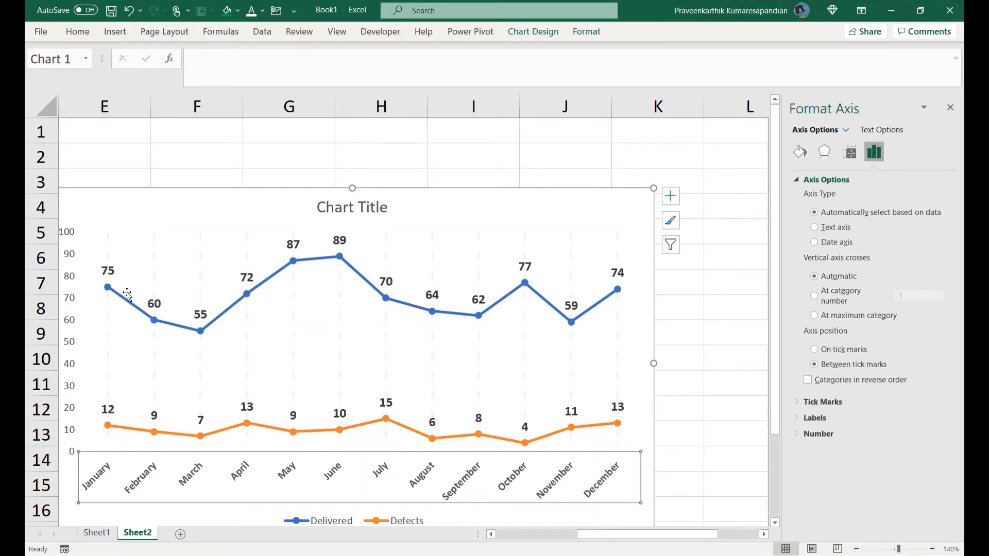
pyautogui.moveTo(255, 297)
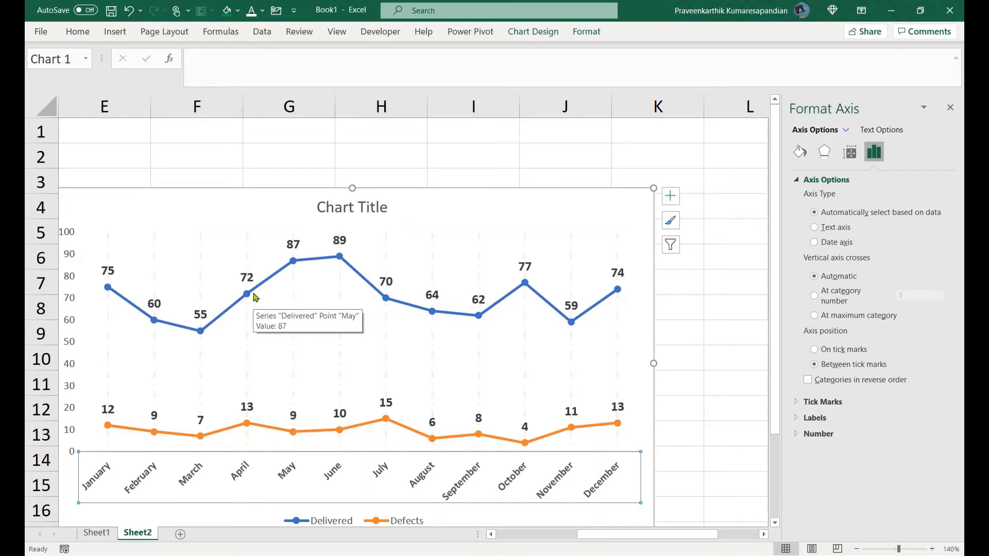
pyautogui.click(676, 199)
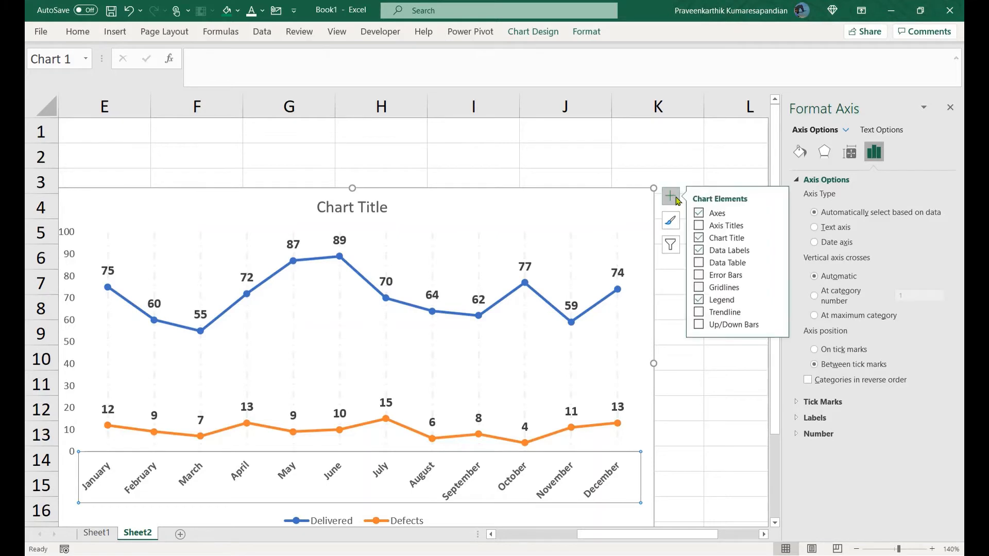
pyautogui.click(777, 215)
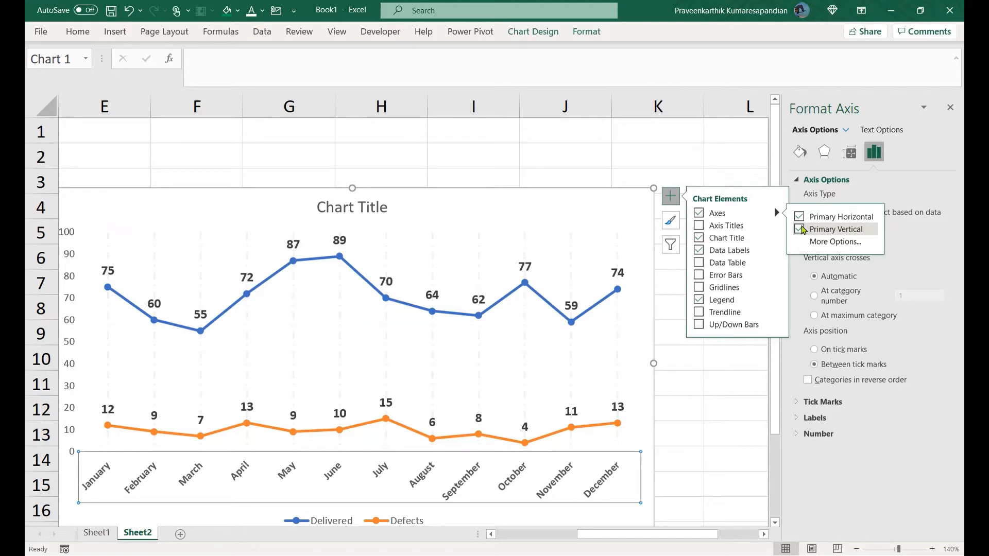
pyautogui.click(800, 229)
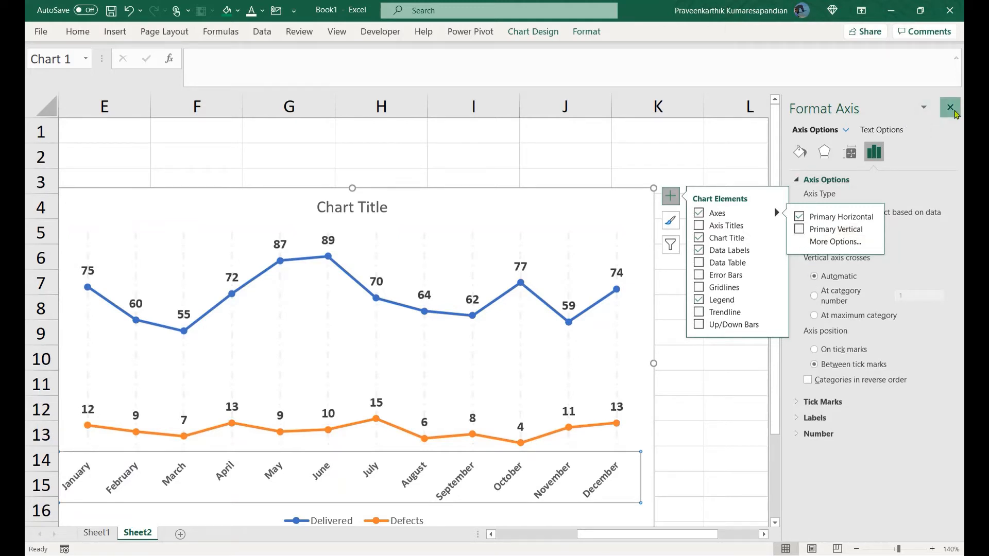
pyautogui.click(950, 107)
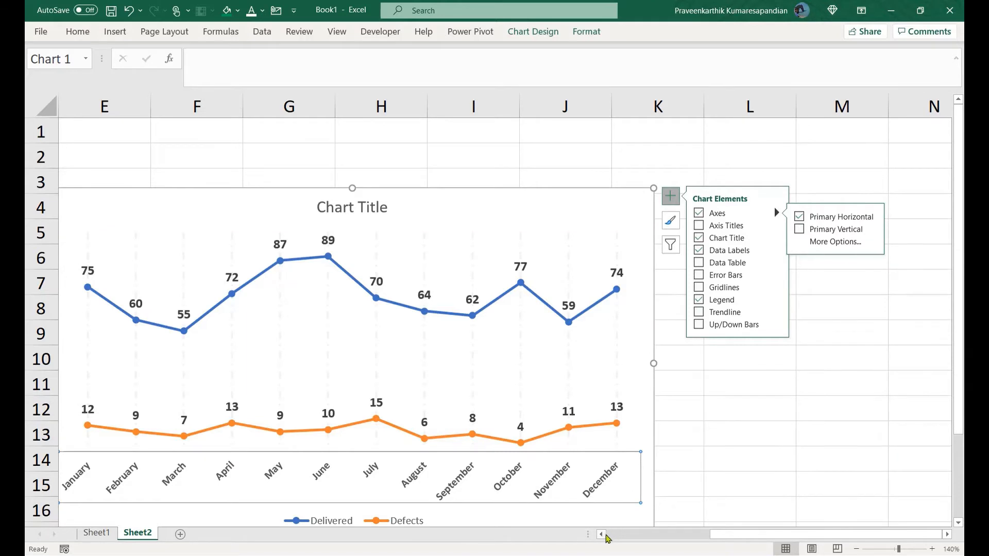
# Remove the title from the line chart
pyautogui.click(601, 535)
pyautogui.click(601, 534)
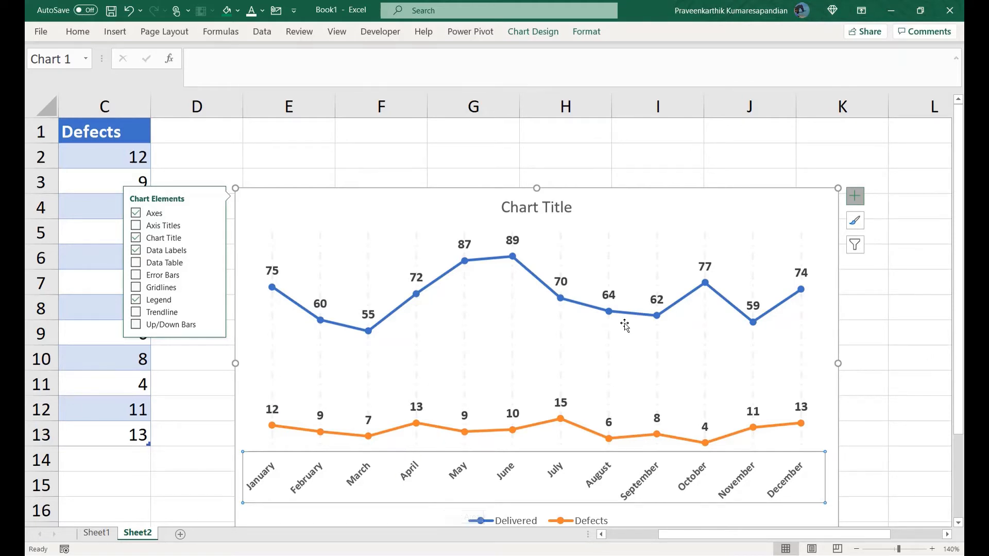
pyautogui.click(642, 215)
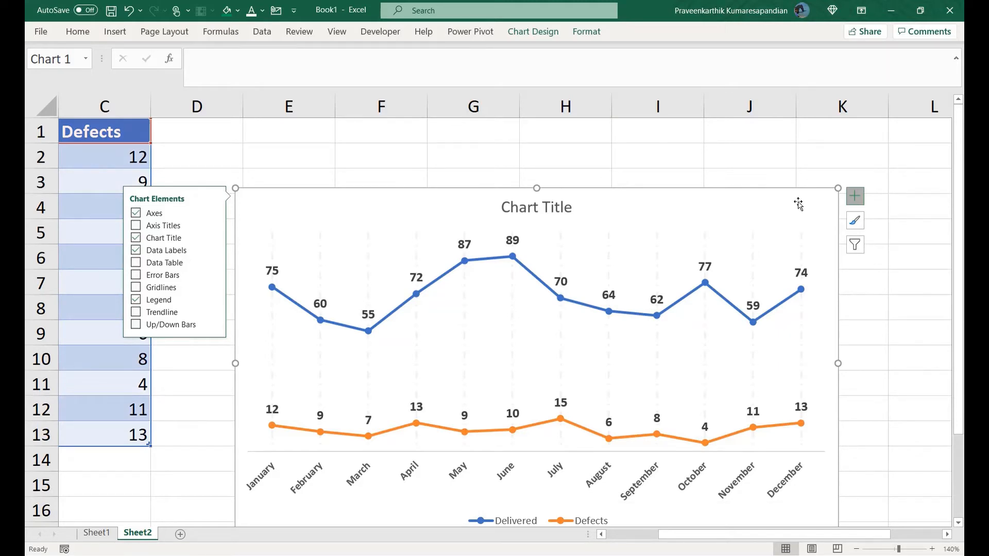
pyautogui.click(155, 226)
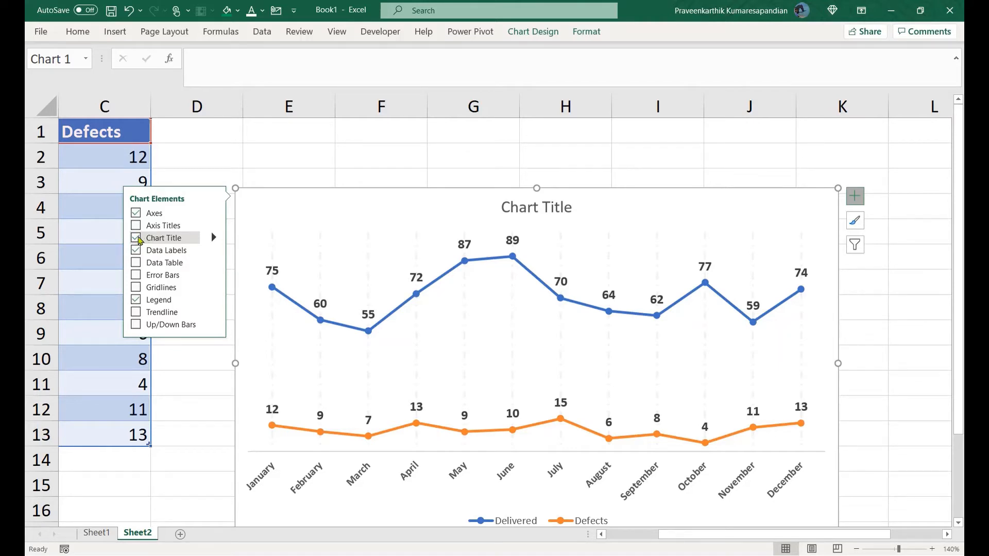
pyautogui.click(136, 238)
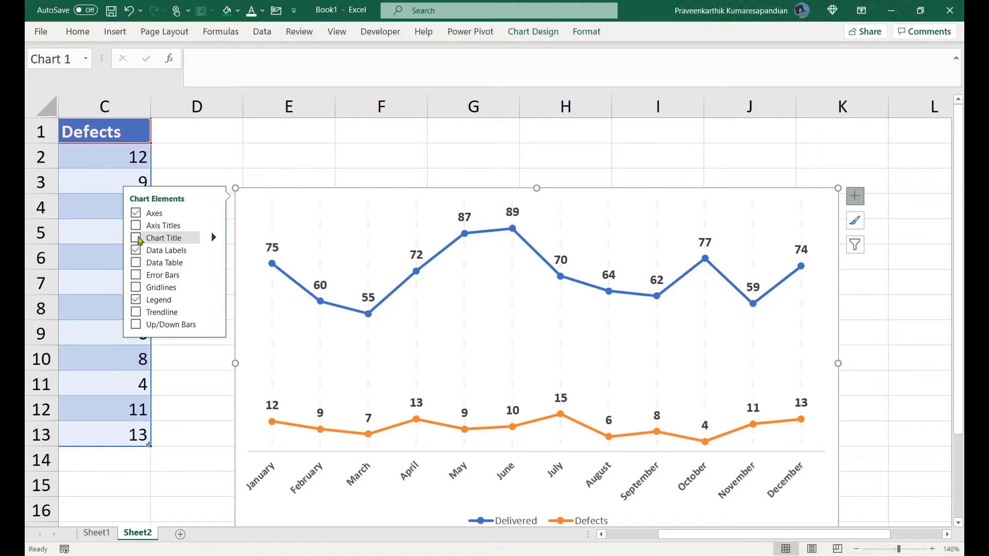
# Set the chart's legend position to Right
pyautogui.click(350, 233)
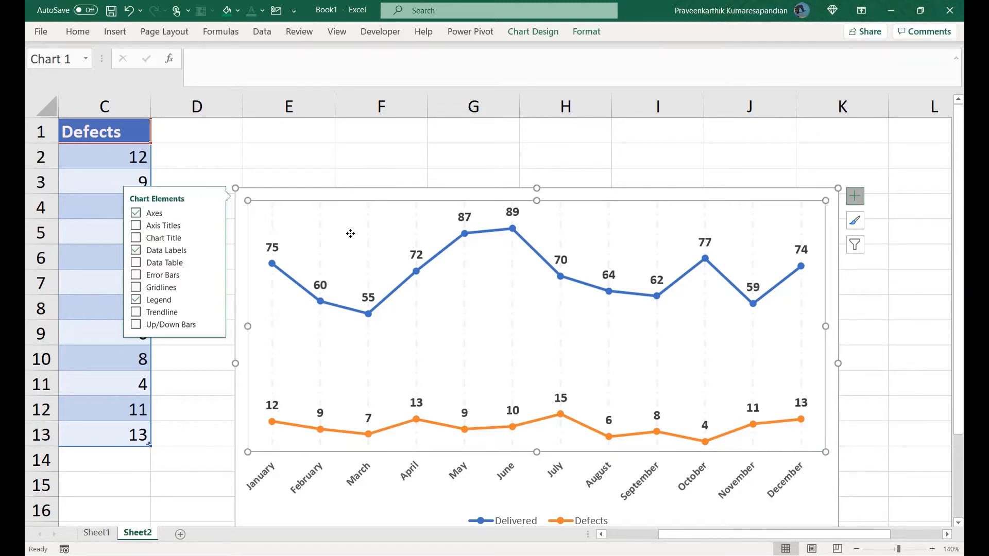
pyautogui.click(346, 195)
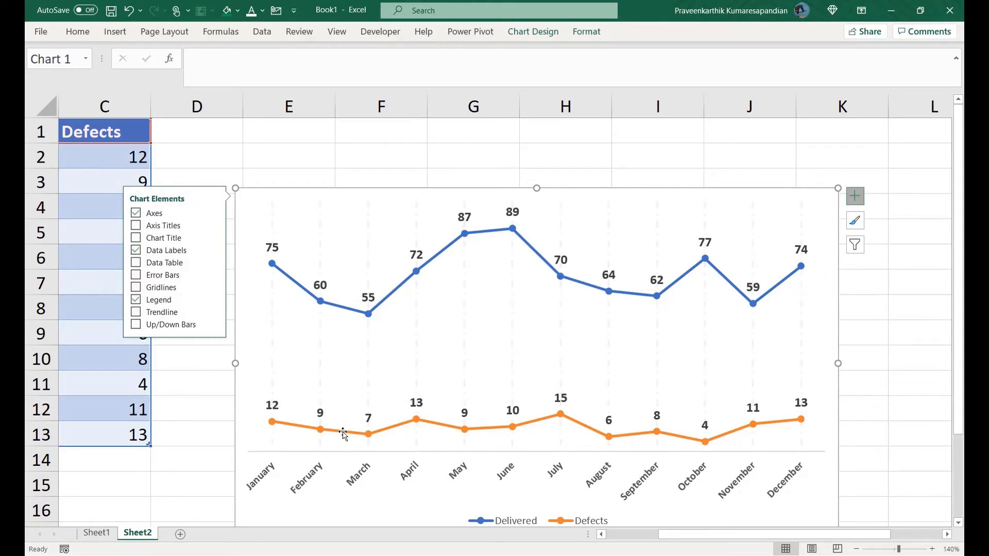
pyautogui.click(213, 300)
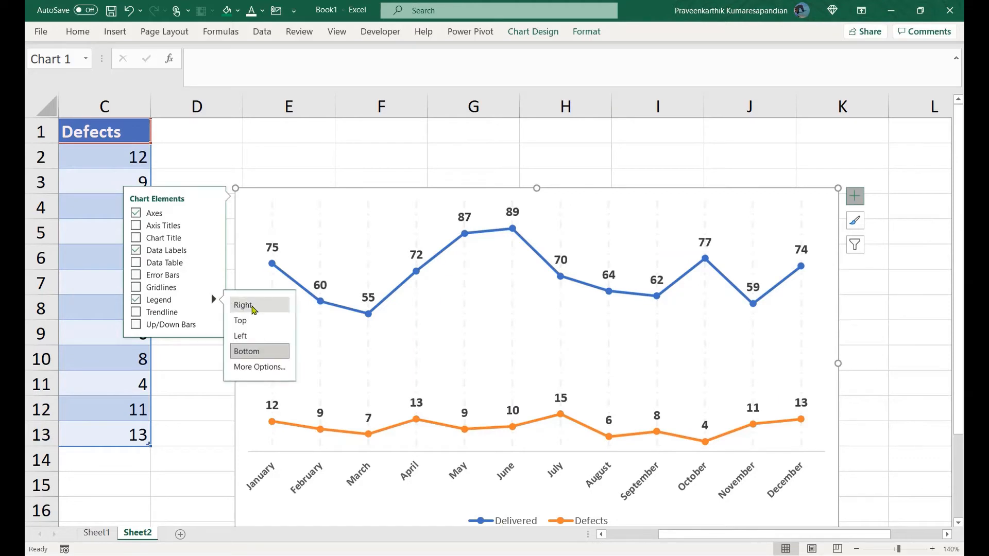
pyautogui.click(260, 312)
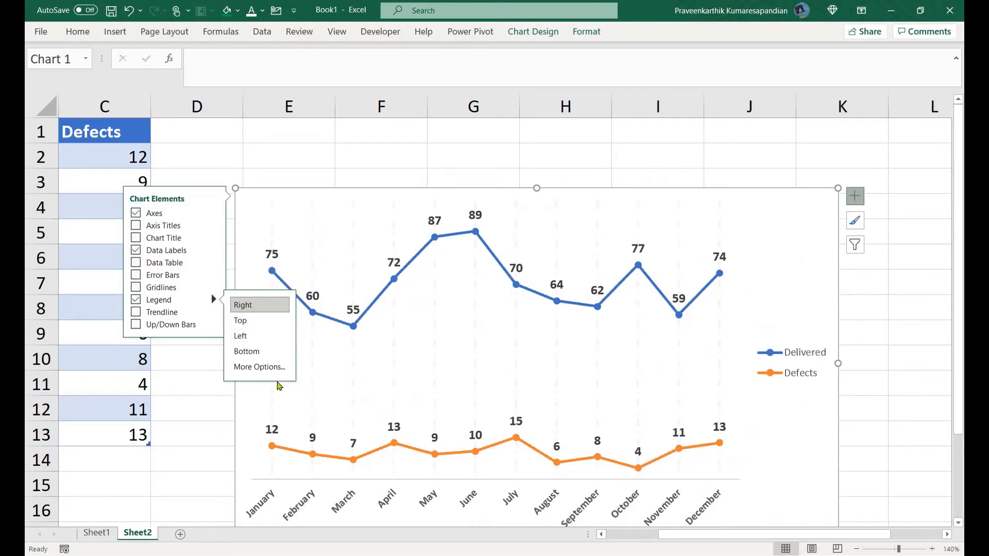
# Move the chart's legend to the Bottom position and make its text bold, leaving the chart deselected
pyautogui.click(261, 352)
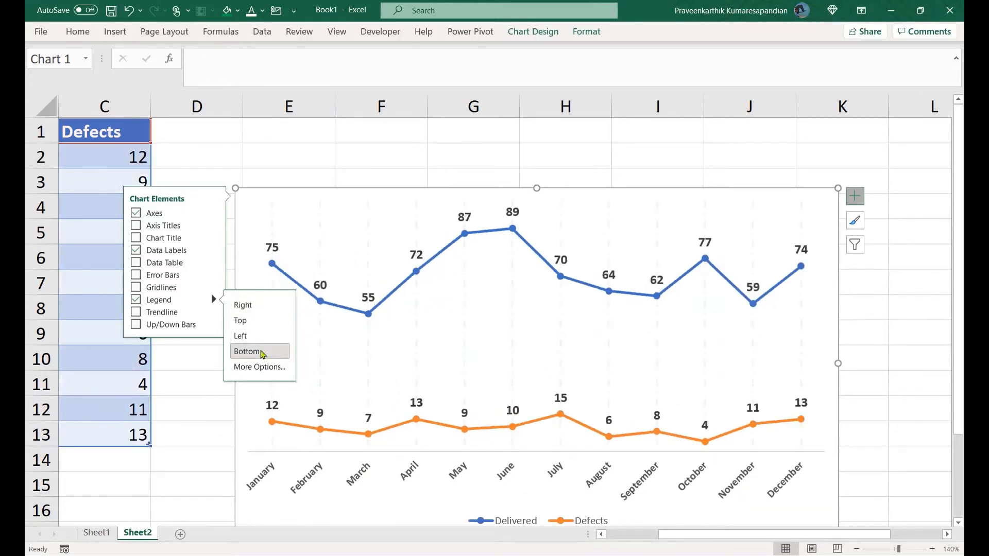
pyautogui.click(516, 521)
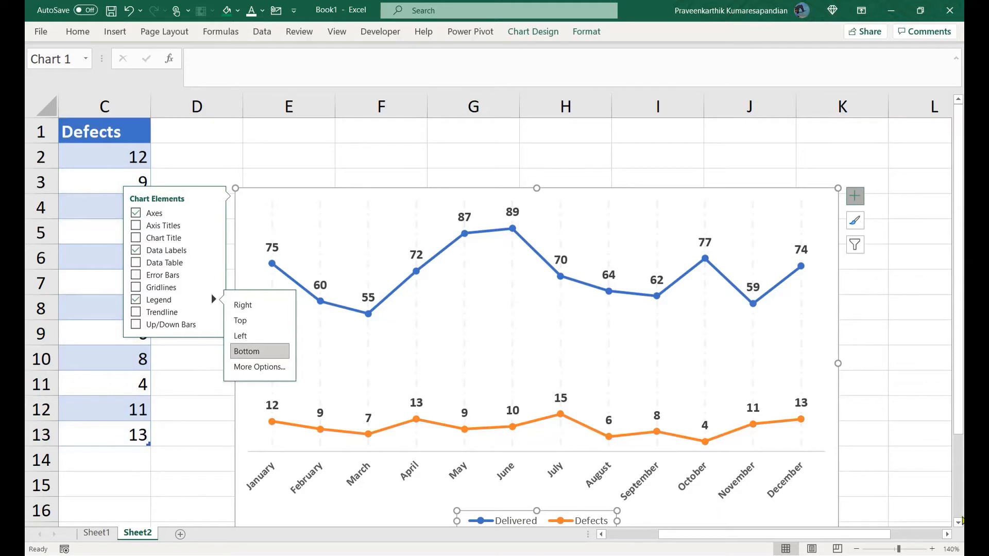
pyautogui.click(958, 523)
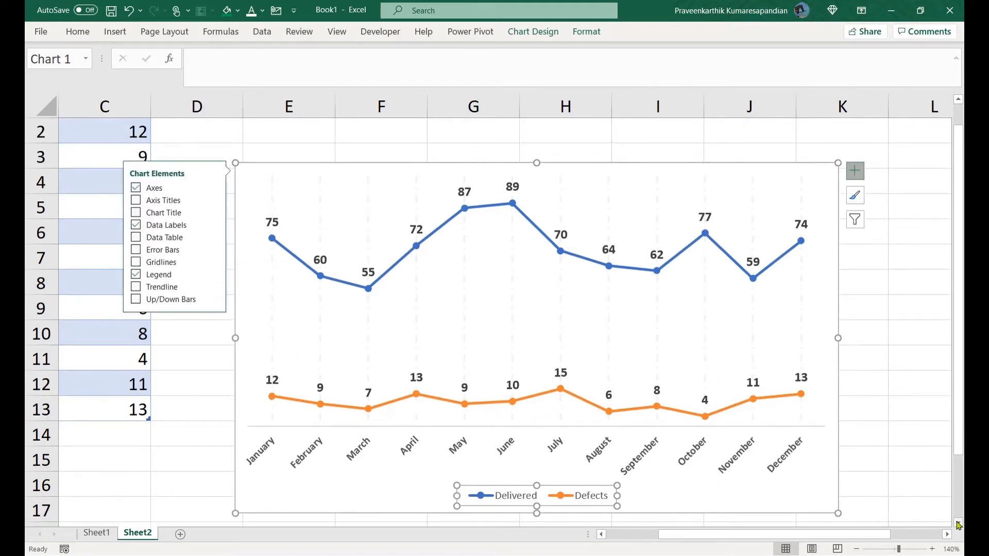
pyautogui.hotkey('ctrl', 'b')
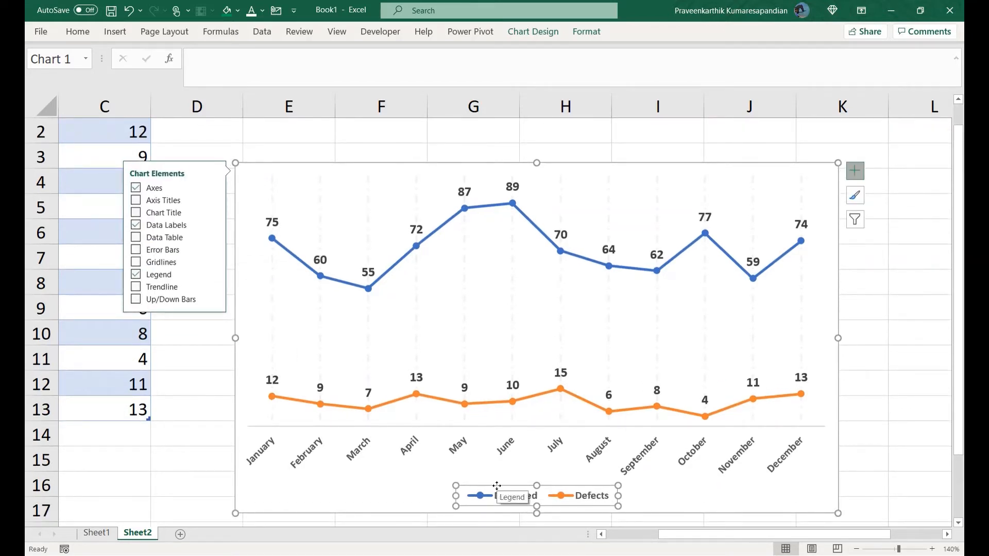
pyautogui.click(253, 505)
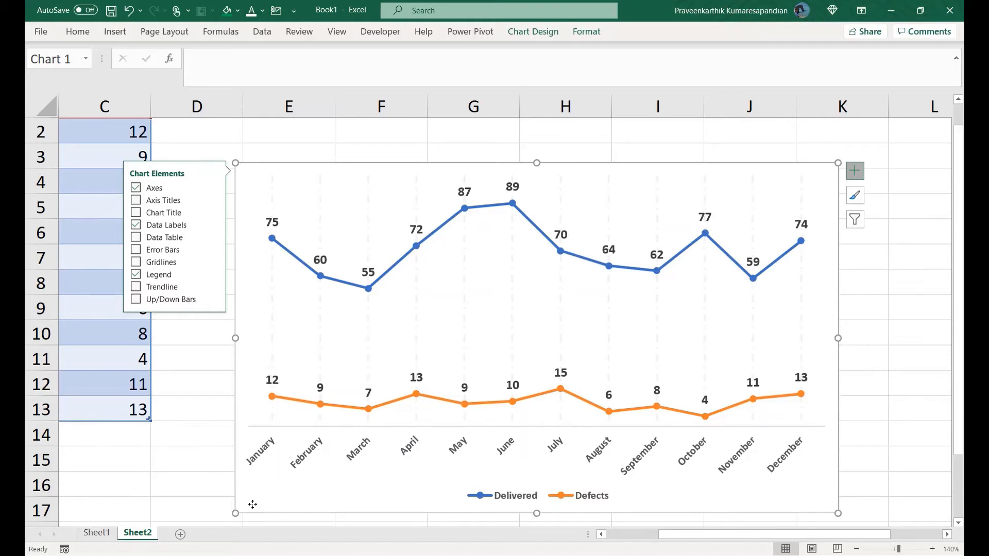
pyautogui.click(222, 496)
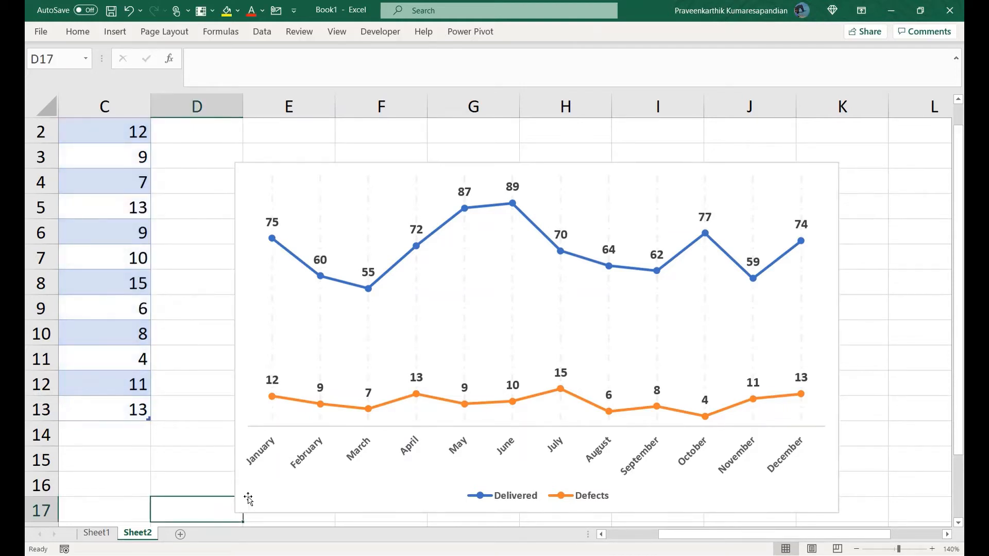
# Give the line chart's chart area a solid dark blue fill
pyautogui.click(272, 496)
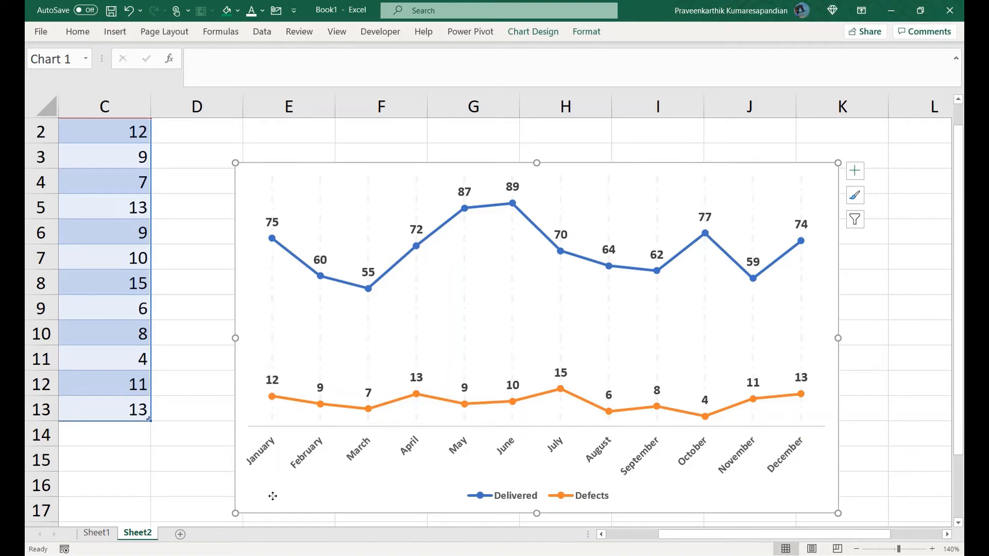
pyautogui.rightClick(273, 496)
pyautogui.click(313, 470)
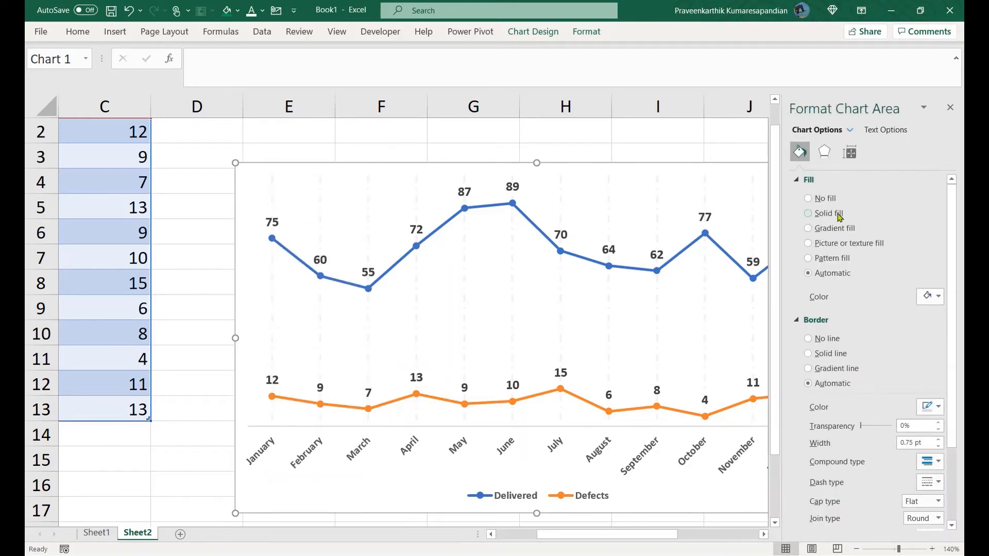
pyautogui.click(839, 216)
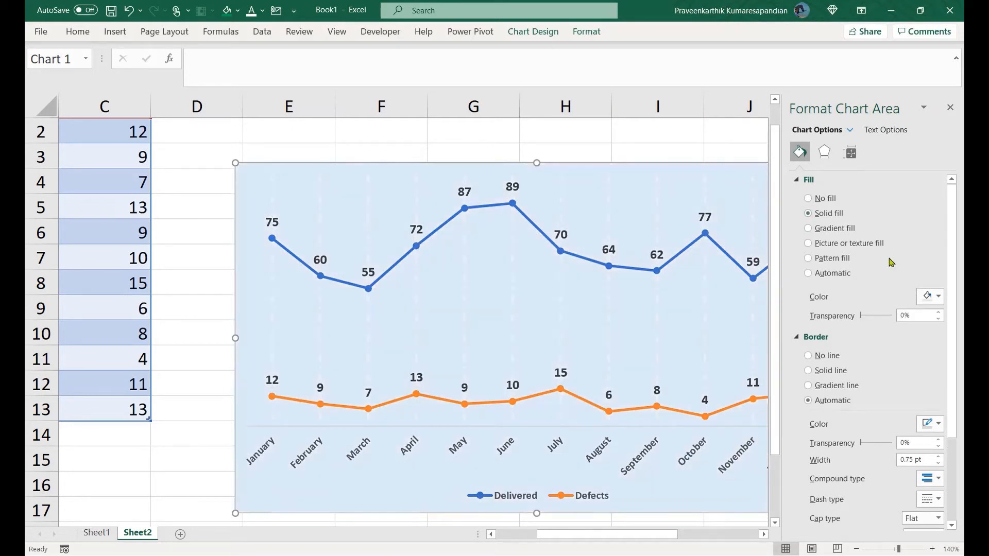
pyautogui.click(938, 296)
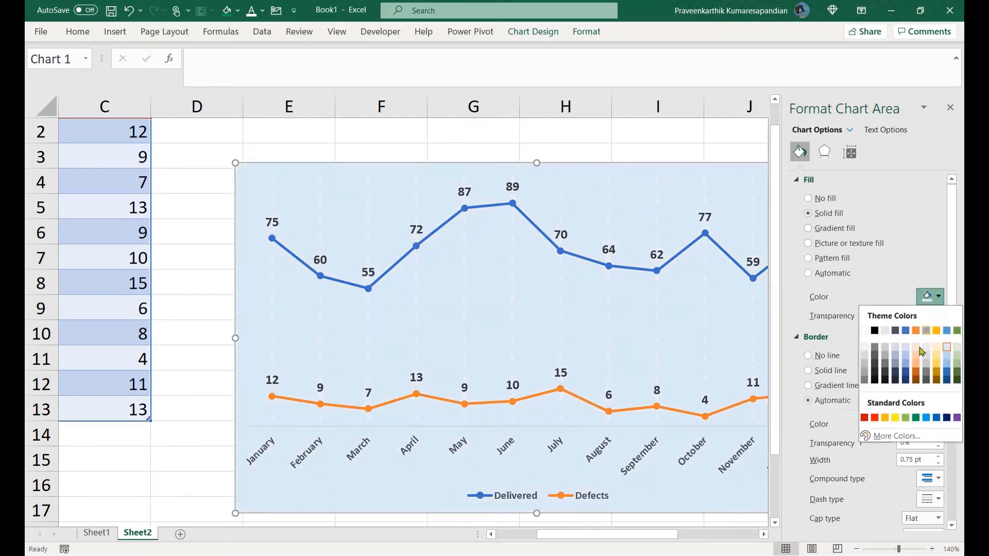
pyautogui.click(904, 381)
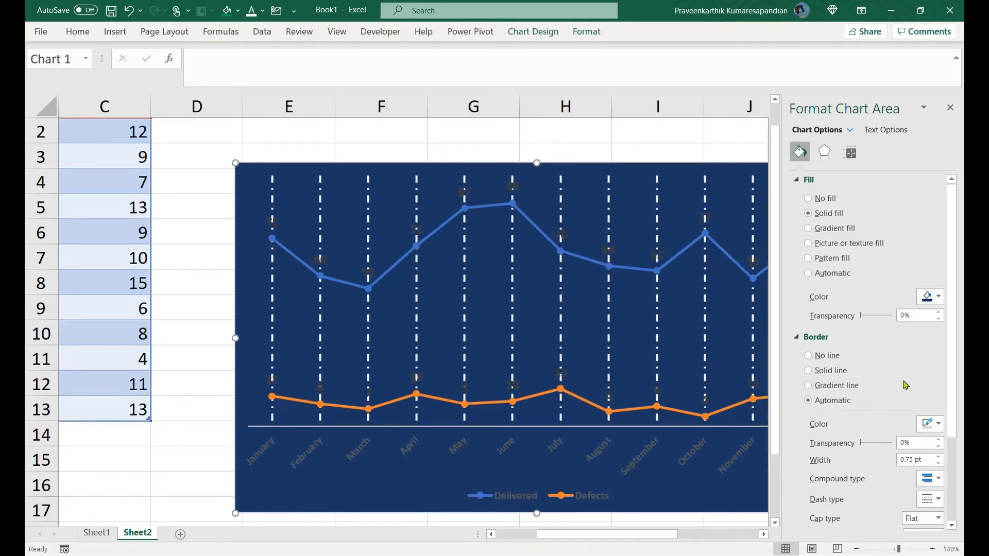
# Format the chart's plot area with a solid light blue fill
pyautogui.click(850, 131)
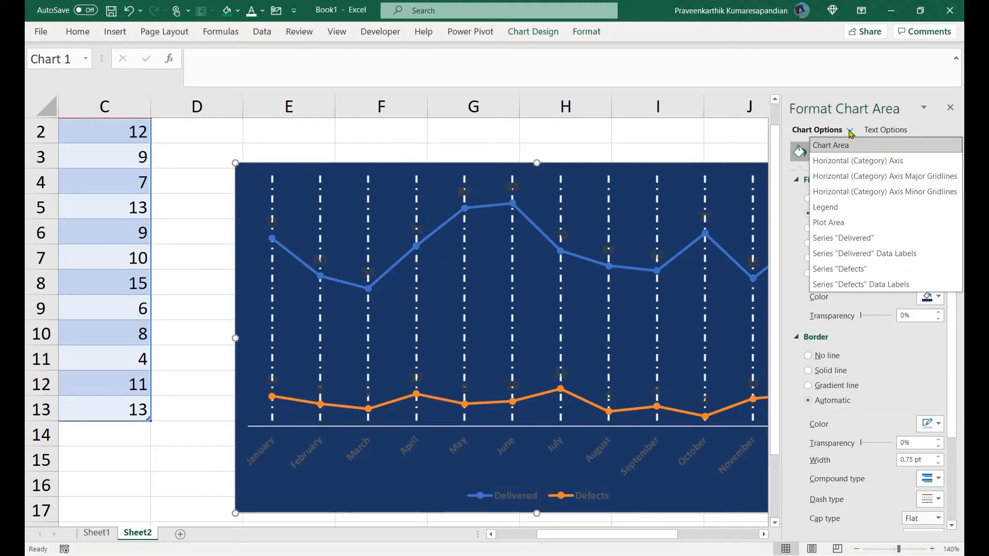
pyautogui.click(849, 229)
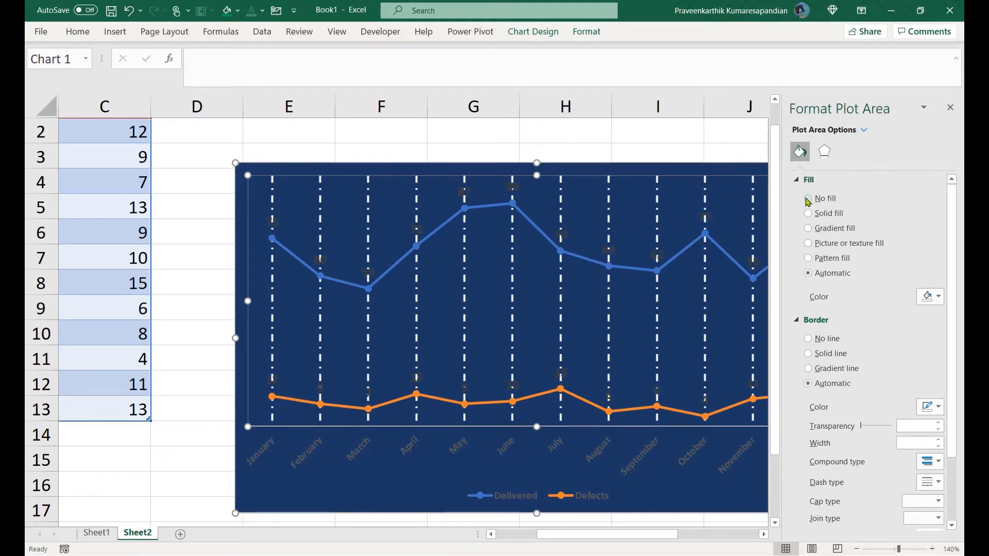
pyautogui.click(808, 200)
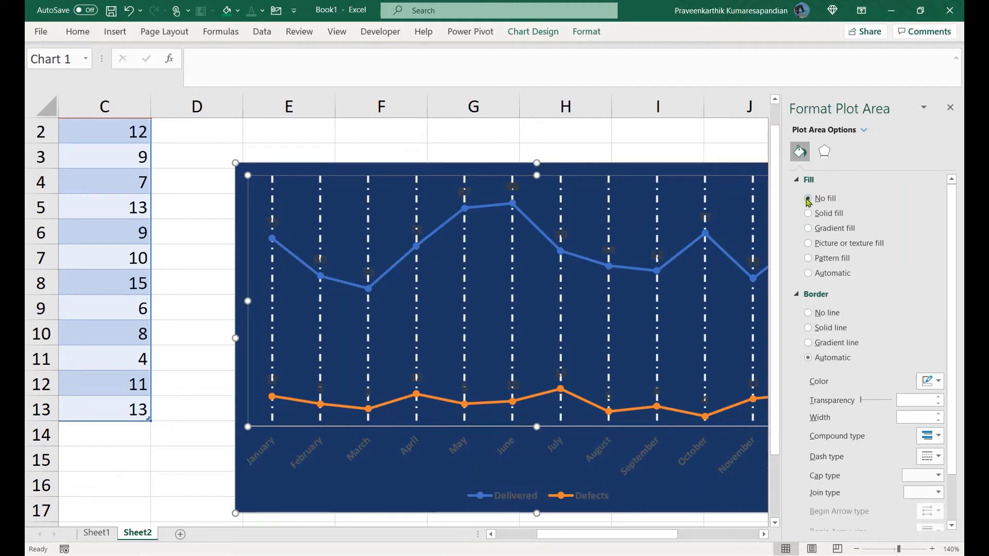
pyautogui.click(584, 240)
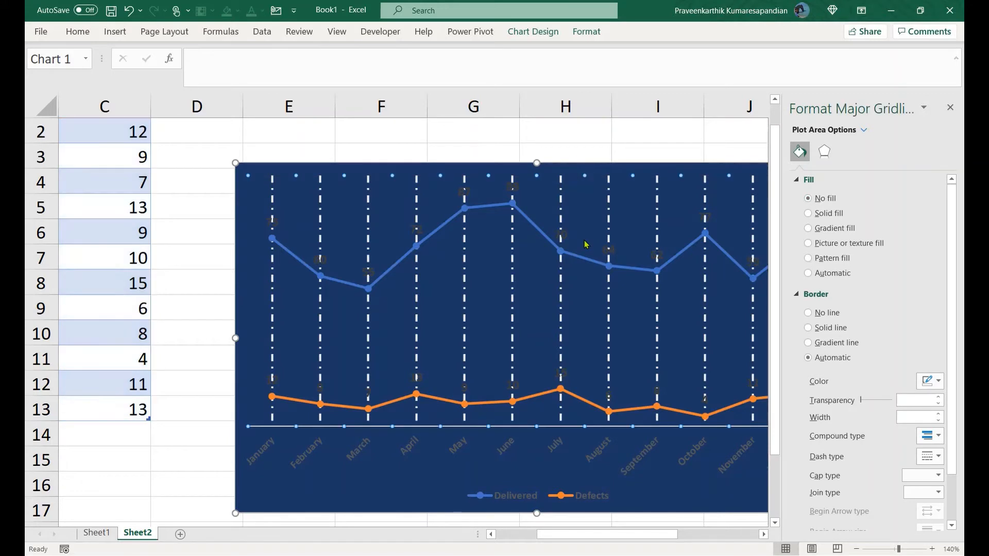
pyautogui.click(572, 176)
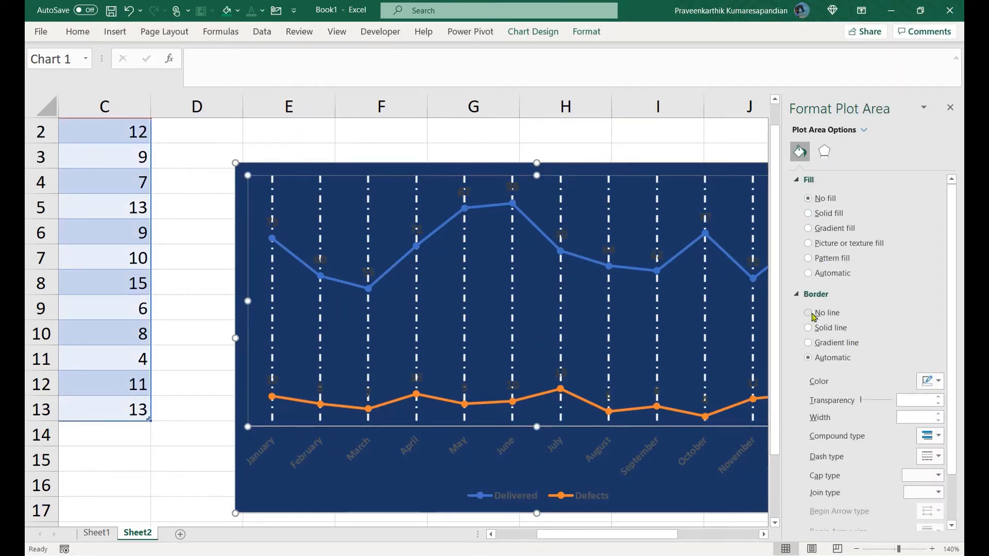
pyautogui.click(809, 215)
pyautogui.click(931, 298)
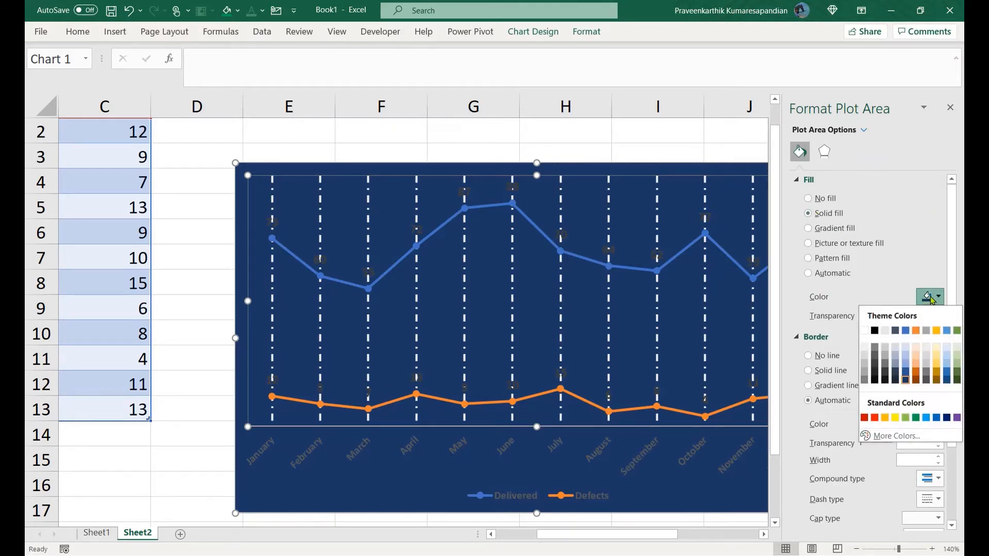
pyautogui.click(864, 330)
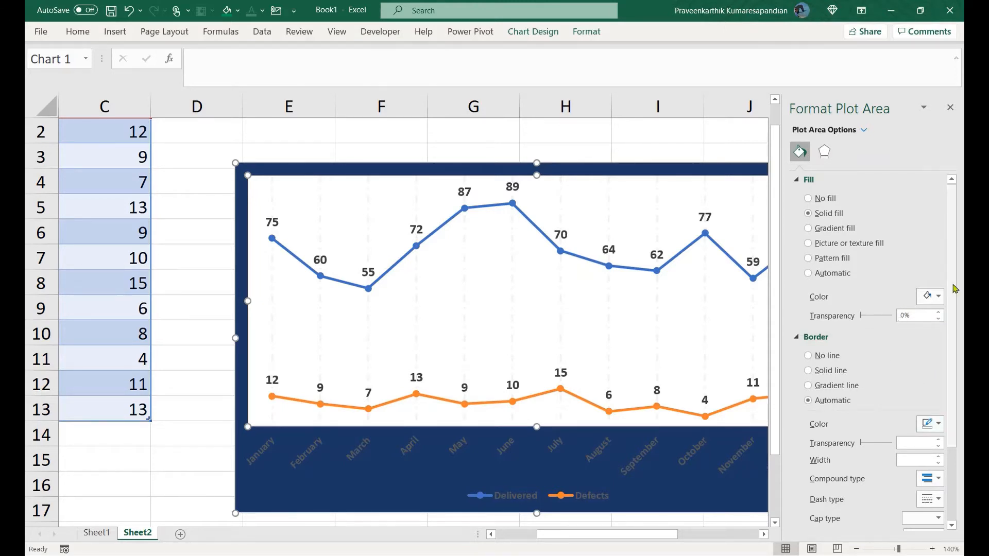
pyautogui.click(938, 298)
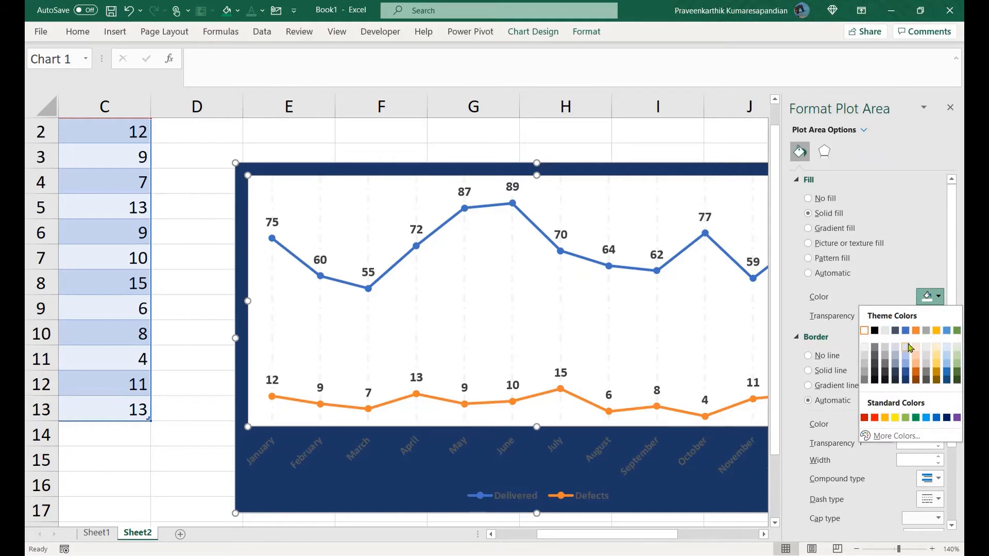
pyautogui.click(948, 348)
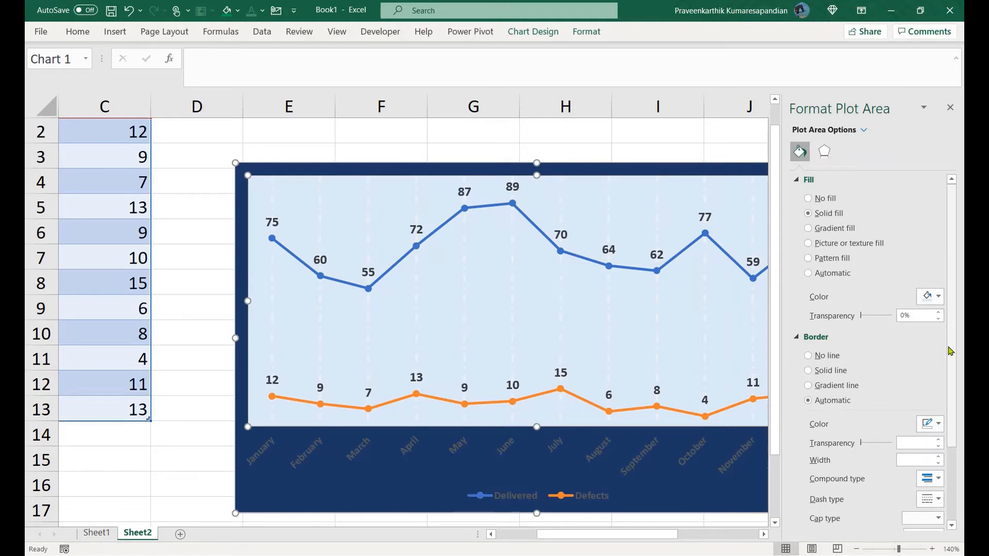
# Recolor the chart's vertical minor gridlines light grey
pyautogui.click(561, 294)
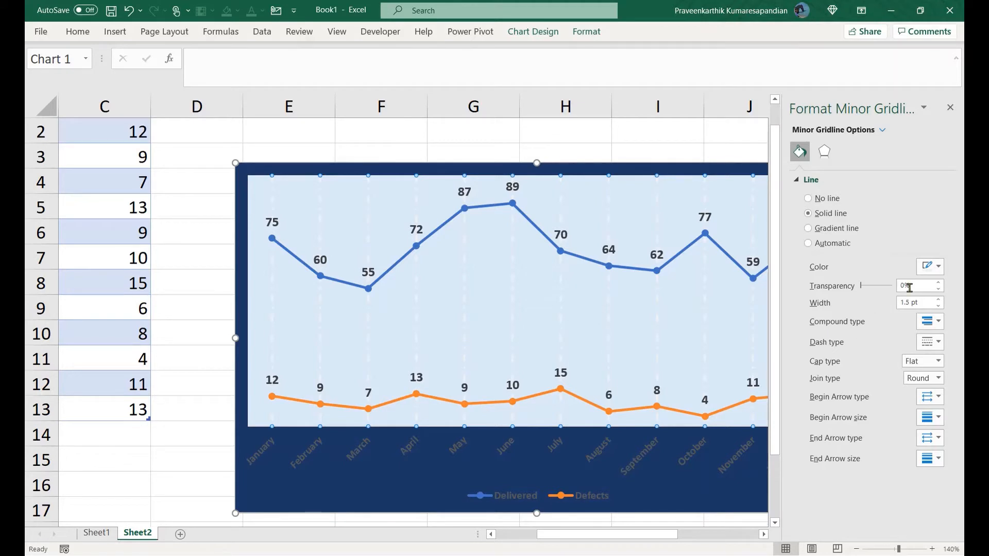
pyautogui.click(940, 268)
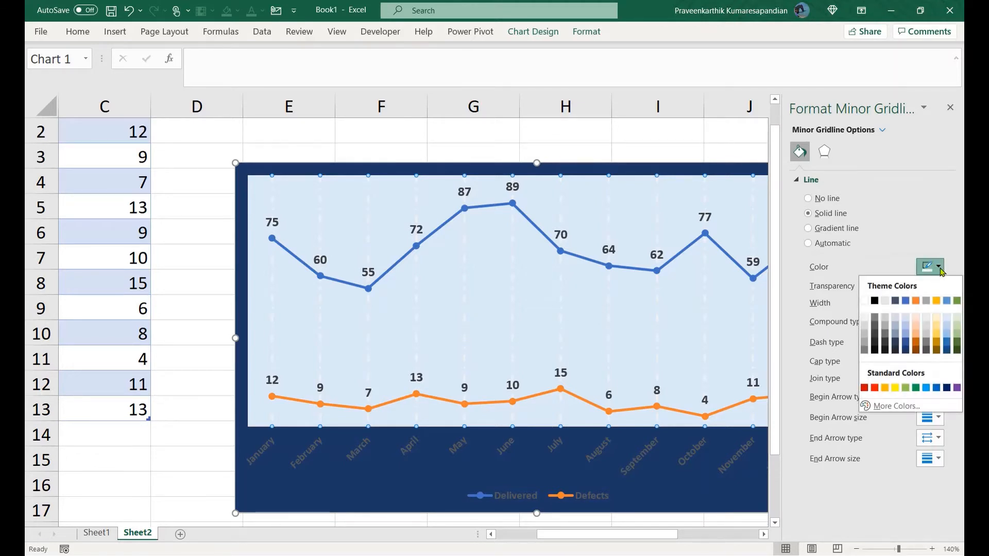
pyautogui.click(866, 326)
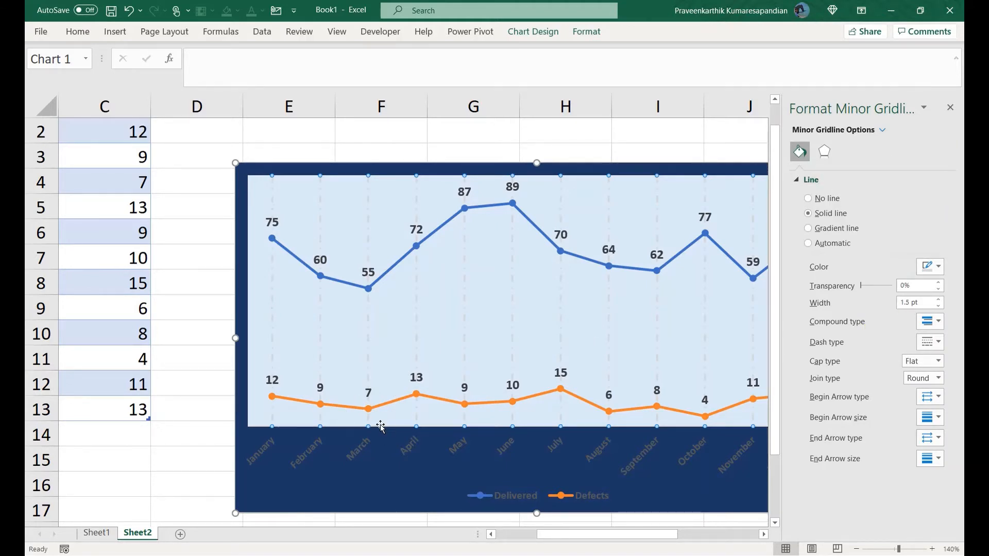
# Change the font color of the horizontal axis month labels to white
pyautogui.click(318, 456)
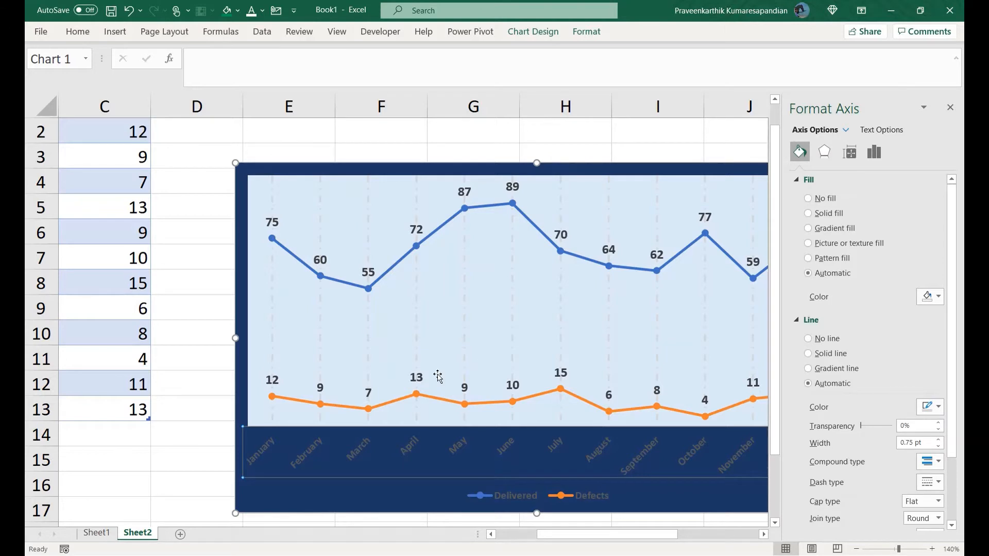
pyautogui.click(77, 33)
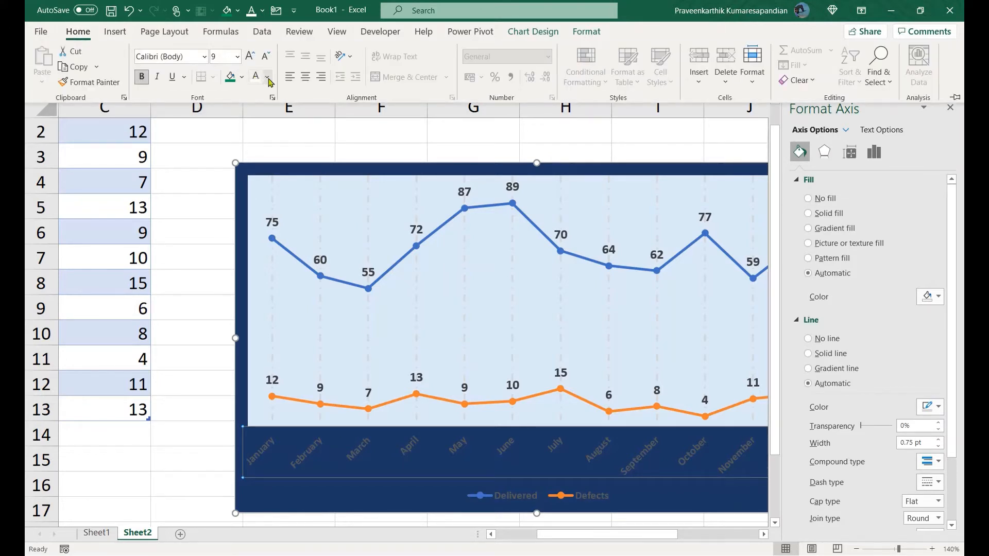
pyautogui.click(256, 80)
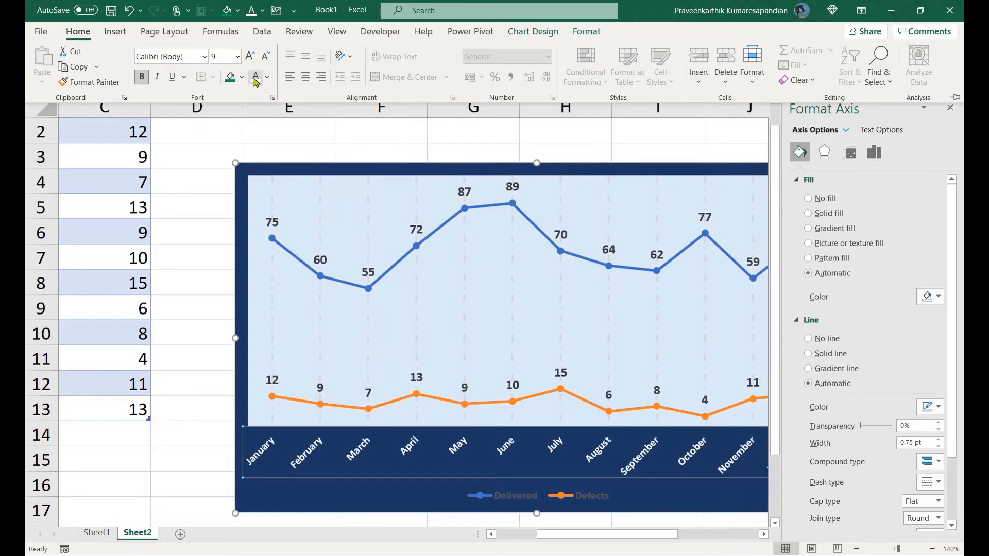
# Change the legend's font color to white and close the legend formatting options
pyautogui.click(517, 501)
pyautogui.click(518, 502)
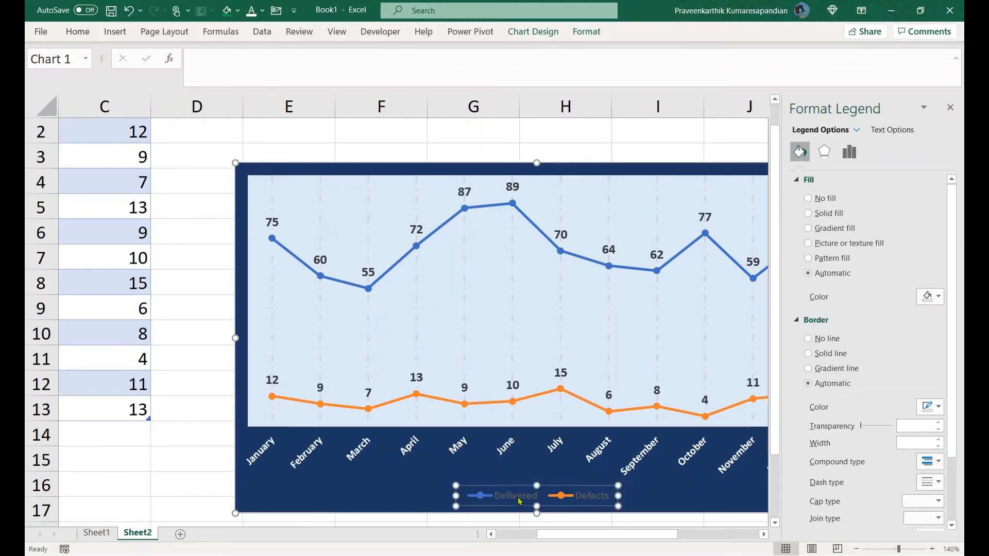
pyautogui.click(78, 31)
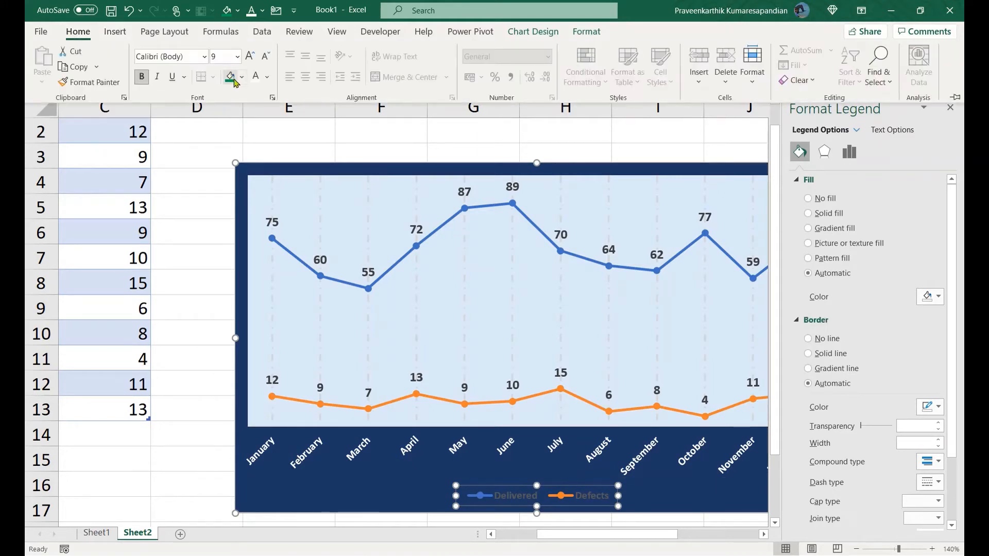
pyautogui.click(259, 81)
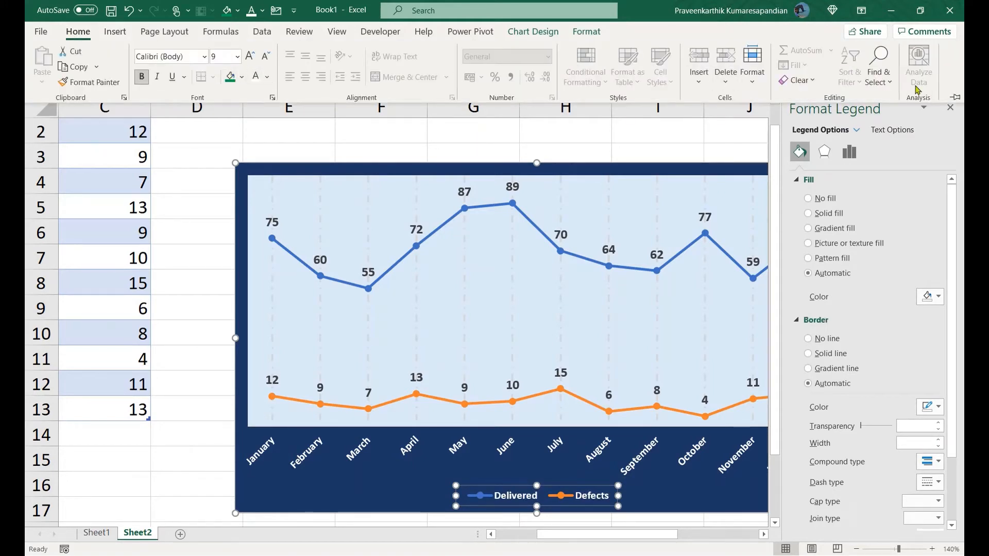
pyautogui.click(948, 114)
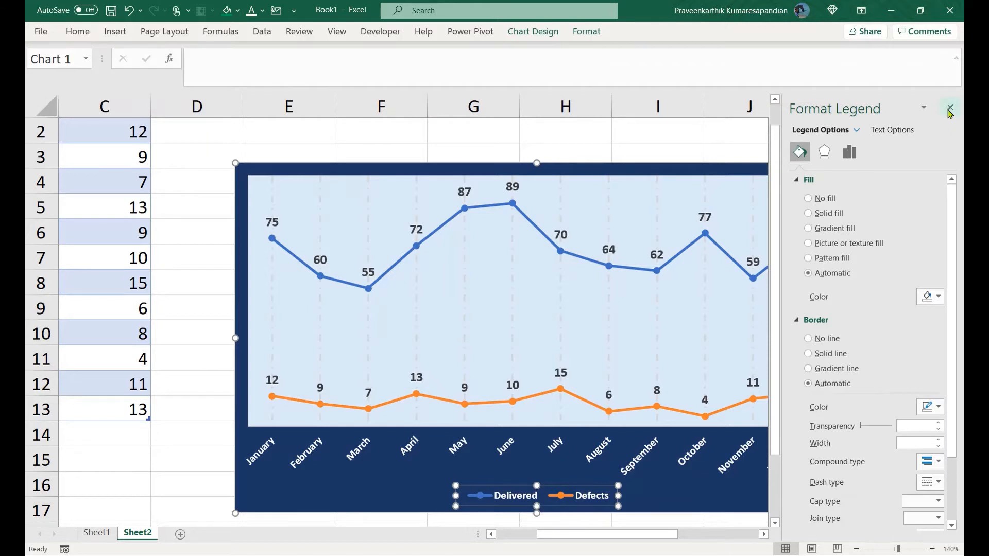
pyautogui.click(950, 109)
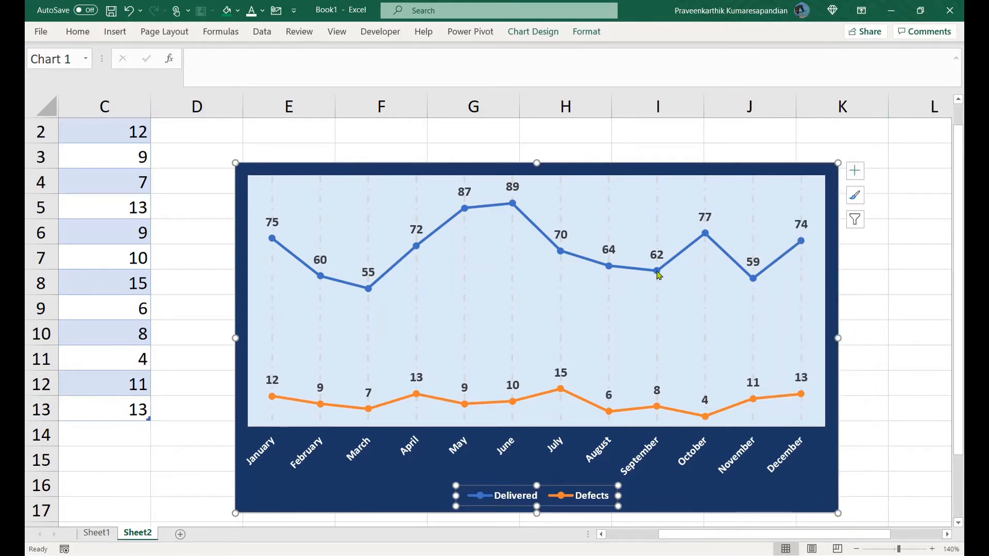
# Open the line formatting options for the chart's Delivered data series
pyautogui.moveTo(657, 273)
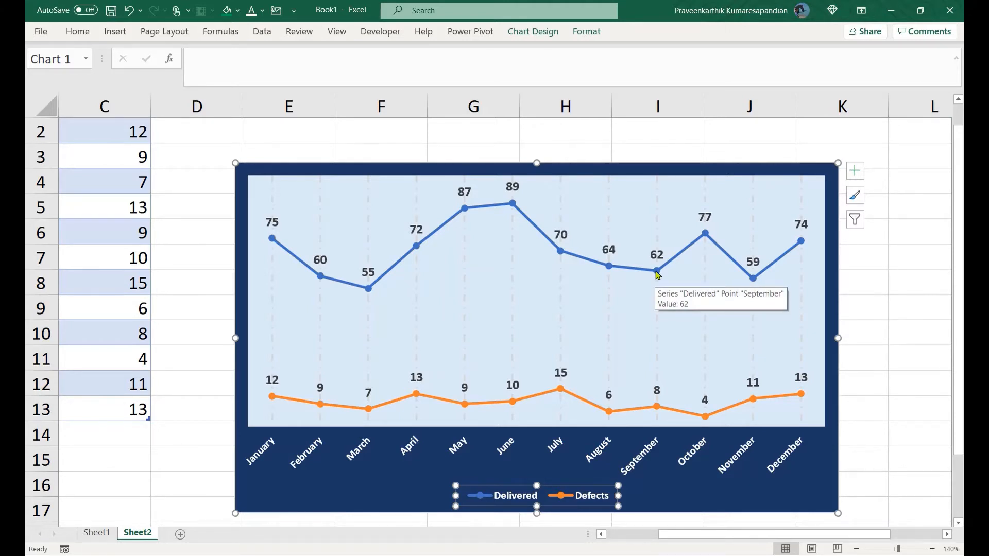
pyautogui.click(657, 273)
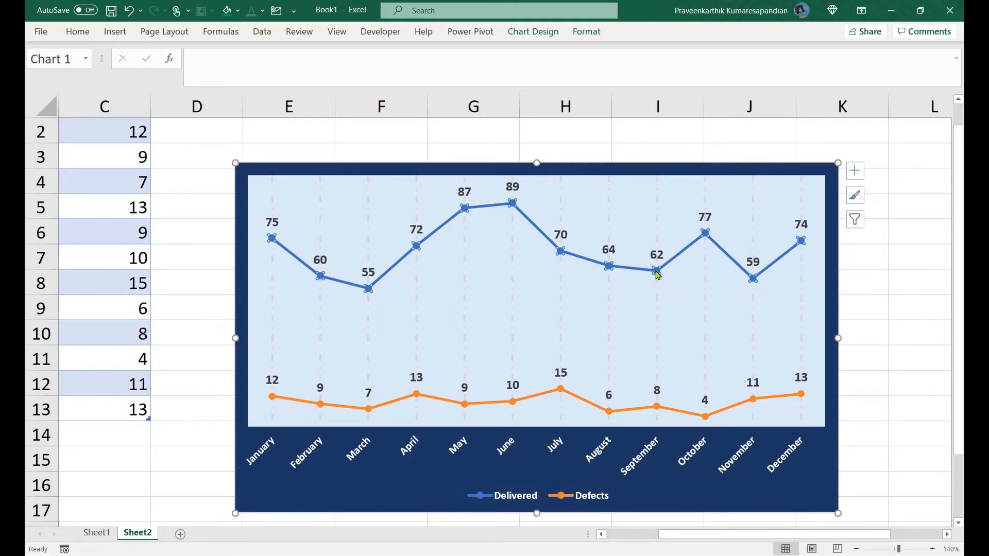
pyautogui.click(495, 321)
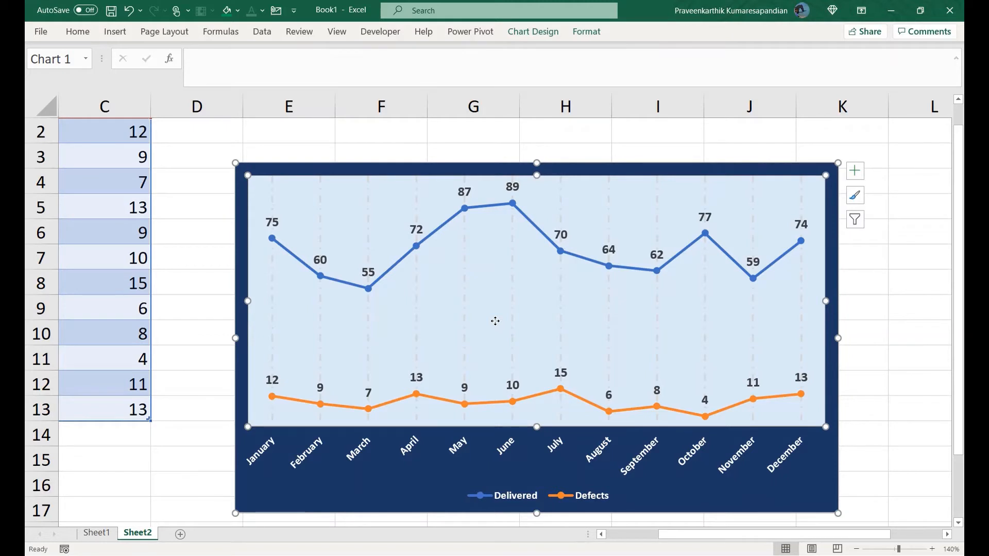
pyautogui.click(369, 289)
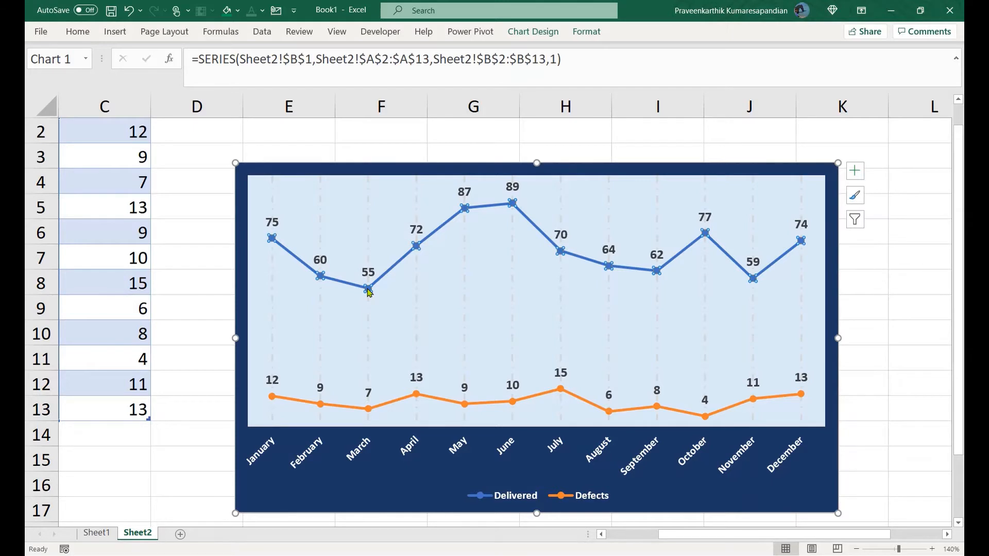
pyautogui.rightClick(368, 290)
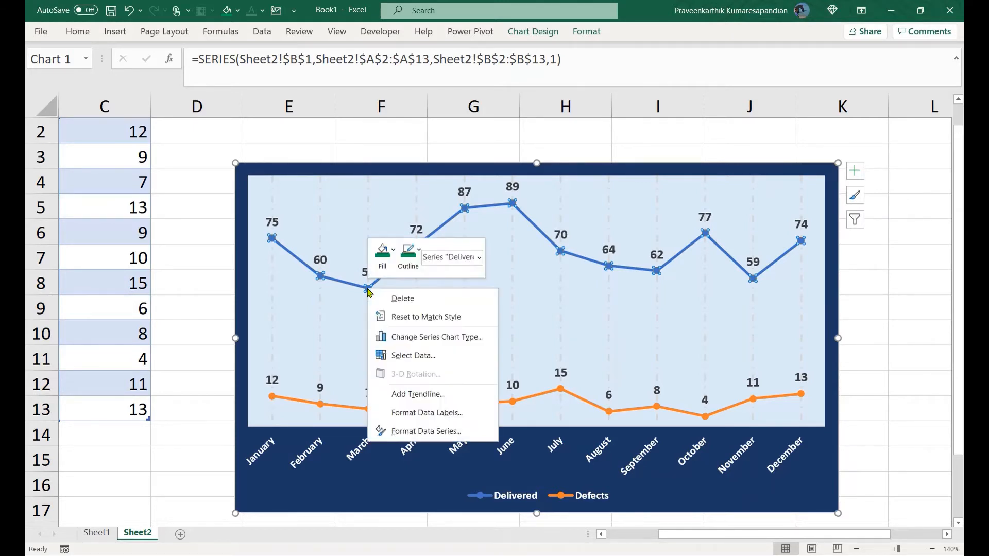
pyautogui.click(413, 431)
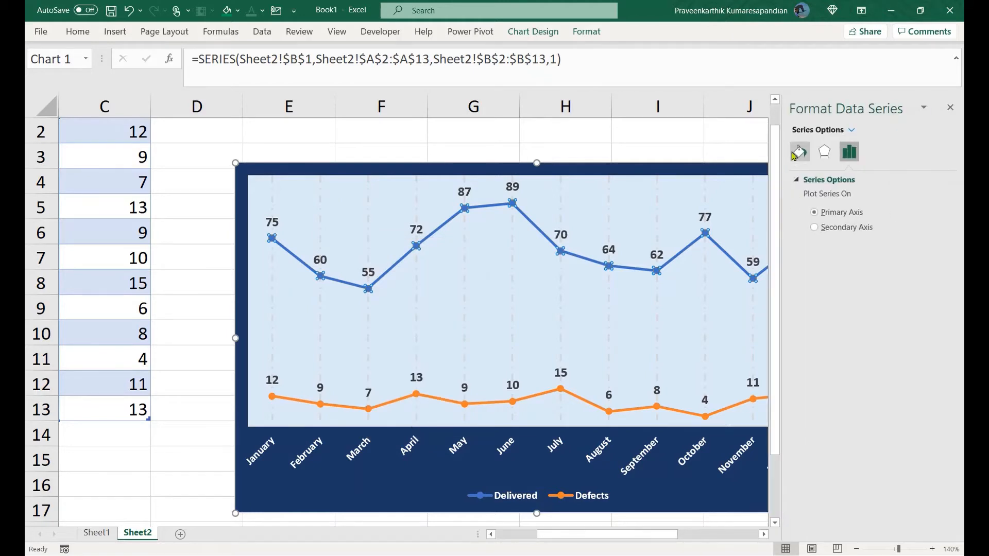
pyautogui.click(794, 153)
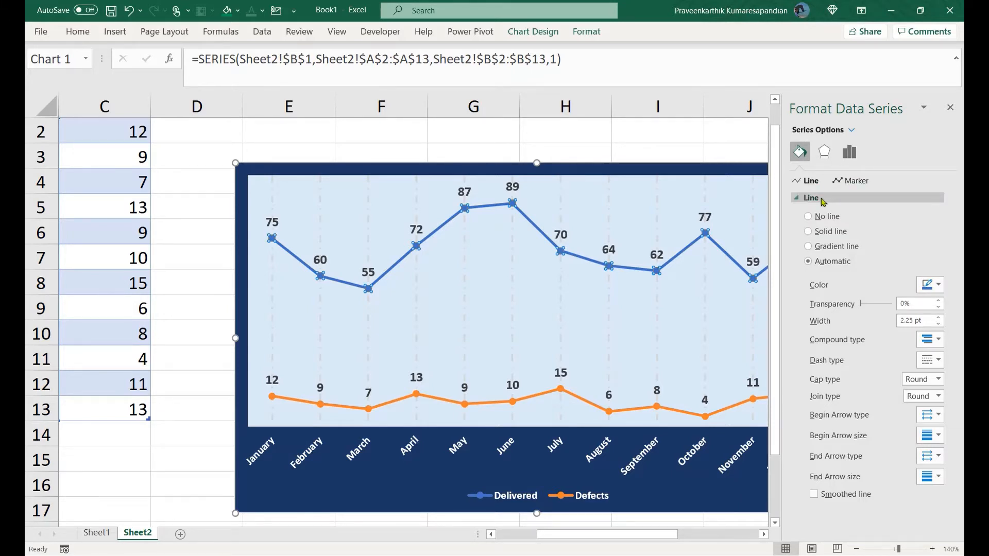
# Recolor only the March-to-April segment of the Delivered line as a solid green line
pyautogui.click(386, 277)
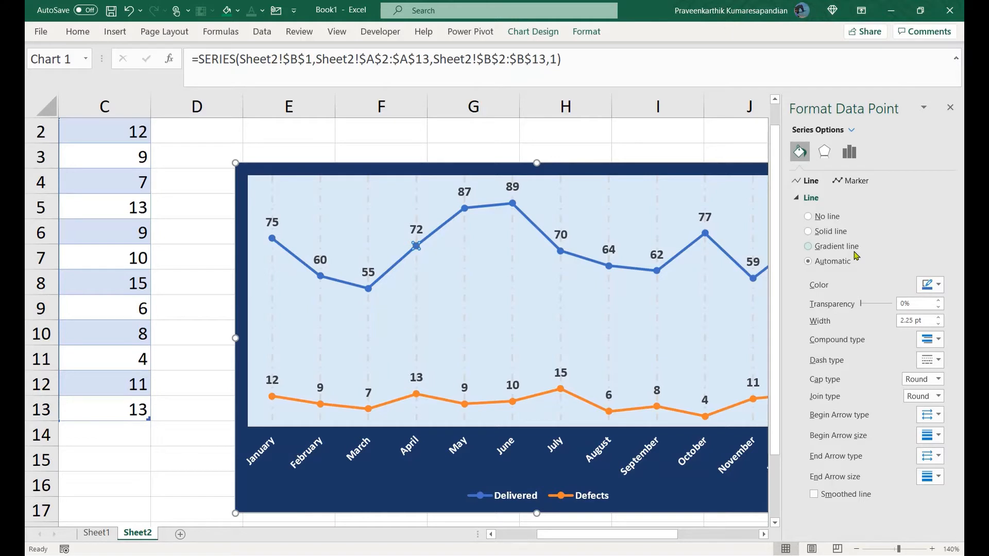
pyautogui.click(808, 232)
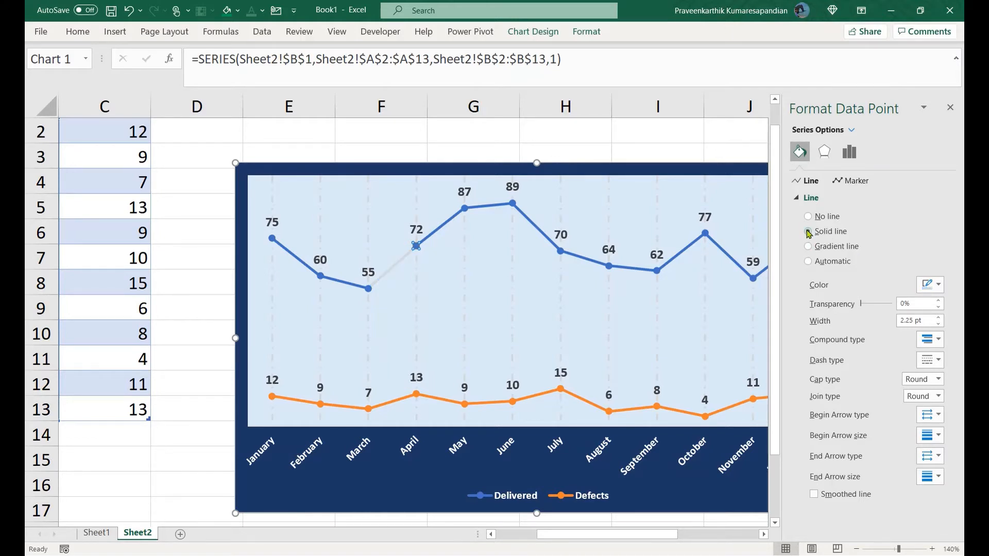
pyautogui.click(934, 285)
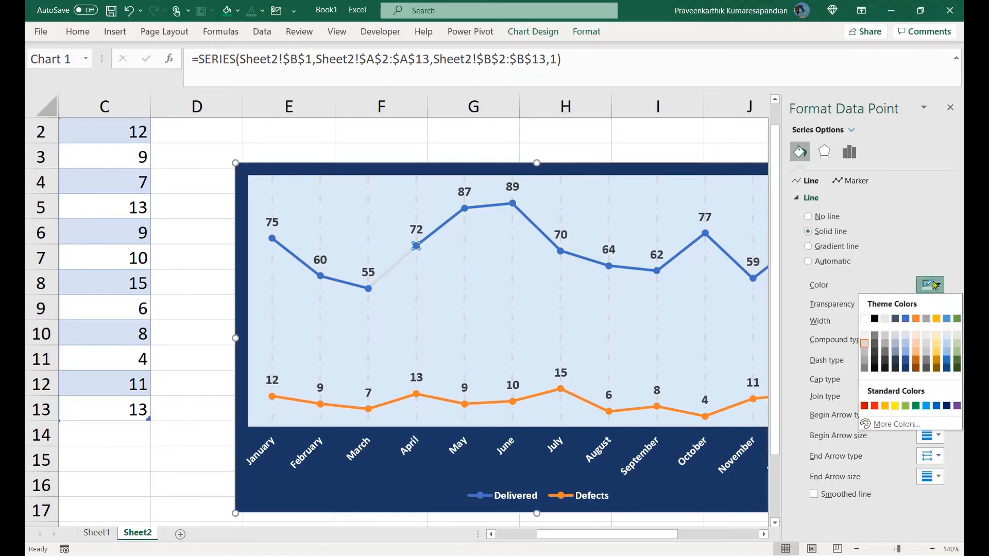
pyautogui.click(916, 407)
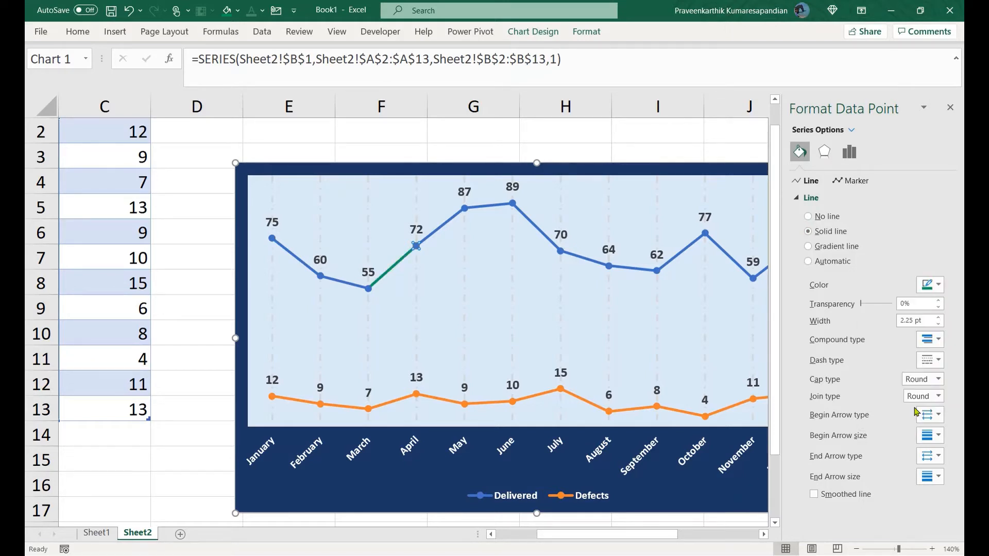
pyautogui.click(212, 357)
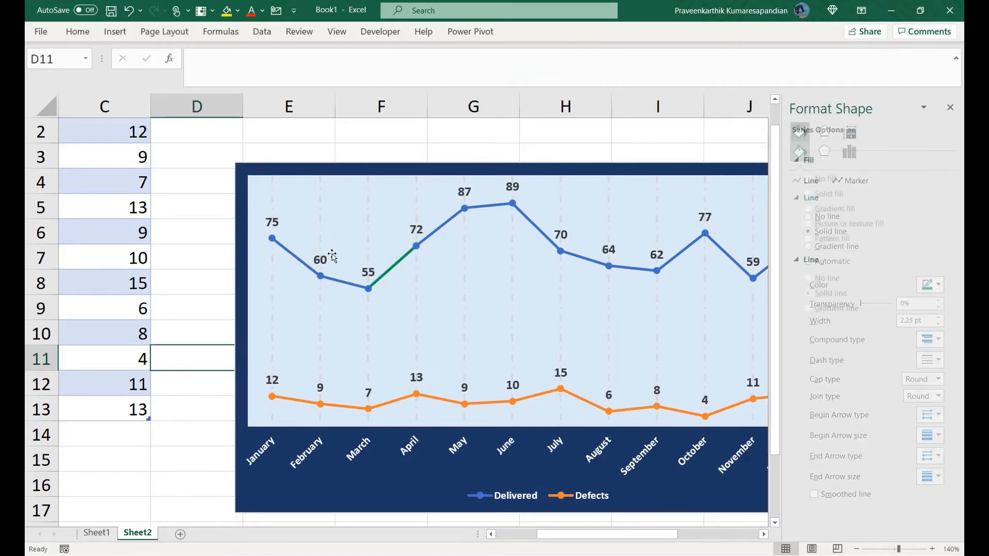
# Recolor the entire Delivered series line green
pyautogui.click(345, 285)
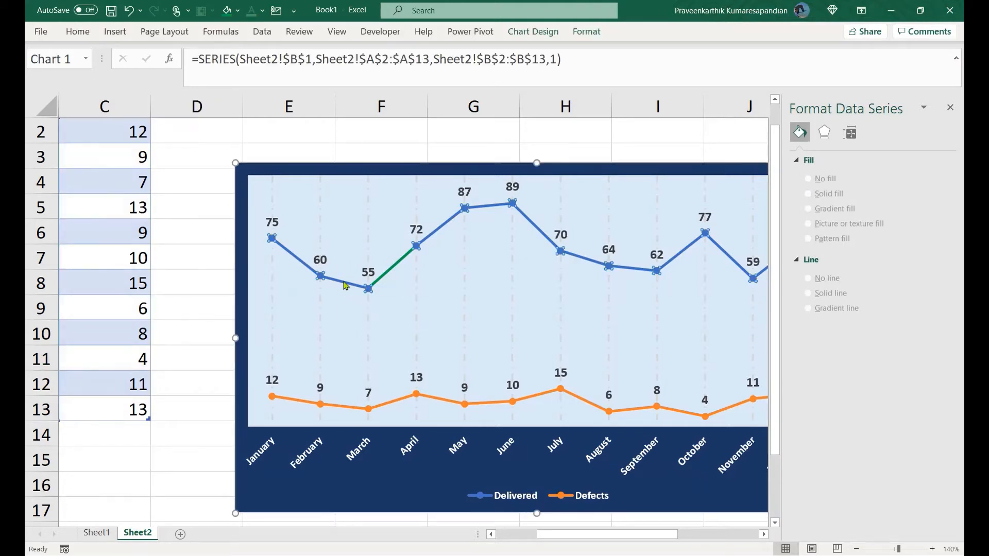
pyautogui.click(800, 152)
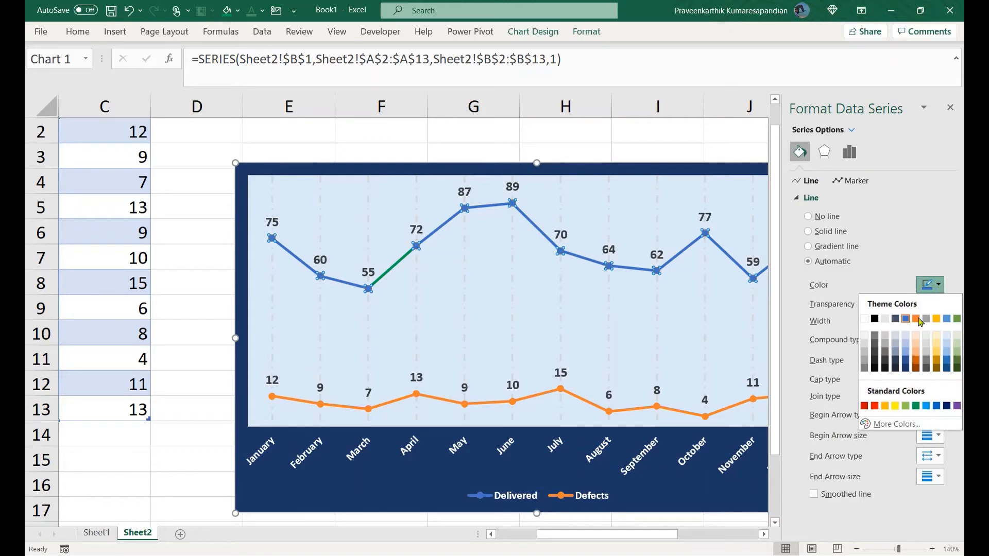
pyautogui.click(918, 412)
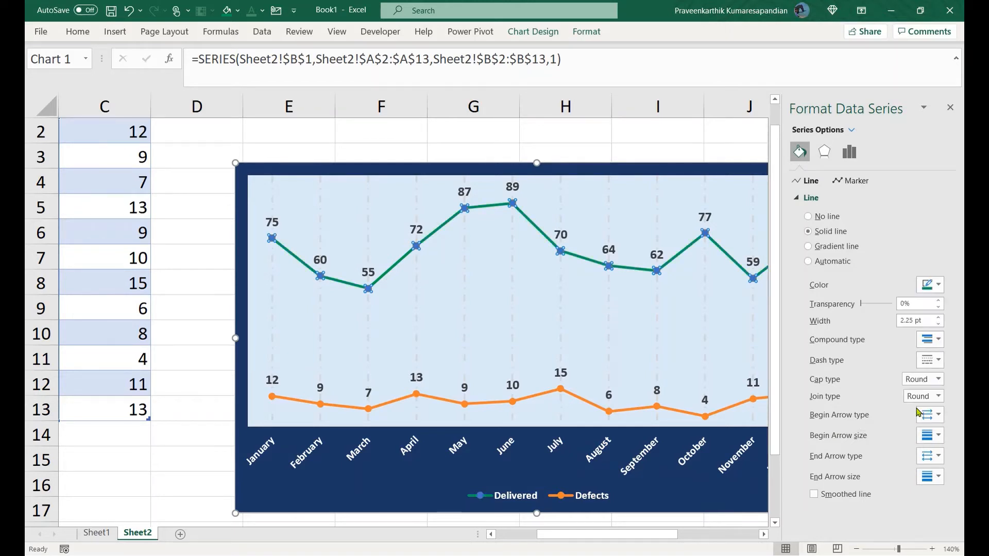
pyautogui.click(219, 357)
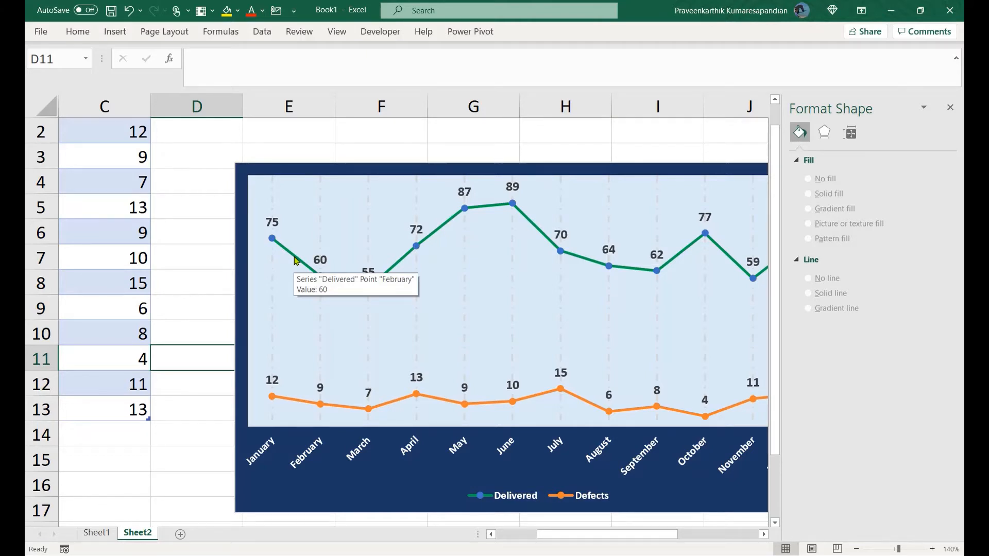
# Give the Delivered series built-in diamond markers with a size of 7
pyautogui.click(297, 261)
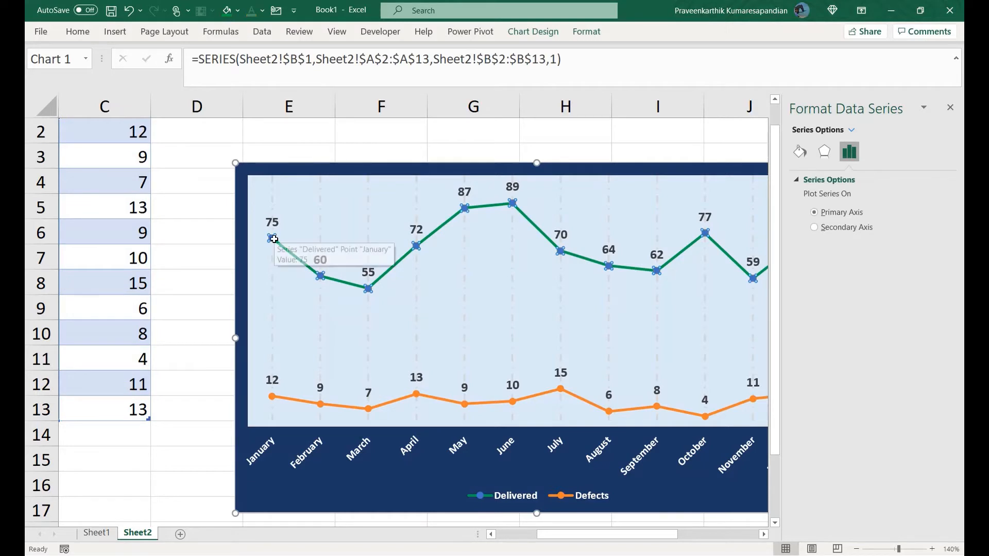
pyautogui.click(800, 152)
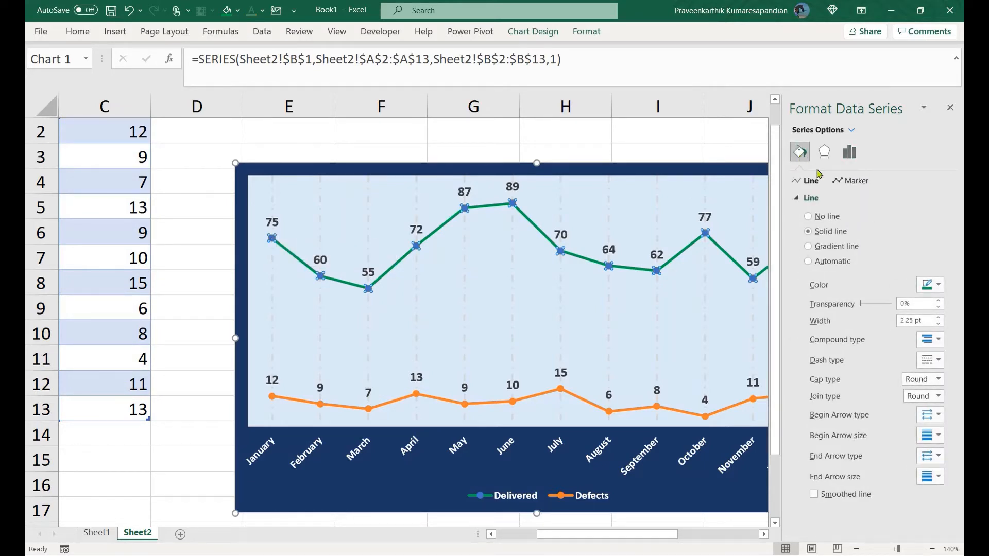
pyautogui.click(853, 181)
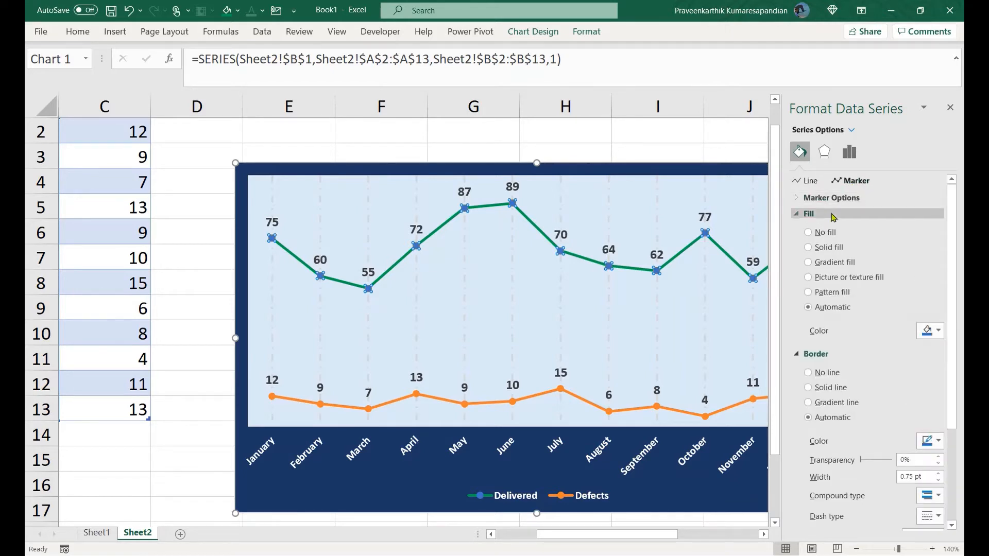
pyautogui.click(797, 216)
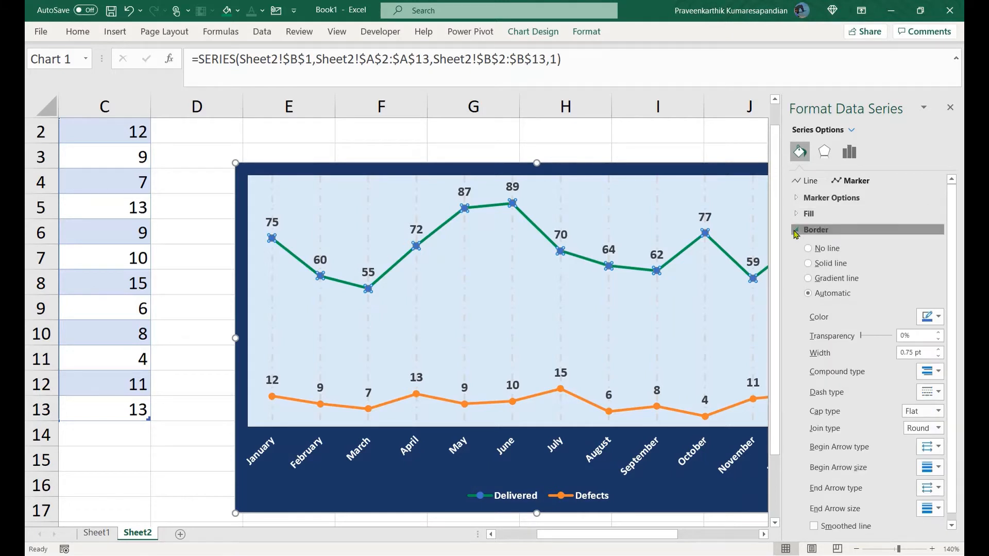
pyautogui.click(796, 232)
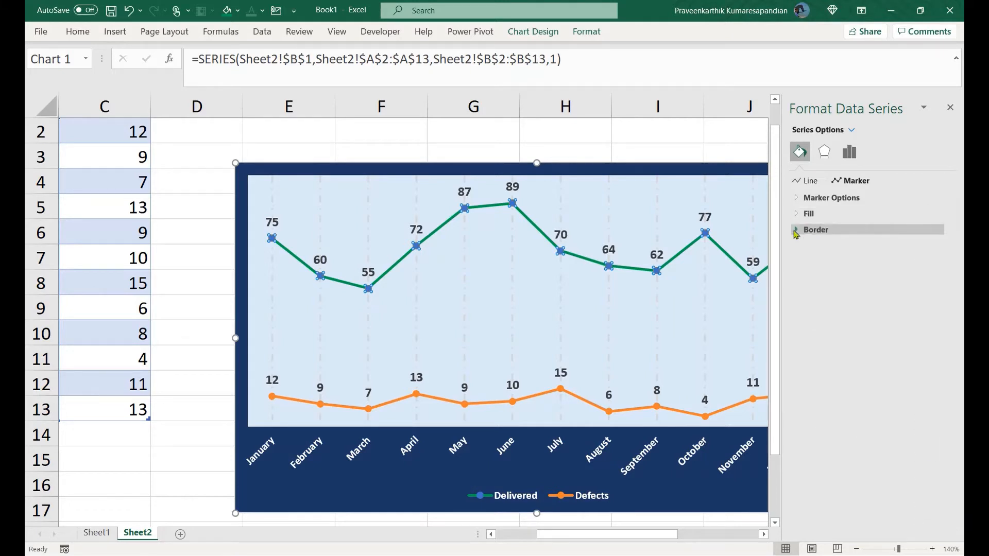
pyautogui.click(798, 199)
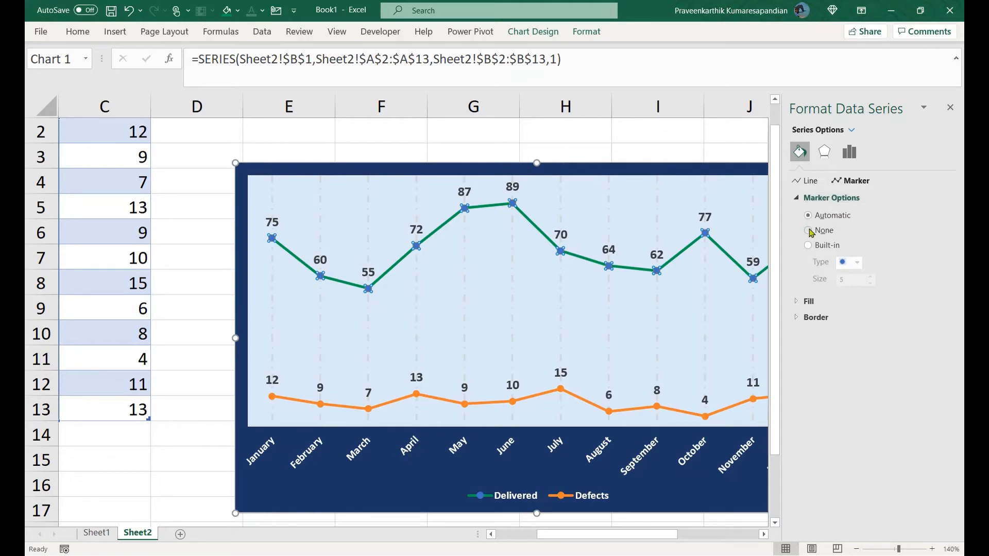
pyautogui.click(809, 246)
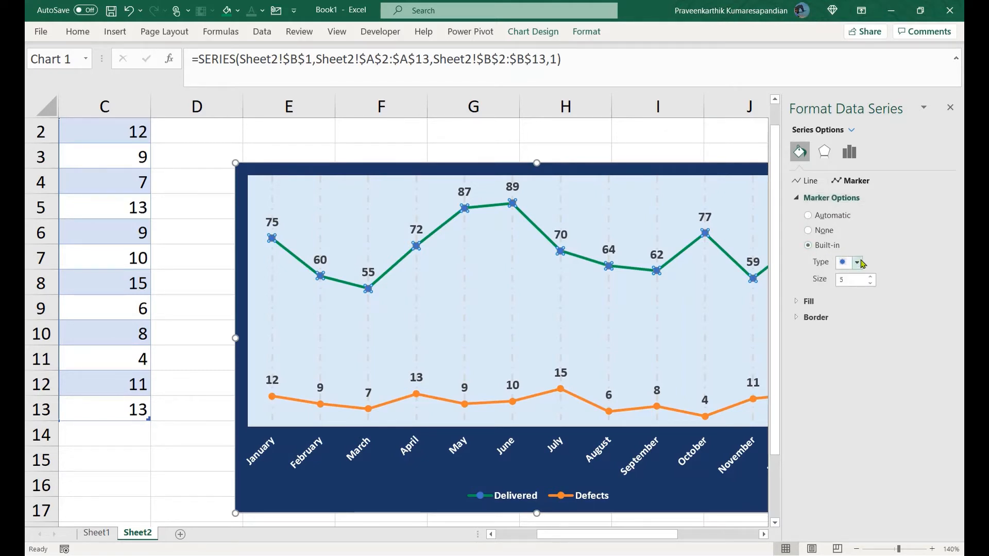
pyautogui.click(871, 278)
pyautogui.click(870, 278)
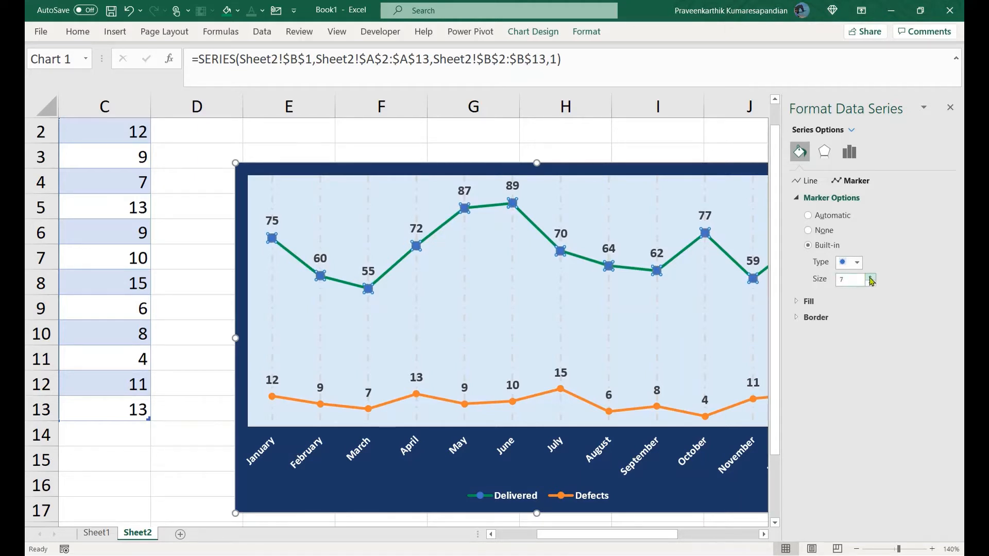
pyautogui.click(857, 264)
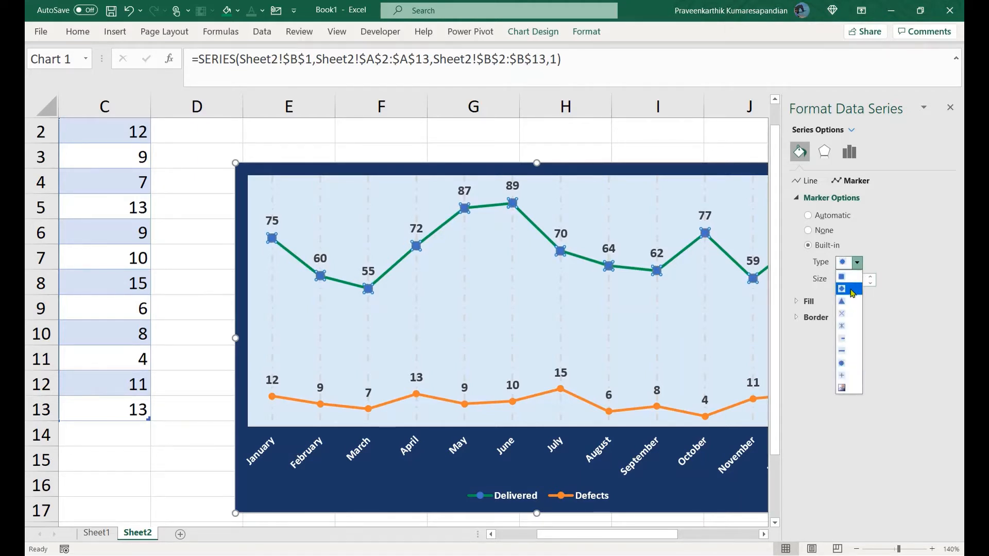
pyautogui.click(850, 288)
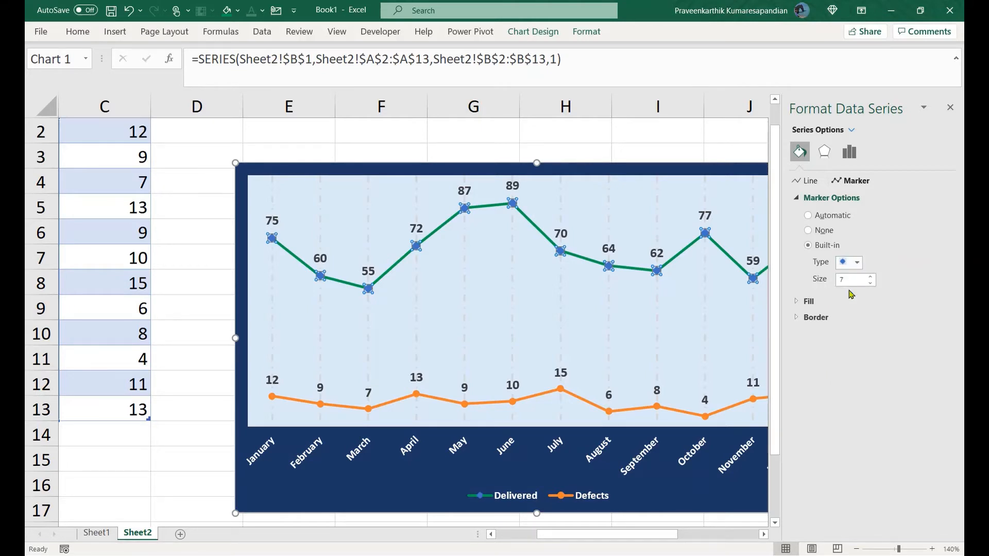
pyautogui.click(230, 351)
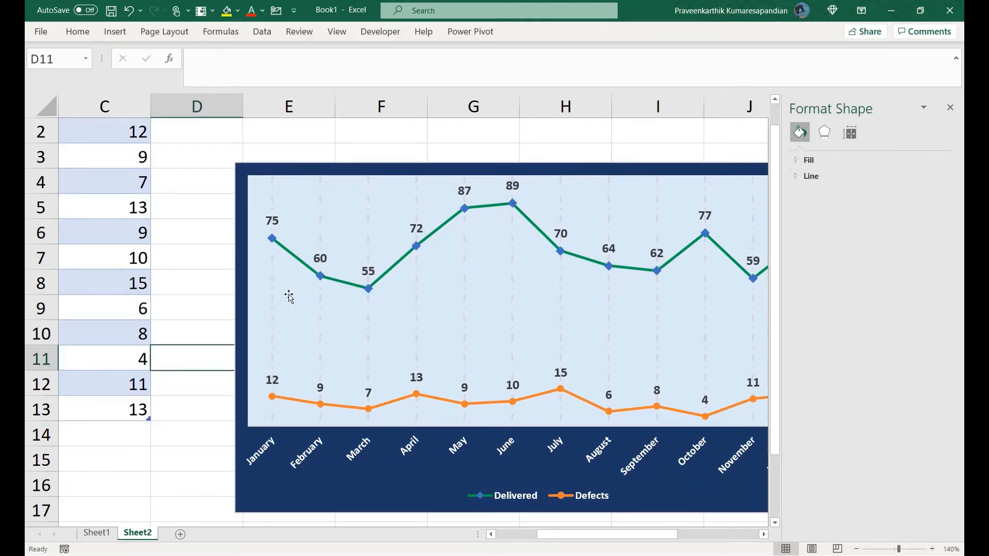
# Fill the Delivered series markers with solid green and collapse the marker border settings
pyautogui.moveTo(321, 278)
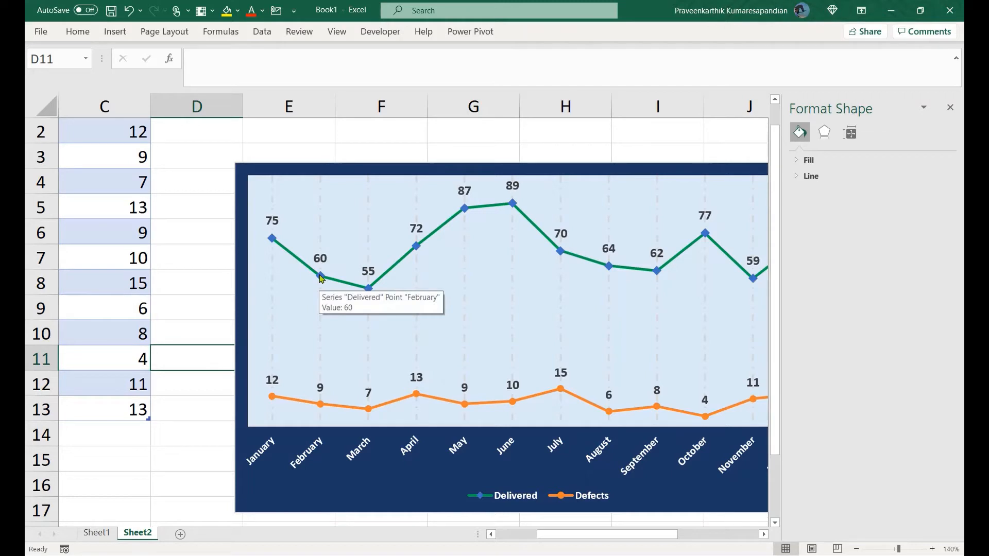
pyautogui.click(320, 278)
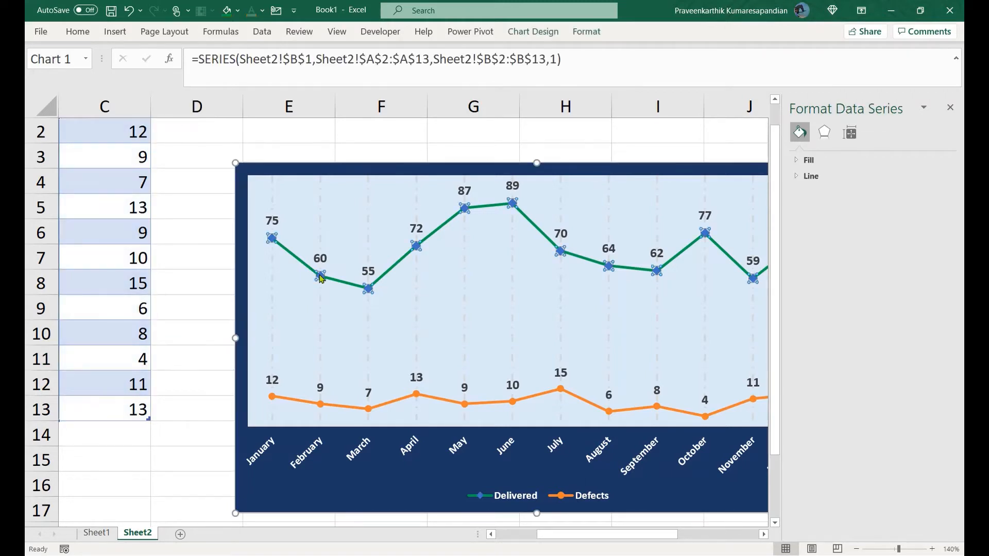
pyautogui.click(798, 153)
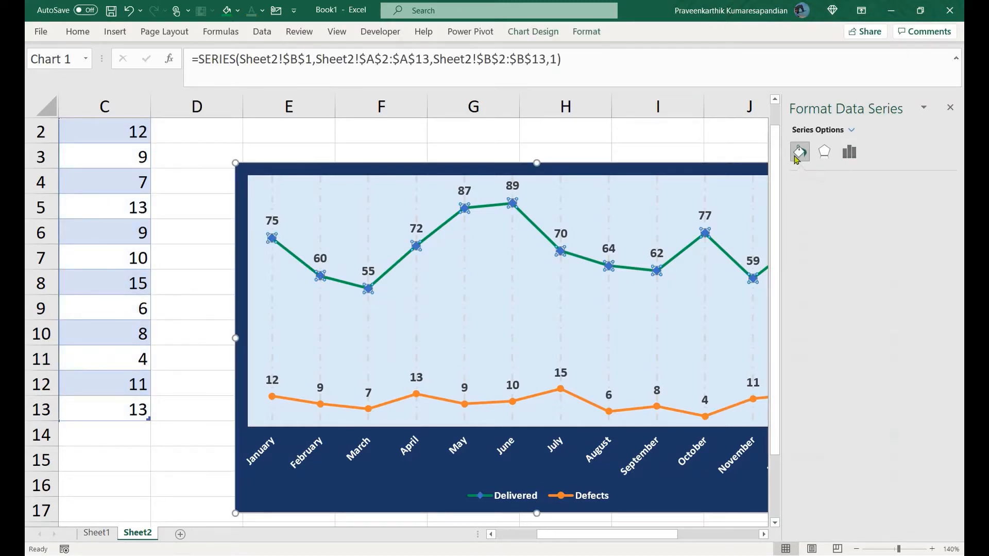
pyautogui.click(850, 181)
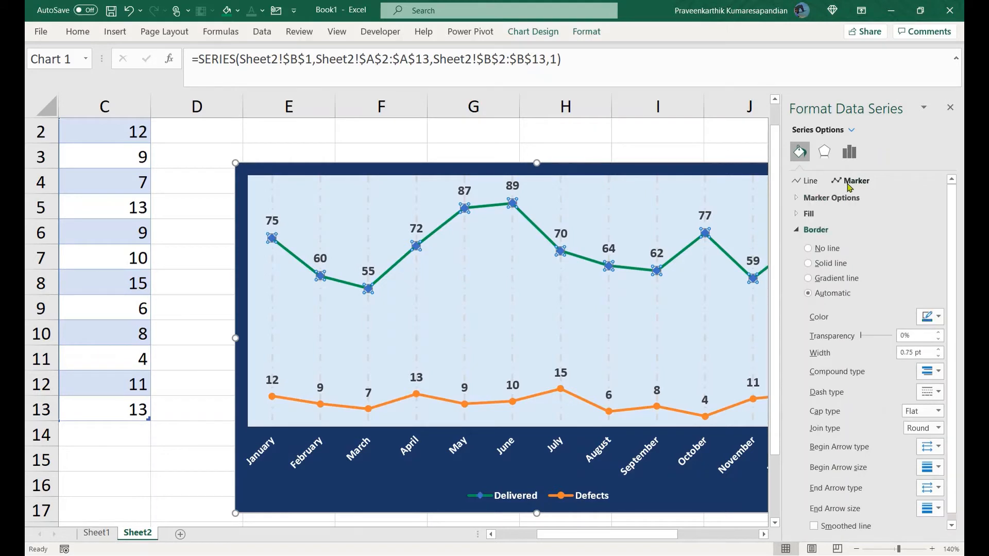
pyautogui.click(798, 214)
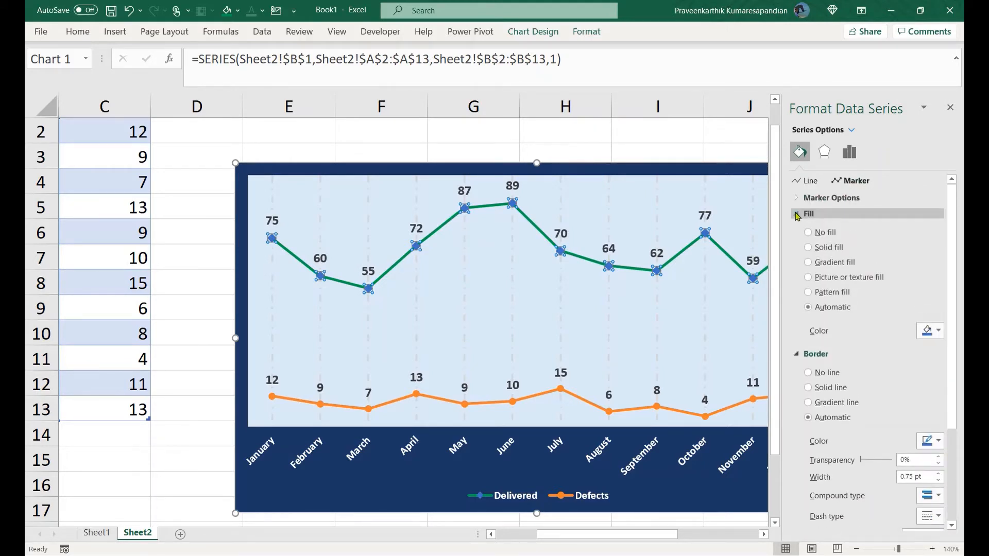
pyautogui.click(930, 330)
pyautogui.click(906, 452)
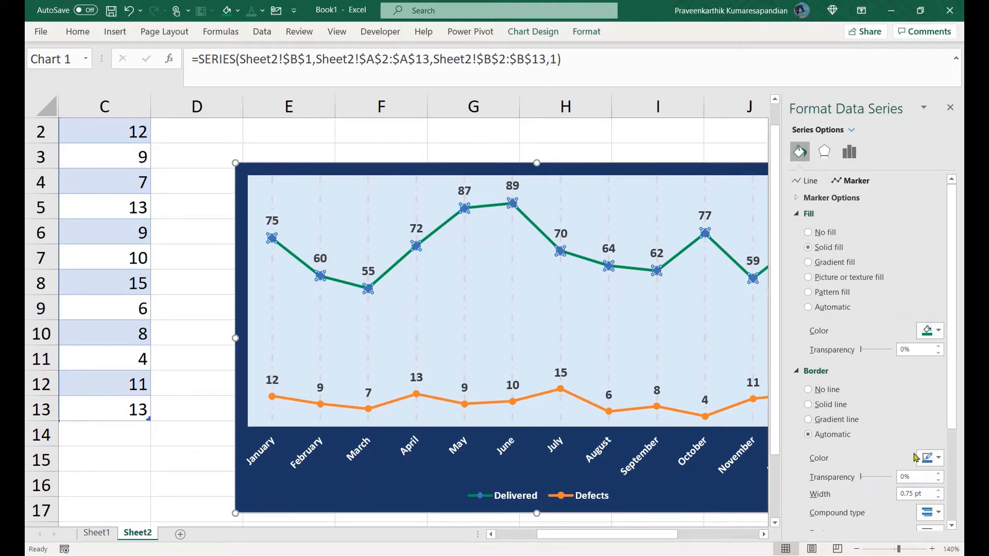
pyautogui.click(927, 332)
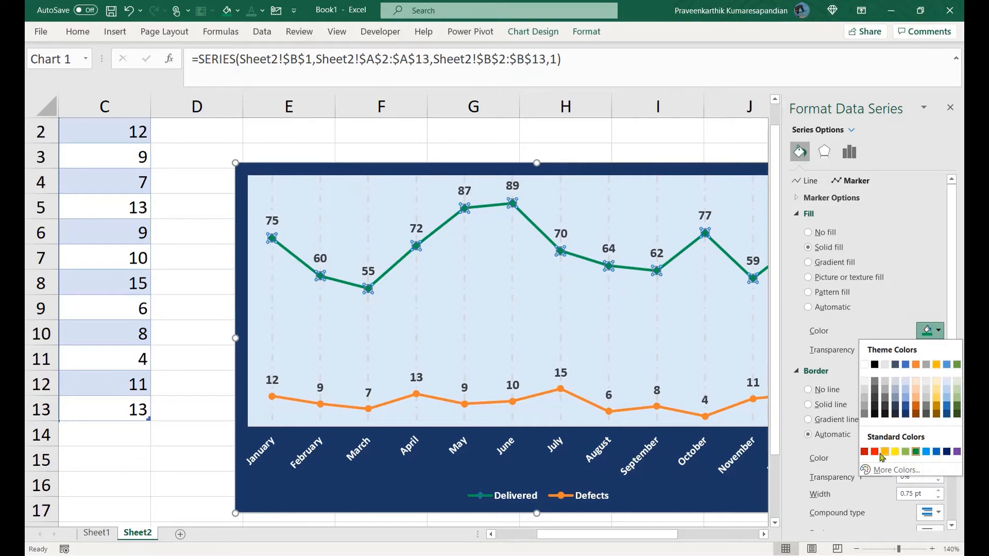
pyautogui.click(795, 373)
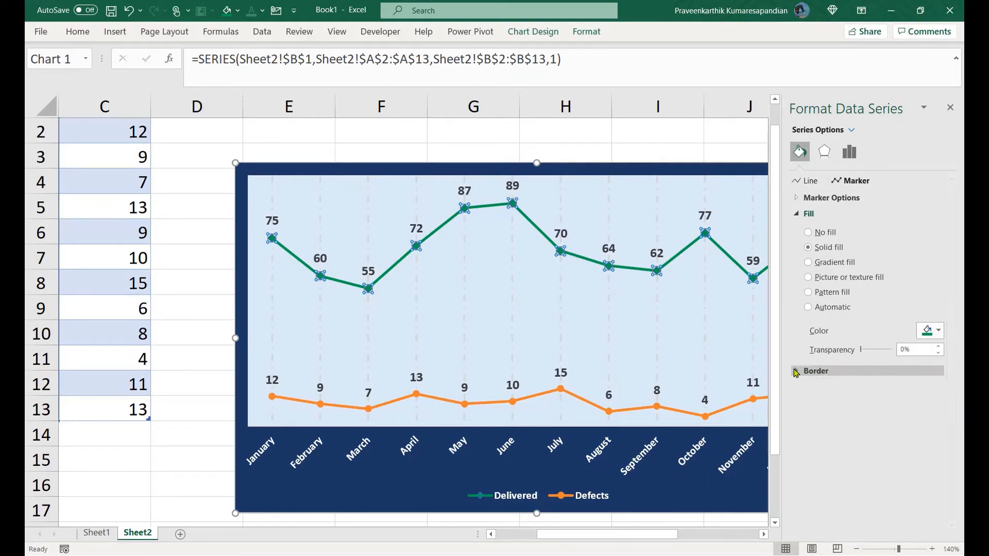
# Remove the border from the Delivered series markers and set their size to 9
pyautogui.click(796, 373)
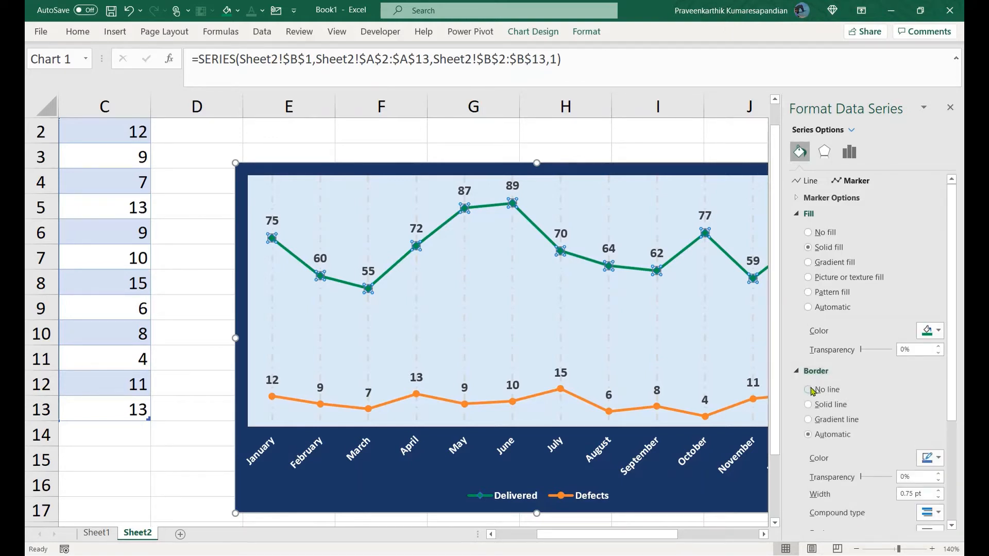
pyautogui.click(808, 390)
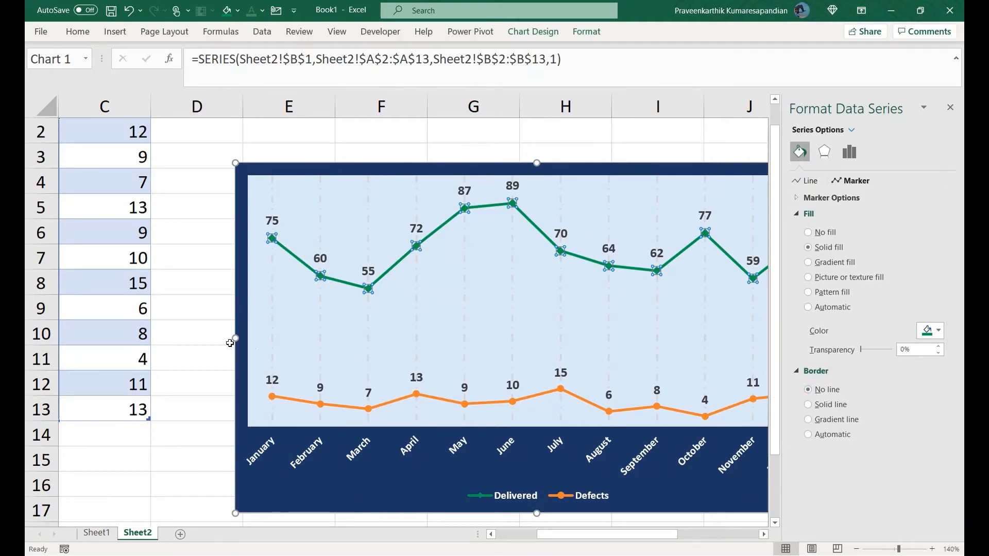
pyautogui.click(799, 200)
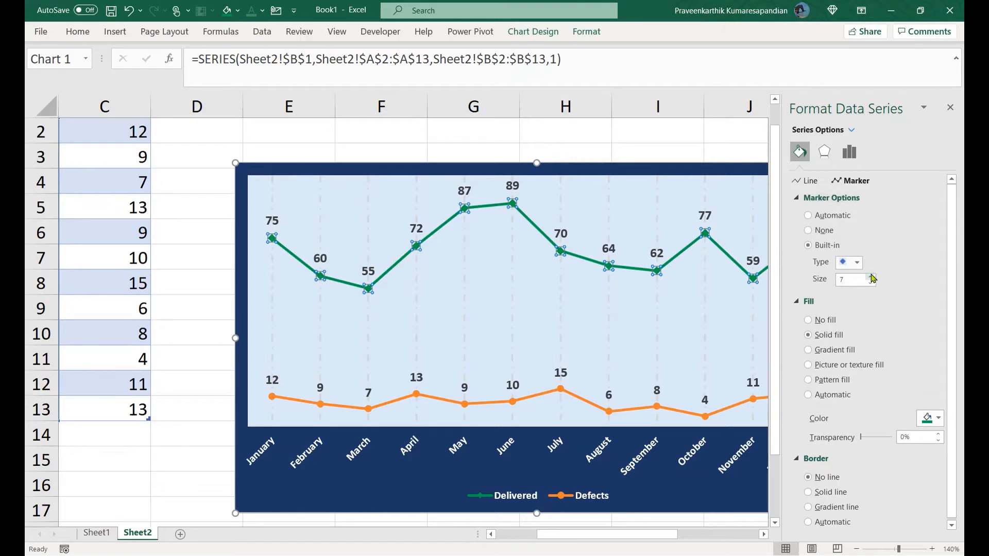
pyautogui.click(871, 276)
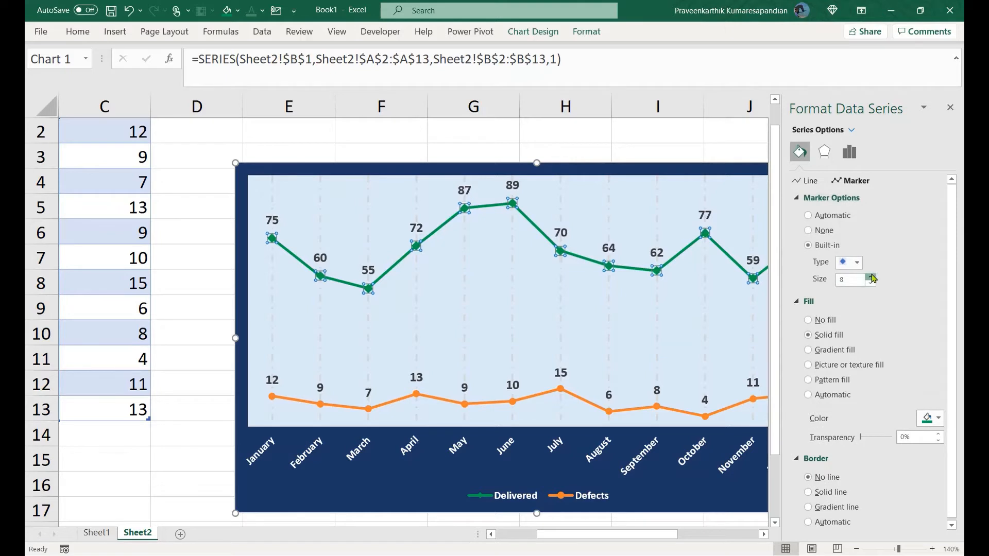
pyautogui.click(224, 352)
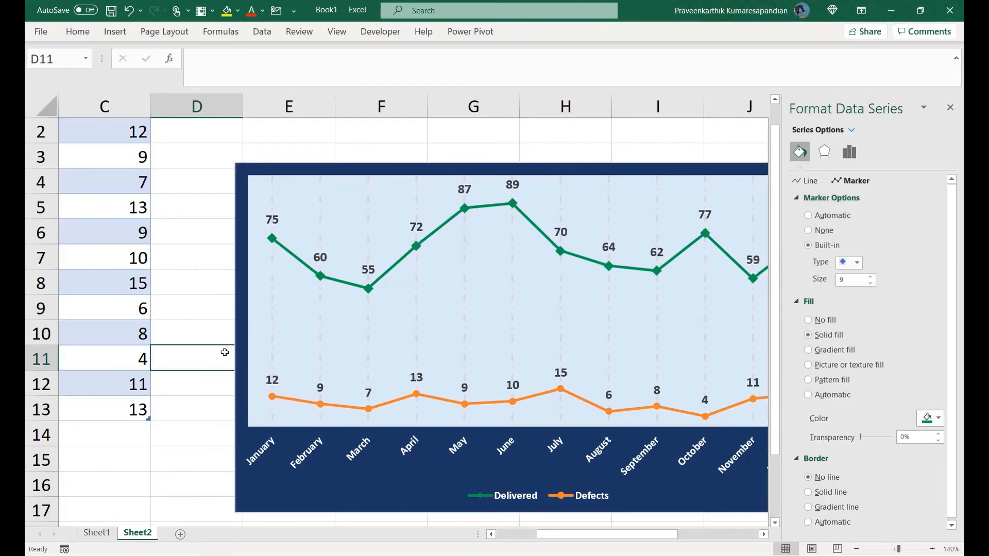
# Give the Defects series built-in X-shaped markers with a size of 9
pyautogui.click(272, 397)
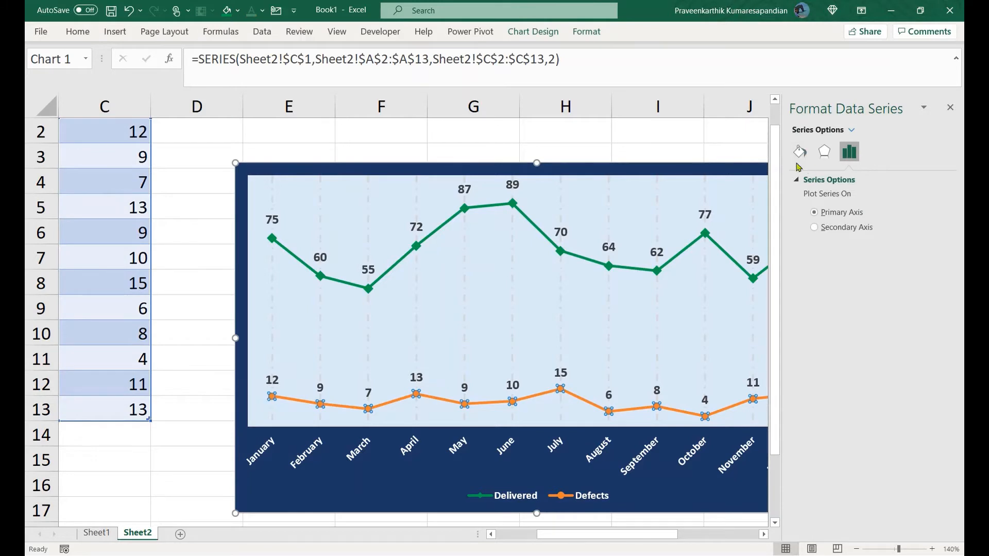
pyautogui.click(800, 156)
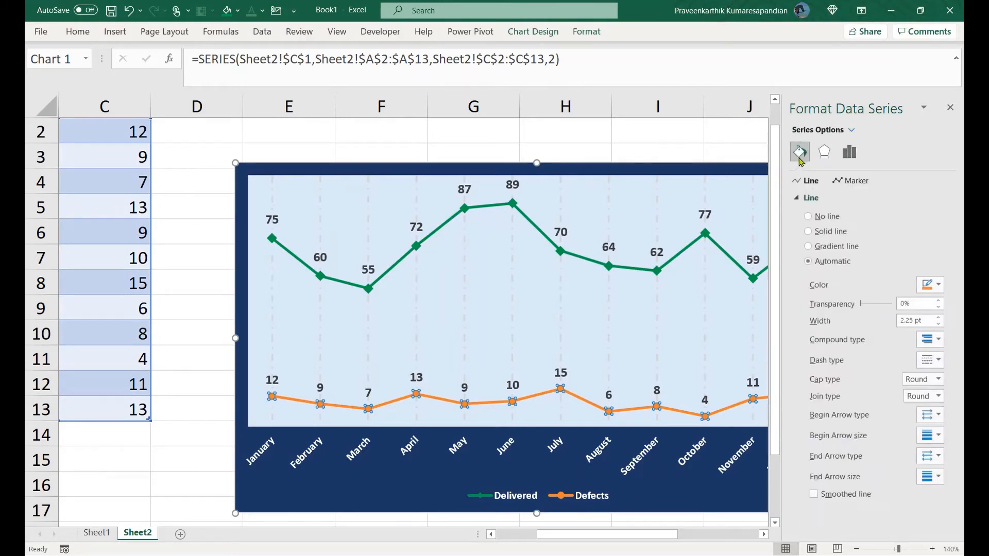
pyautogui.click(850, 181)
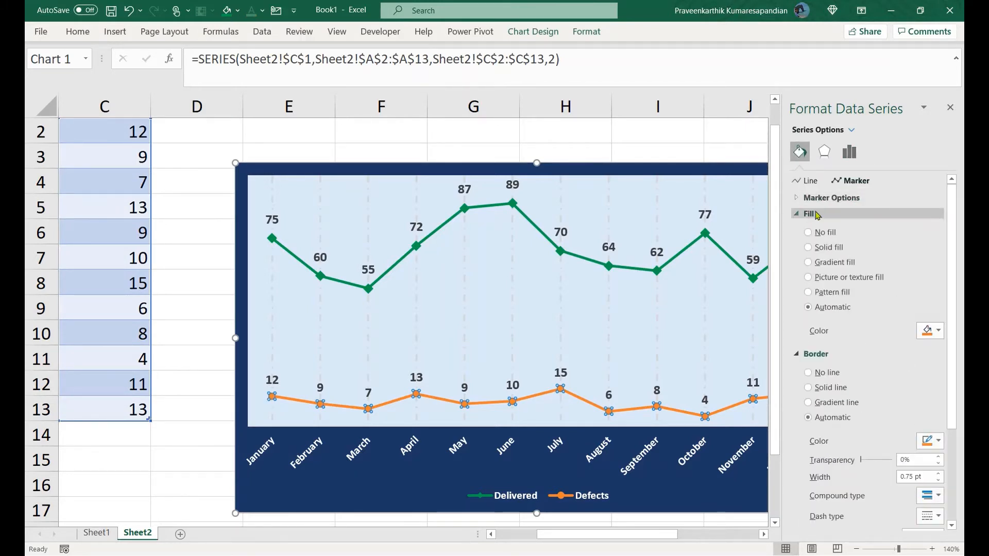
pyautogui.click(798, 199)
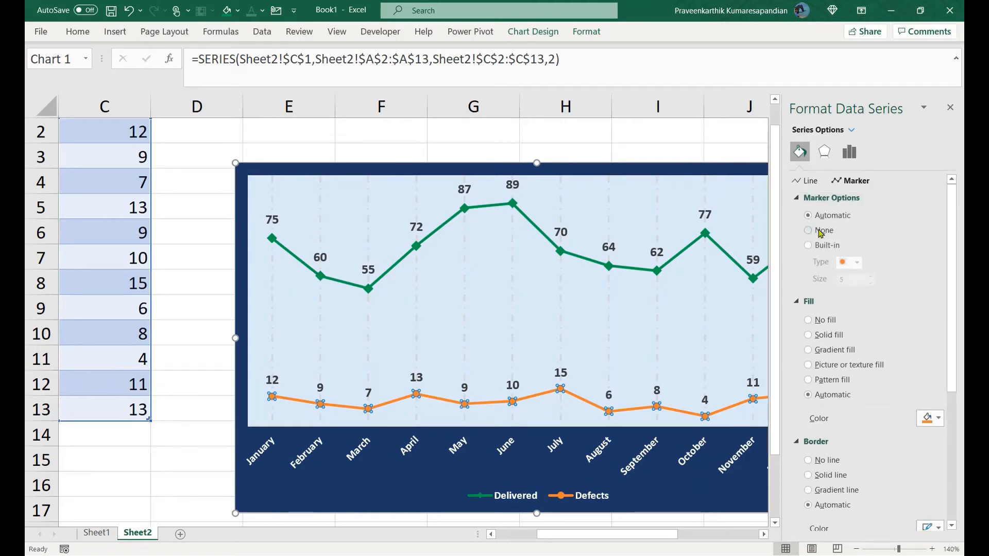
pyautogui.click(816, 246)
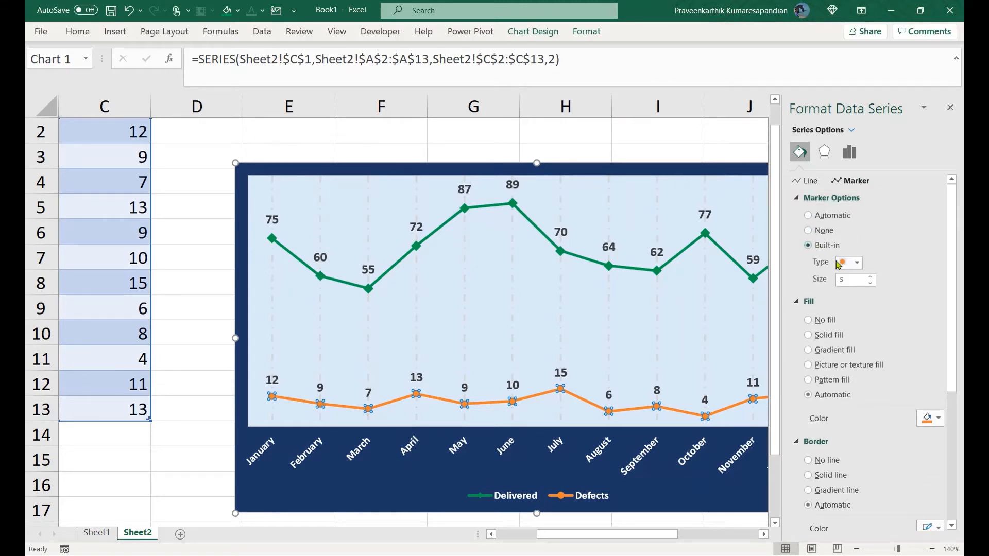
pyautogui.click(857, 263)
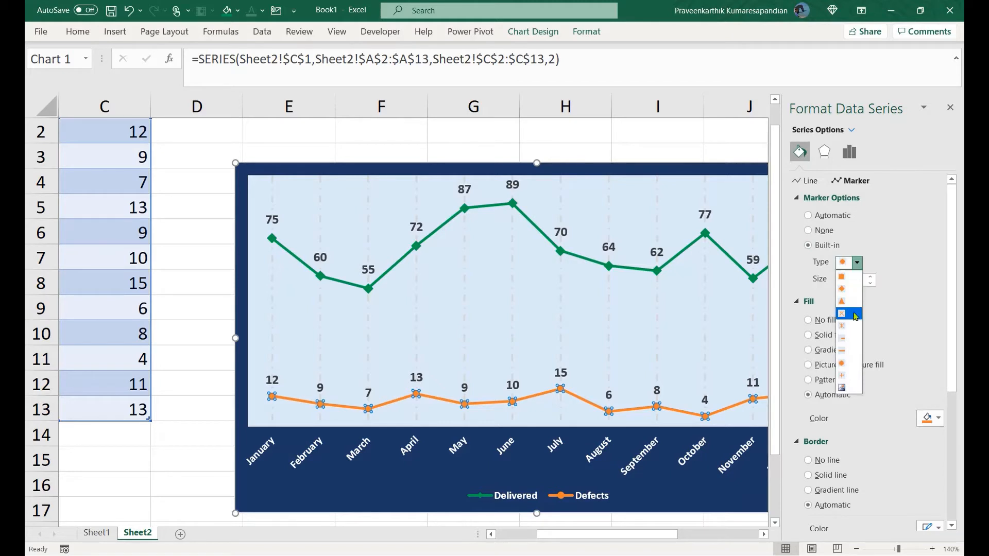
pyautogui.click(845, 327)
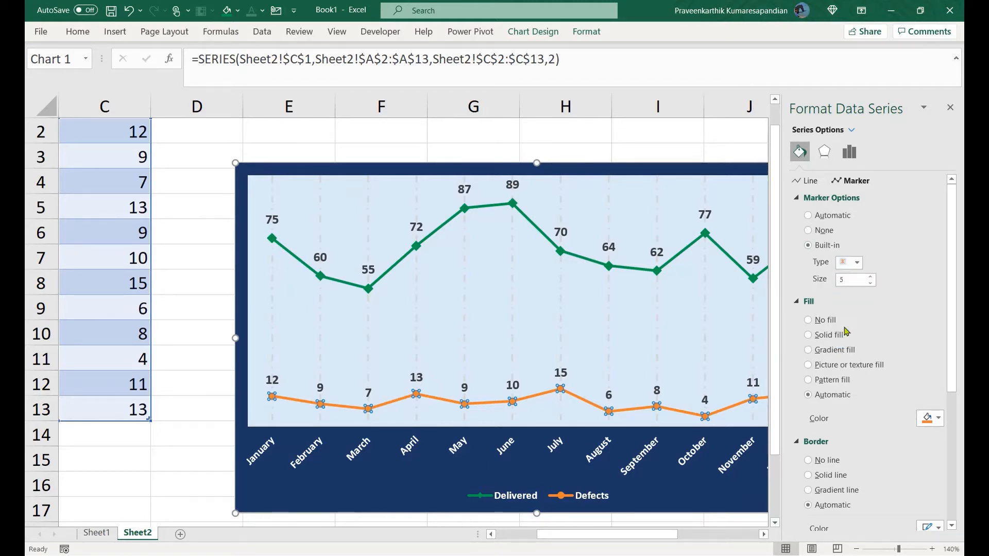
pyautogui.click(857, 263)
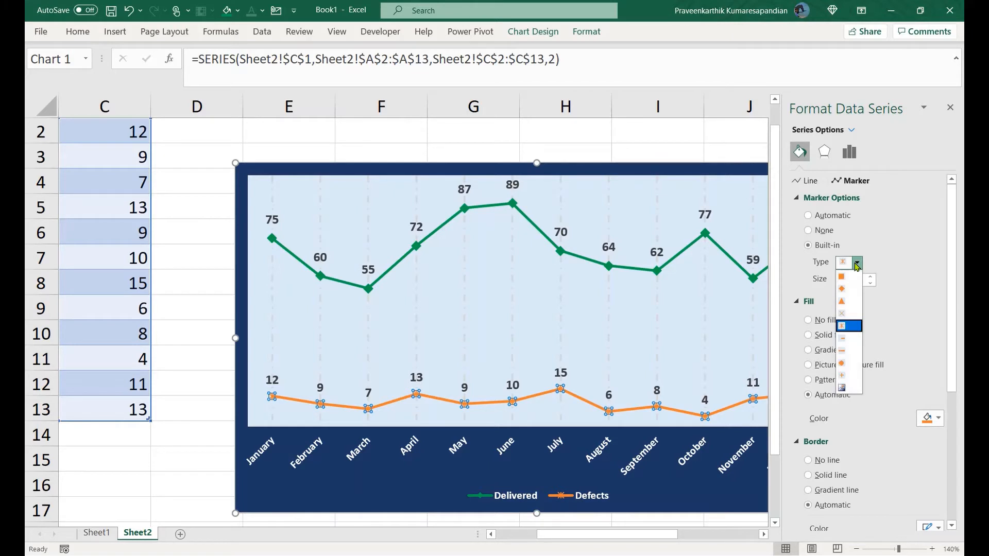
pyautogui.click(847, 314)
pyautogui.click(870, 278)
pyautogui.click(870, 278)
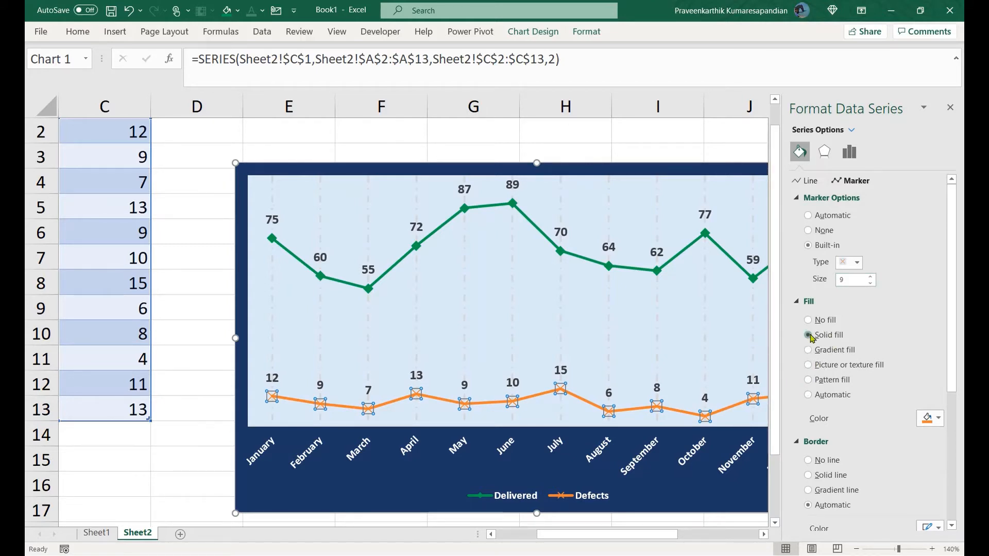
# Set the Defects markers to no fill with a solid purple border 1.5 pt wide
pyautogui.click(808, 335)
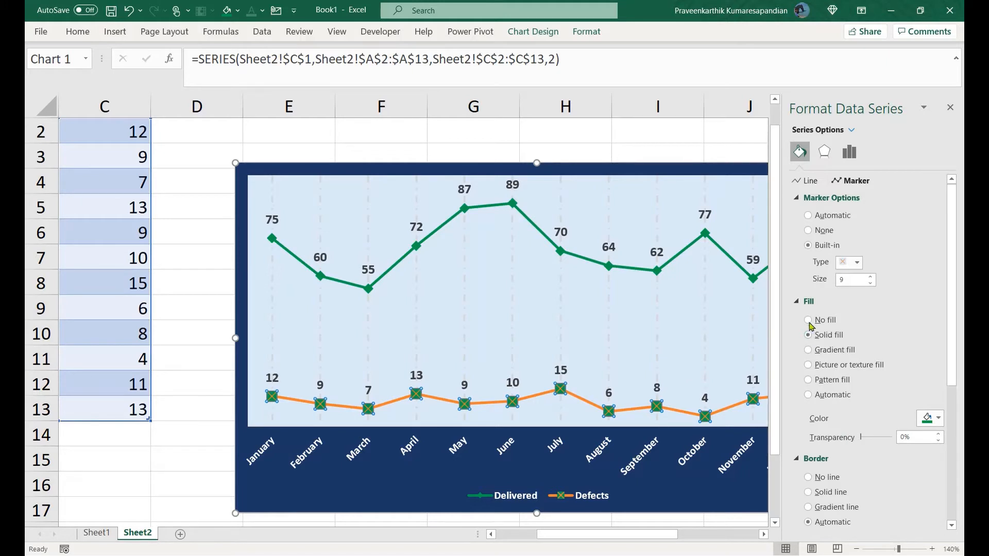
pyautogui.click(808, 320)
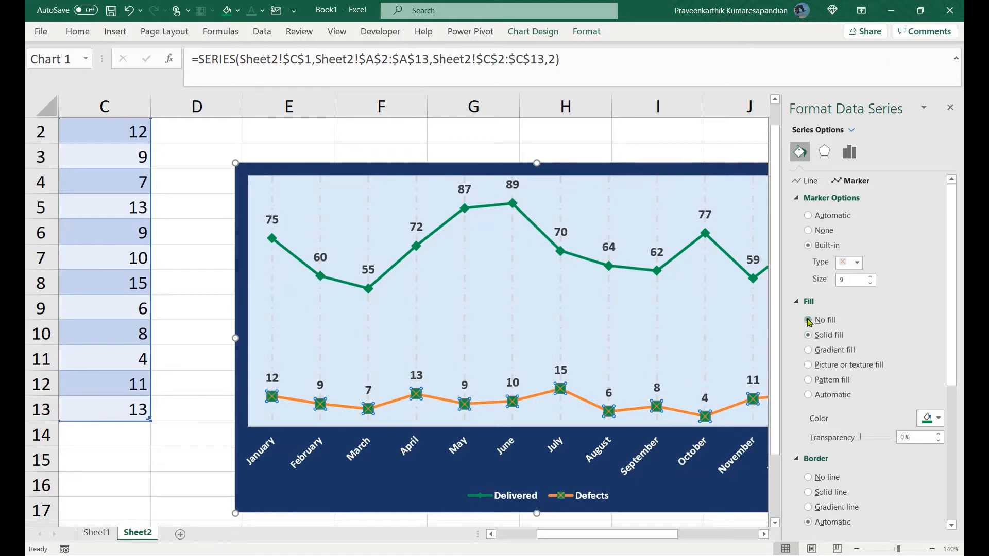
pyautogui.click(952, 458)
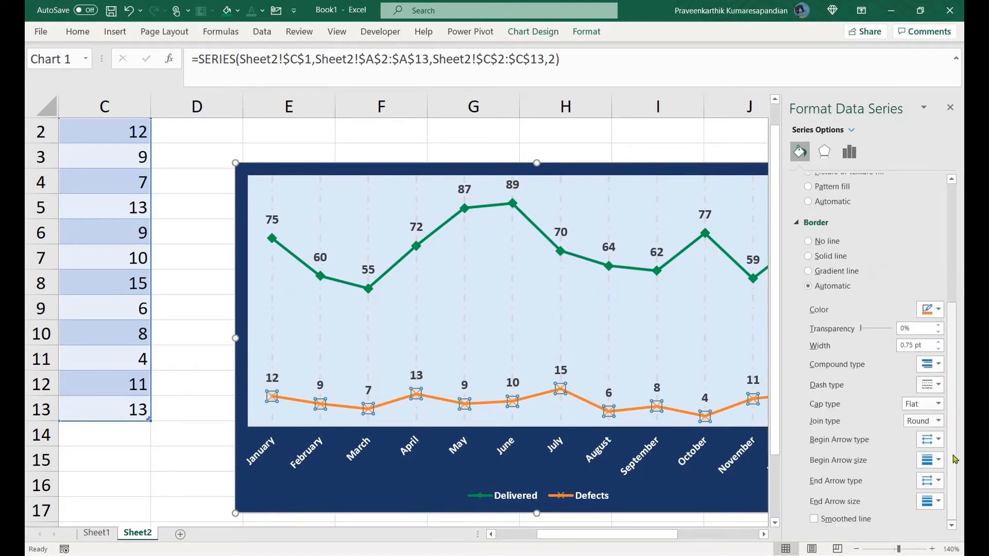
pyautogui.click(938, 309)
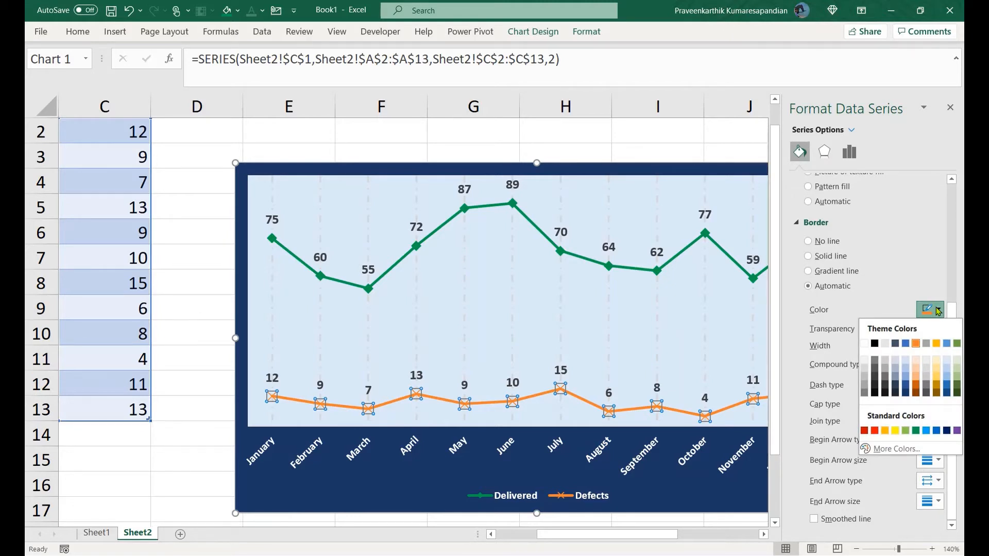
pyautogui.click(957, 431)
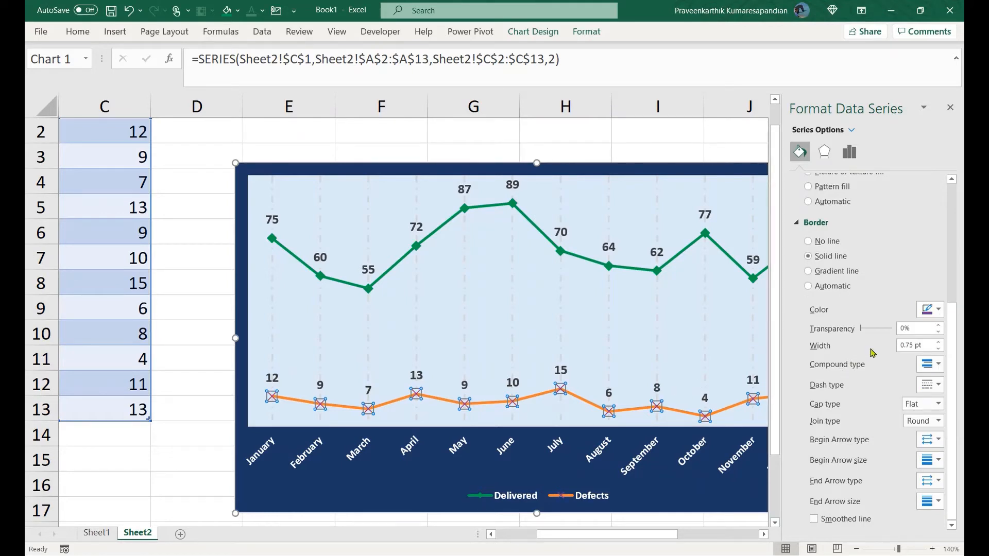
pyautogui.click(938, 343)
pyautogui.click(938, 342)
pyautogui.click(939, 343)
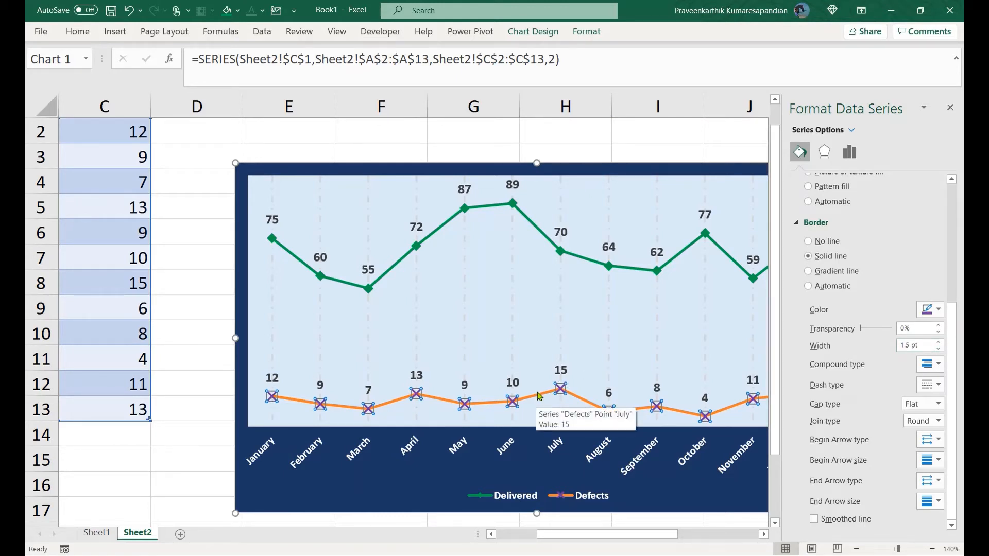
# Recolor the entire Defects series line purple to match its markers
pyautogui.click(952, 196)
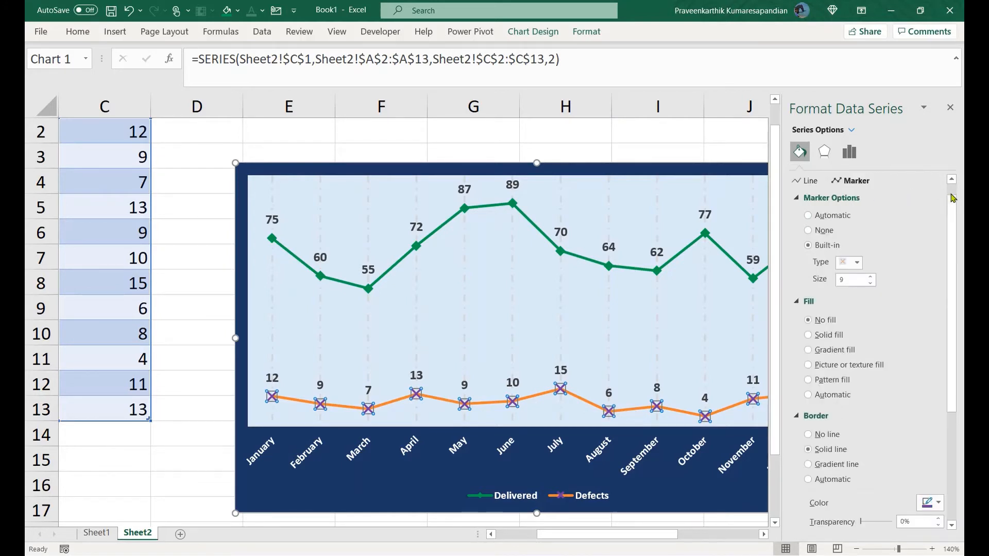
pyautogui.click(806, 182)
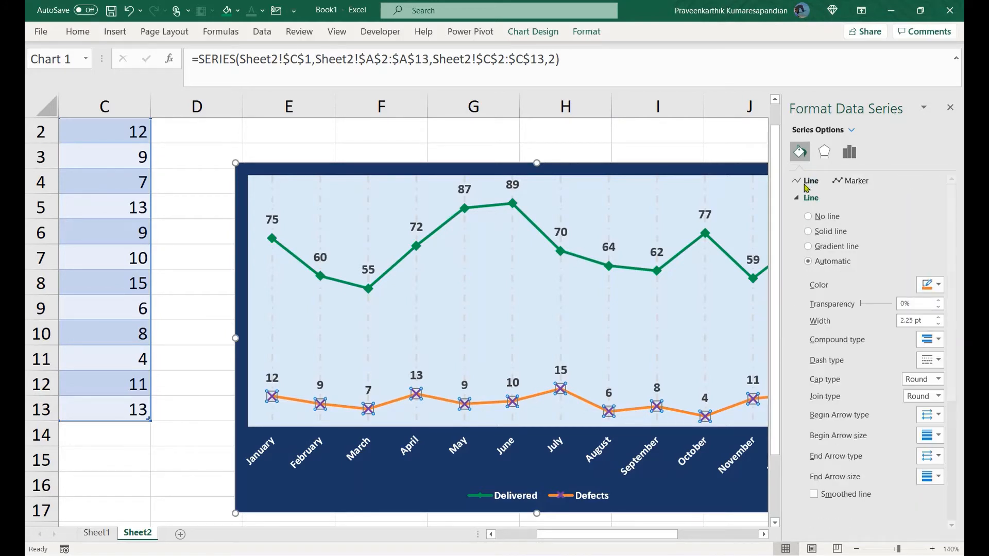
pyautogui.click(937, 285)
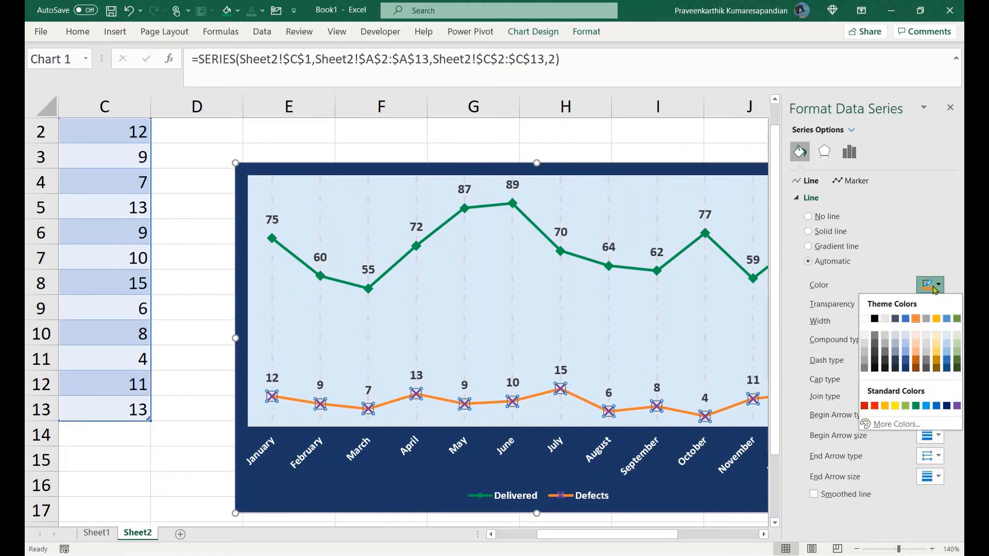
pyautogui.click(957, 407)
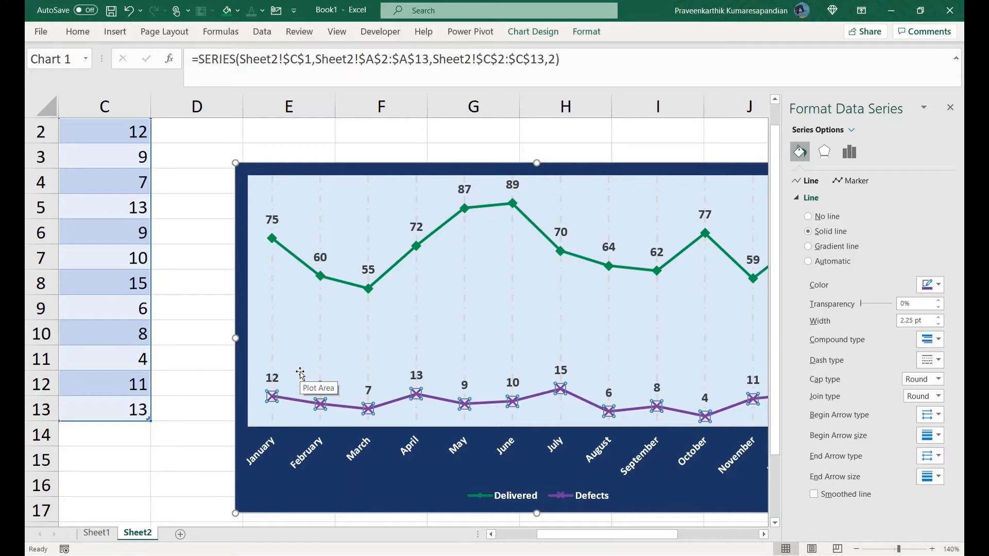
# Give the chart legend a solid light blue fill matching the plot area
pyautogui.click(497, 502)
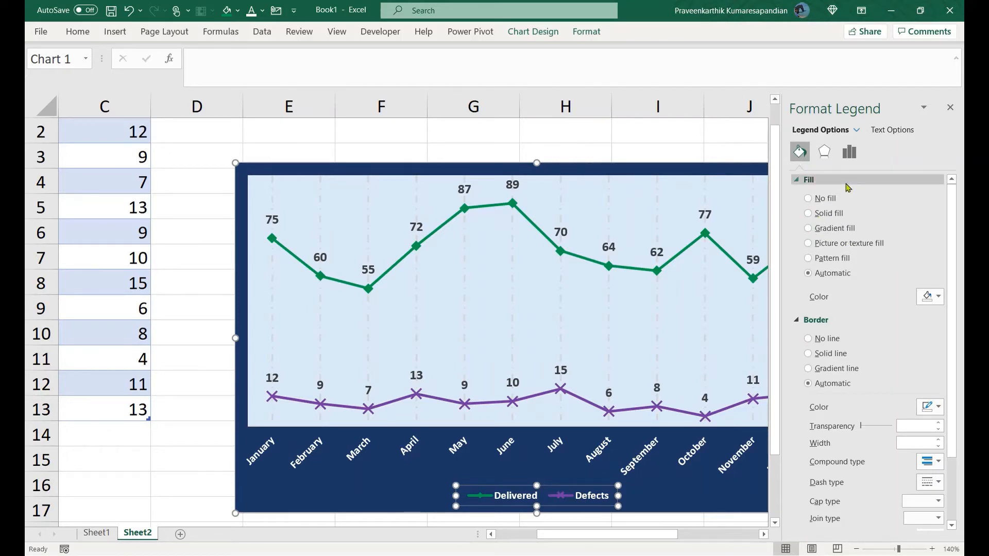
pyautogui.click(808, 213)
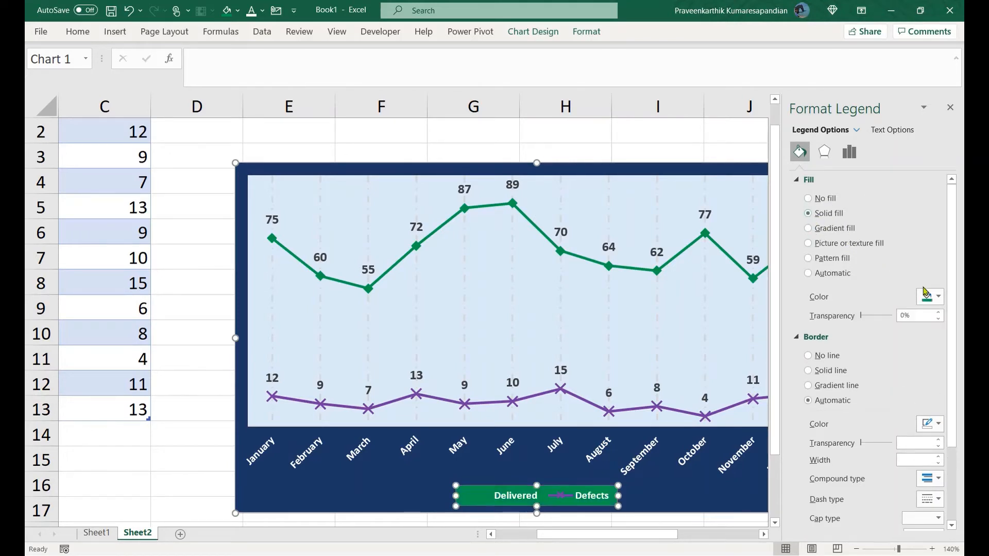
pyautogui.click(935, 301)
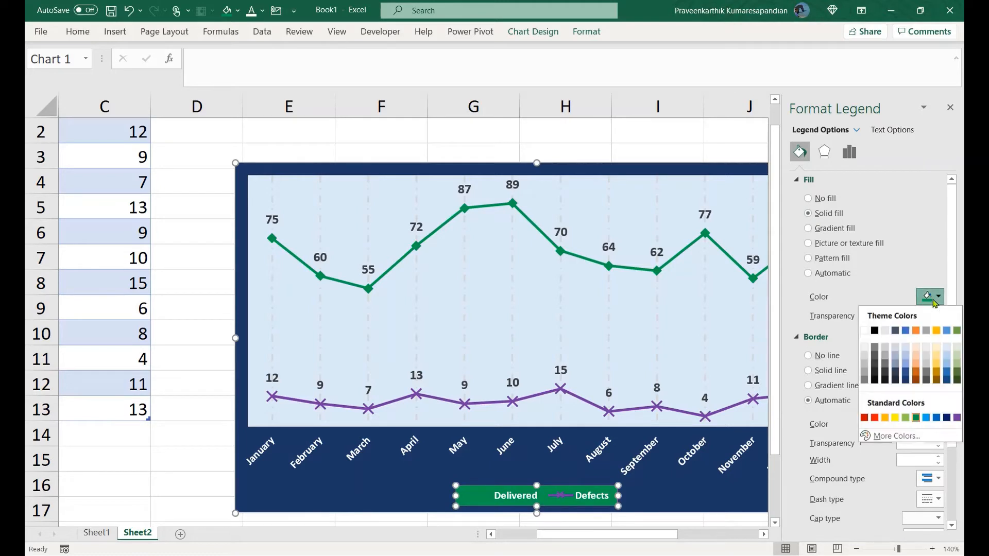
pyautogui.click(948, 350)
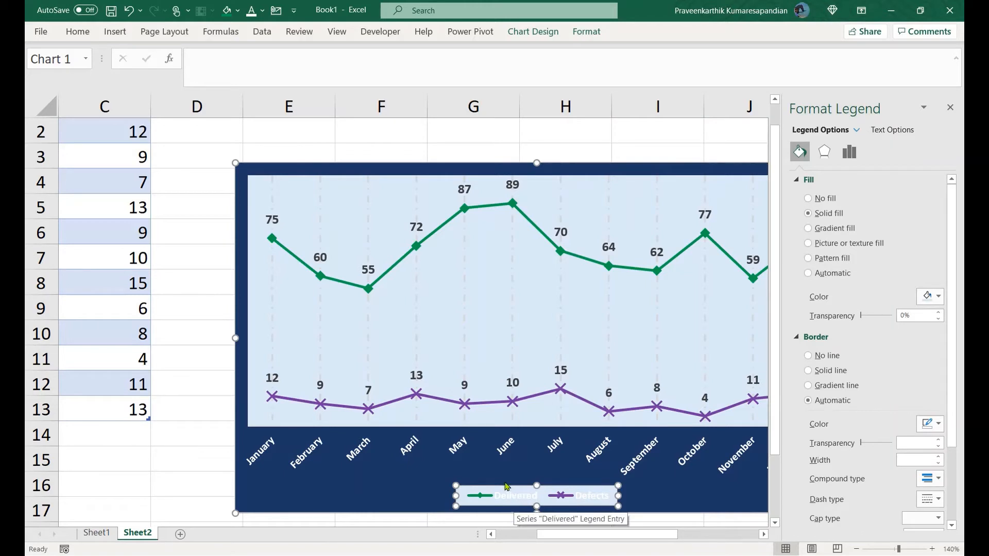
# Change the font color of the legend text to black
pyautogui.click(70, 38)
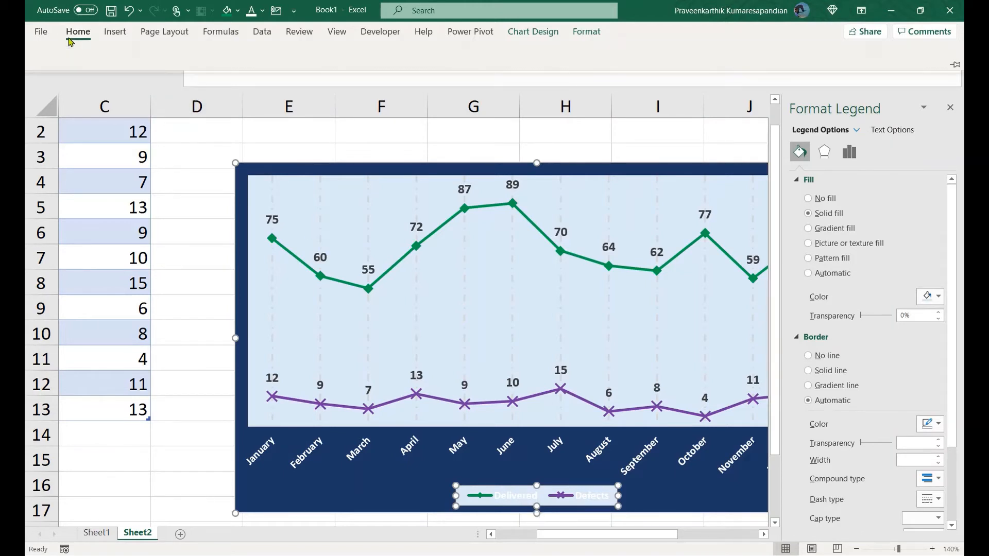
pyautogui.click(266, 77)
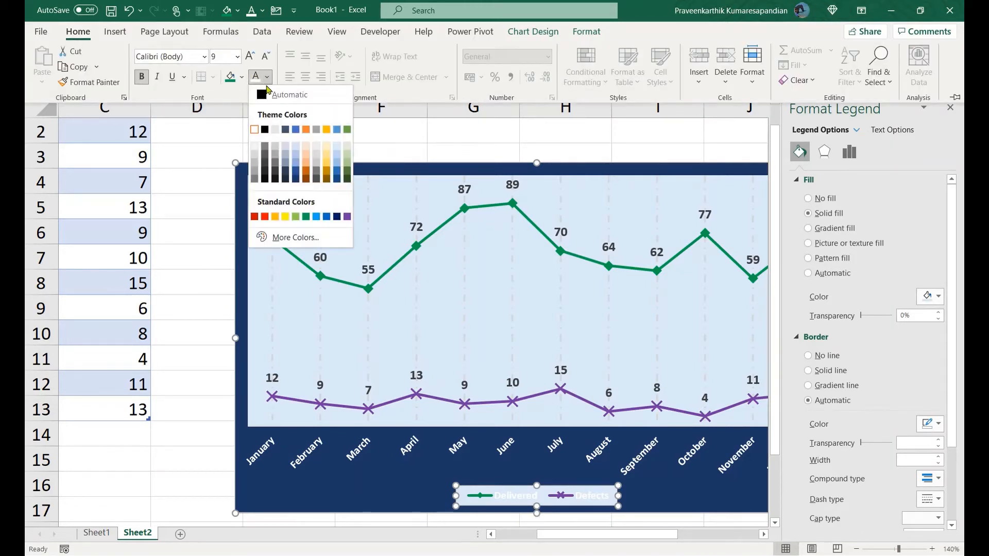
pyautogui.click(265, 129)
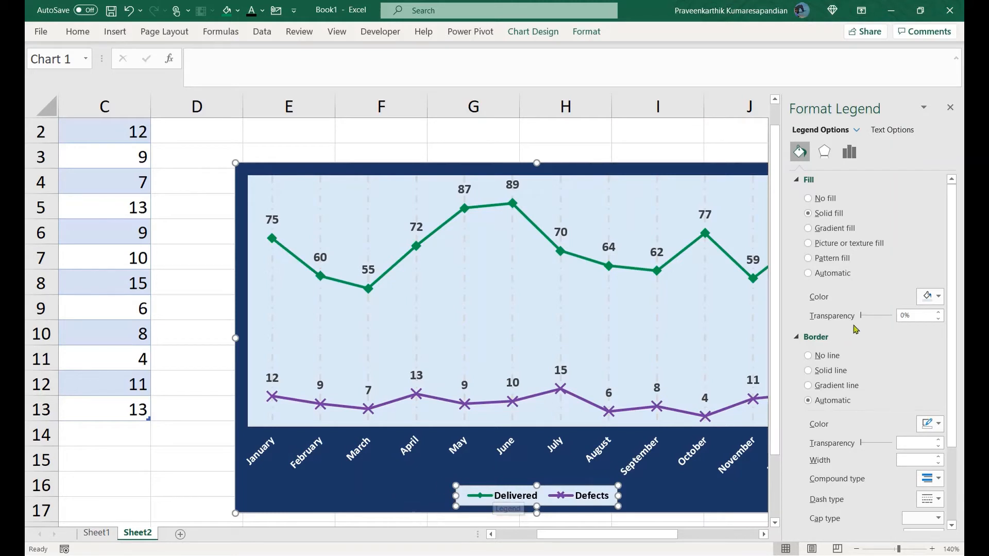
# Remove the legend's border line, close the formatting pane and deselect the chart
pyautogui.click(808, 356)
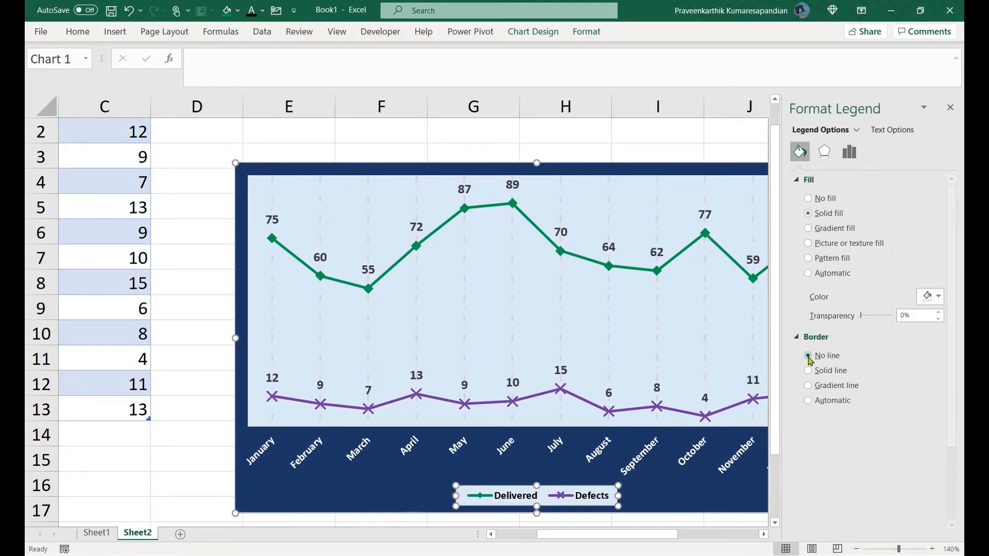
pyautogui.click(950, 107)
pyautogui.click(941, 334)
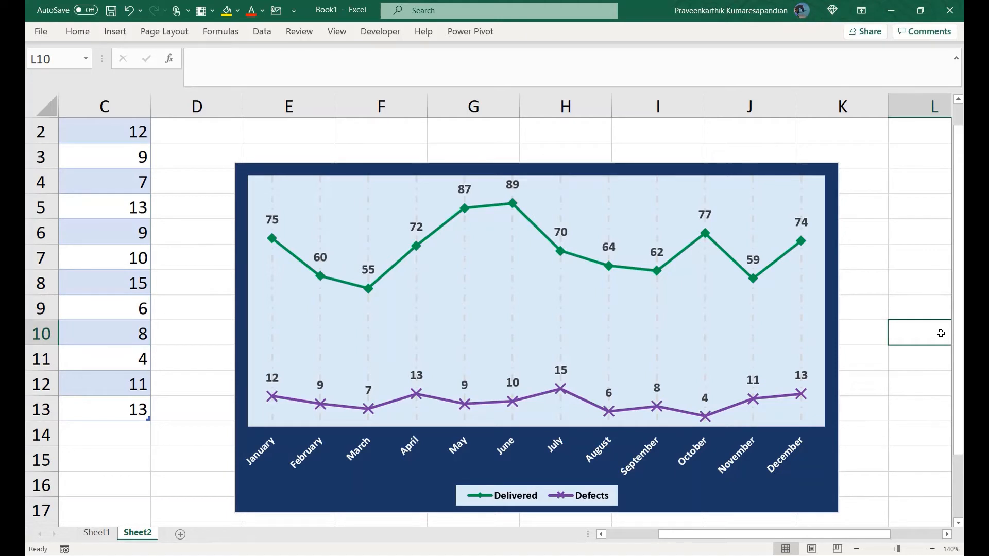
# Add arrowheads to both the beginning and the end of the Defects series line, then close the formatting pane and deselect the chart
pyautogui.click(772, 401)
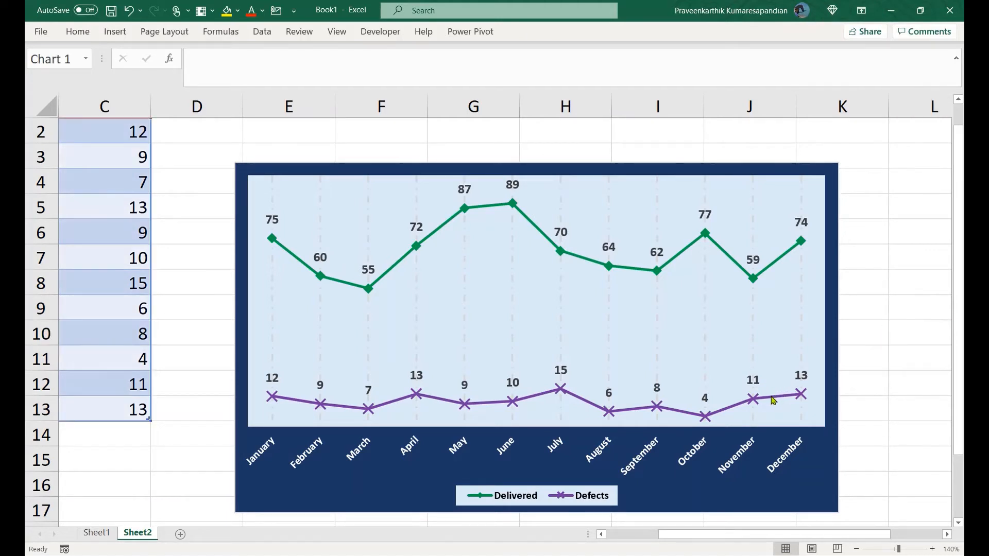
pyautogui.rightClick(772, 400)
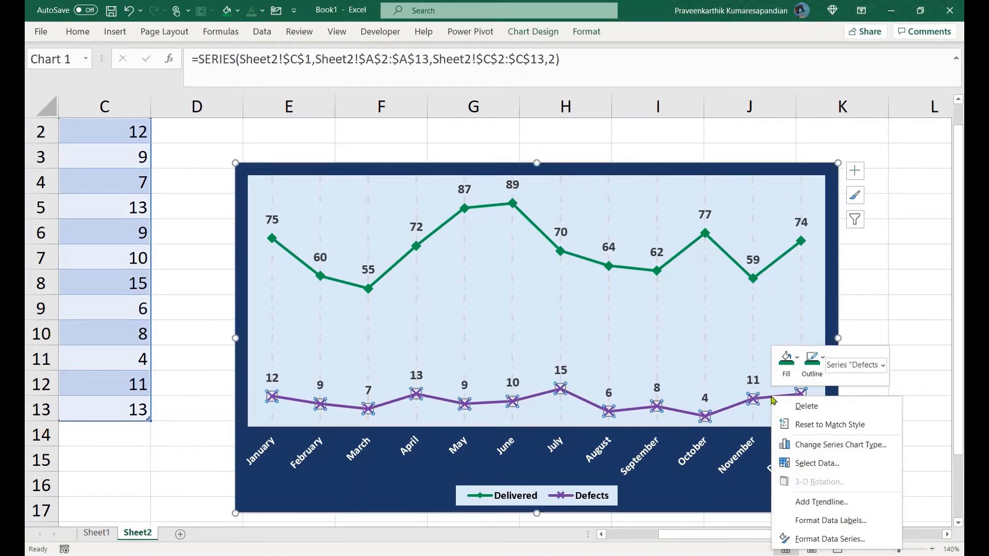
pyautogui.click(796, 542)
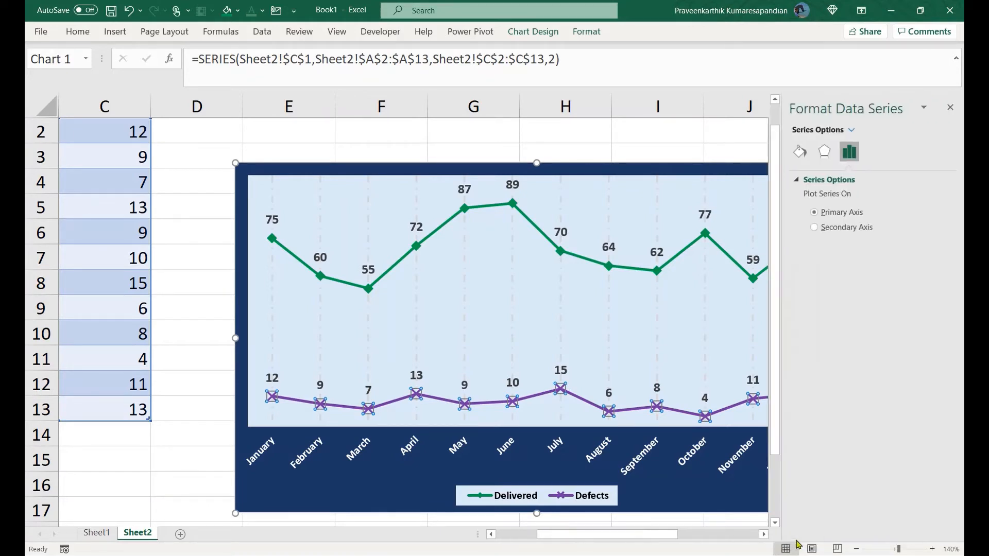
pyautogui.click(800, 153)
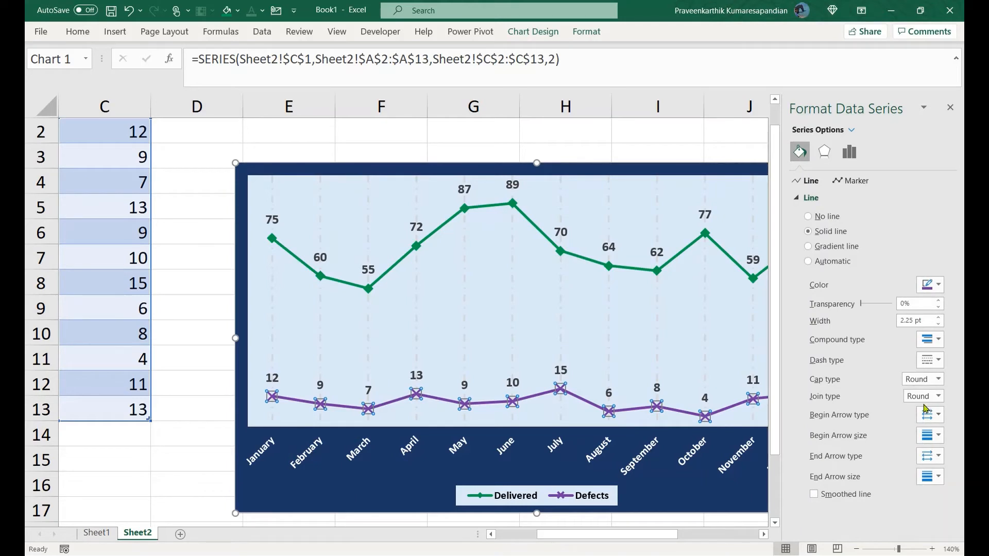
pyautogui.click(933, 420)
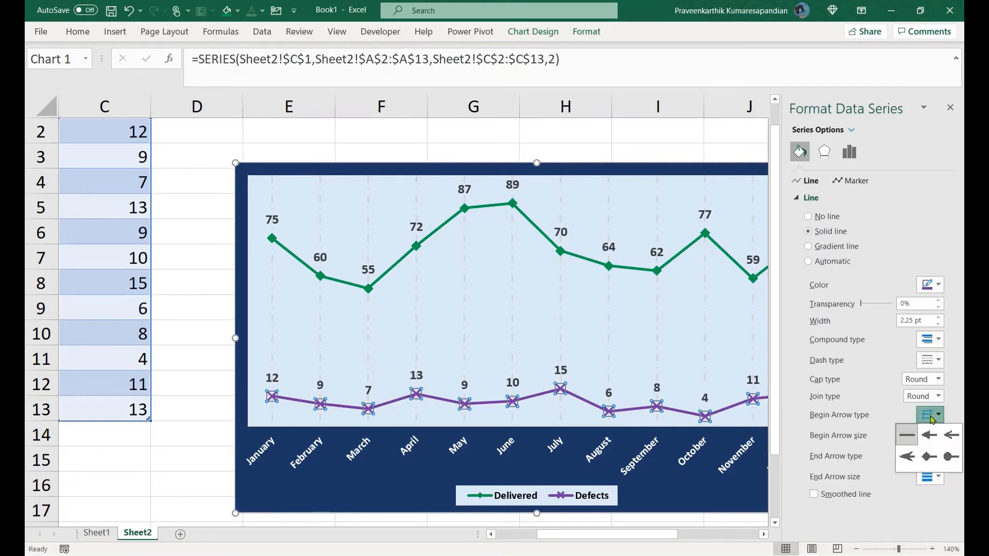
pyautogui.click(929, 436)
pyautogui.click(942, 461)
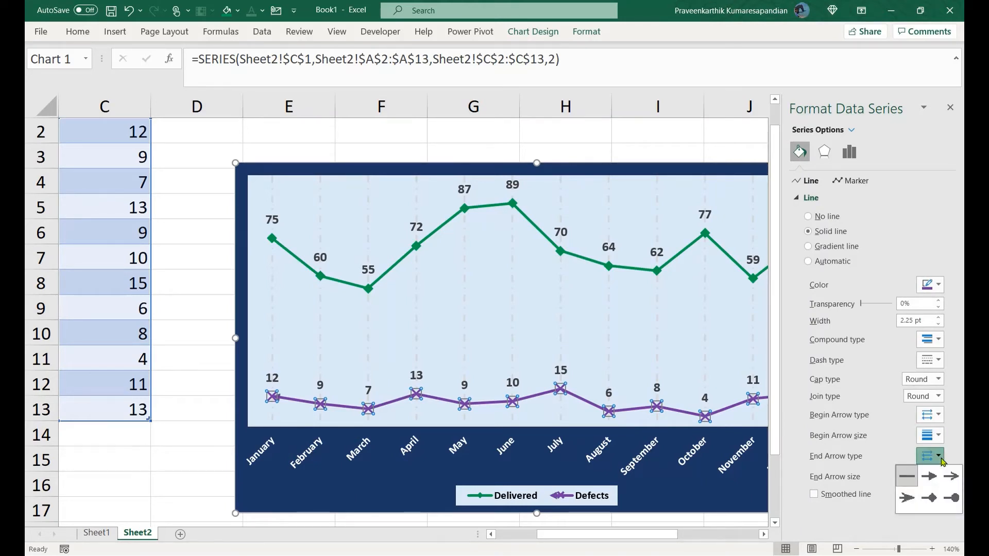
pyautogui.click(931, 481)
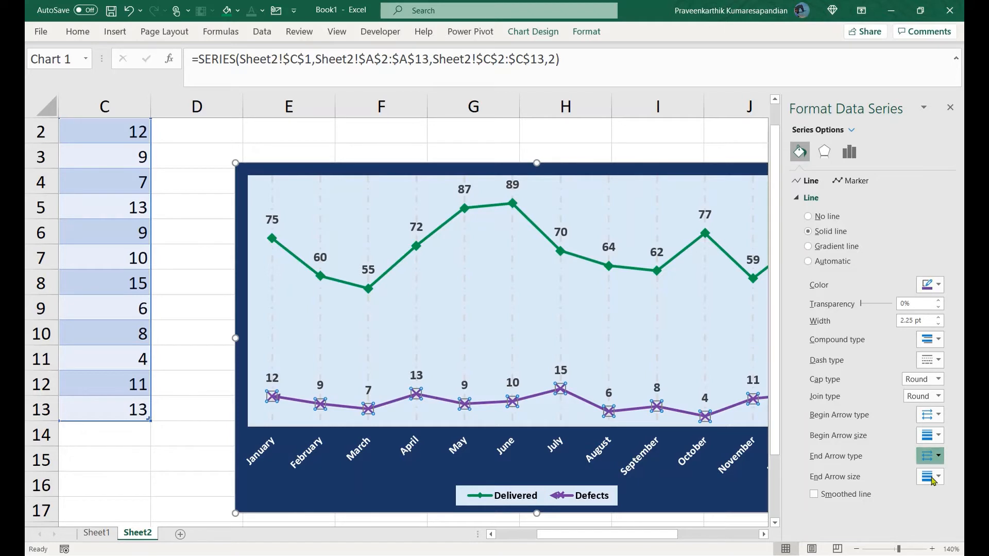
pyautogui.click(951, 107)
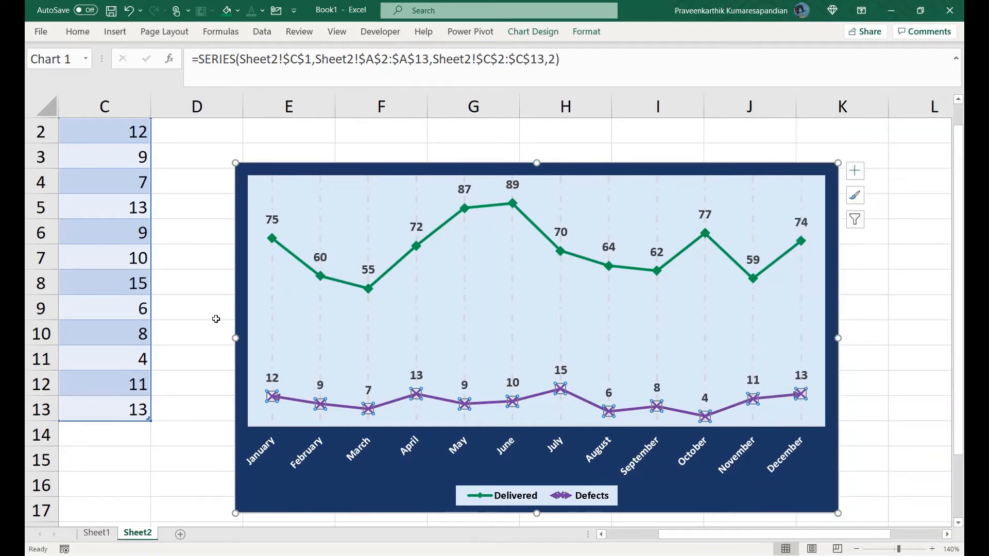
pyautogui.click(197, 382)
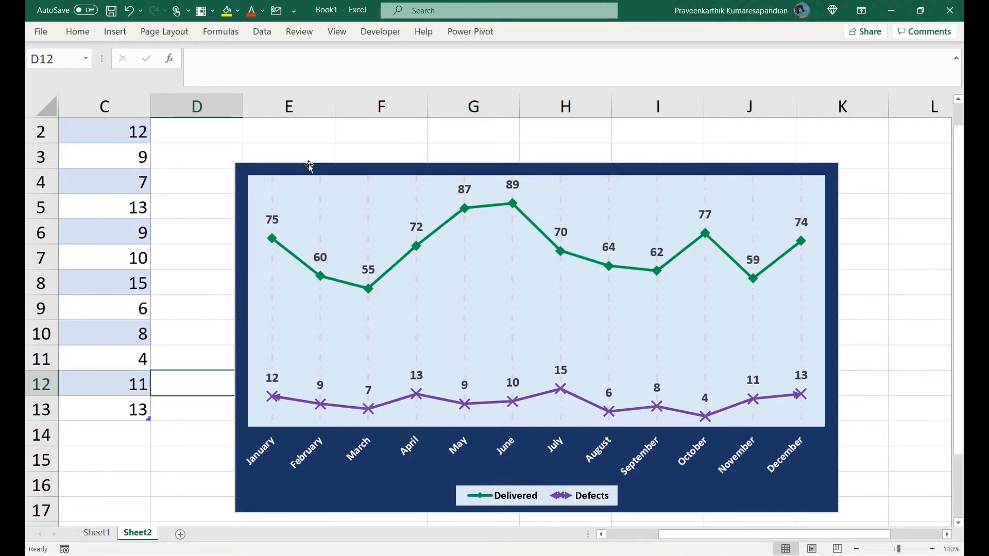
# Move the chart beside the data table so it starts at cell D4, and widen it to the end of column J
pyautogui.moveTo(309, 169); pyautogui.dragTo(227, 175)
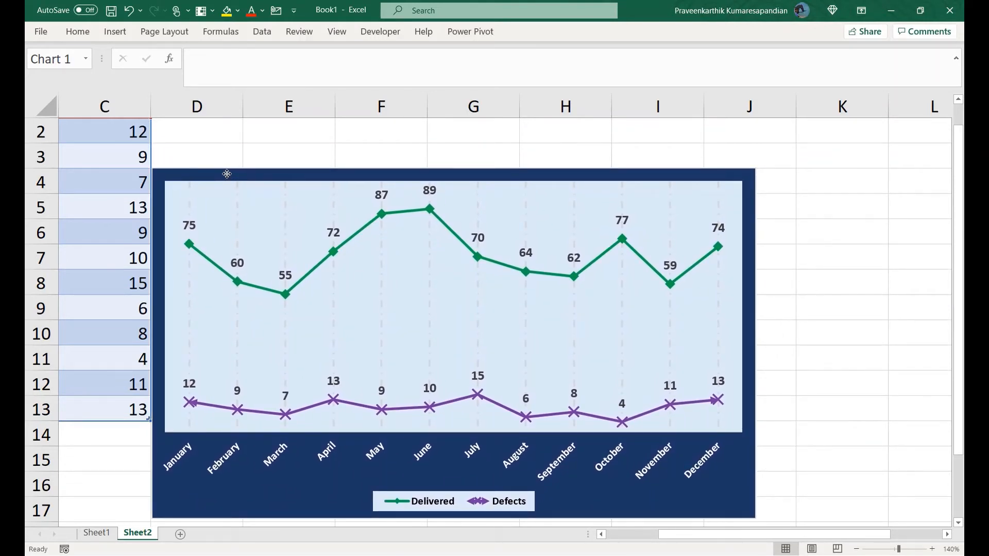
pyautogui.moveTo(226, 174); pyautogui.dragTo(227, 174)
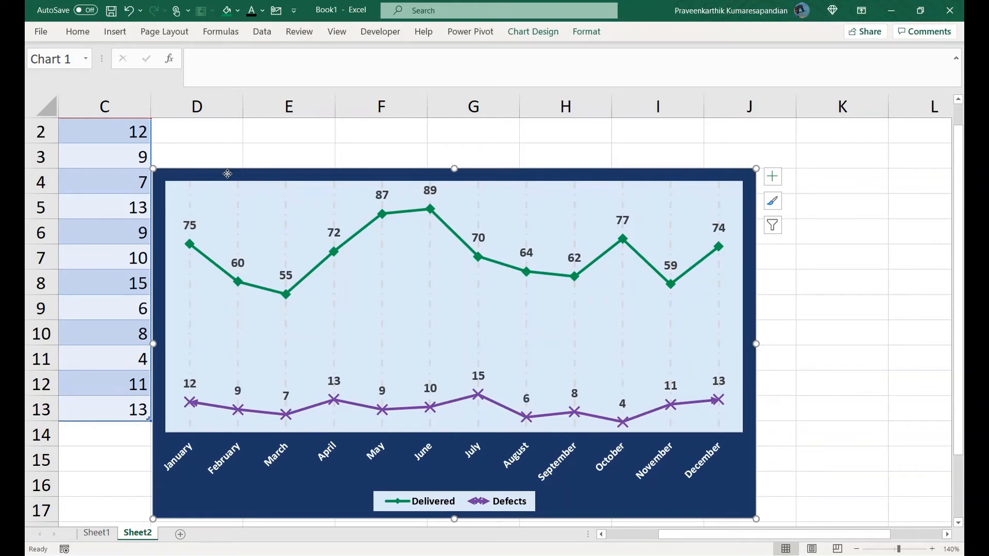
pyautogui.click(846, 253)
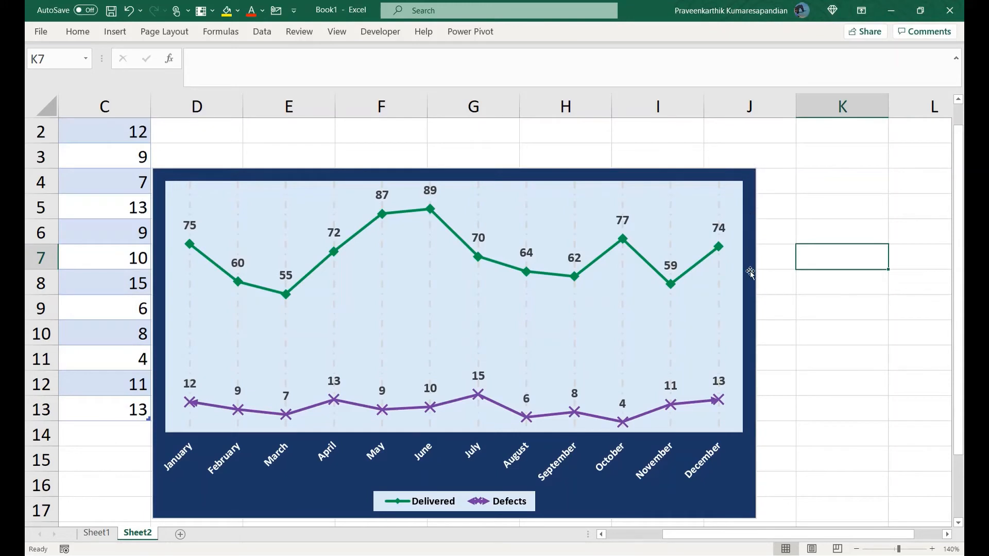
pyautogui.click(751, 299)
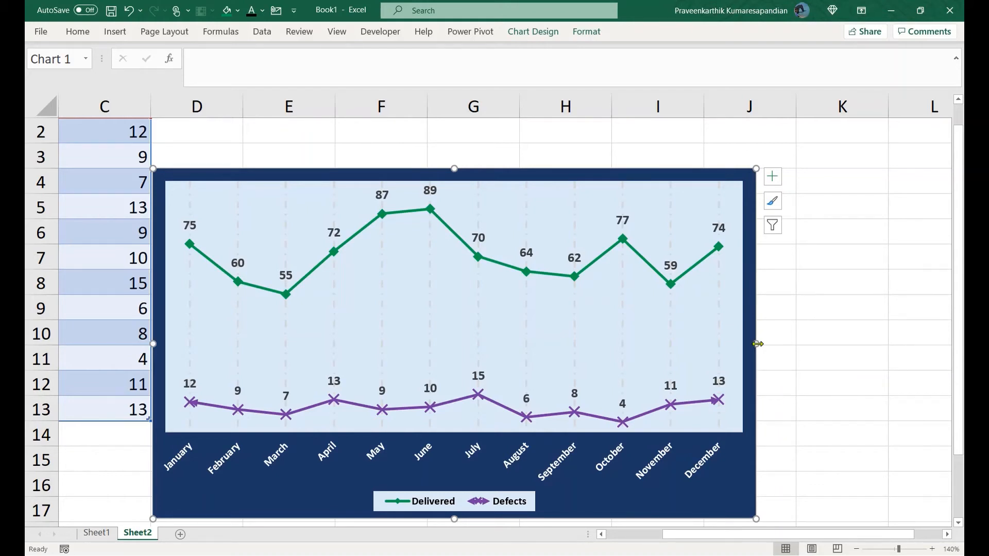
pyautogui.moveTo(757, 344); pyautogui.dragTo(787, 346)
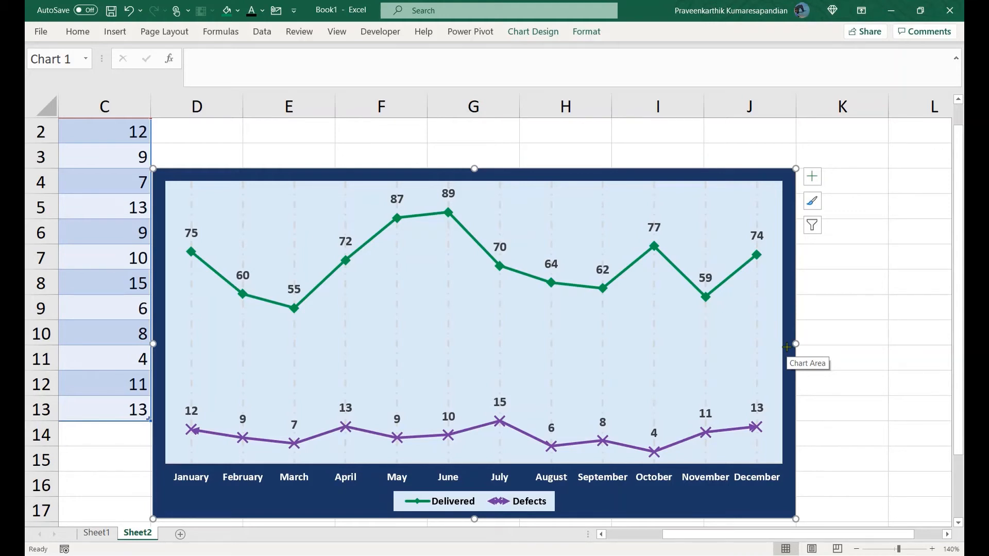
# Merge and center the range D2:J3 above the chart
pyautogui.click(206, 133)
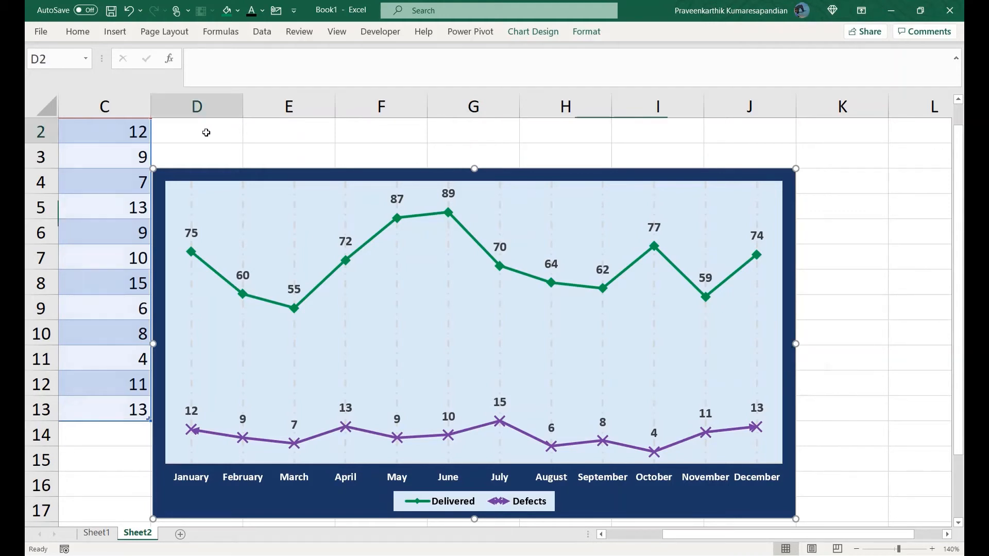
pyautogui.hotkey('shift', 'Down')
pyautogui.hotkey('shift', 'Right')
pyautogui.hotkey('shift', 'Right')
pyautogui.hotkey('shift', 'Right')
pyautogui.hotkey('shift', 'Right')
pyautogui.hotkey('shift', 'Right')
pyautogui.hotkey('shift', 'Right')
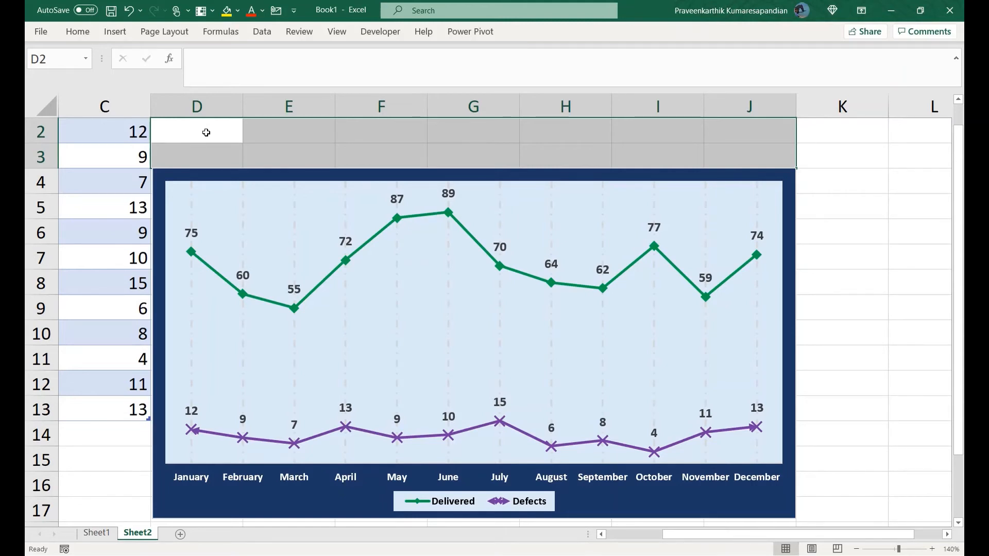
pyautogui.hotkey('alt', 'h')
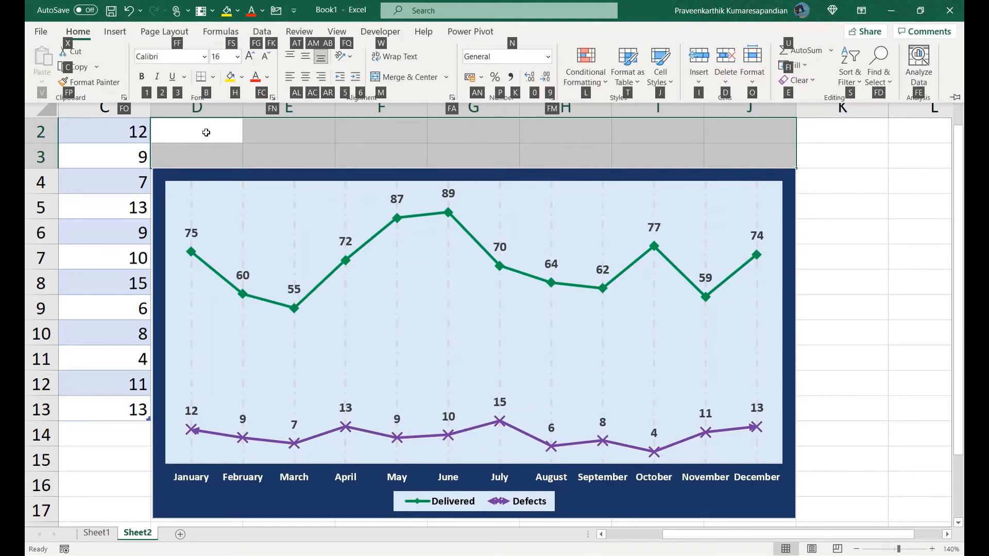
pyautogui.press('m')
pyautogui.press('c')
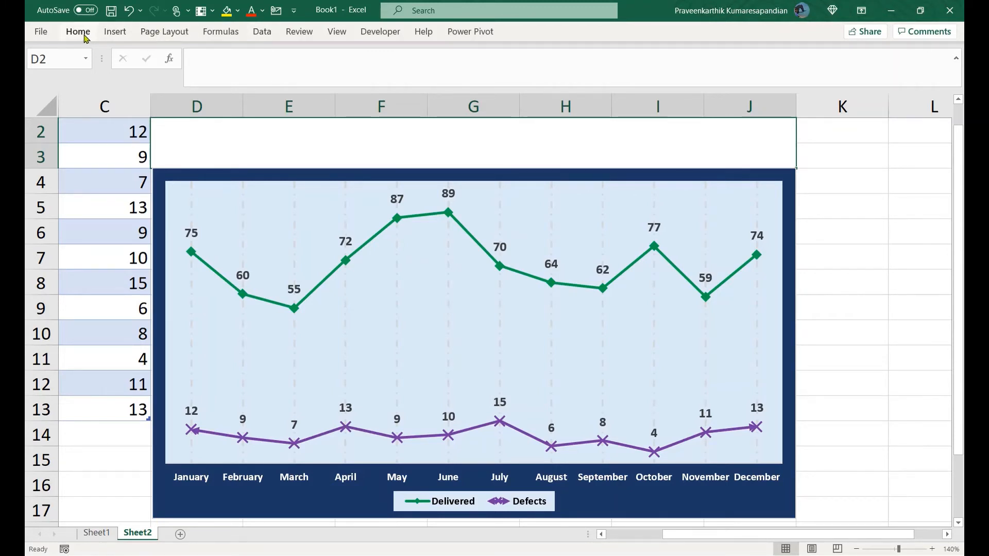
# Fill the merged cell above the chart with a light blue theme color
pyautogui.click(237, 11)
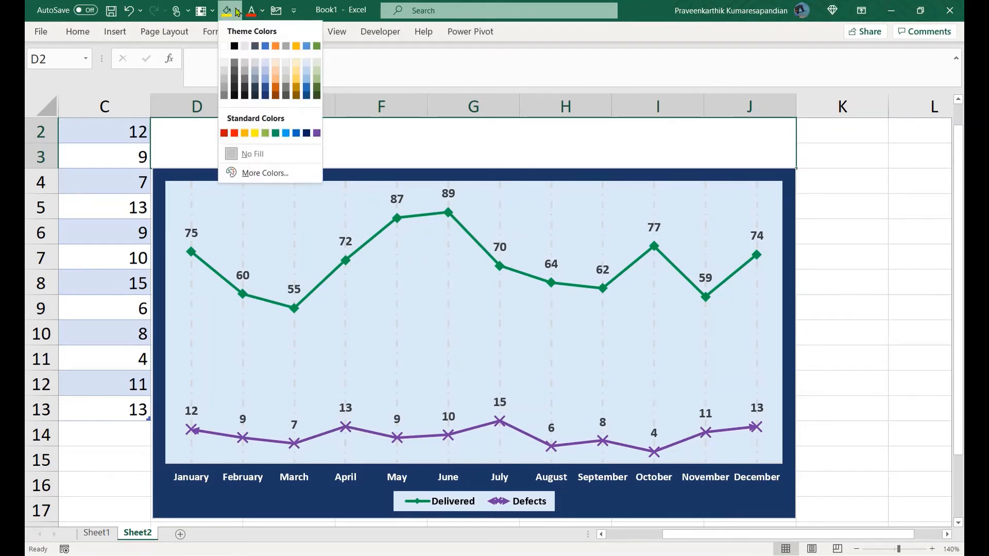
pyautogui.click(303, 69)
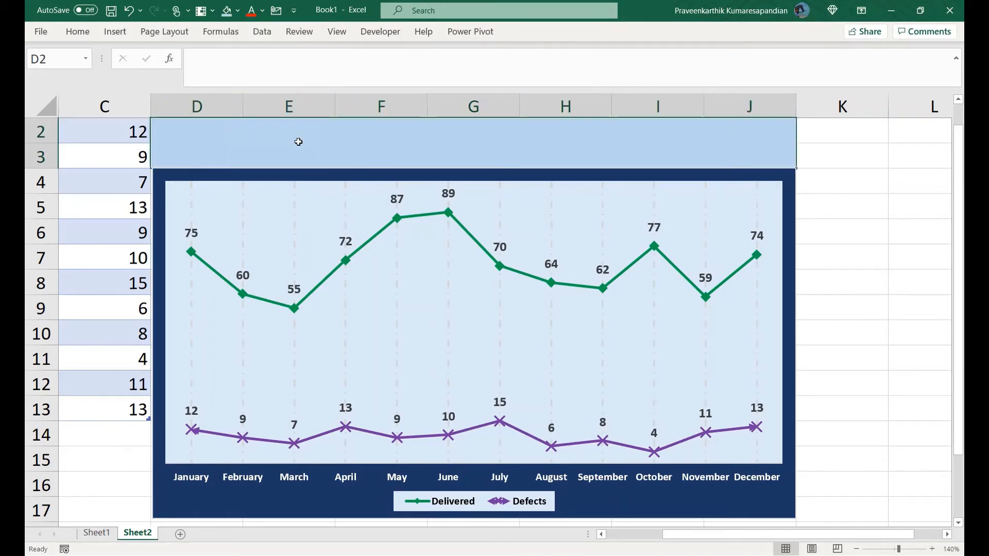
pyautogui.click(283, 170)
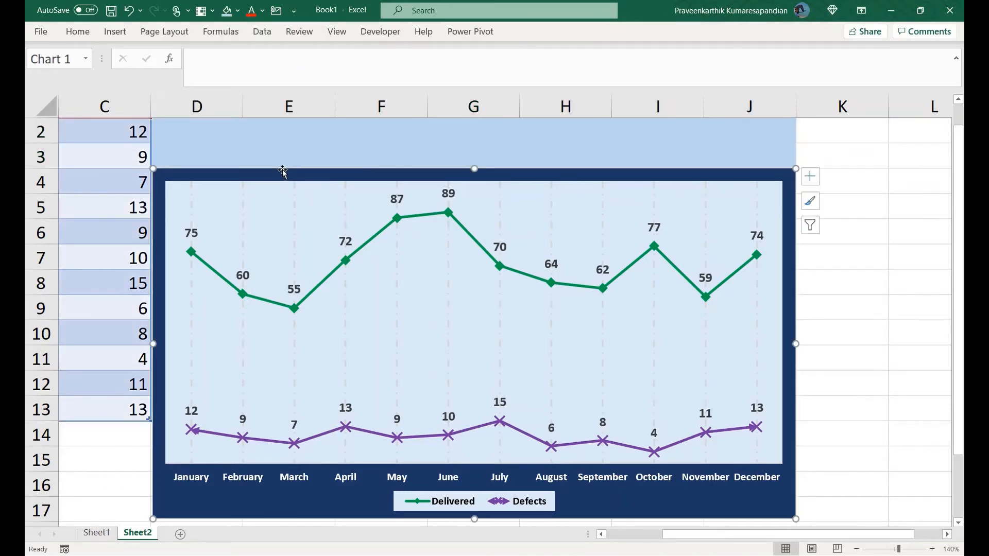
# Set the font size of the merged cell above the chart to 28
pyautogui.click(273, 138)
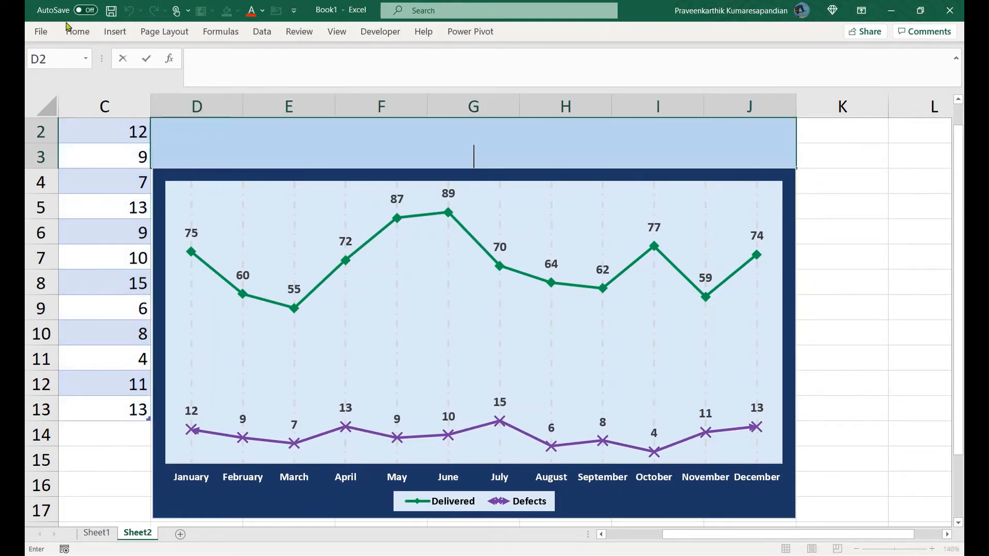
pyautogui.click(78, 33)
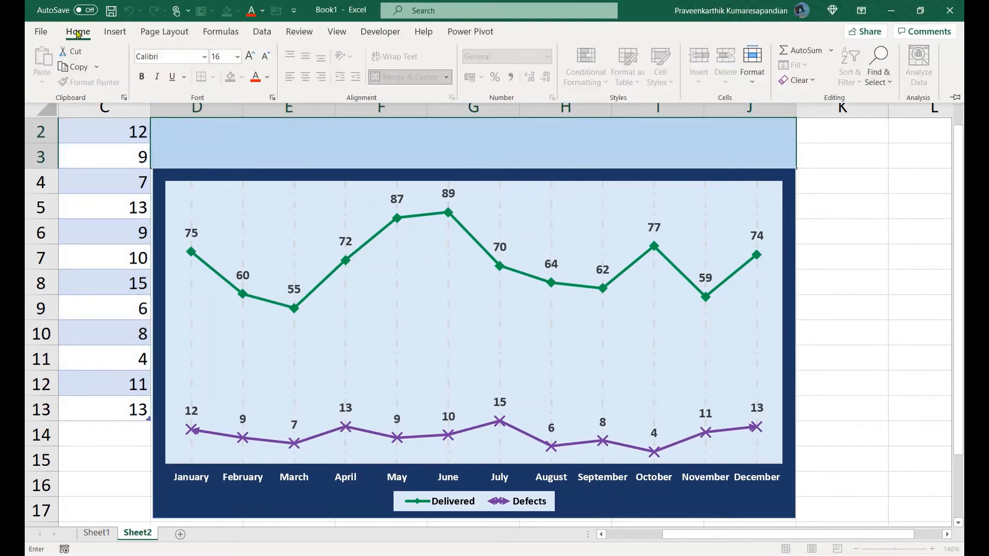
pyautogui.click(237, 56)
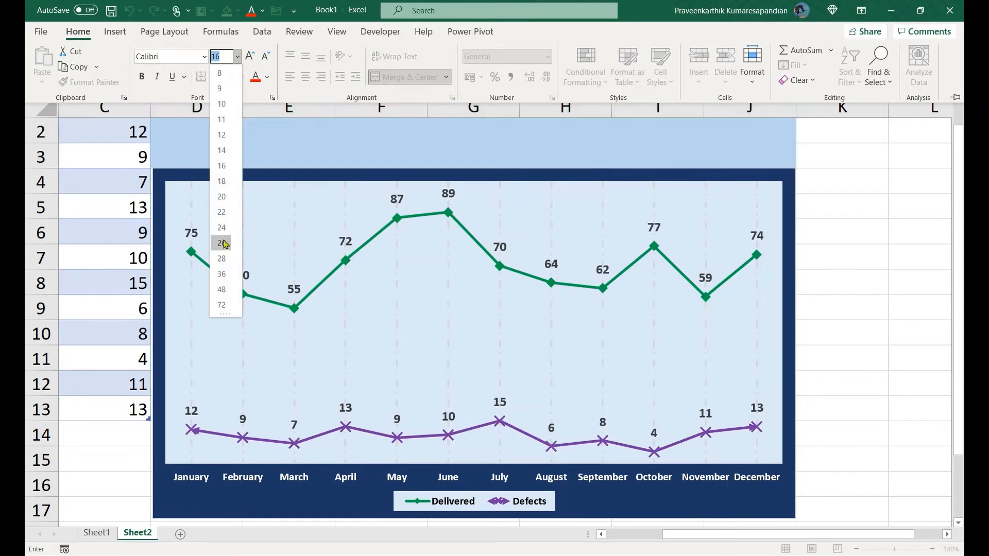
pyautogui.click(222, 258)
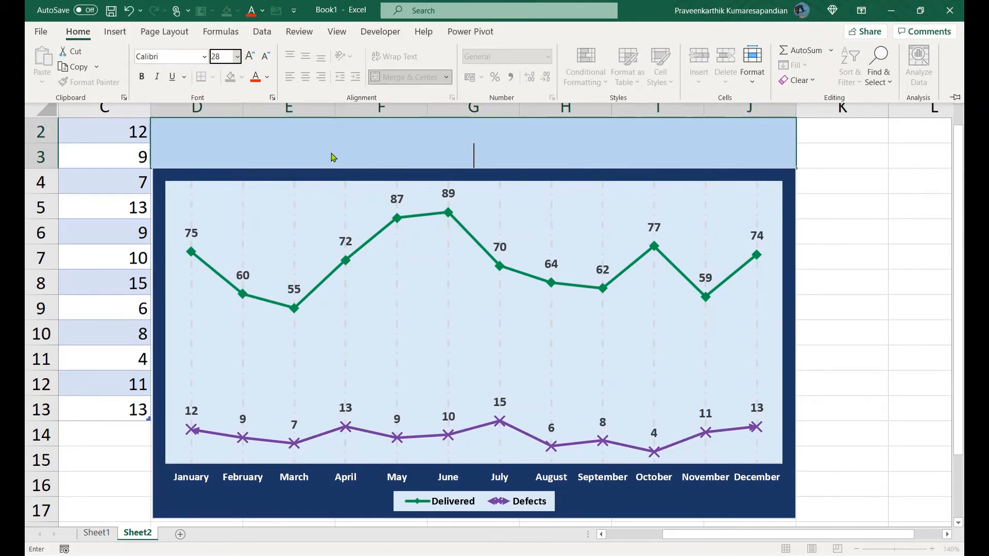
# Enter the title "DELIVERABLE vs DEFECT" in the merged cell above the chart
pyautogui.click(402, 137)
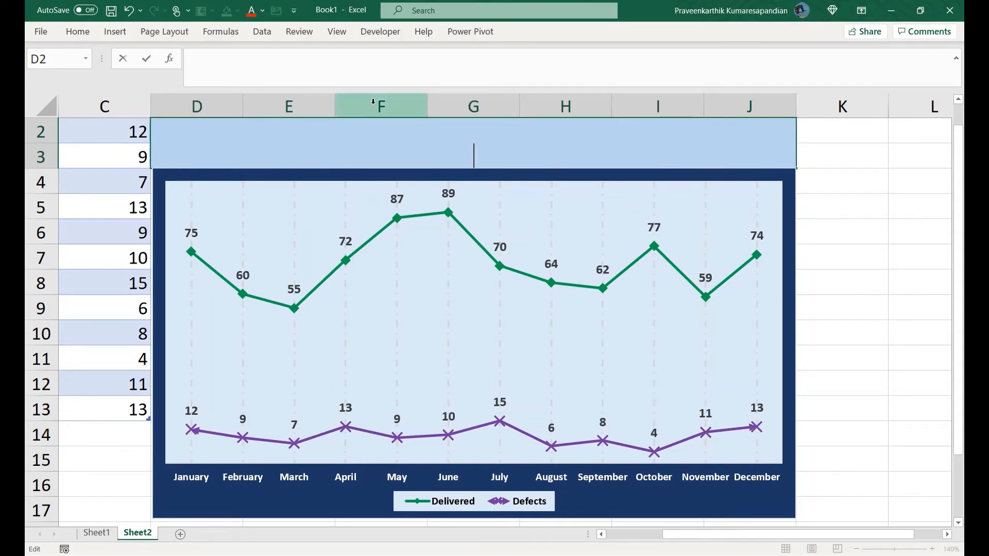
pyautogui.write('D')
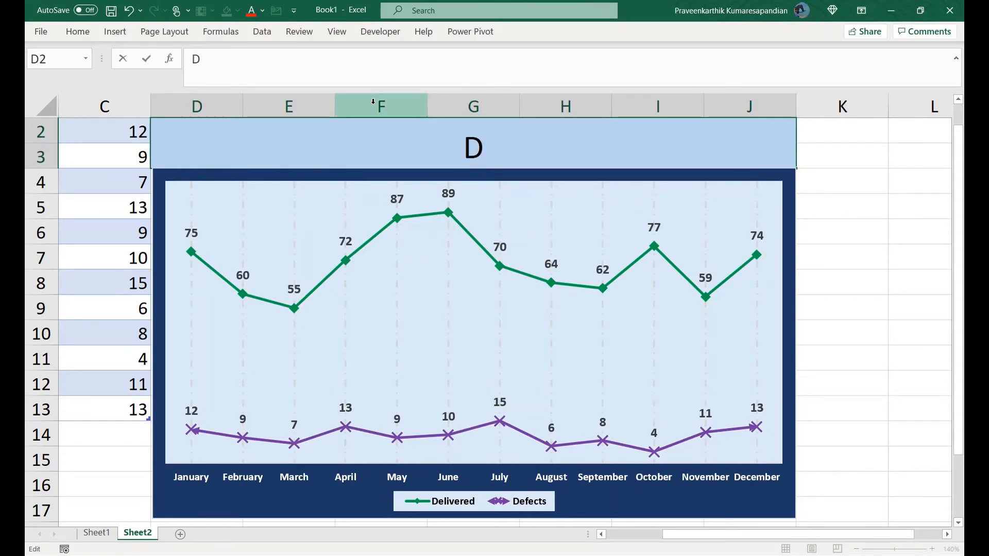
pyautogui.write('ELI')
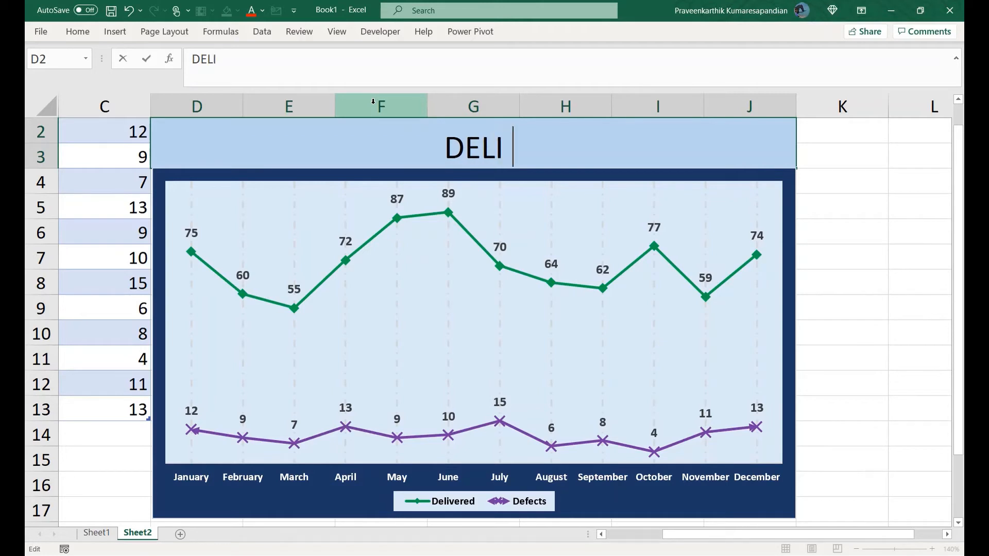
pyautogui.write('VERA')
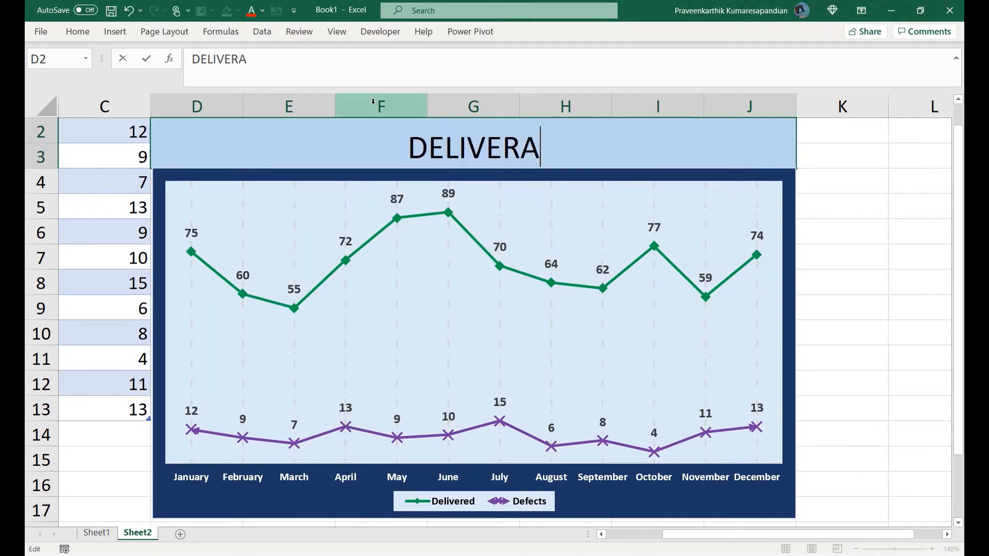
pyautogui.write('BLE')
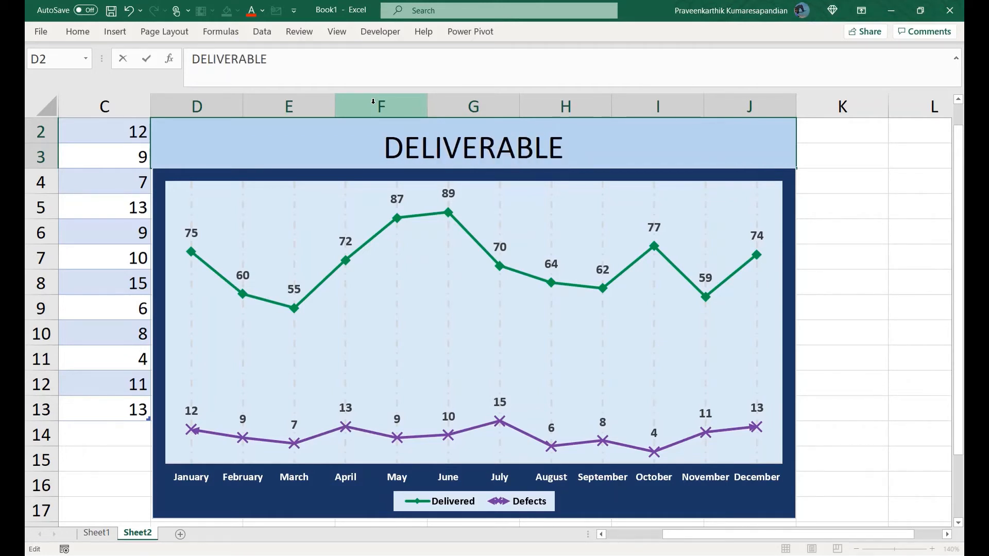
pyautogui.write(' vs')
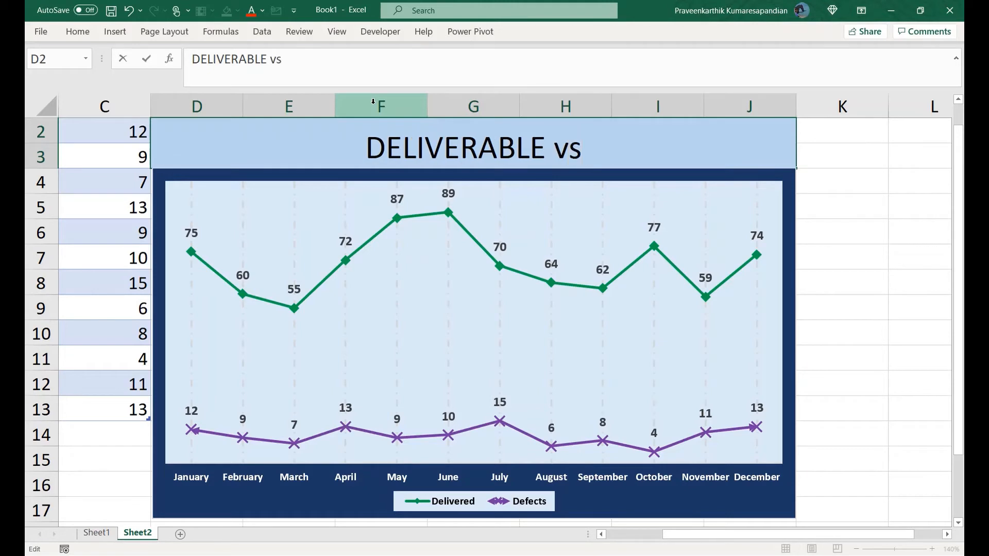
pyautogui.write(' DEFECT')
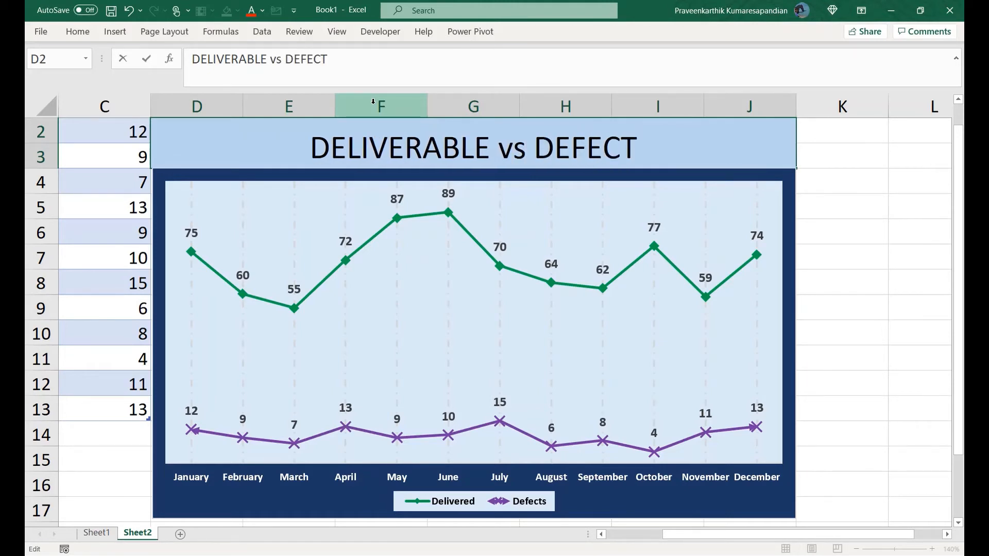
pyautogui.click(821, 160)
pyautogui.click(835, 193)
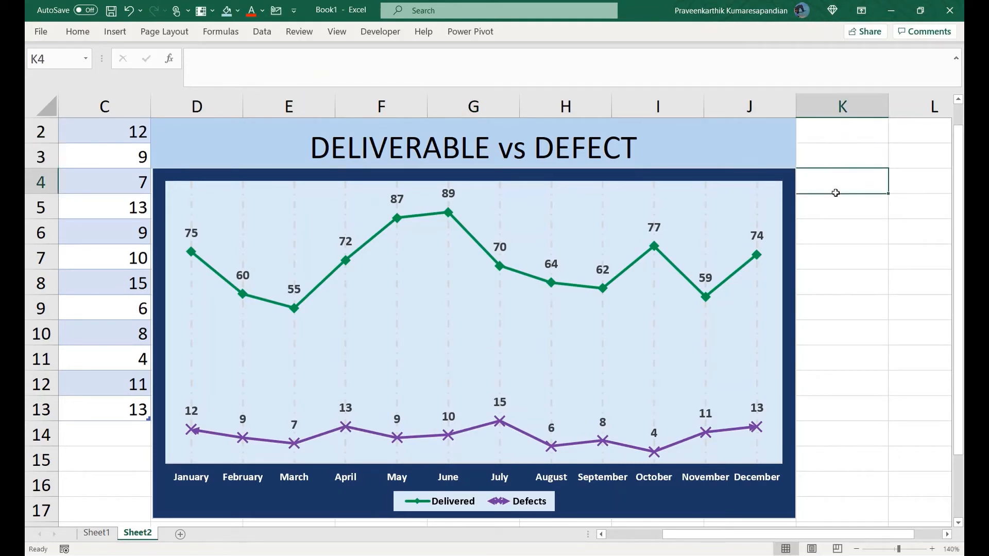
# Middle-align the title text vertically within its merged cell
pyautogui.click(474, 135)
pyautogui.click(79, 32)
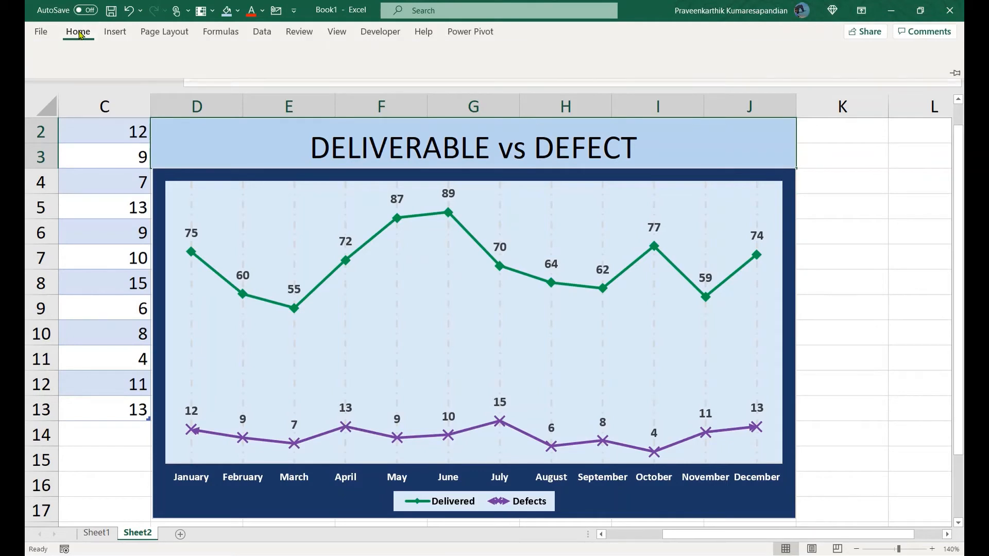
pyautogui.click(305, 56)
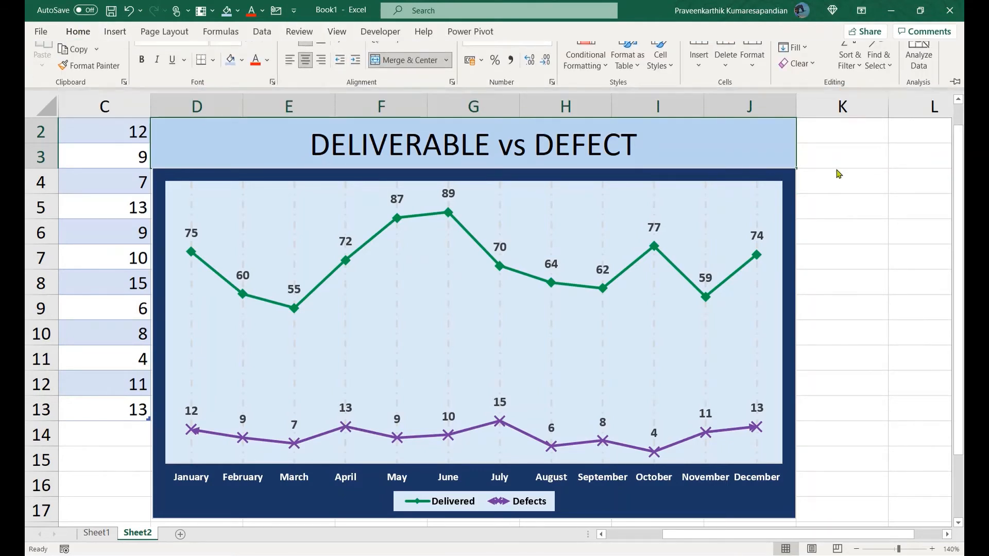
# Insert a new table column between the Delivered and Defects columns
pyautogui.press('Escape')
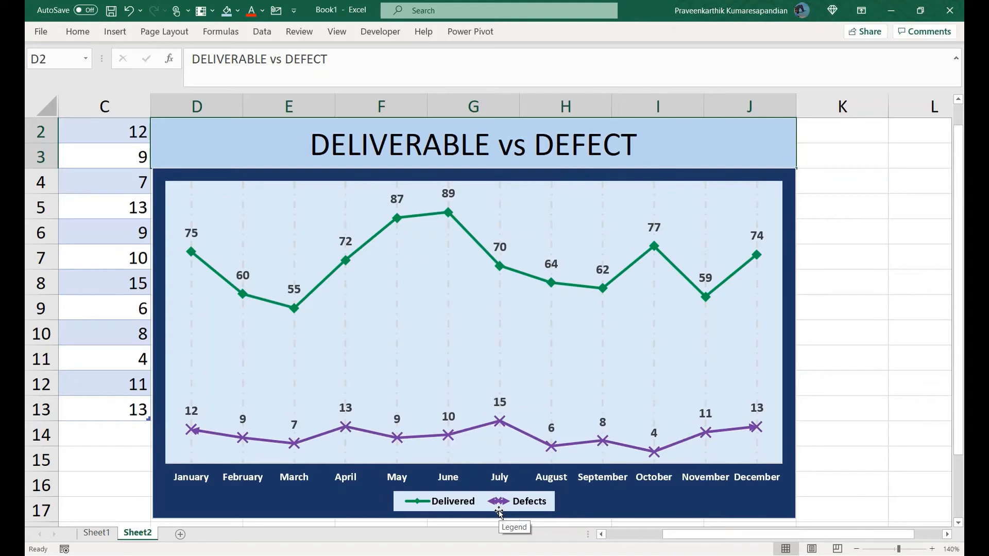
pyautogui.click(621, 536)
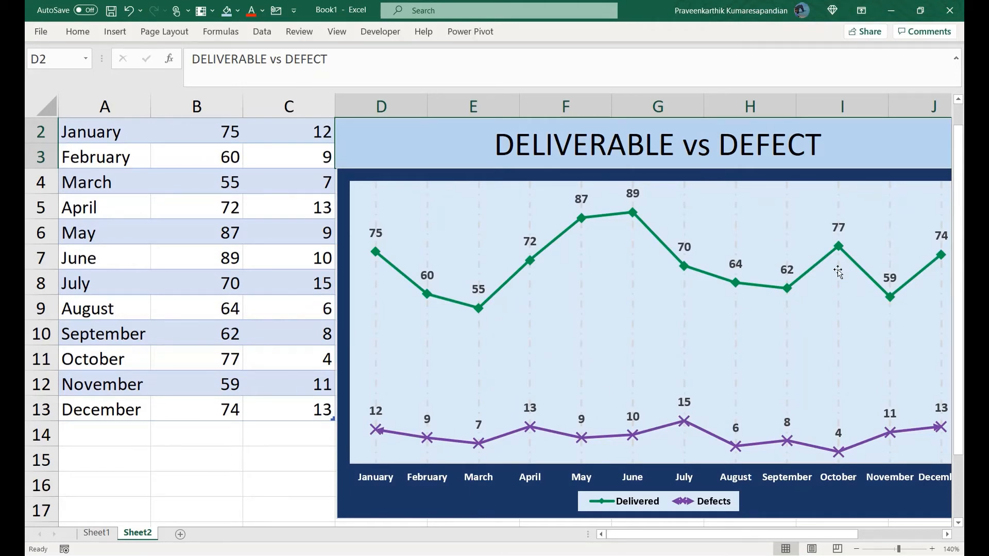
pyautogui.moveTo(961, 122); pyautogui.dragTo(961, 117)
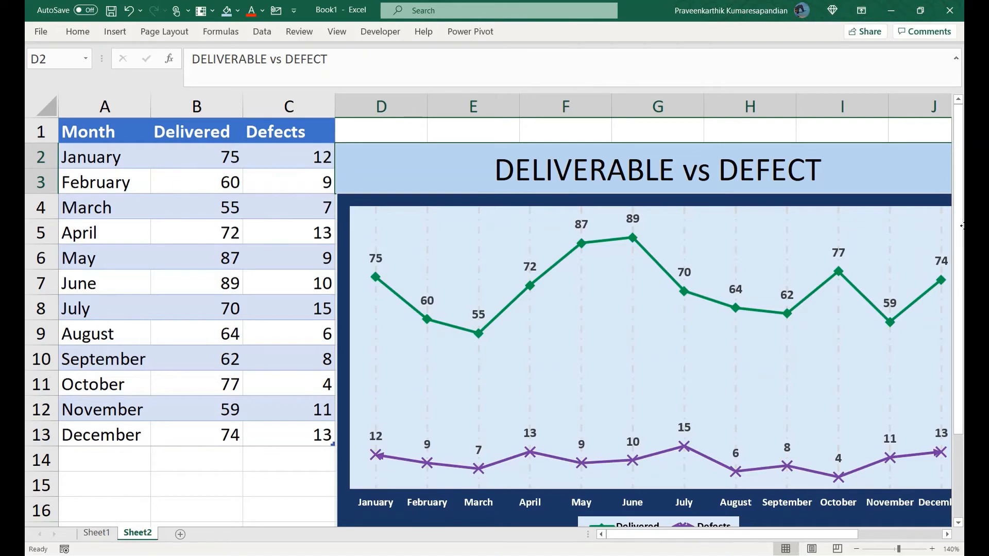
pyautogui.moveTo(961, 226); pyautogui.dragTo(961, 251)
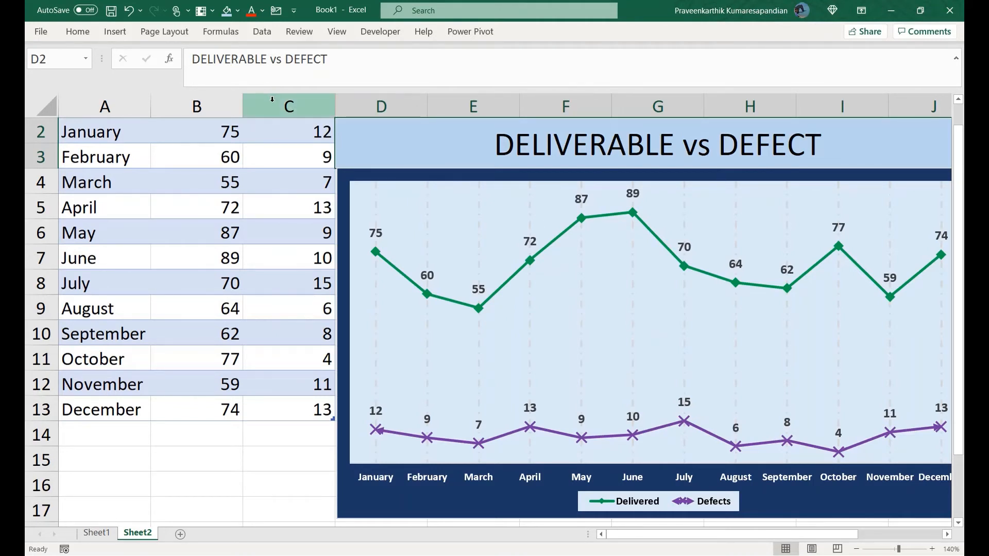
pyautogui.click(291, 102)
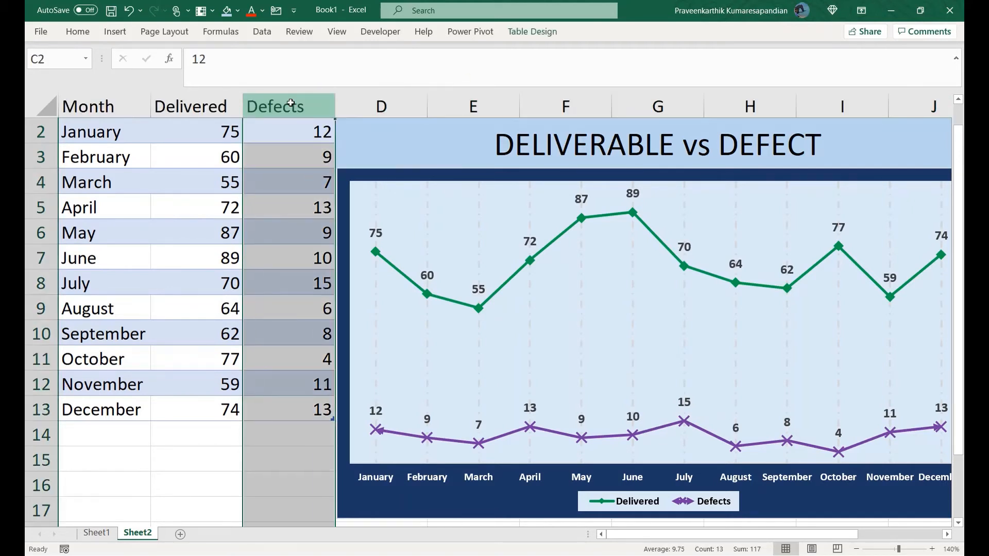
pyautogui.rightClick(290, 102)
pyautogui.click(325, 211)
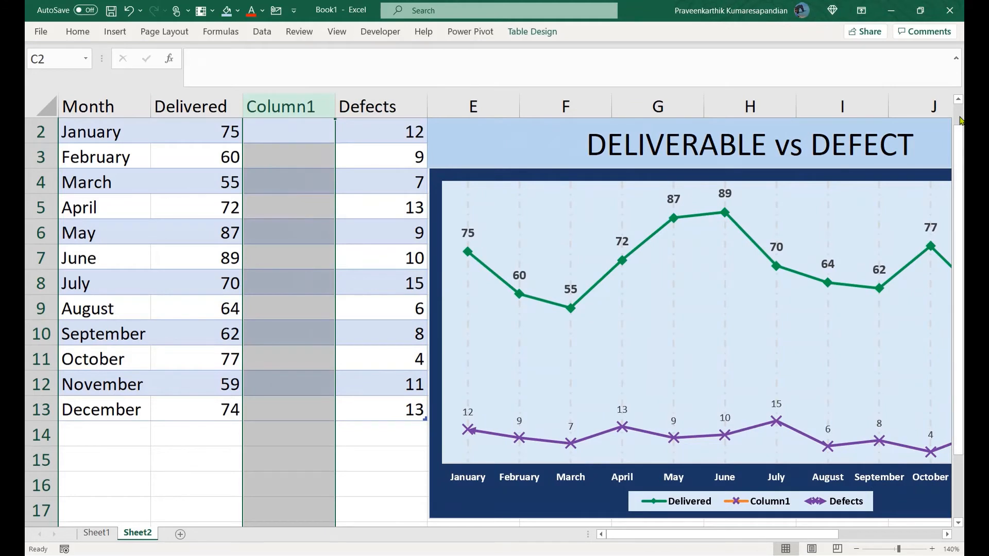
# Rename the header of the new column between Delivered and Defects to "Maximum"
pyautogui.scroll(1, 298, 105)
pyautogui.click(288, 132)
pyautogui.click(287, 132)
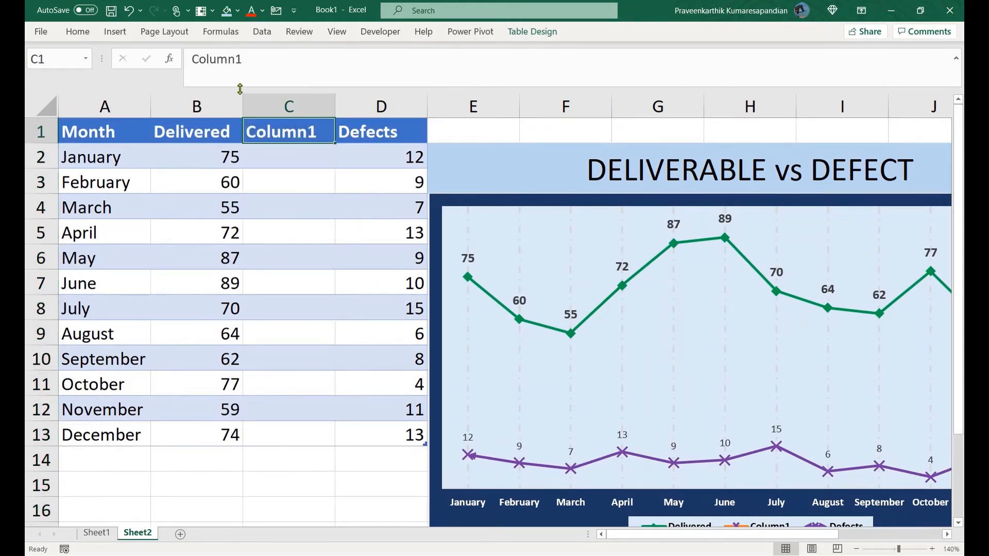
pyautogui.click(271, 69)
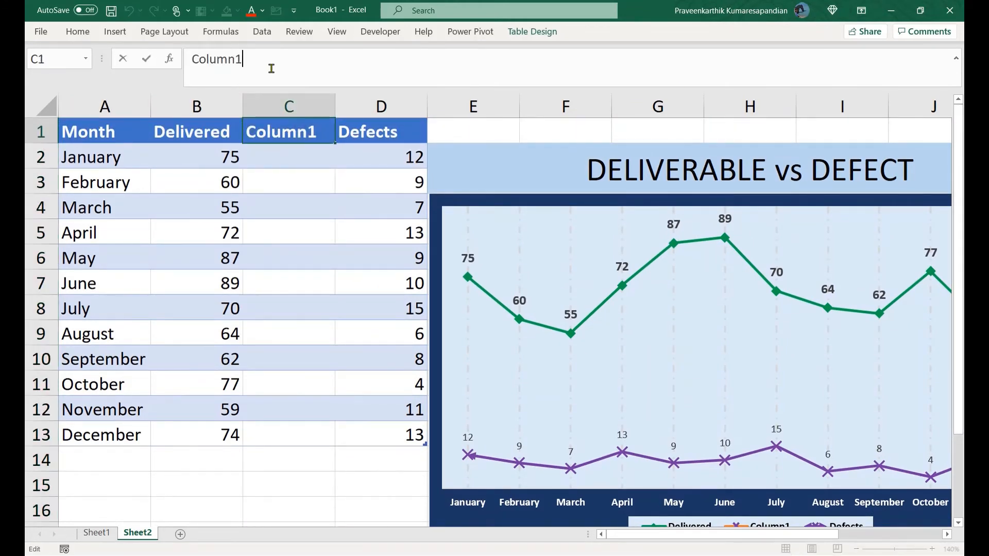
pyautogui.doubleClick(271, 68)
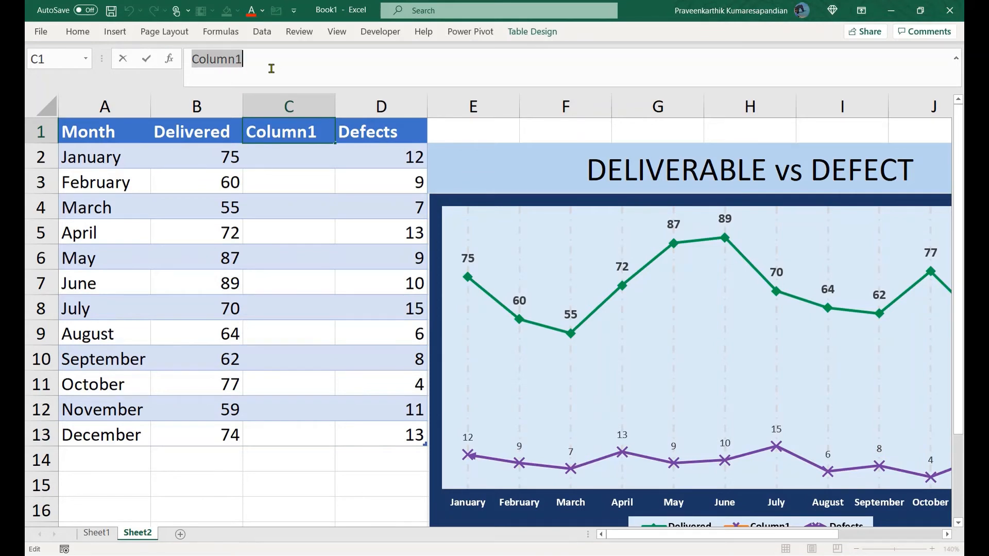
pyautogui.write('Maximum')
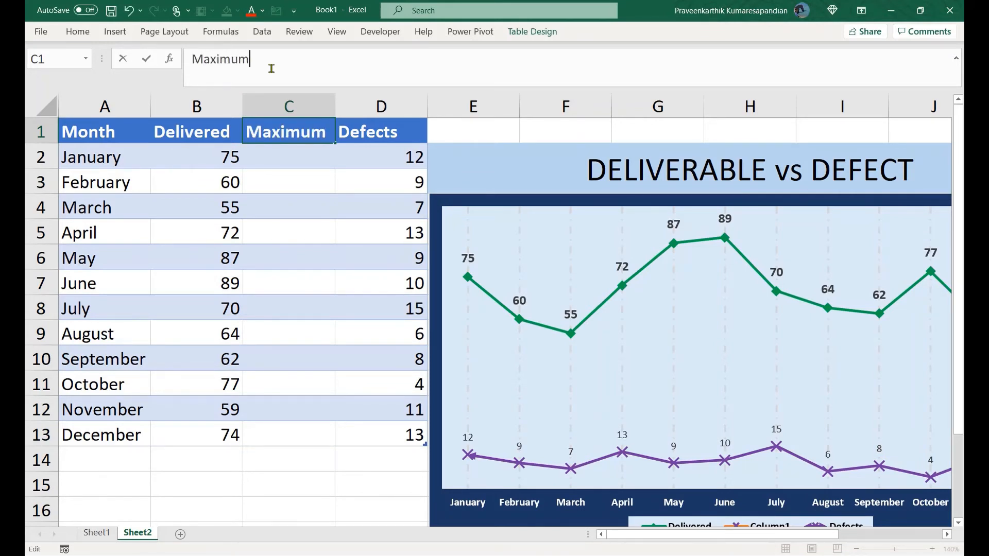
pyautogui.press('Return')
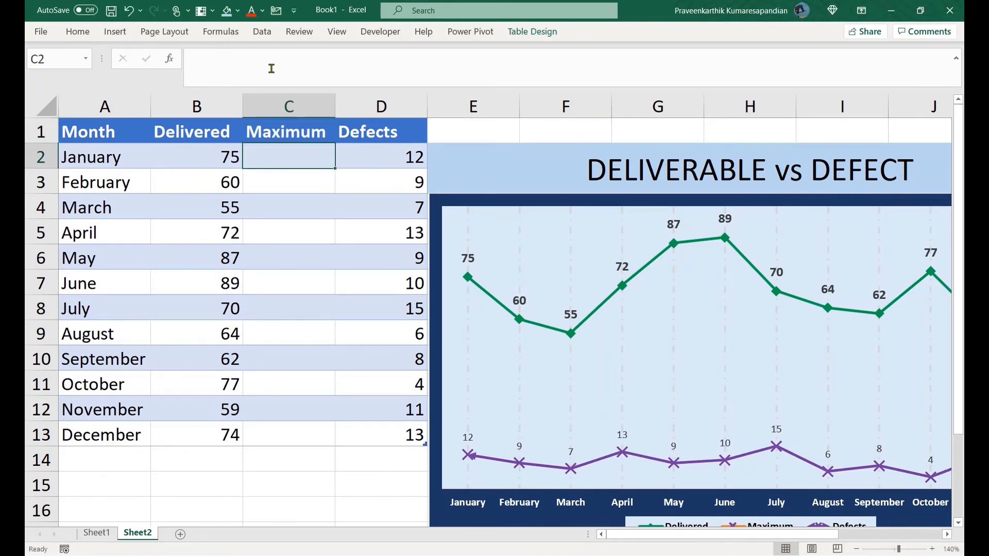
pyautogui.write('=')
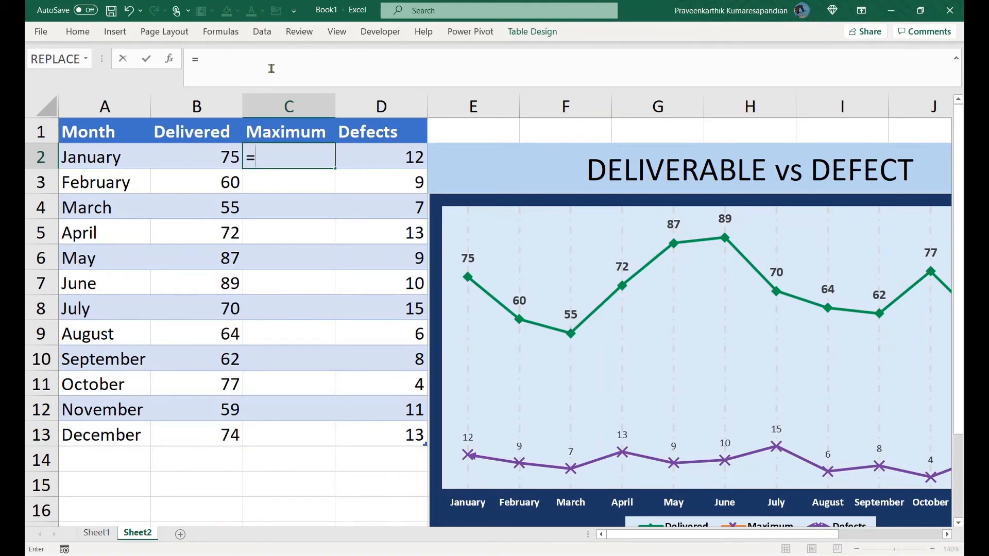
pyautogui.write('if(')
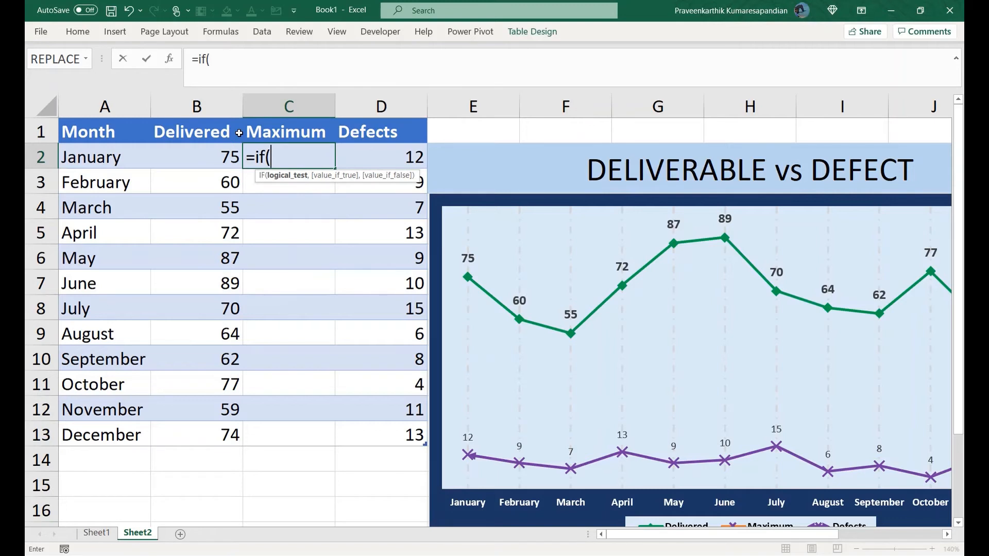
pyautogui.write('RANK')
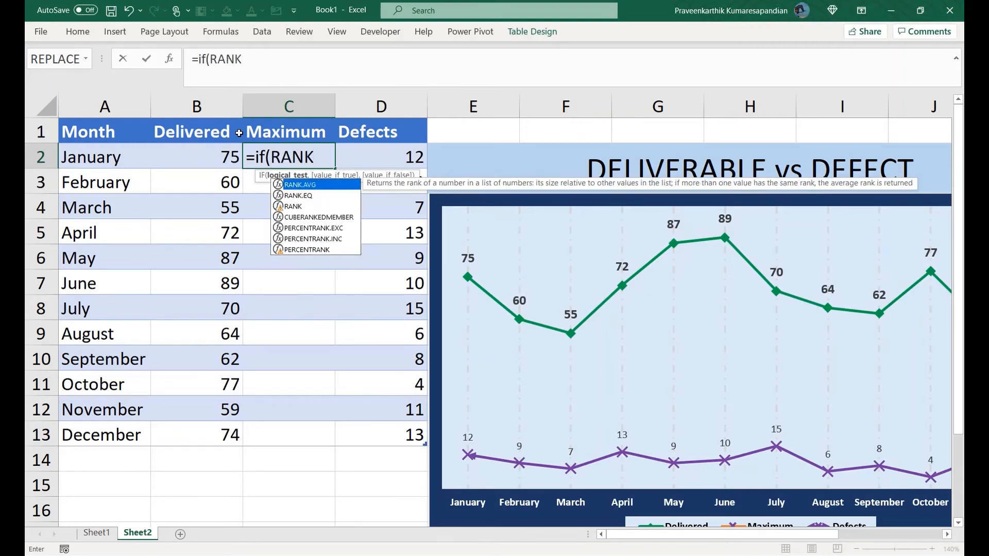
pyautogui.write('(')
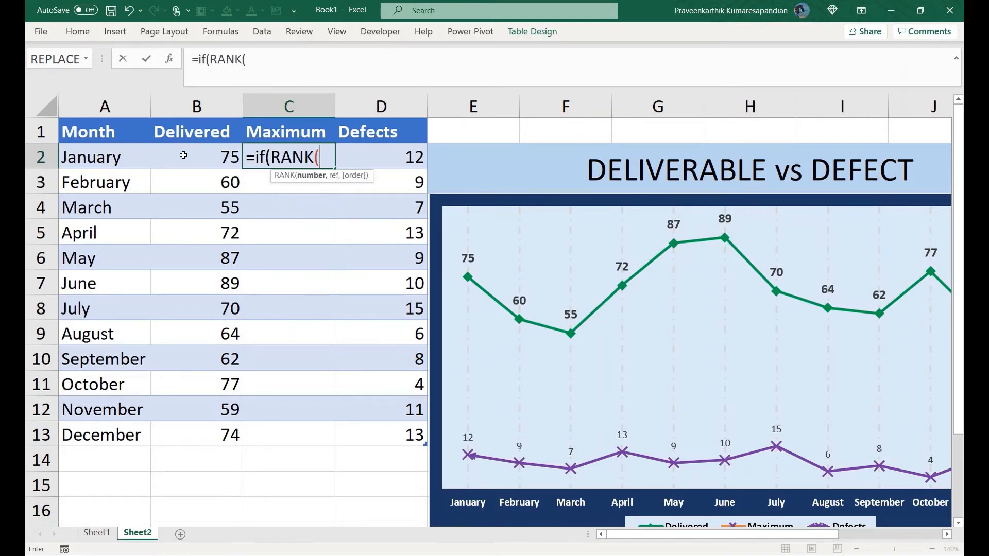
pyautogui.click(200, 156)
pyautogui.write(',')
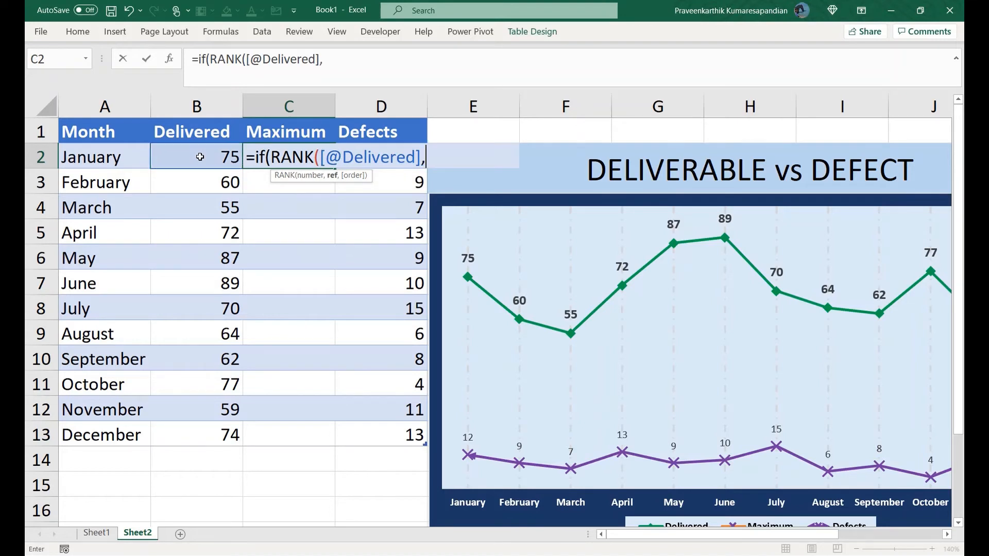
pyautogui.click(192, 121)
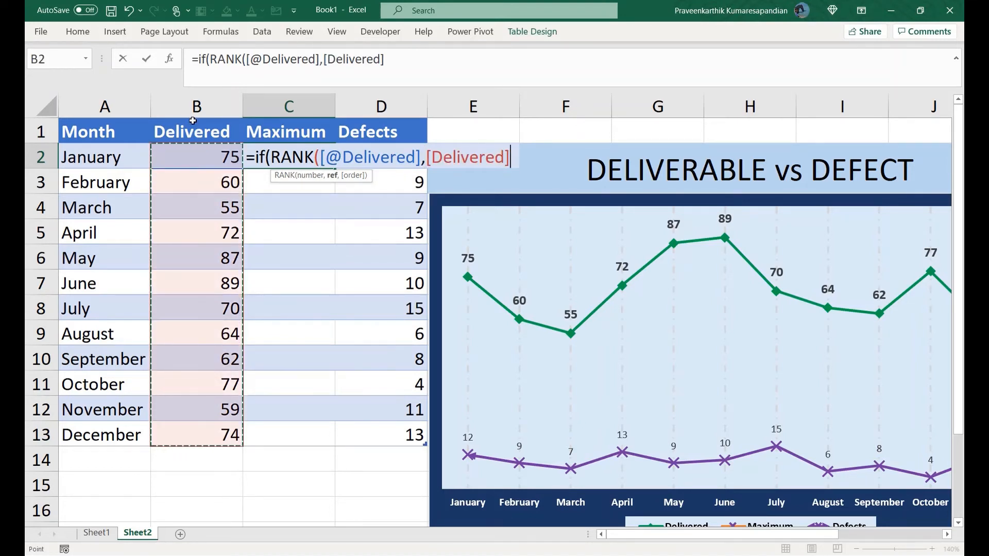
pyautogui.write(',')
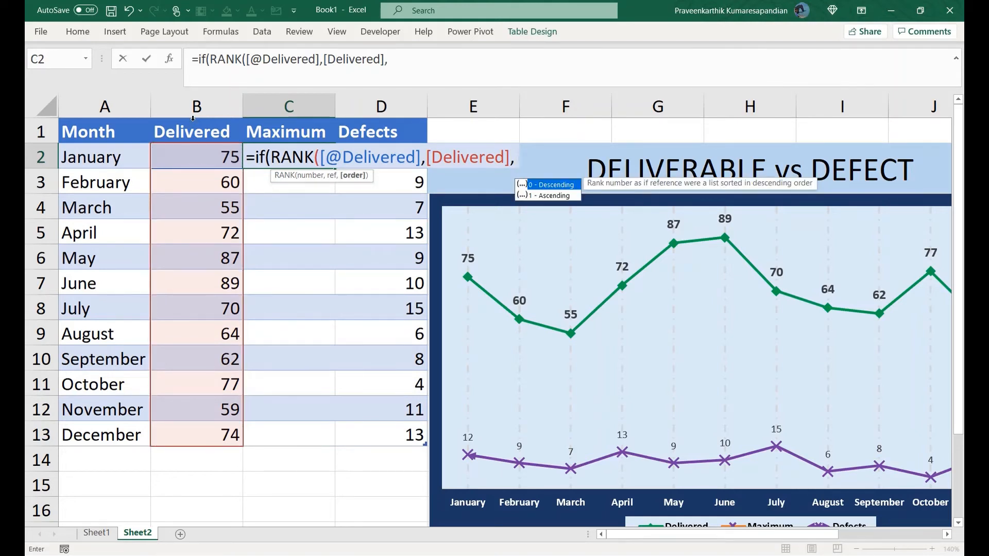
pyautogui.write('0')
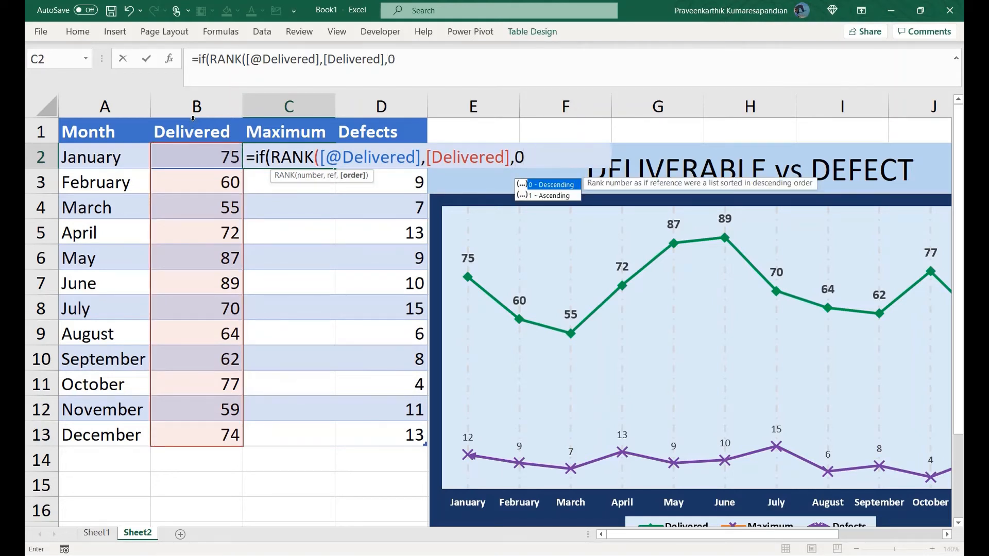
pyautogui.write(')')
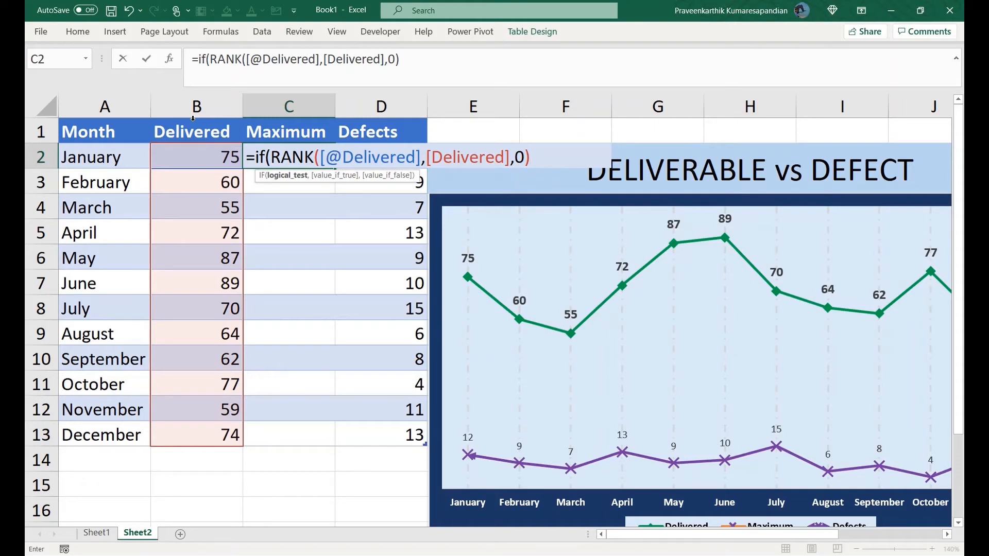
pyautogui.write('<>1,N')
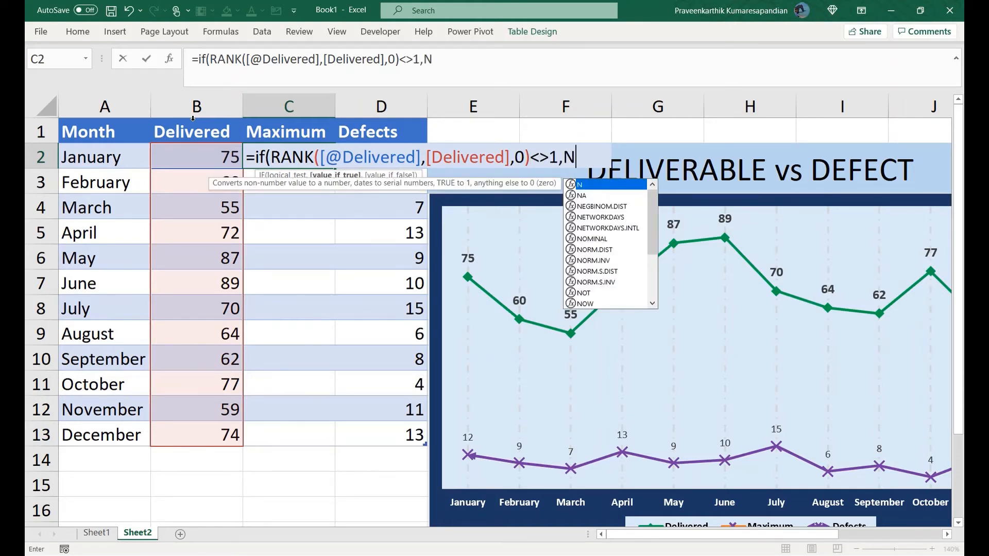
pyautogui.write('A()')
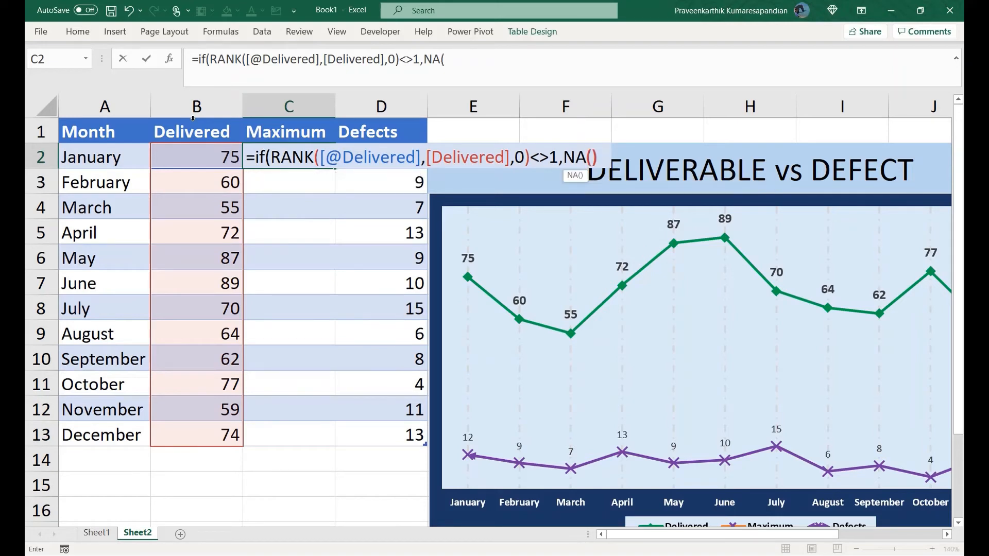
pyautogui.write(',')
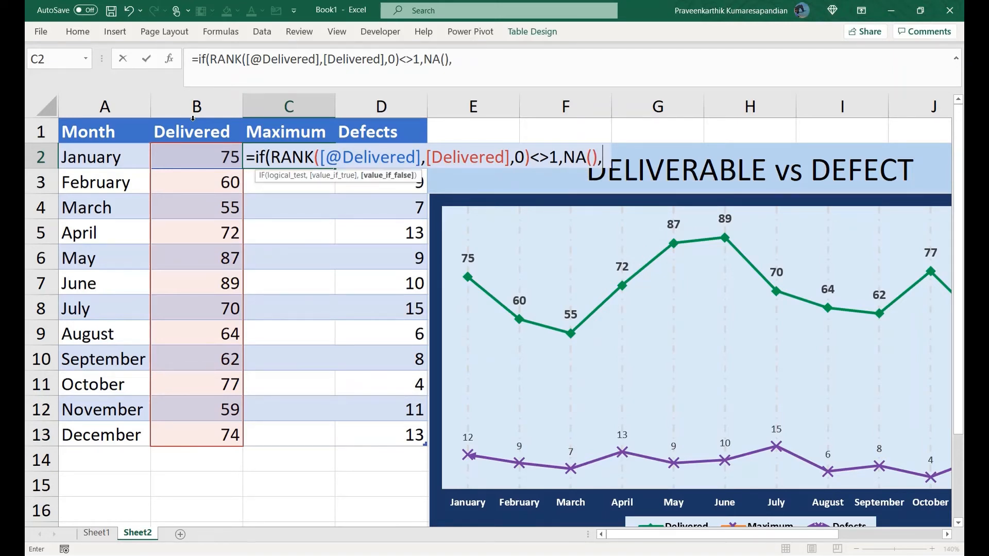
pyautogui.click(170, 152)
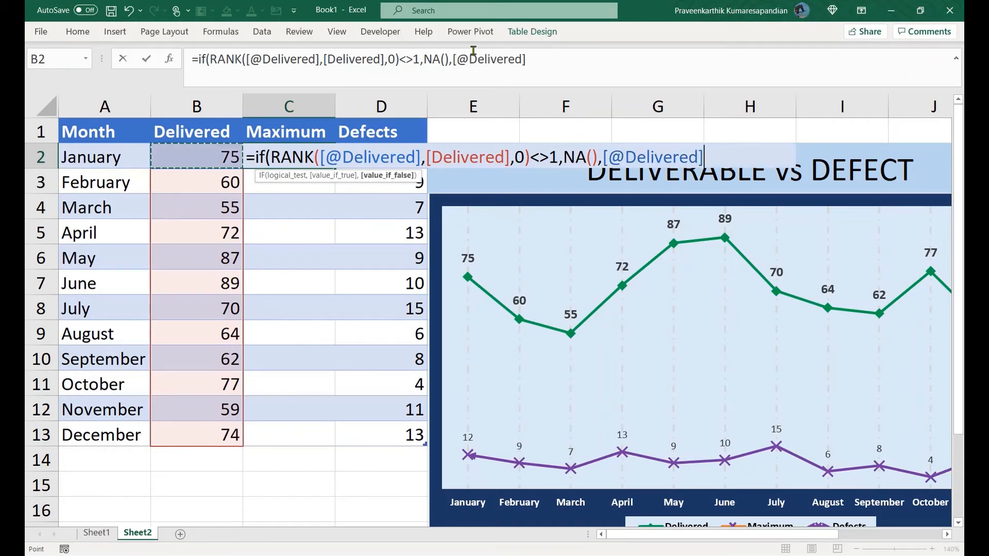
pyautogui.click(533, 62)
pyautogui.write(')')
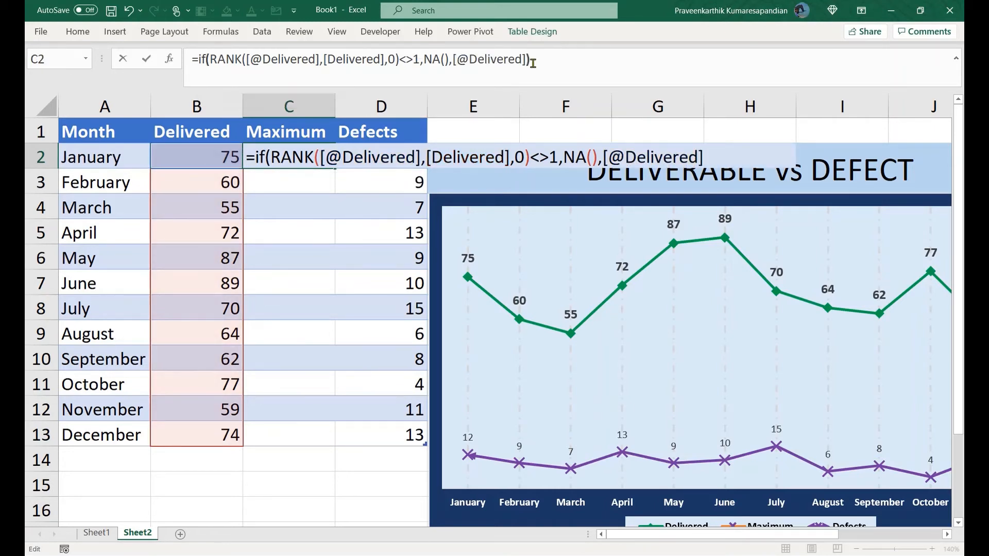
pyautogui.press('Return')
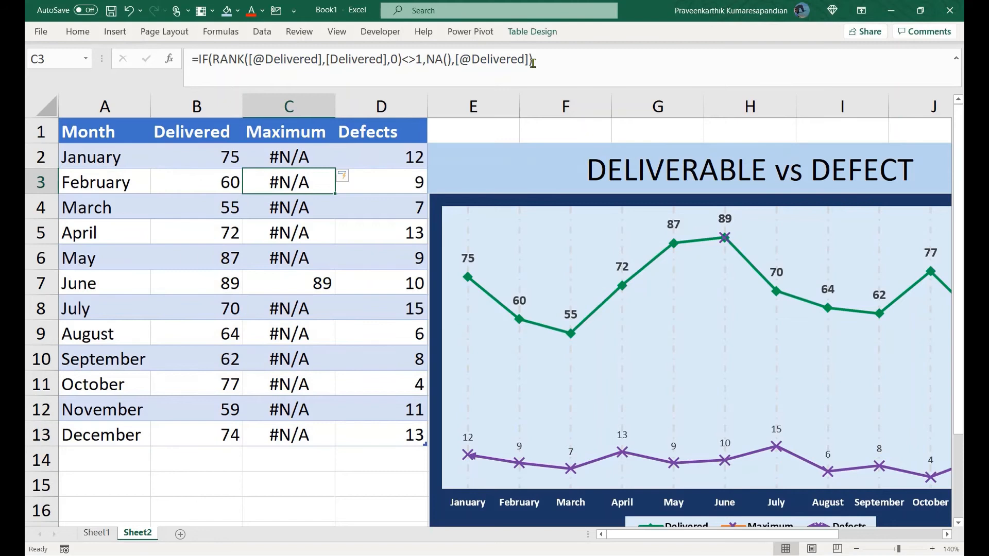
pyautogui.click(270, 279)
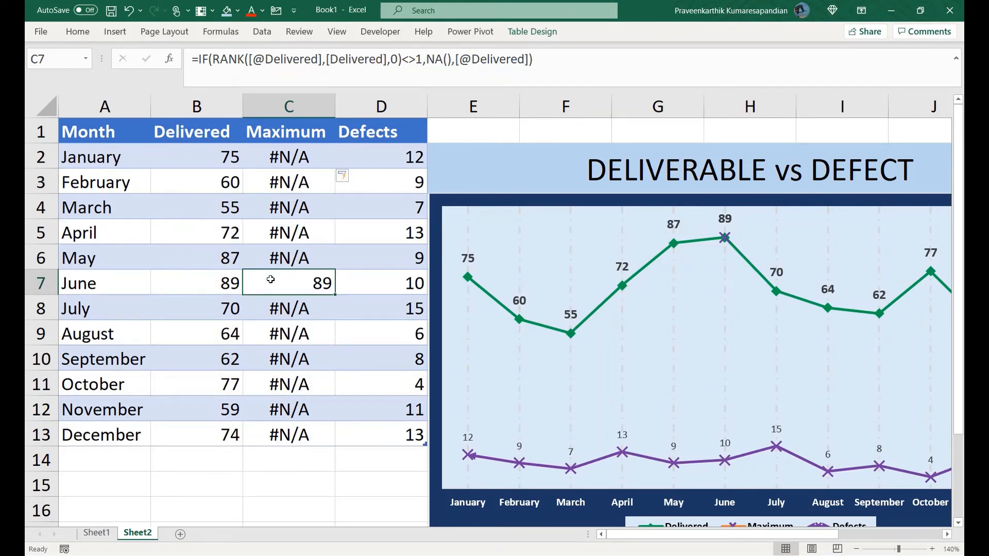
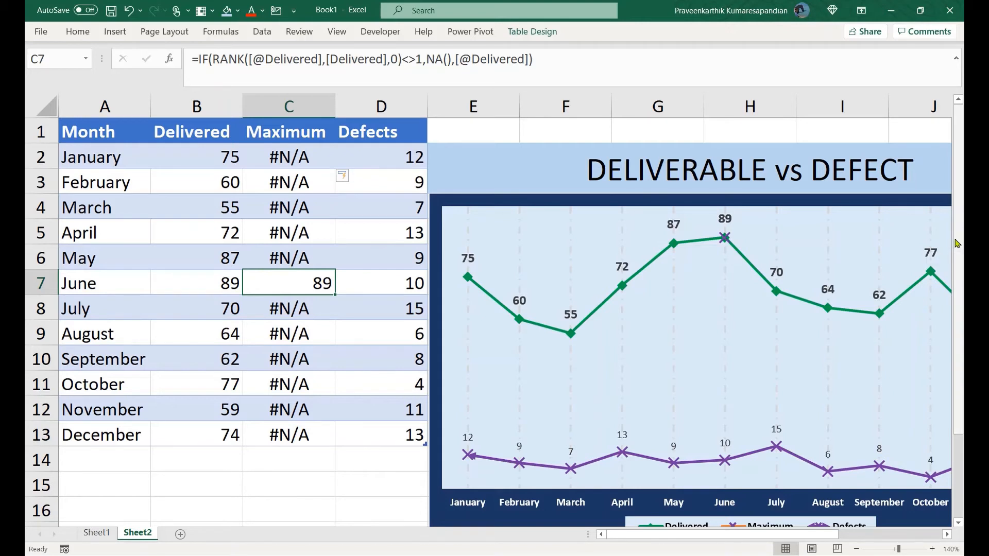
# Remove the markers from the Delivered series line in the chart by setting its marker option to None
pyautogui.moveTo(957, 243); pyautogui.dragTo(959, 289)
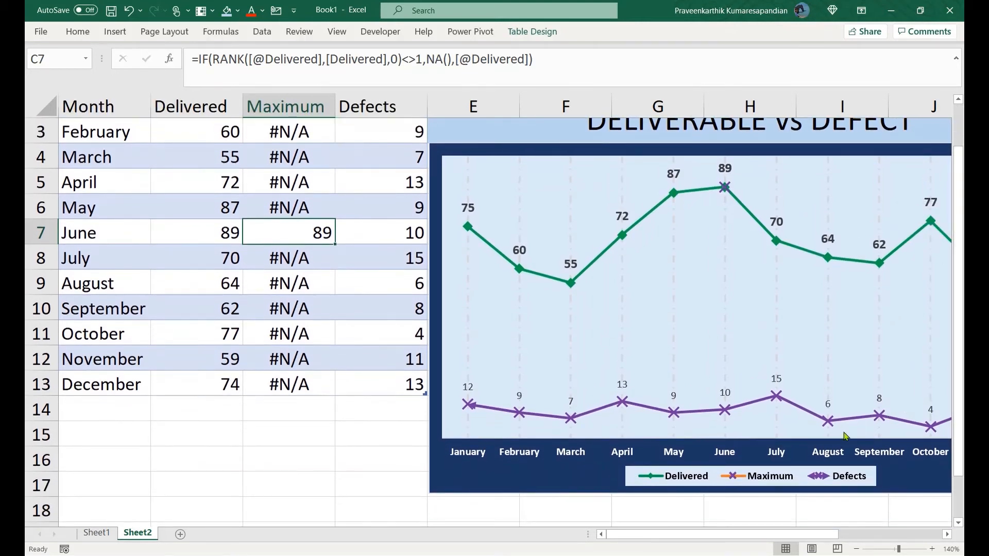
pyautogui.click(747, 479)
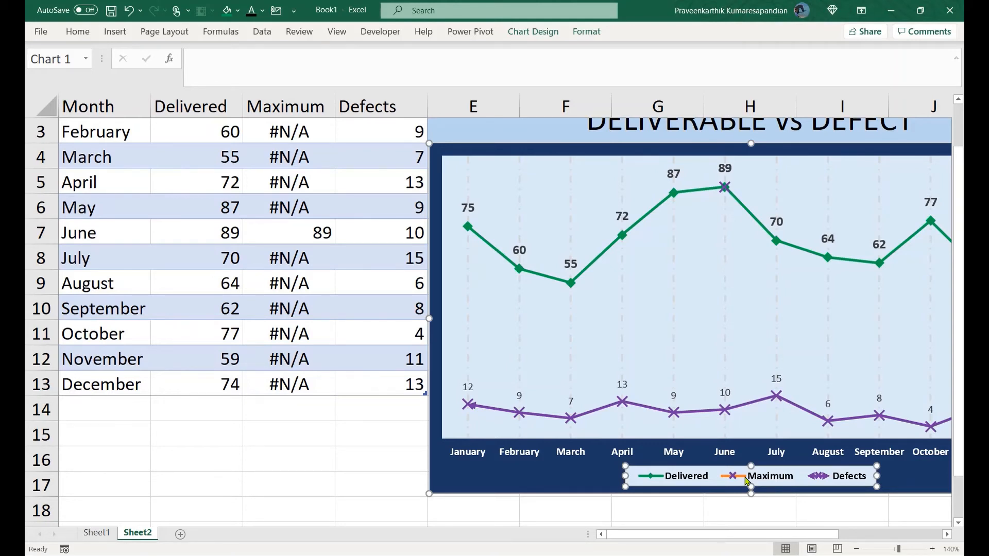
pyautogui.click(724, 187)
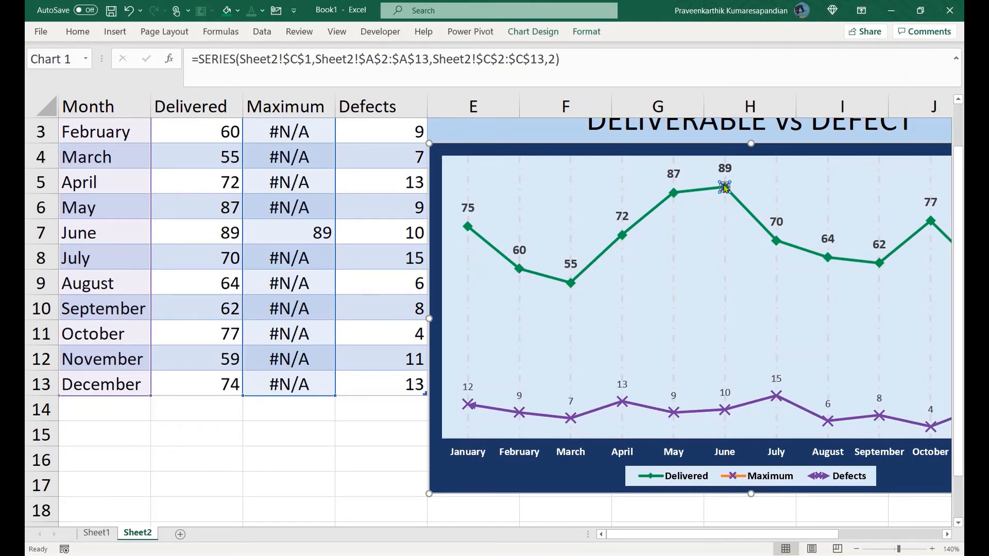
pyautogui.click(673, 193)
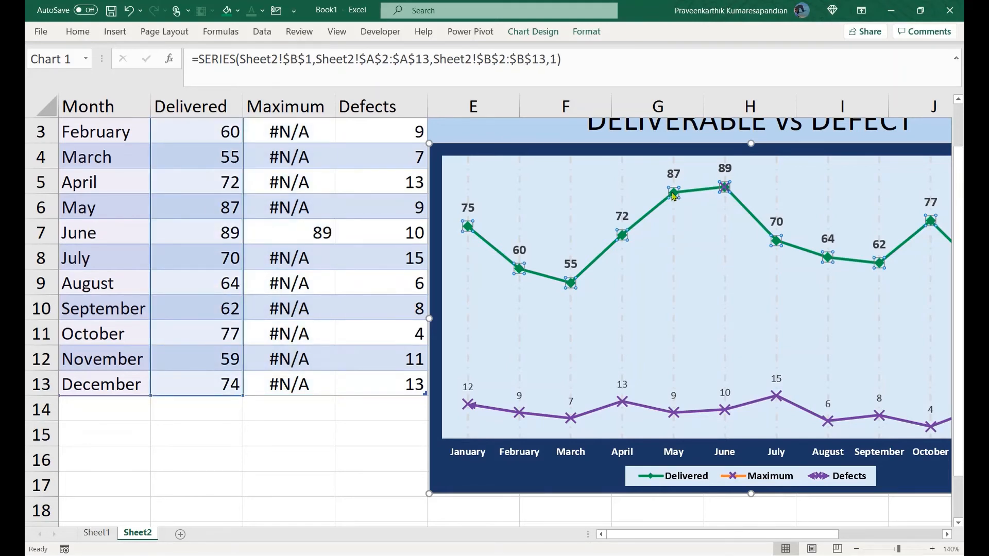
pyautogui.rightClick(673, 195)
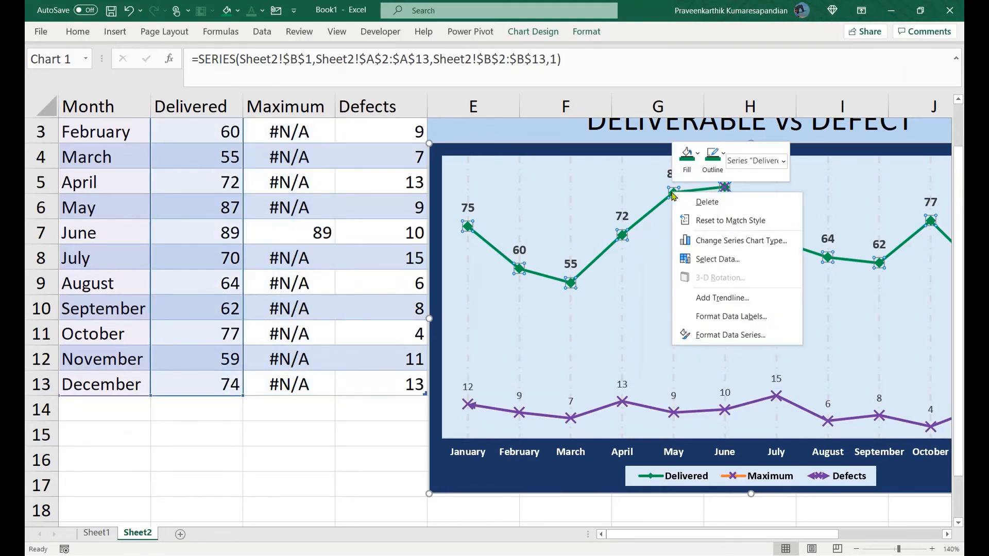
pyautogui.click(703, 334)
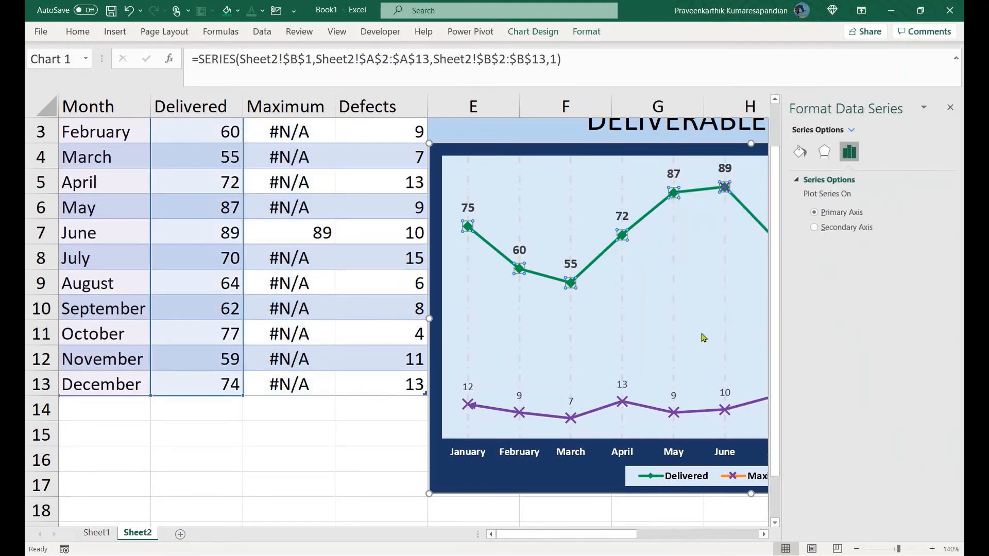
pyautogui.click(800, 151)
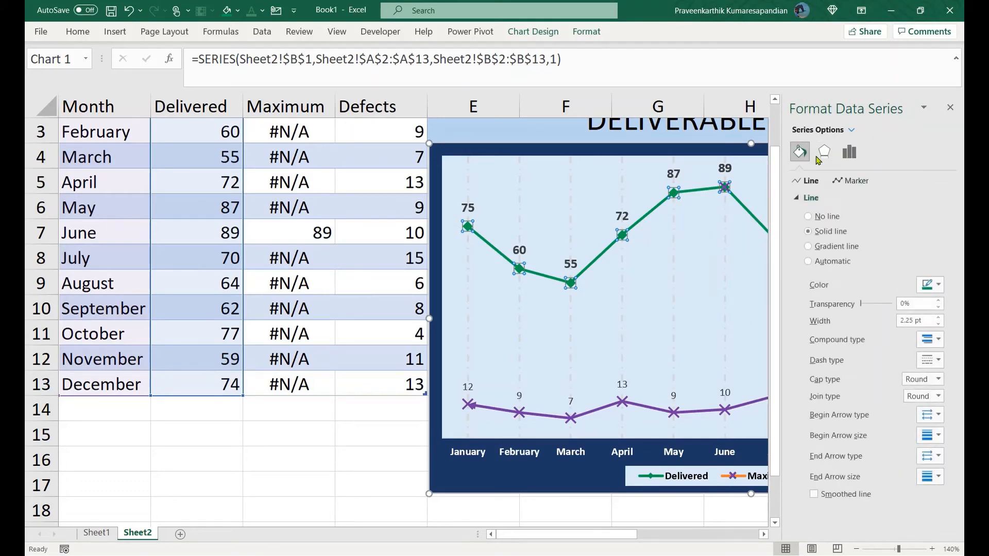
pyautogui.click(839, 181)
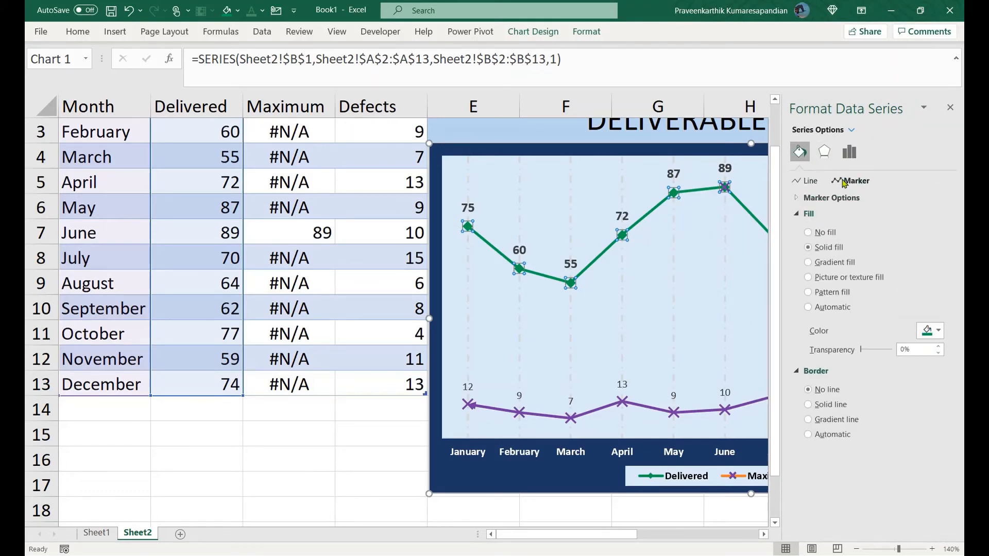
pyautogui.click(799, 199)
pyautogui.click(809, 230)
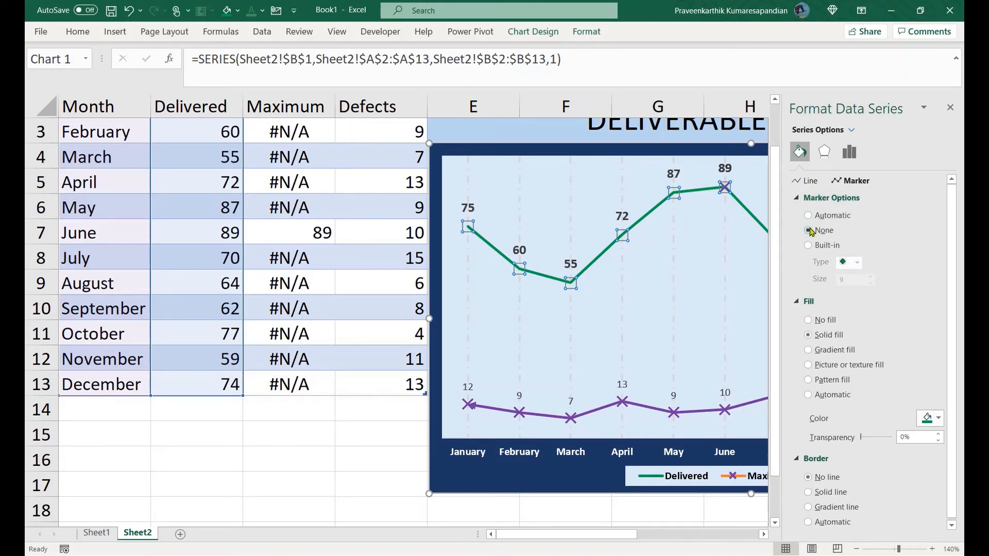
pyautogui.click(950, 107)
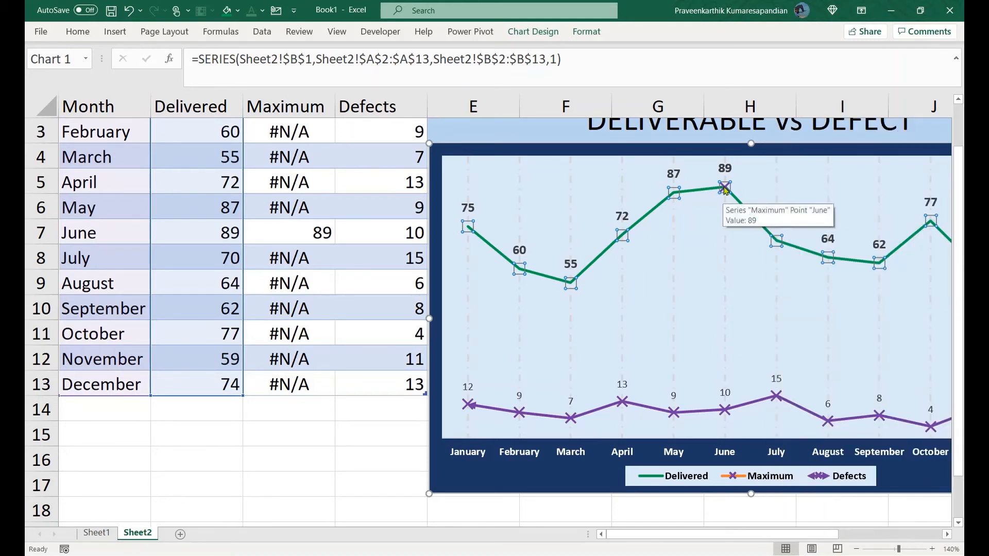
# Change the Maximum series marker at June to the built-in square type and set its size to 15
pyautogui.click(690, 241)
pyautogui.click(724, 189)
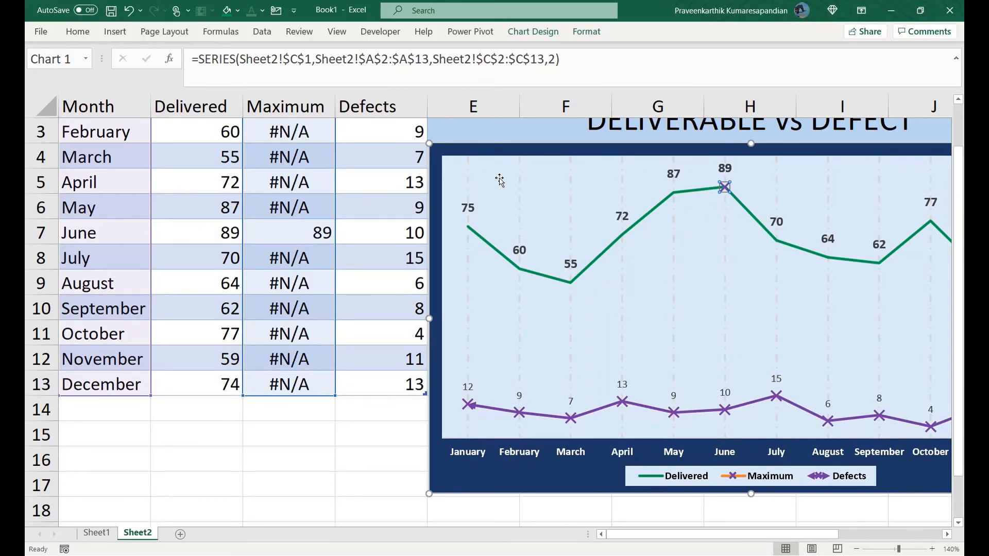
pyautogui.rightClick(724, 188)
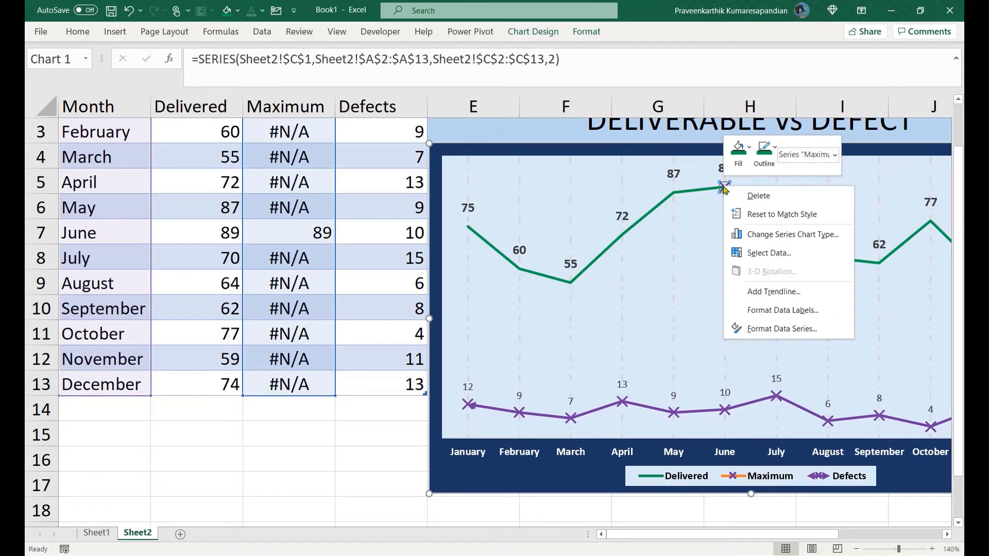
pyautogui.click(754, 325)
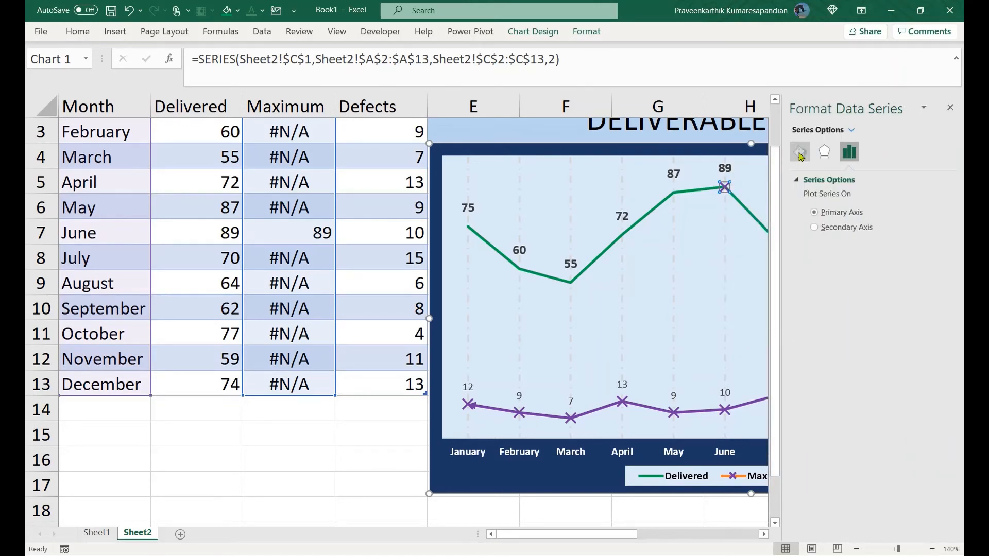
pyautogui.click(799, 153)
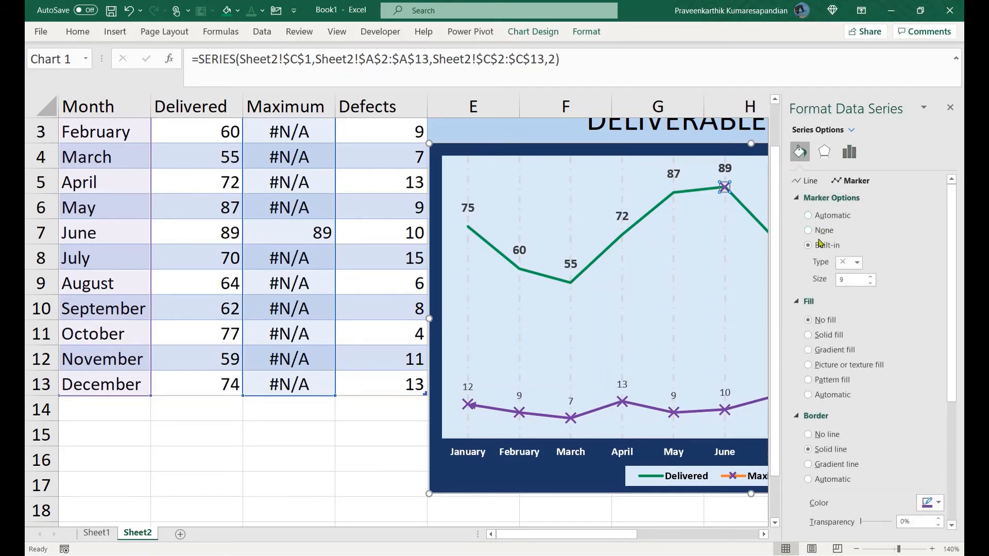
pyautogui.click(857, 263)
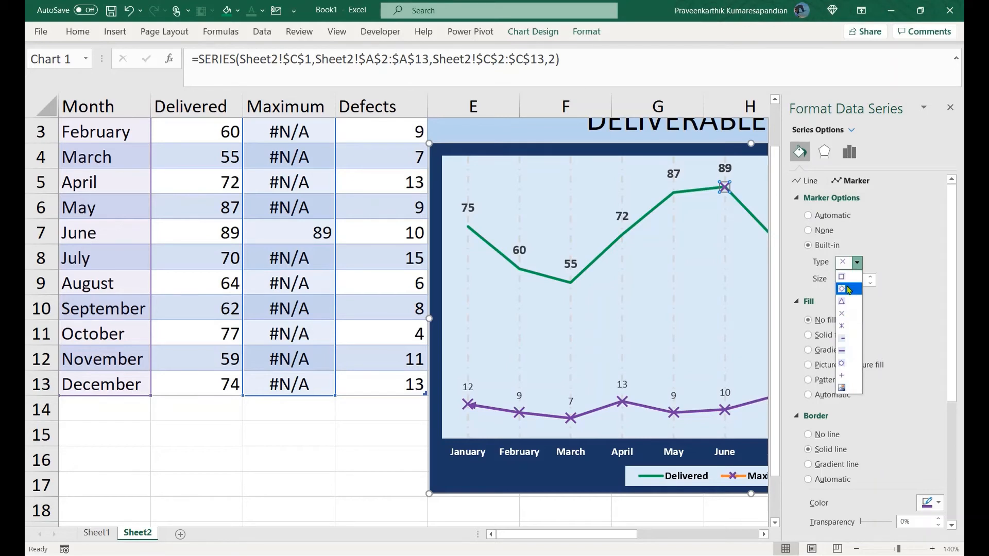
pyautogui.click(843, 277)
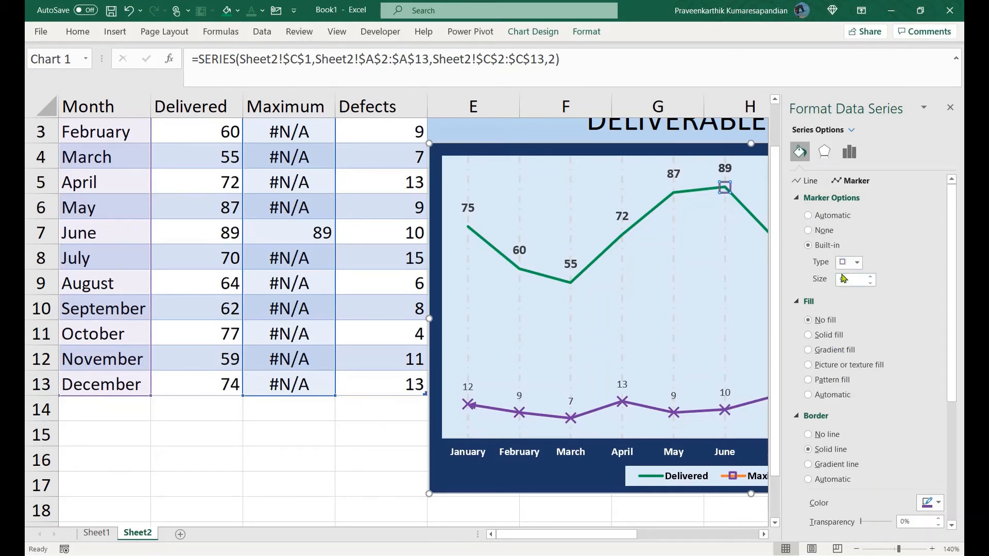
pyautogui.click(870, 277)
pyautogui.click(870, 276)
pyautogui.click(870, 277)
pyautogui.click(870, 277)
pyautogui.click(871, 277)
pyautogui.click(870, 277)
# Fill the Maximum series marker with the trophy PNG picture from the Downloads folder
pyautogui.click(807, 365)
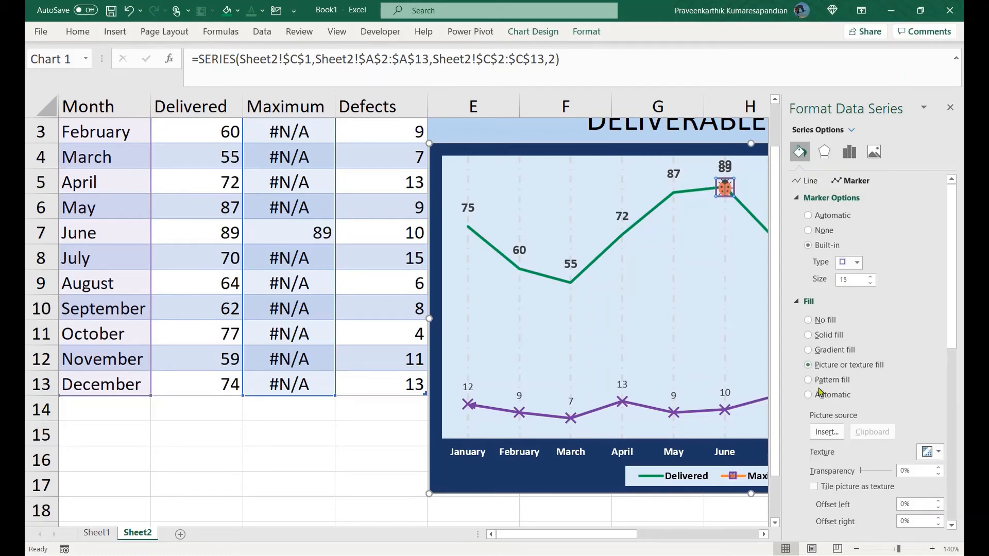
pyautogui.click(825, 432)
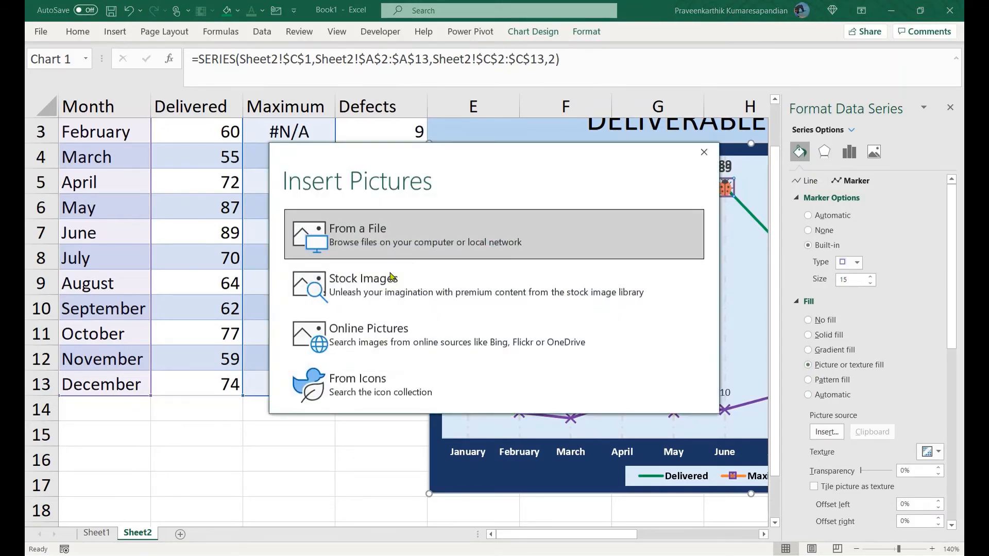
pyautogui.click(342, 249)
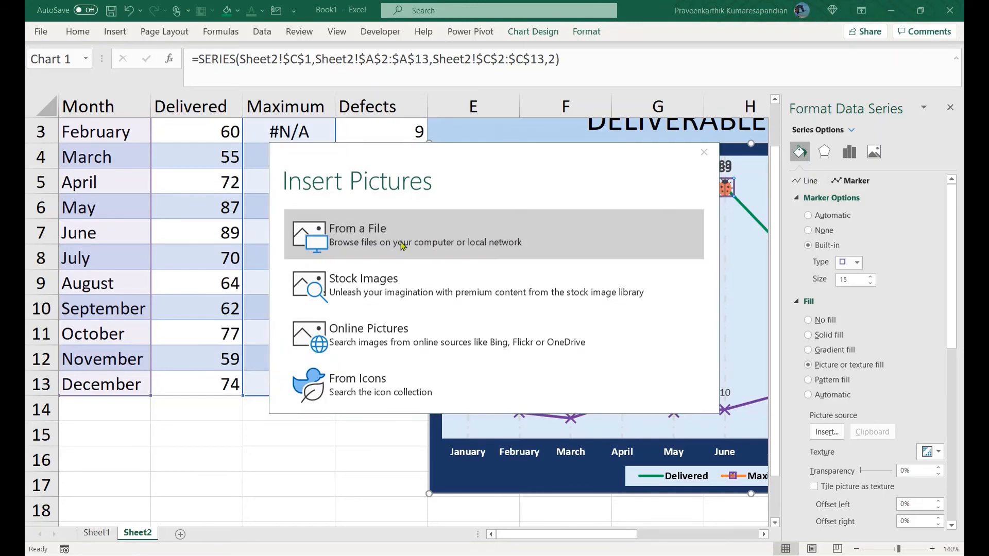
pyautogui.click(181, 112)
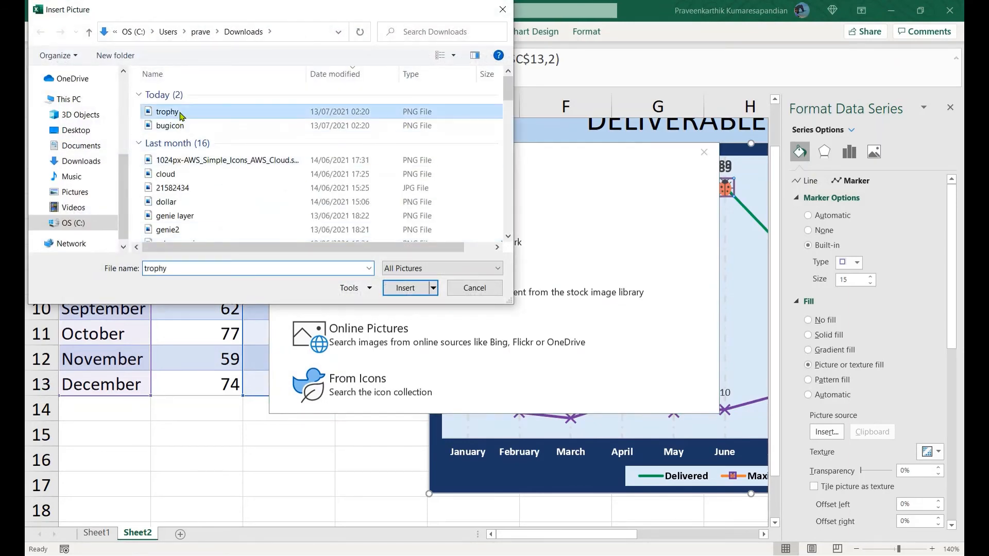
pyautogui.click(405, 287)
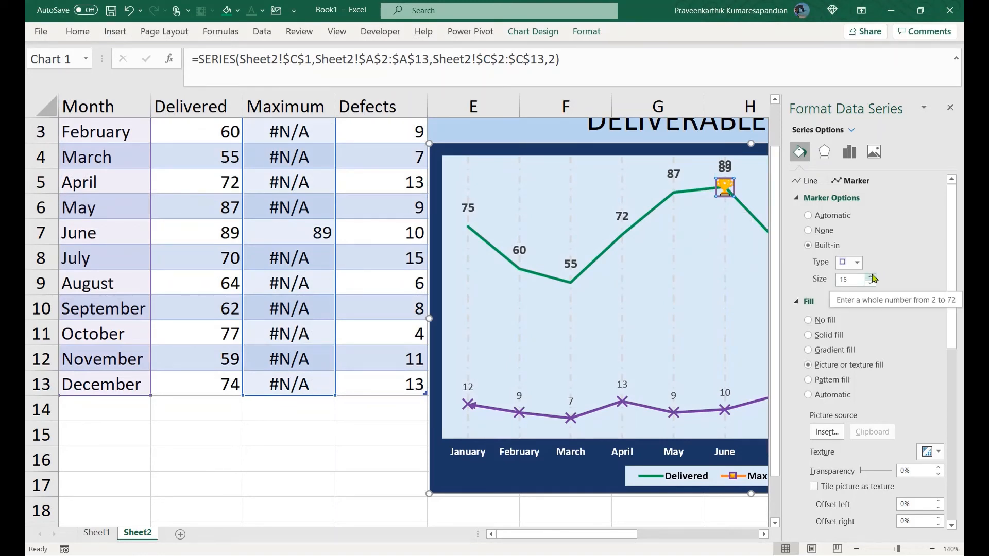
# Set the size of the Maximum series' trophy marker to 20
pyautogui.click(870, 276)
pyautogui.click(871, 276)
pyautogui.click(871, 276)
pyautogui.click(871, 276)
pyautogui.click(871, 276)
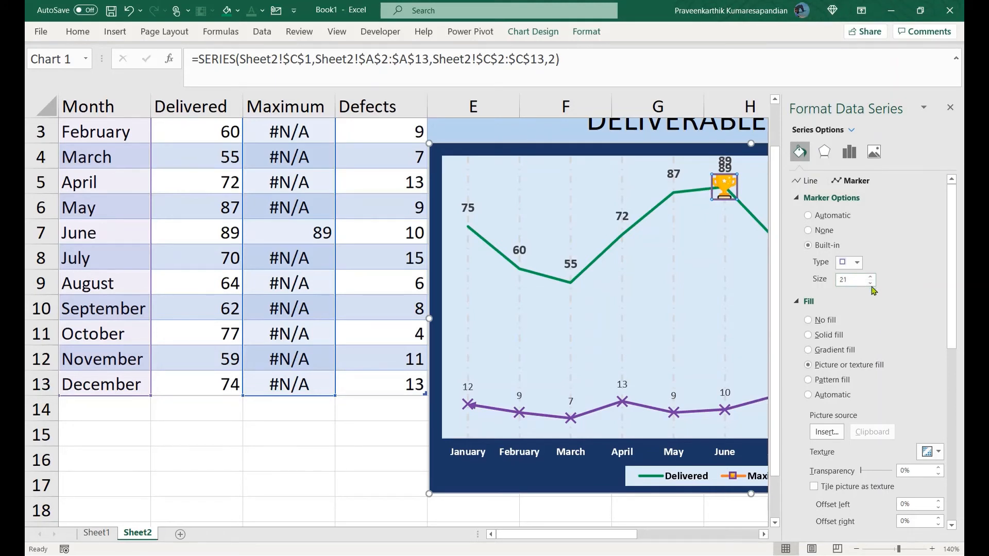
pyautogui.click(871, 283)
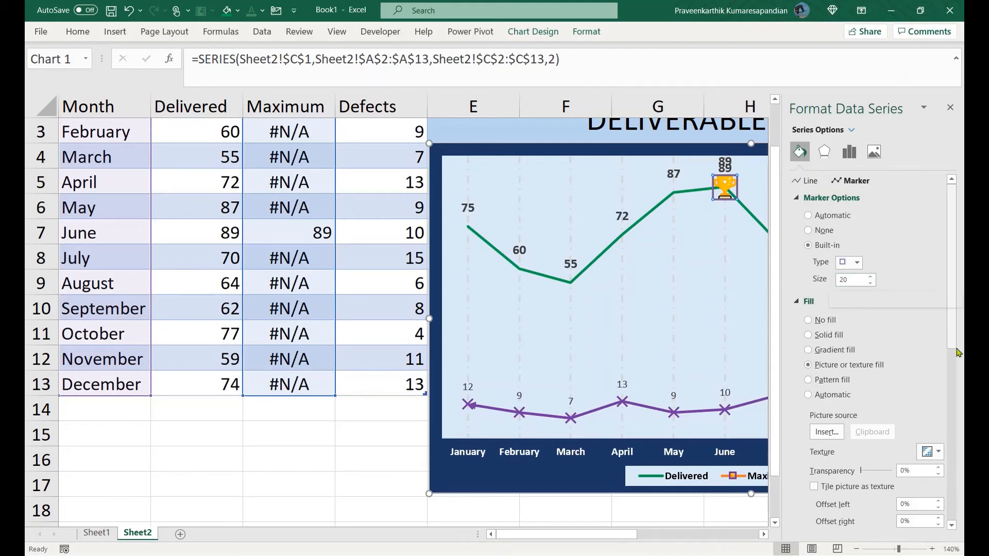
# Remove the border line around the Maximum series' trophy marker
pyautogui.click(953, 404)
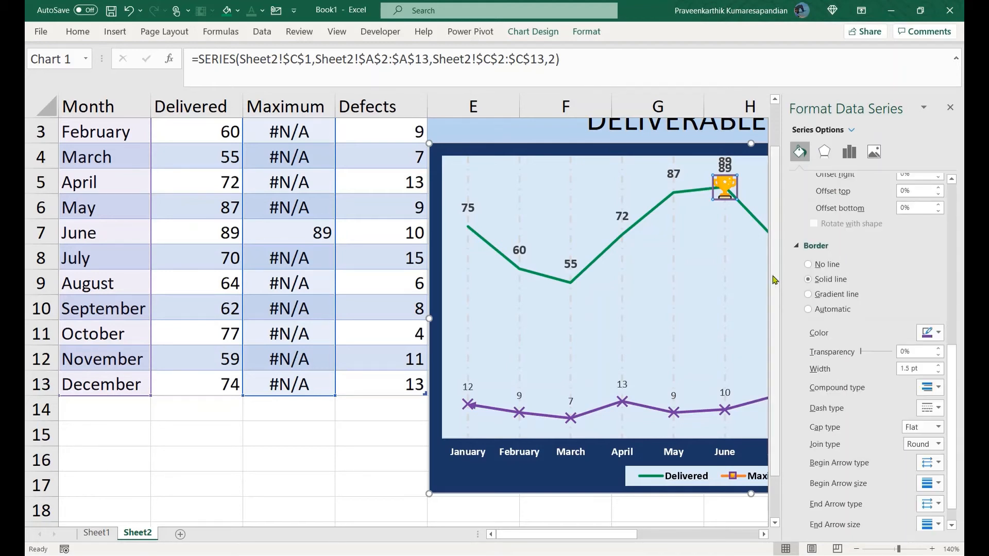
pyautogui.click(808, 264)
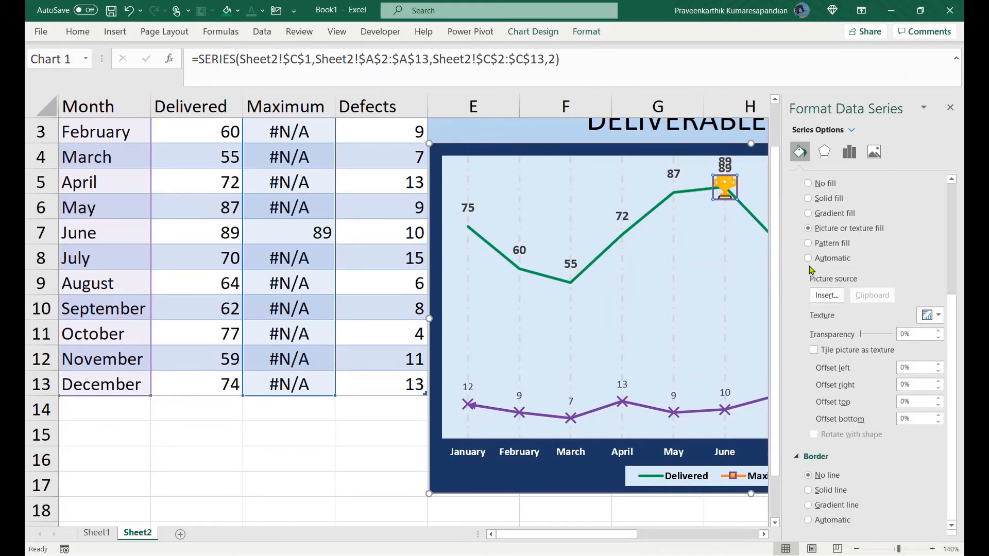
pyautogui.click(711, 283)
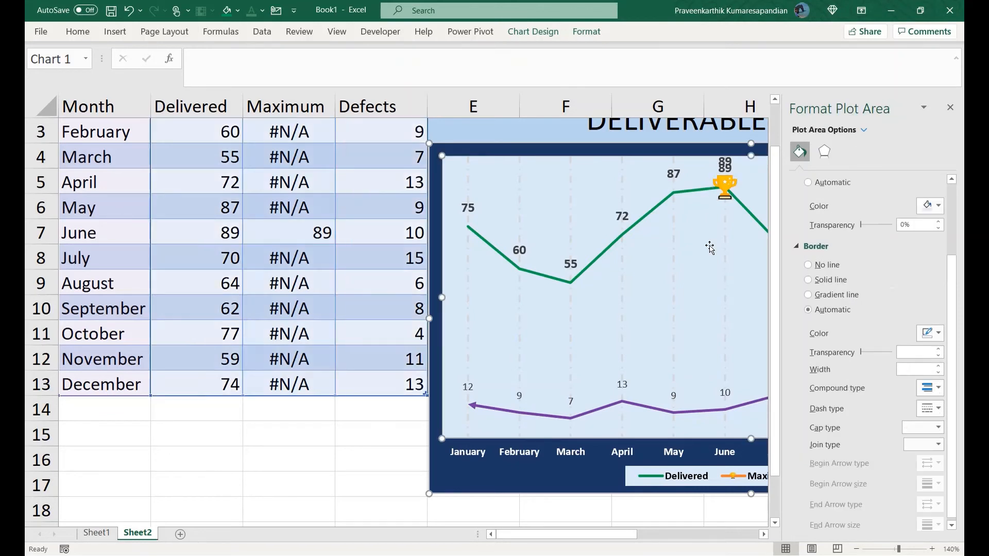
# Delete the Maximum series' duplicate data label above the trophy and close the formatting settings
pyautogui.click(724, 164)
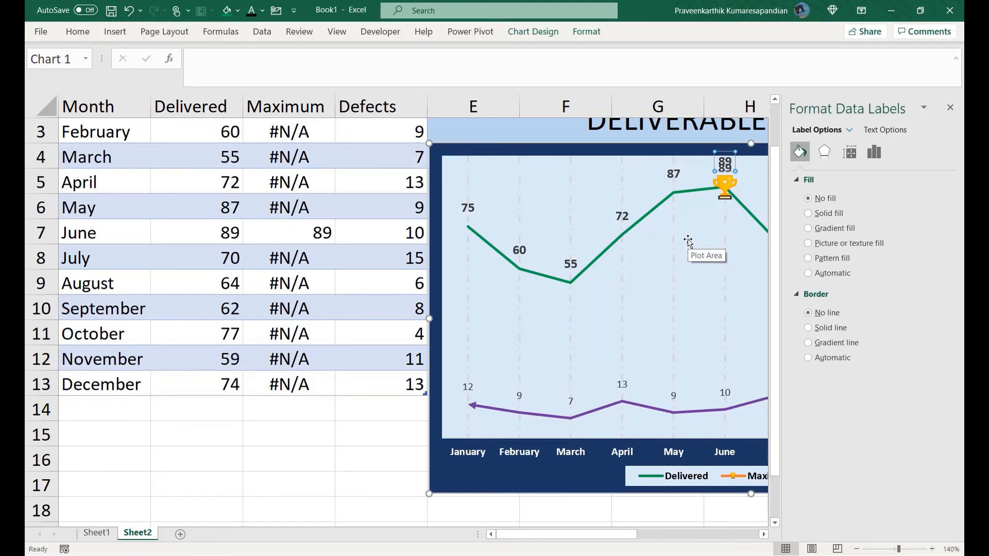
pyautogui.press('Escape')
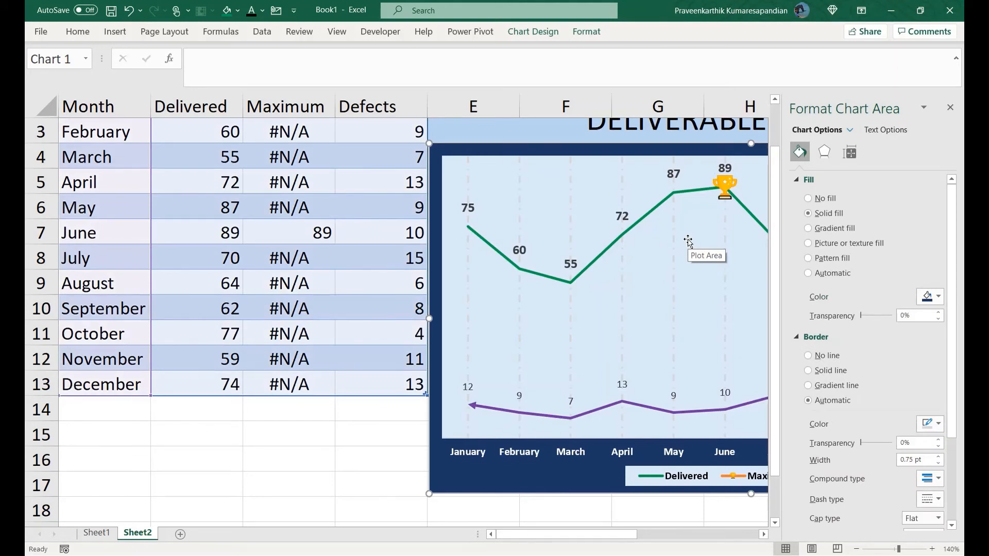
pyautogui.click(950, 107)
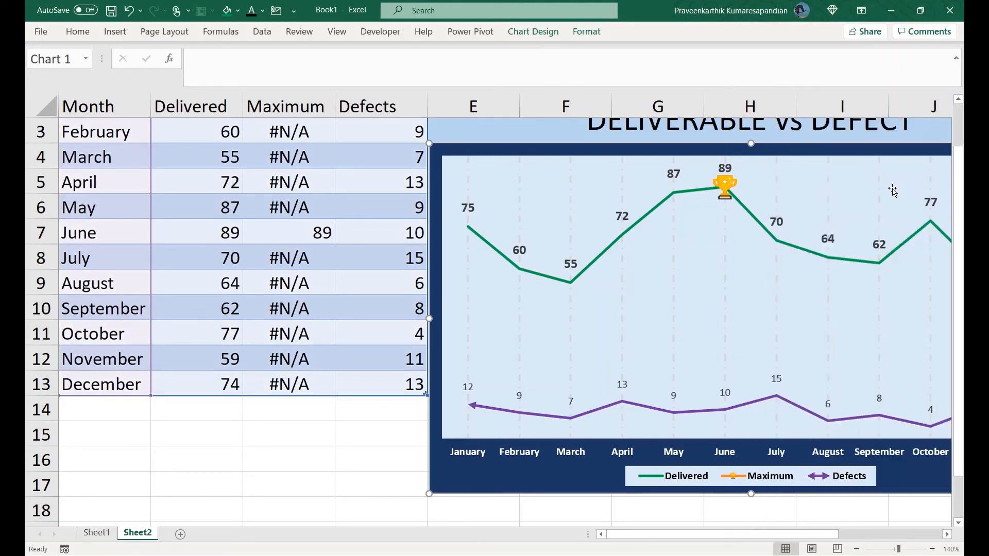
# Fill the Defects series' markers with the bugicon PNG picture from the Downloads folder
pyautogui.click(651, 409)
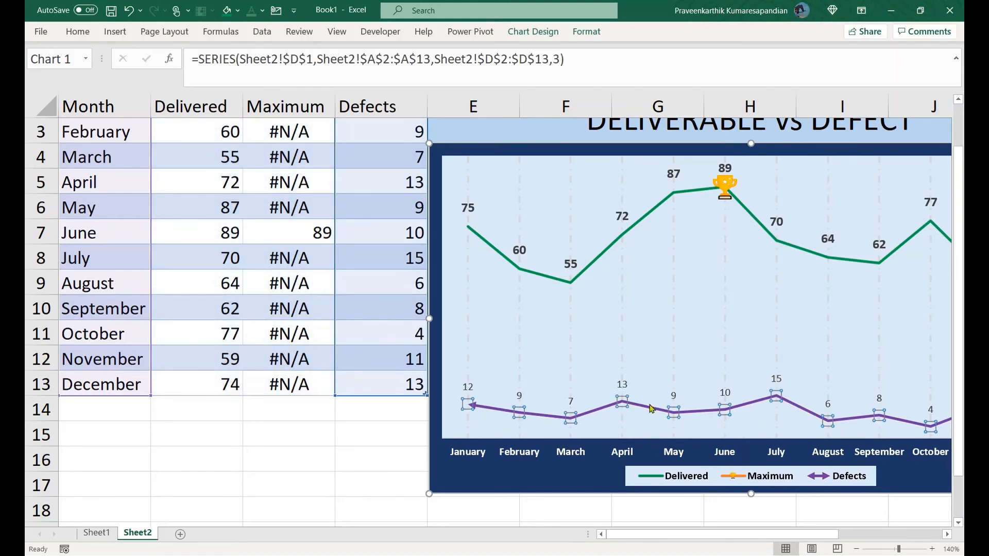
pyautogui.click(622, 405)
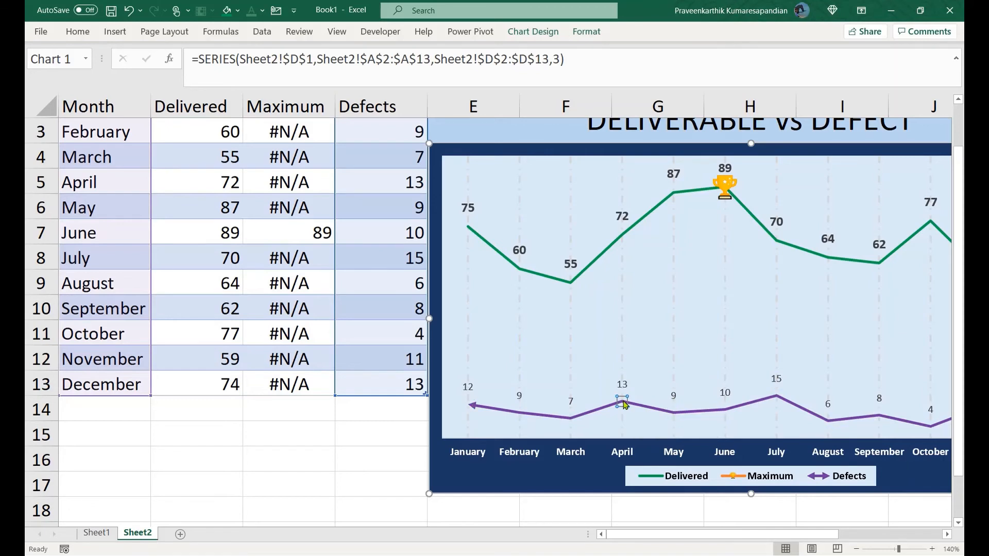
pyautogui.click(401, 456)
pyautogui.click(517, 415)
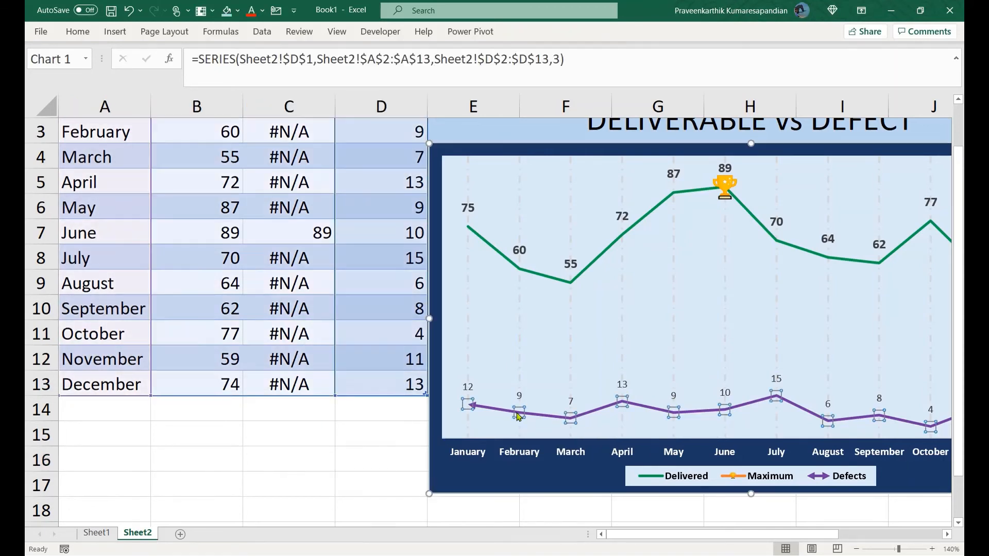
pyautogui.rightClick(518, 416)
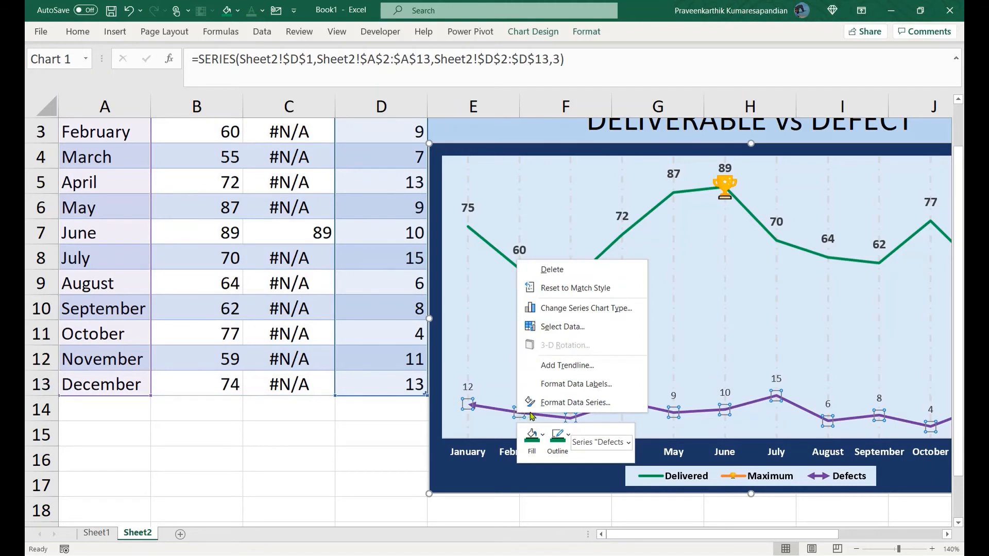
pyautogui.click(567, 402)
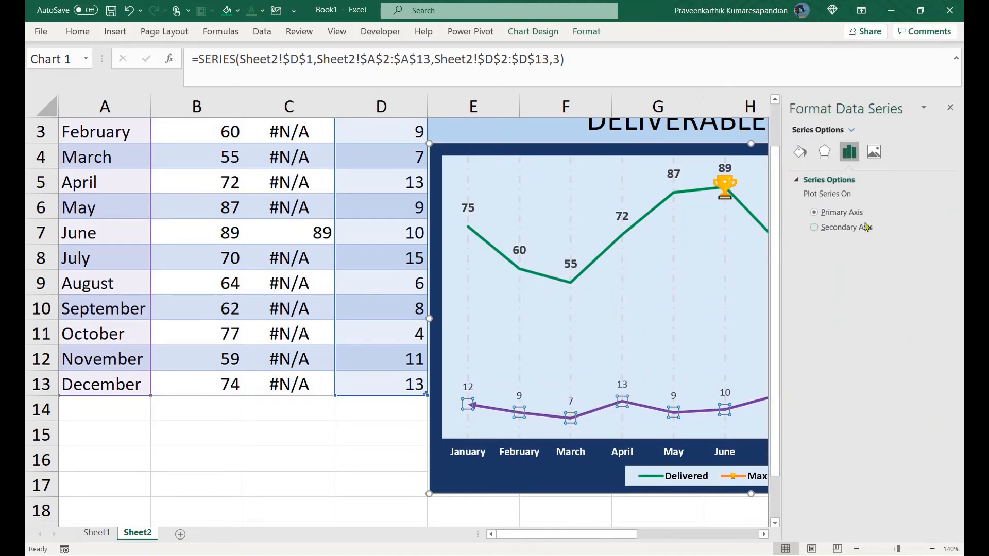
pyautogui.click(799, 151)
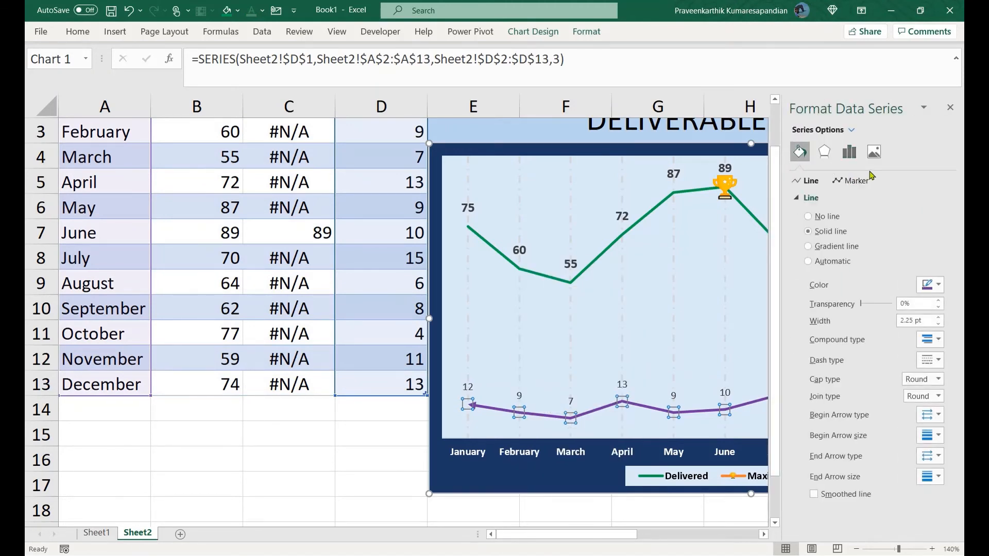
pyautogui.click(872, 155)
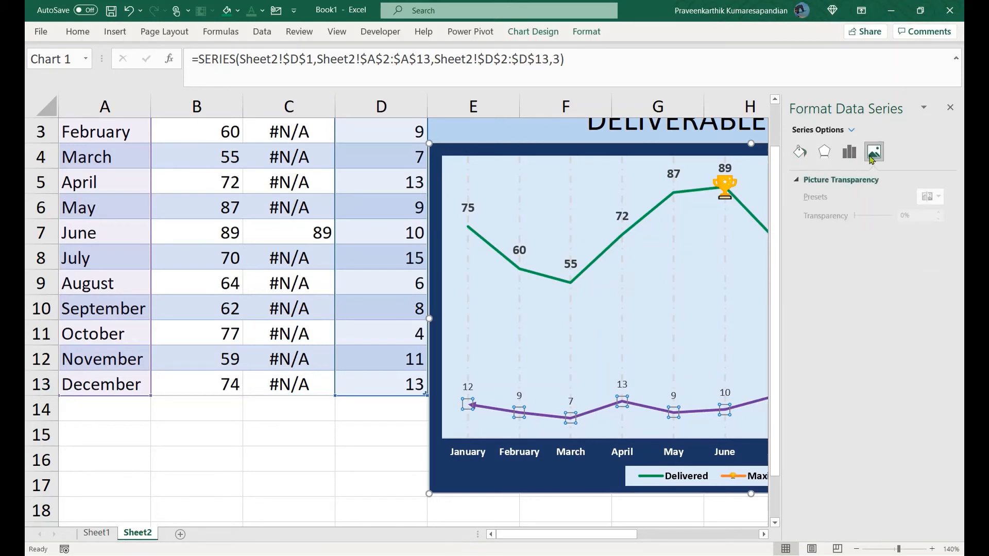
pyautogui.click(800, 151)
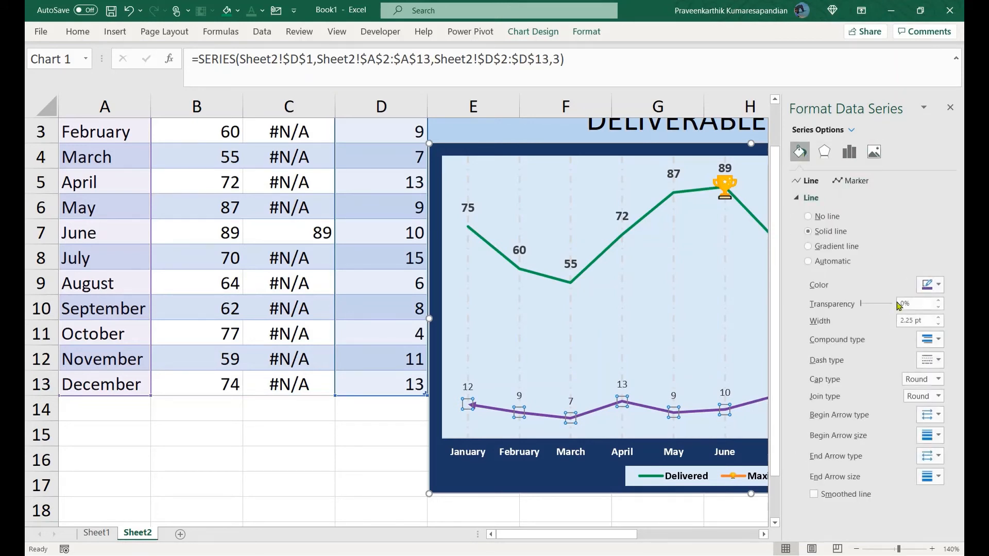
pyautogui.click(847, 181)
pyautogui.click(827, 344)
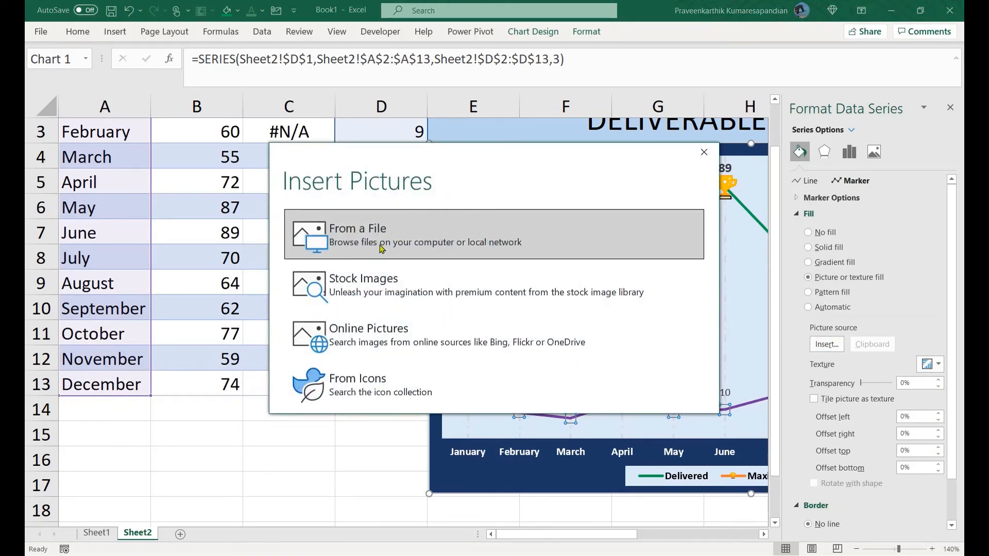
pyautogui.click(430, 225)
pyautogui.doubleClick(238, 125)
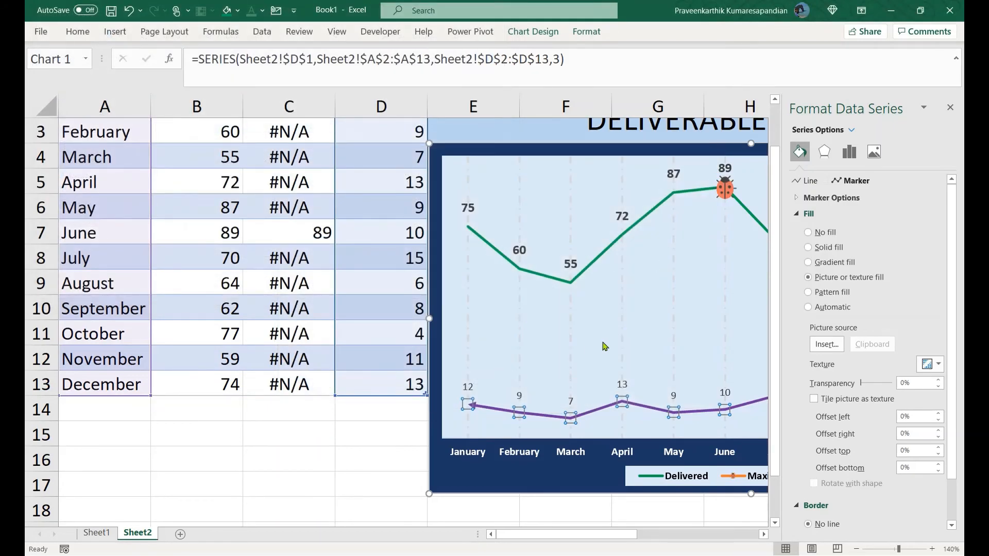
# Reapply the bugicon picture as the Defects series' marker fill and close the formatting settings
pyautogui.click(852, 132)
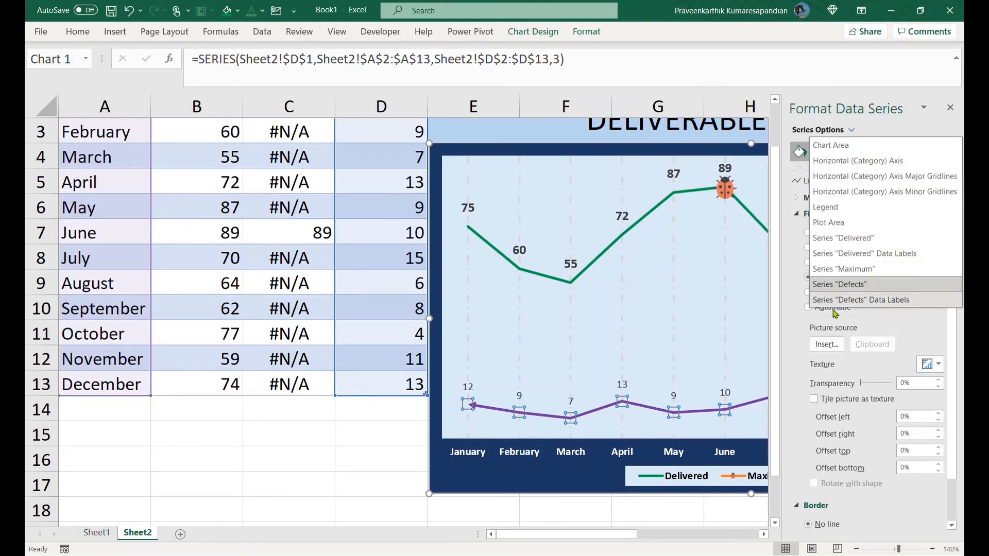
pyautogui.click(837, 285)
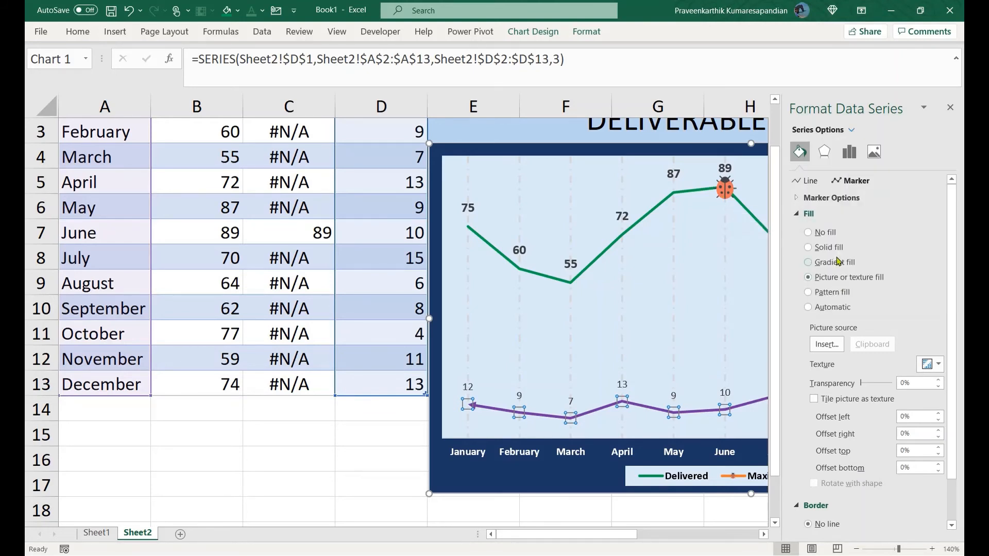
pyautogui.click(826, 346)
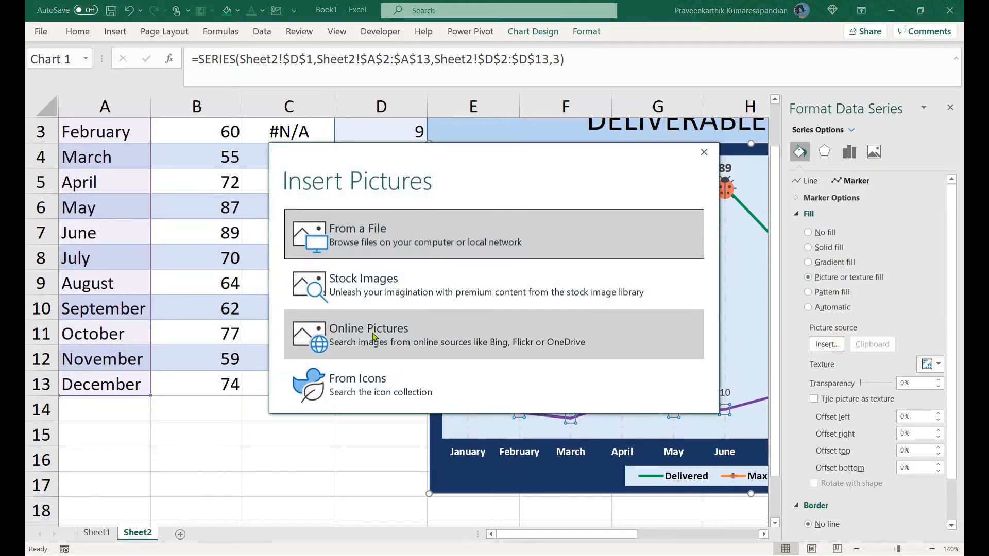
pyautogui.click(459, 229)
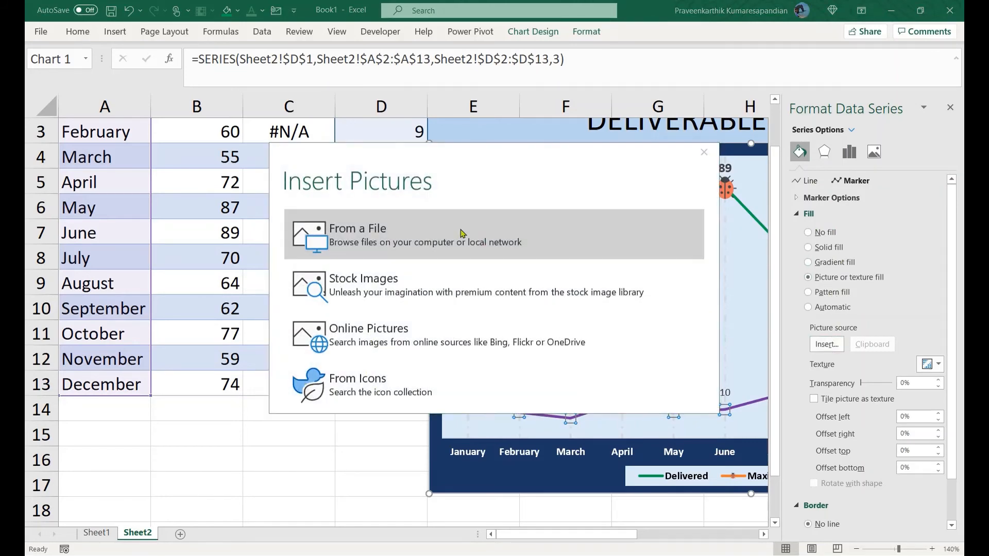
pyautogui.doubleClick(175, 125)
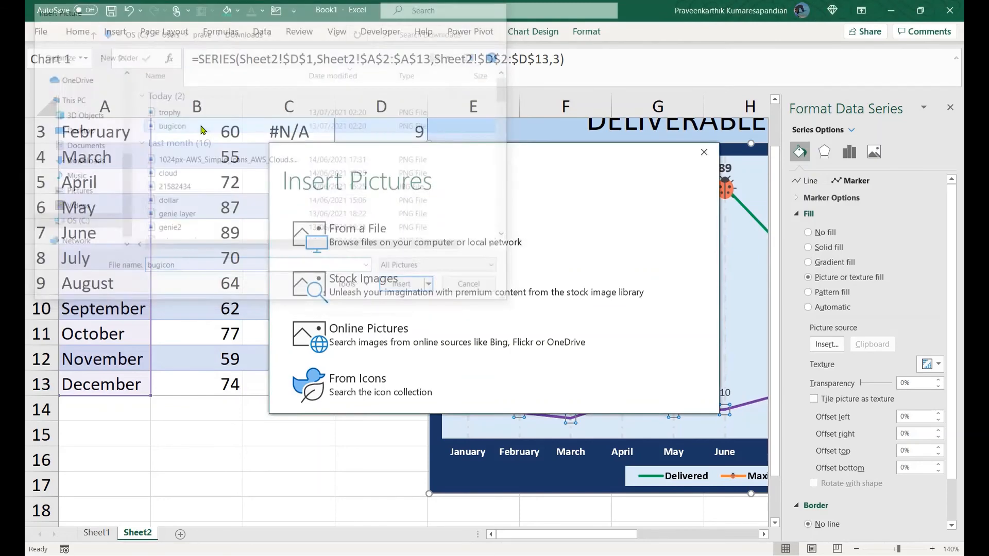
pyautogui.click(951, 108)
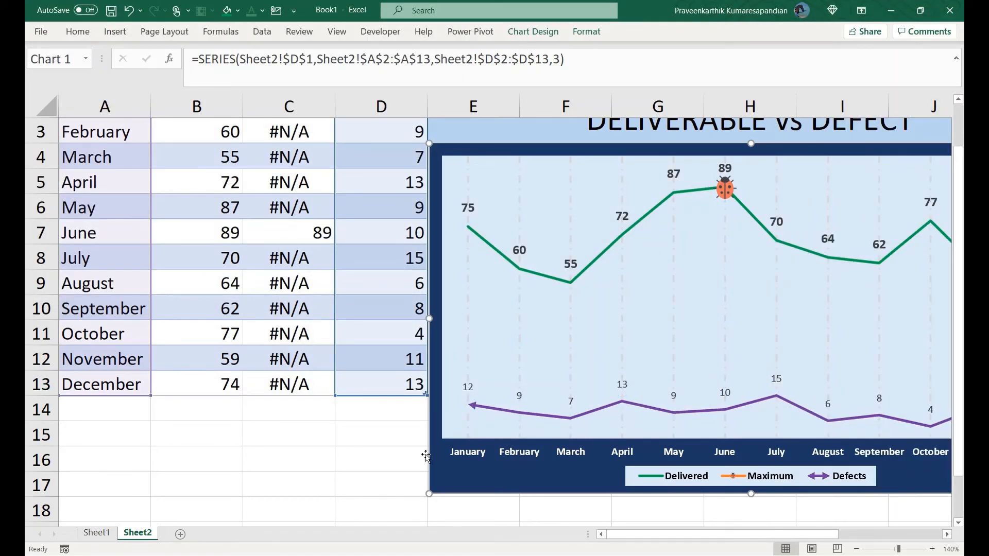
# Change the Defects series' built-in marker type to the square
pyautogui.click(489, 409)
pyautogui.click(469, 406)
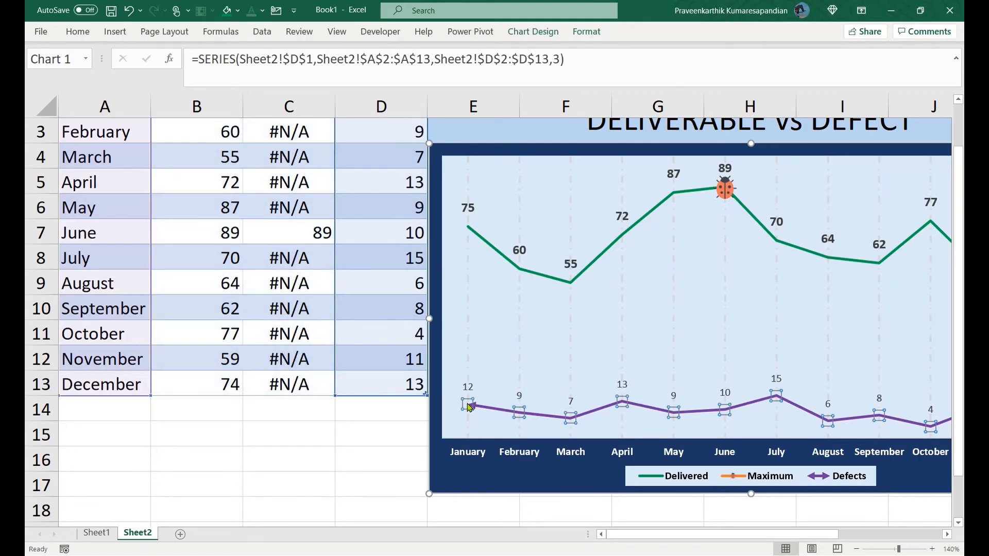
pyautogui.rightClick(468, 407)
pyautogui.click(513, 391)
pyautogui.click(800, 151)
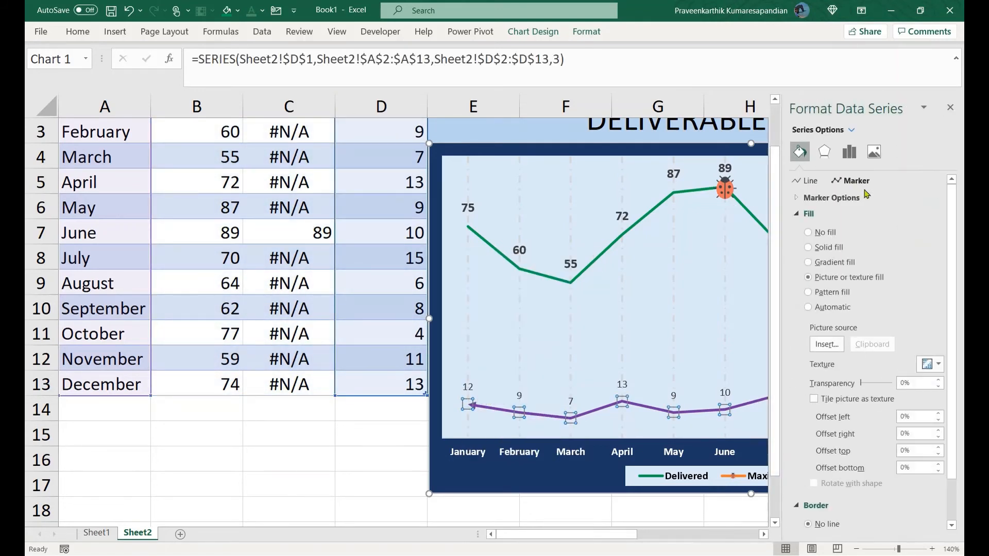
pyautogui.click(796, 199)
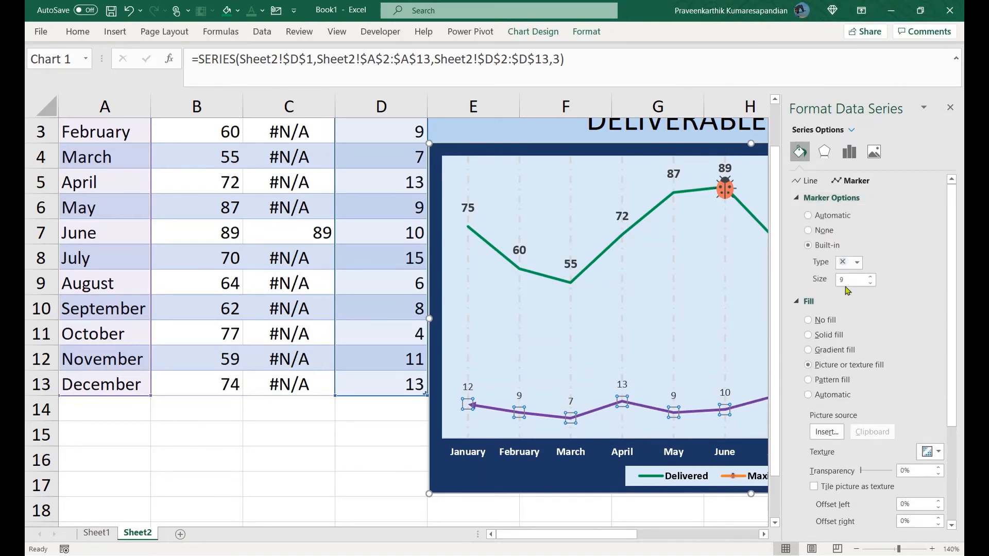
pyautogui.click(856, 263)
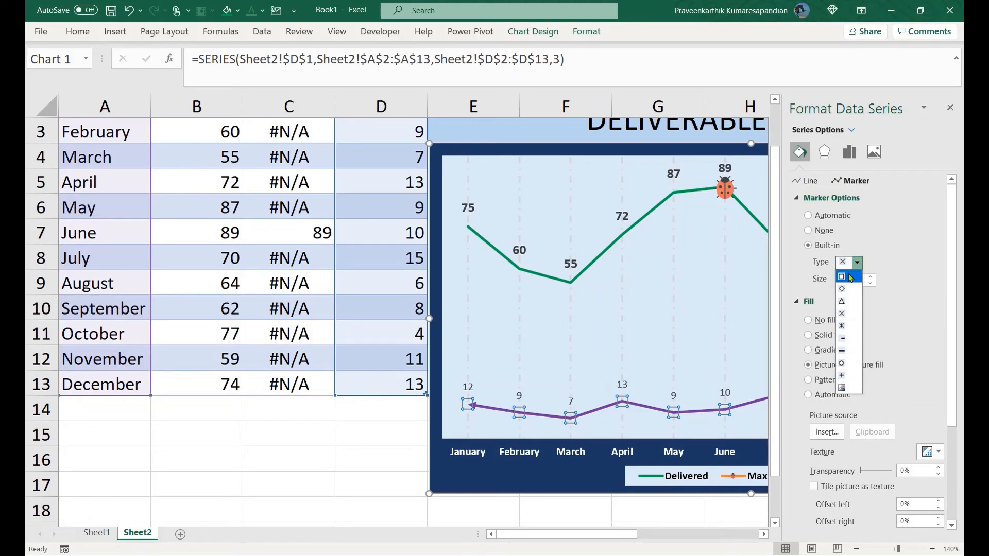
pyautogui.click(841, 277)
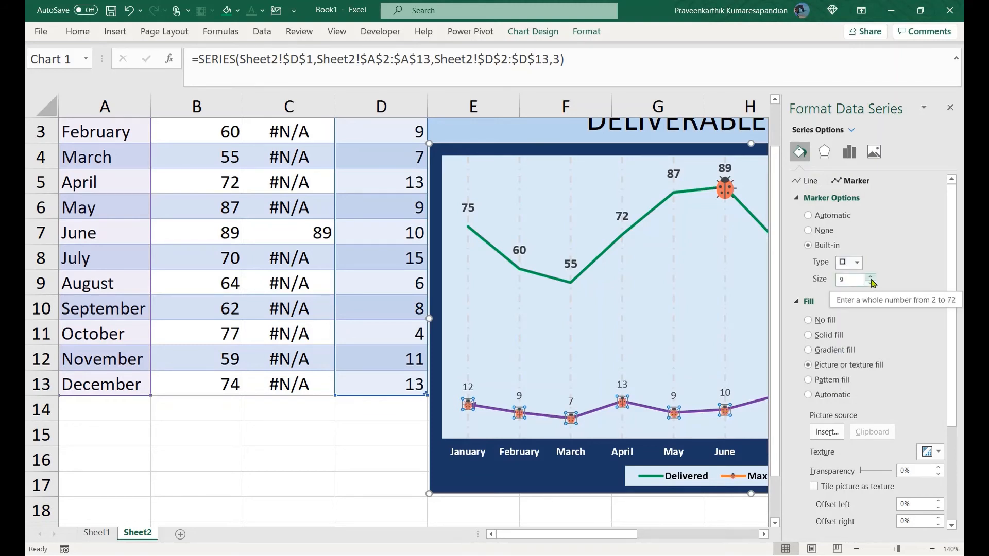
# Set the size of the Defects series' markers to 15
pyautogui.click(871, 278)
pyautogui.click(871, 279)
pyautogui.click(870, 279)
pyautogui.click(871, 279)
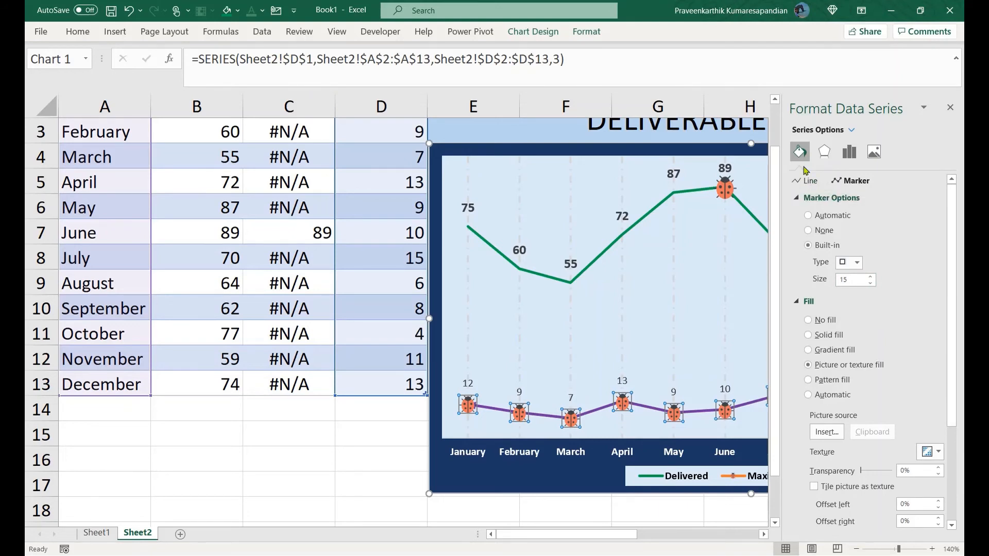
# Replace the Maximum series' marker picture with the trophy PNG from the Downloads folder
pyautogui.click(852, 130)
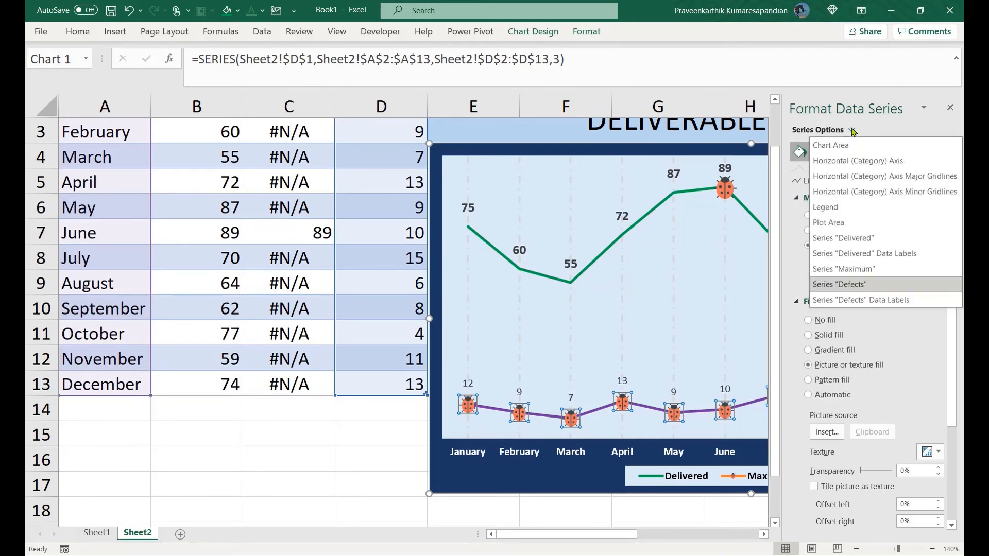
pyautogui.click(848, 268)
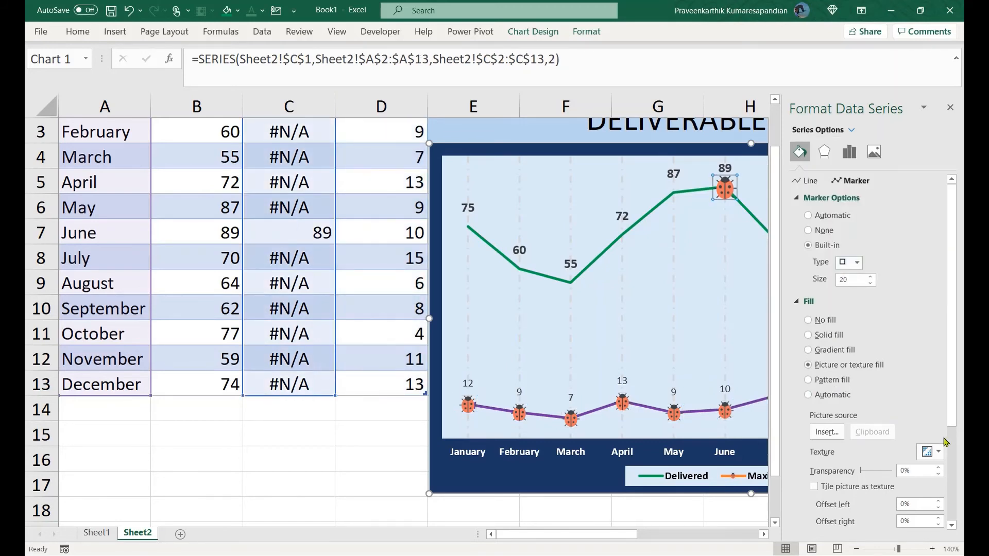
pyautogui.click(826, 432)
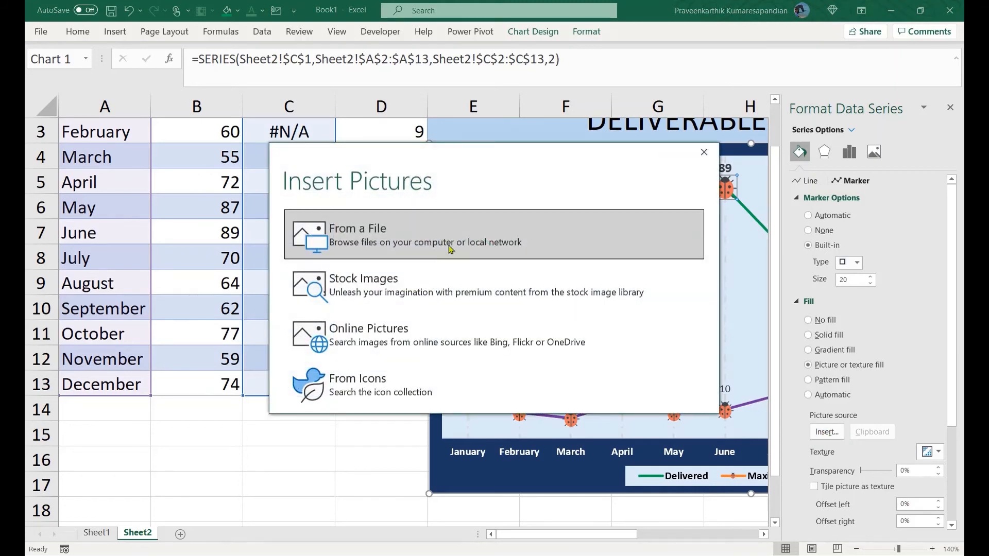
pyautogui.click(451, 246)
pyautogui.click(177, 113)
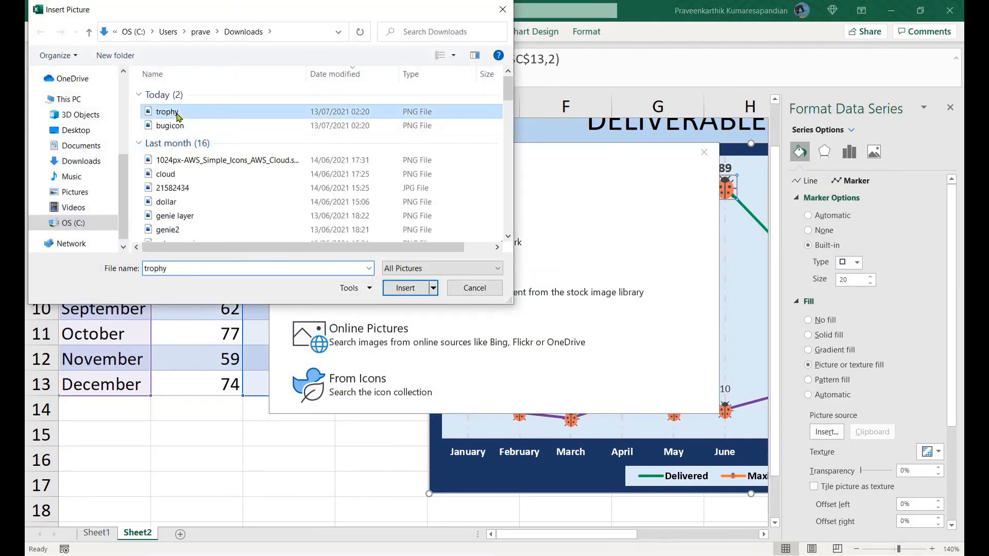
pyautogui.doubleClick(177, 113)
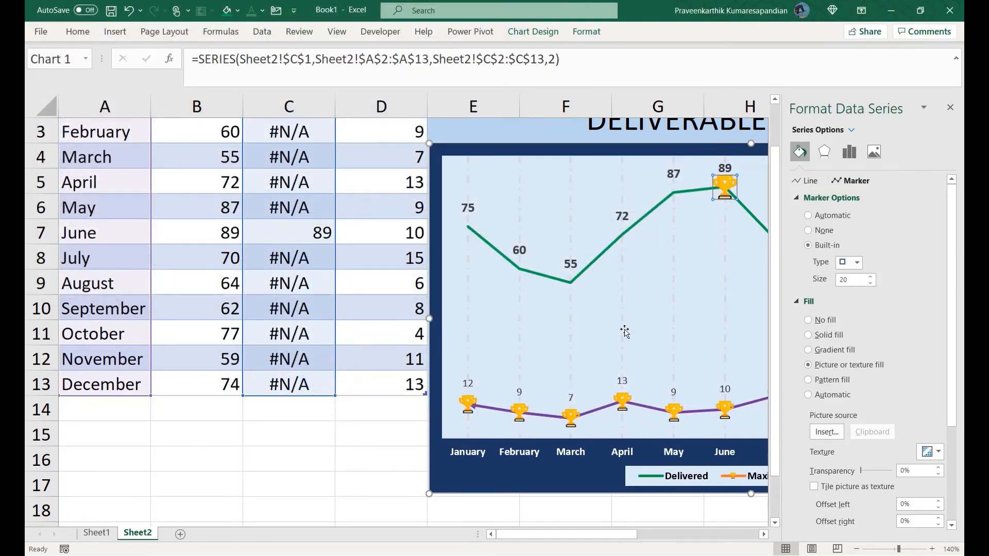
pyautogui.click(352, 453)
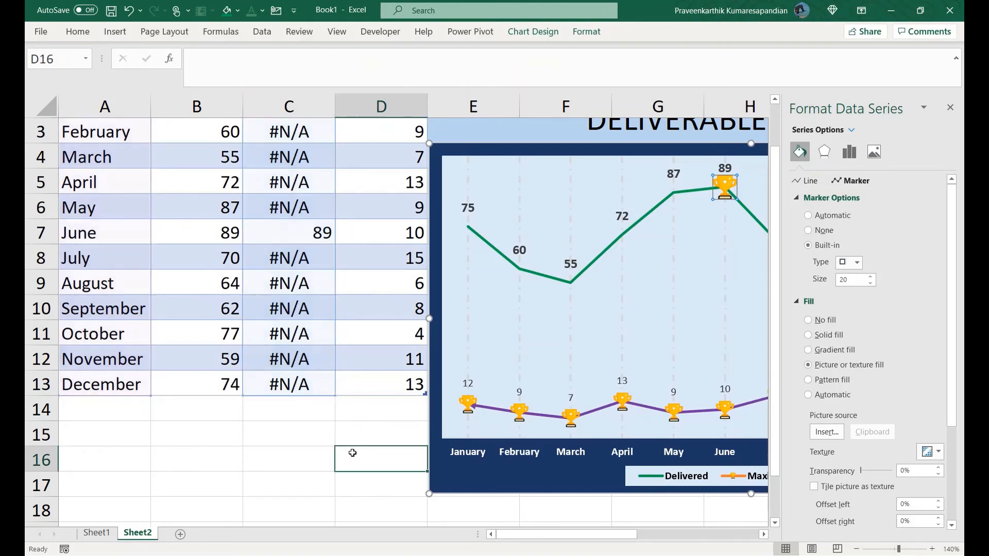
# Replace the Defects series' marker picture with the solid beetle icon, searching the icon collection for "bug"
pyautogui.click(467, 404)
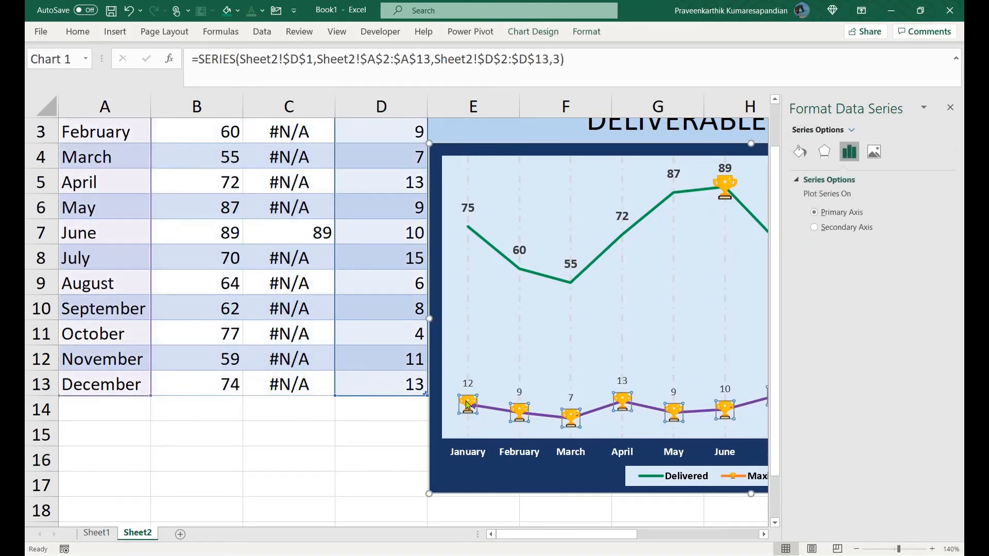
pyautogui.click(802, 154)
pyautogui.click(875, 154)
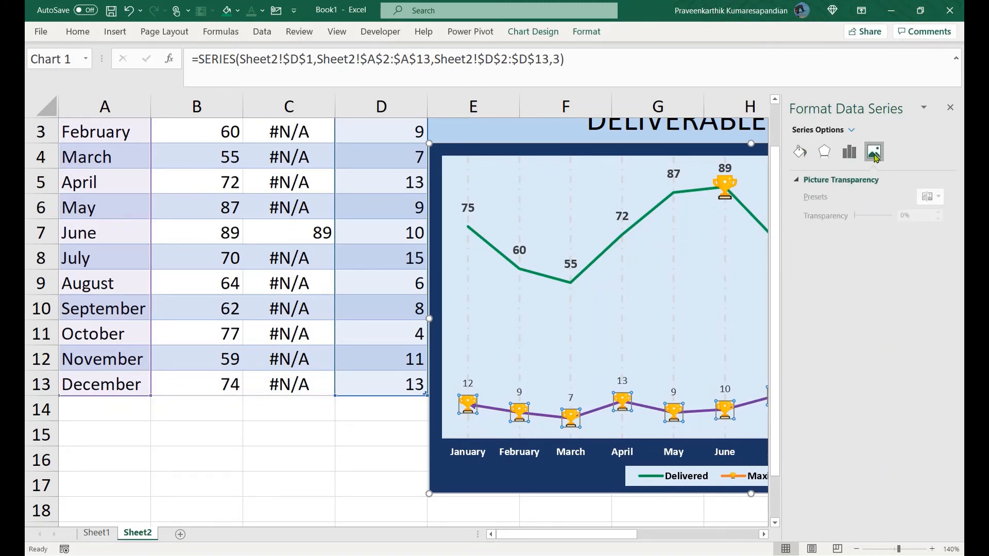
pyautogui.click(799, 154)
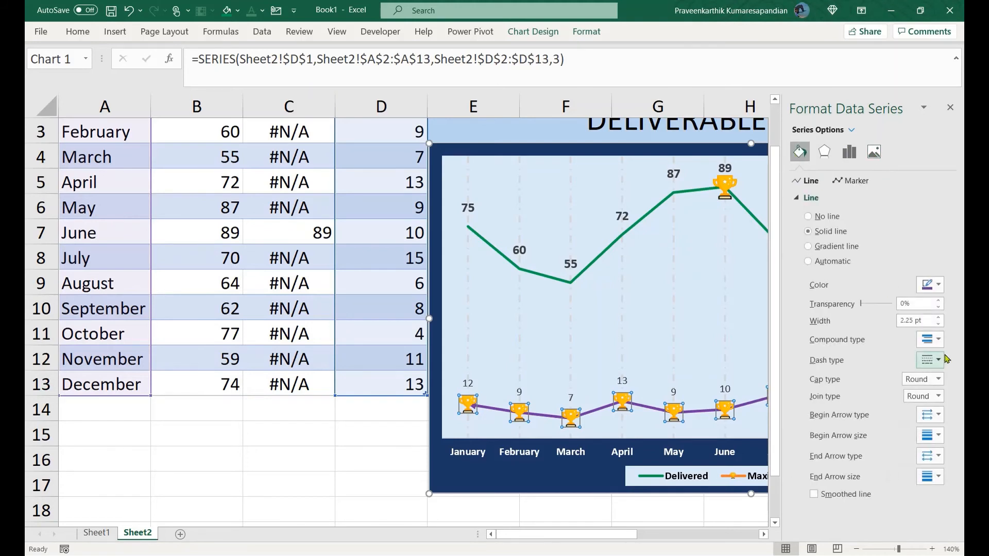
pyautogui.click(852, 181)
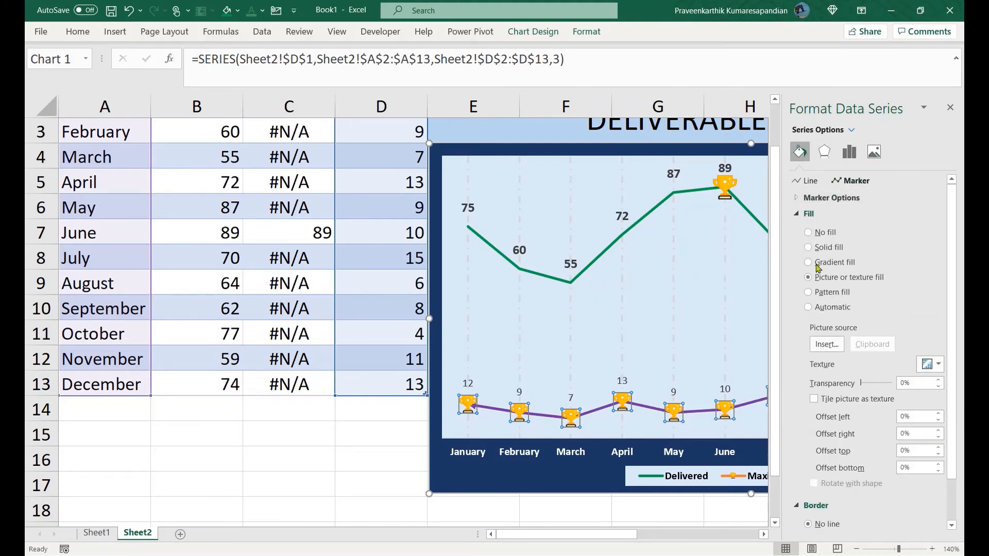
pyautogui.click(827, 344)
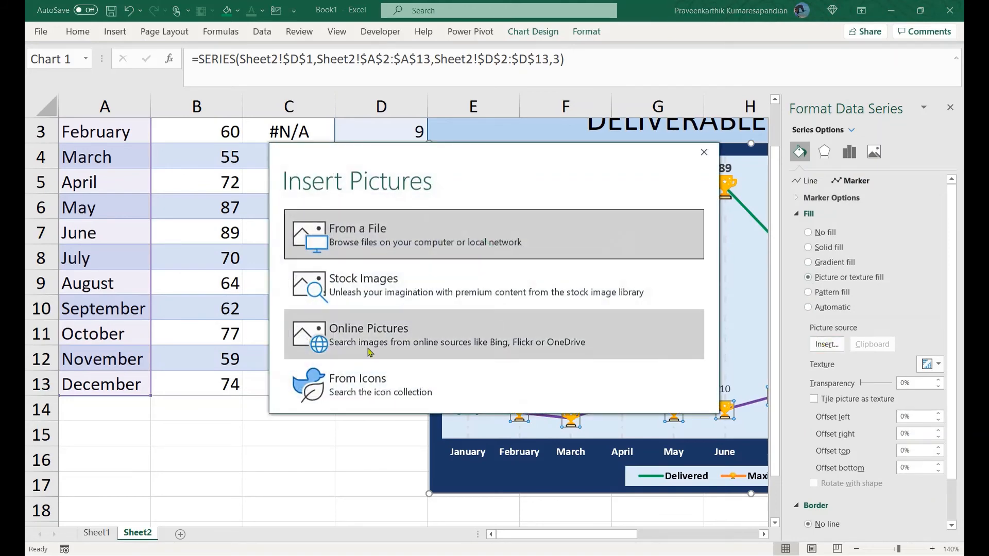
pyautogui.click(341, 390)
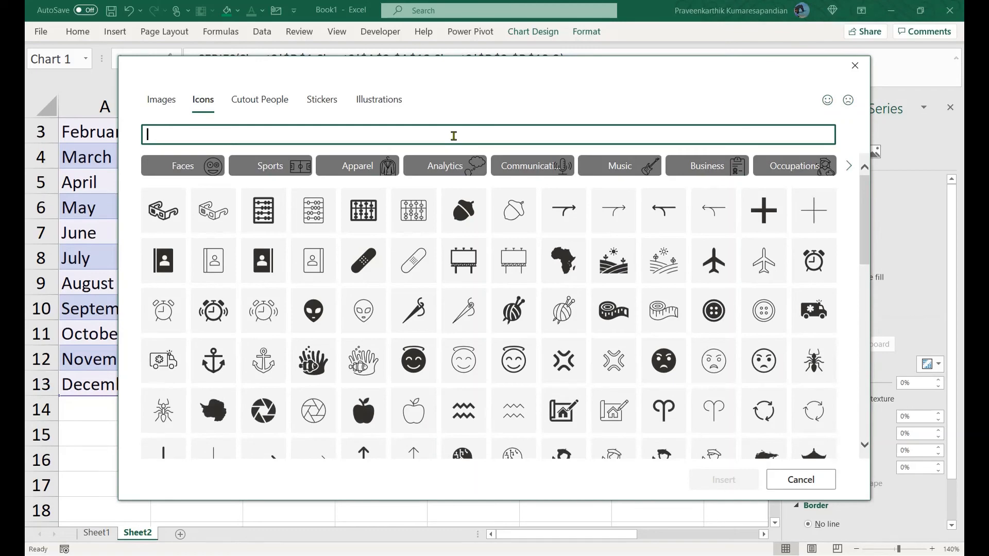
pyautogui.write('icon')
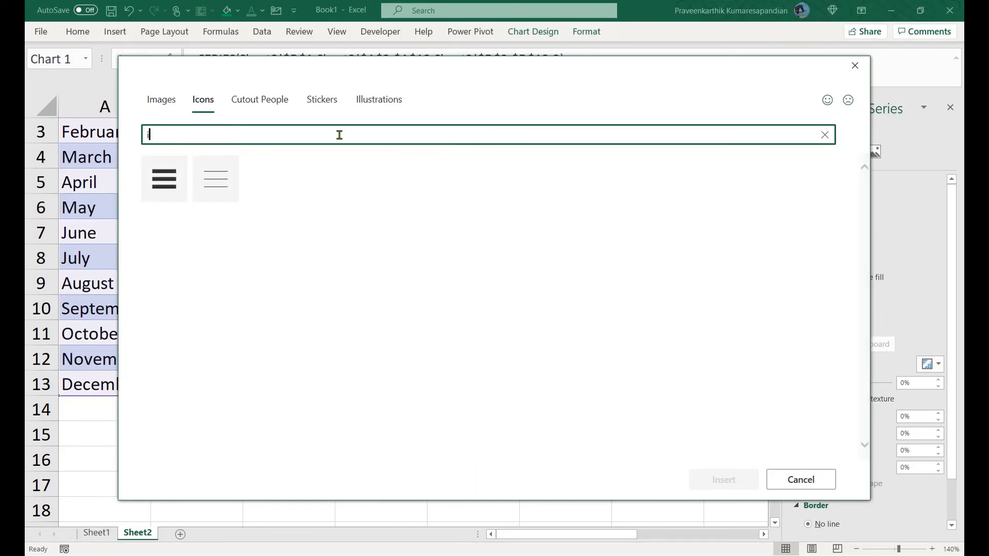
pyautogui.press('BackSpace')
pyautogui.write('bug')
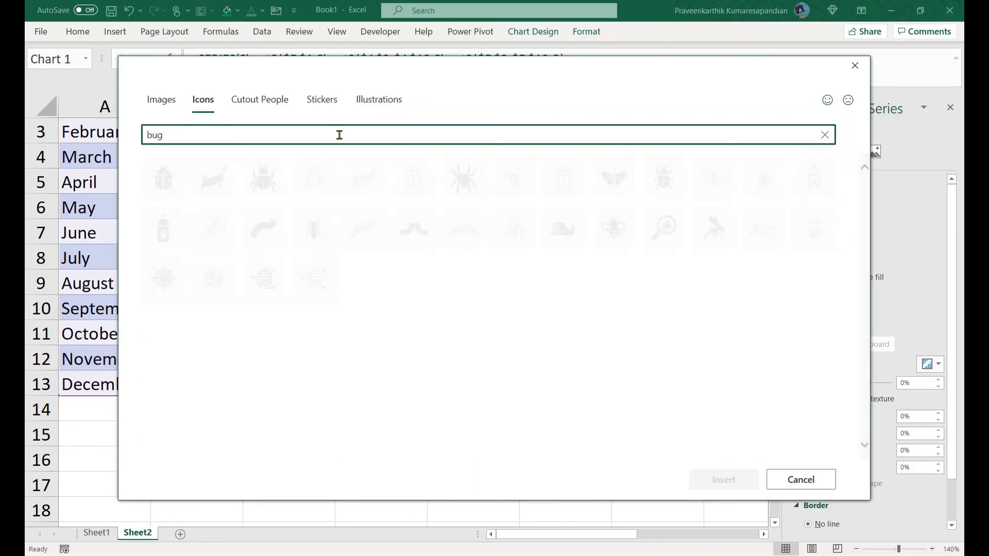
pyautogui.click(163, 179)
pyautogui.click(703, 479)
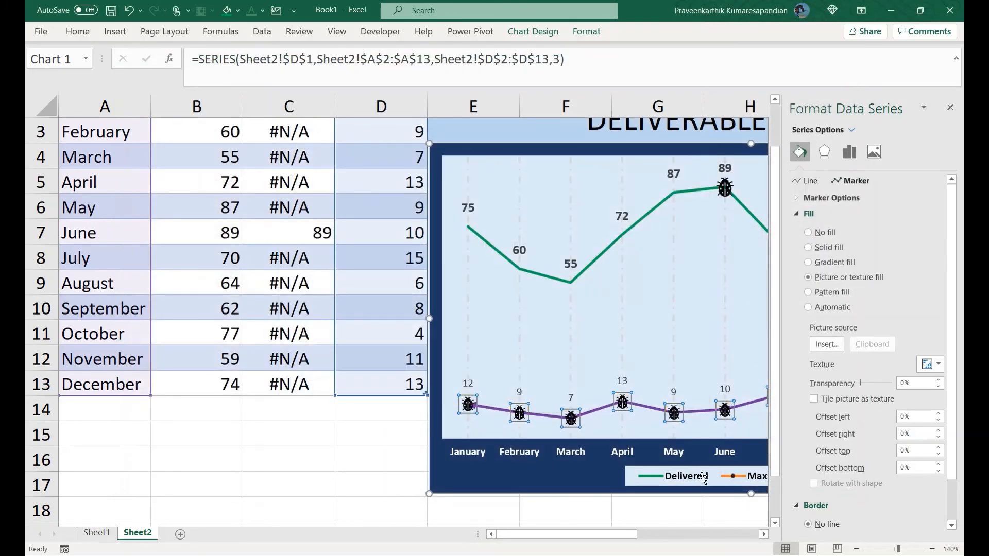
# Set the Maximum series' marker at the June peak to None
pyautogui.click(683, 281)
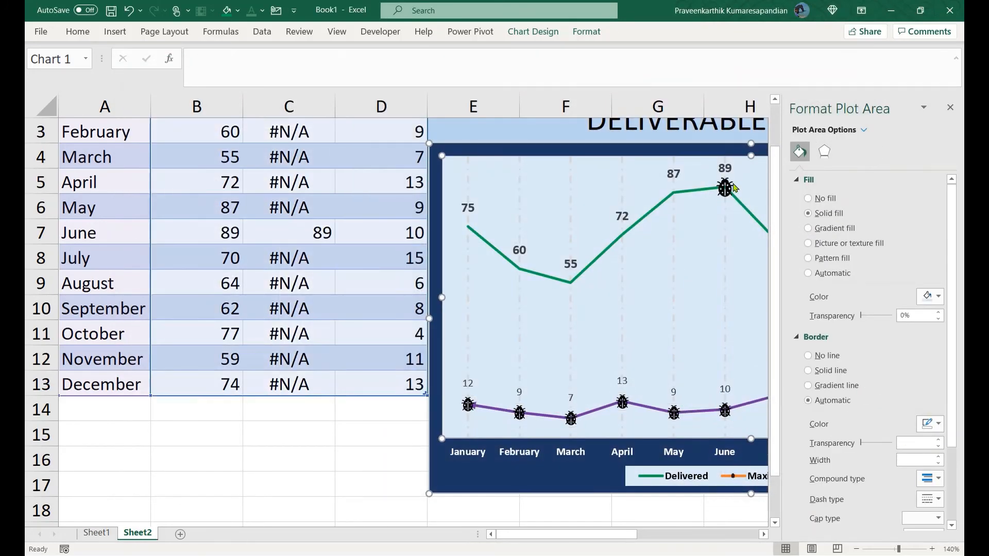
pyautogui.click(726, 189)
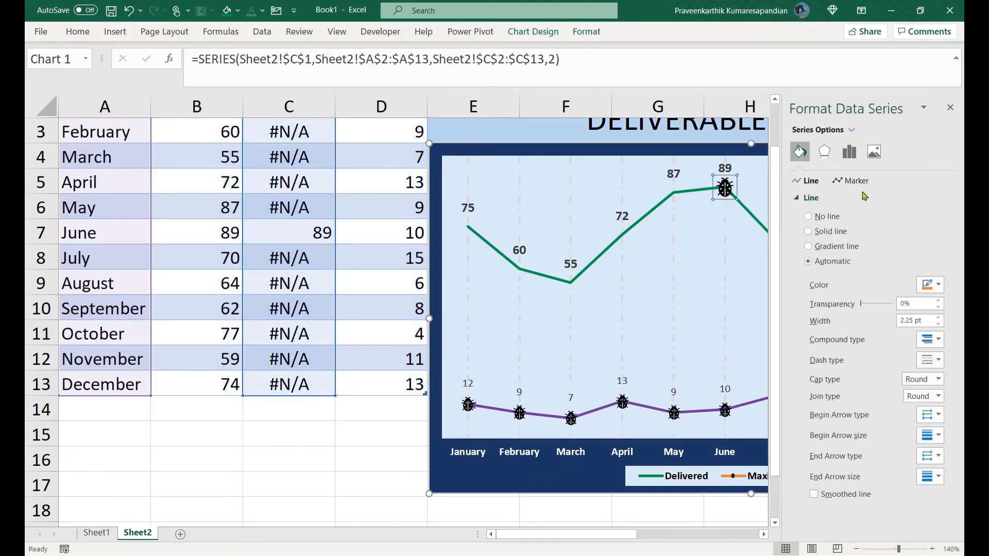
pyautogui.click(620, 400)
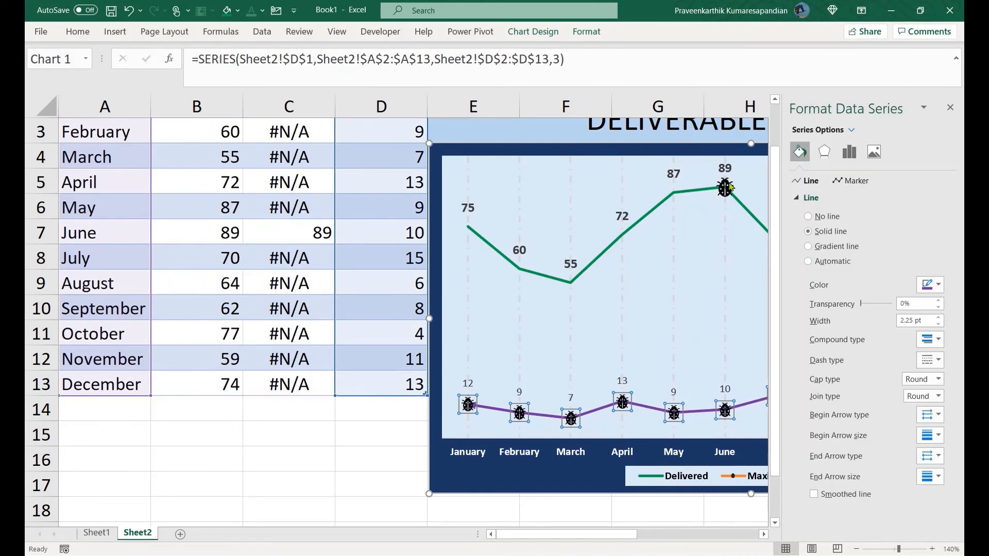
pyautogui.click(725, 188)
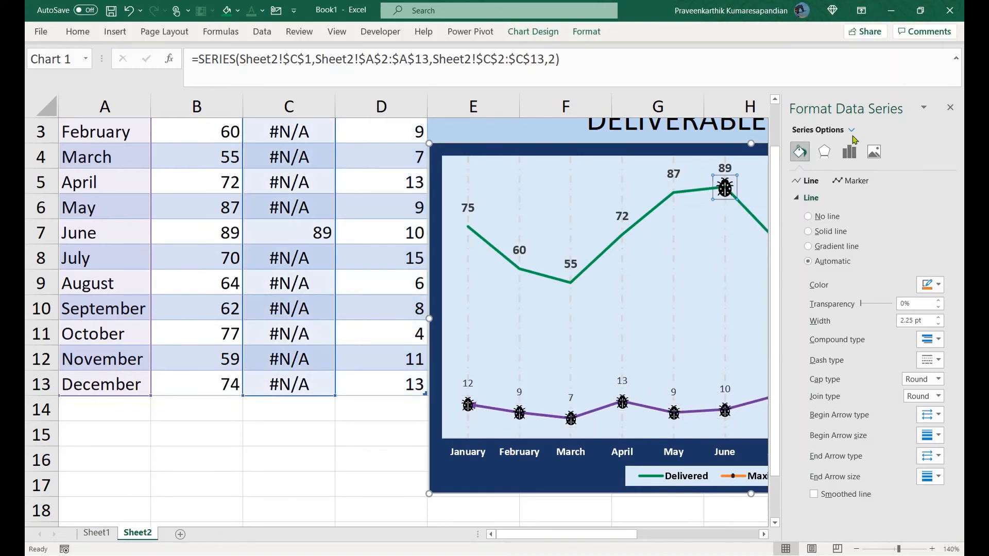
pyautogui.click(852, 181)
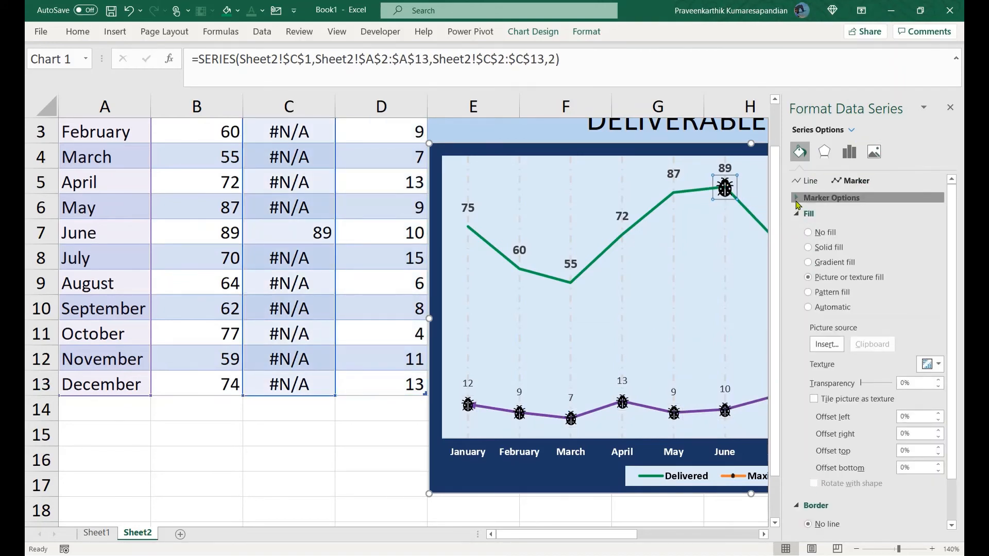
pyautogui.click(799, 198)
pyautogui.click(808, 231)
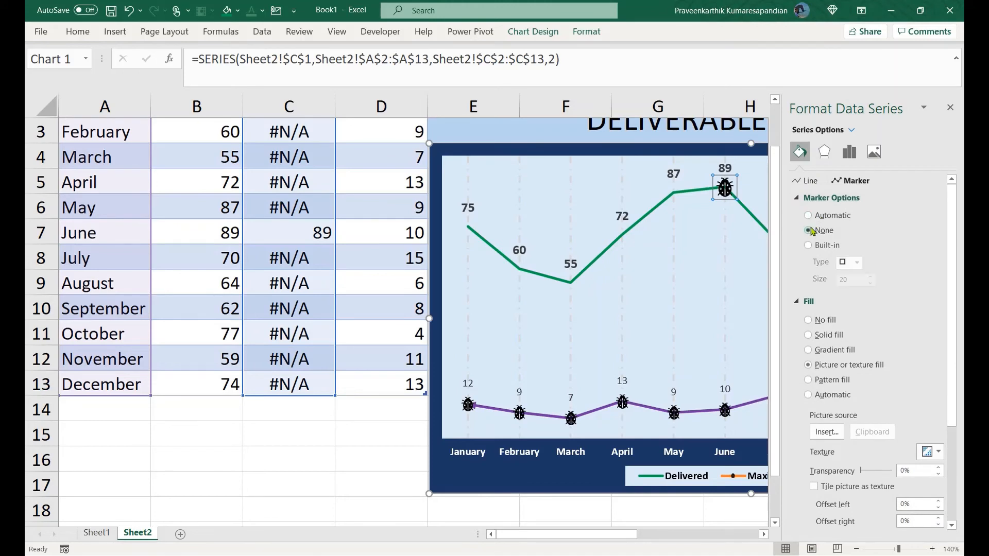
# Replace the Defects series' marker picture with the bugicon PNG from the Downloads folder
pyautogui.click(571, 420)
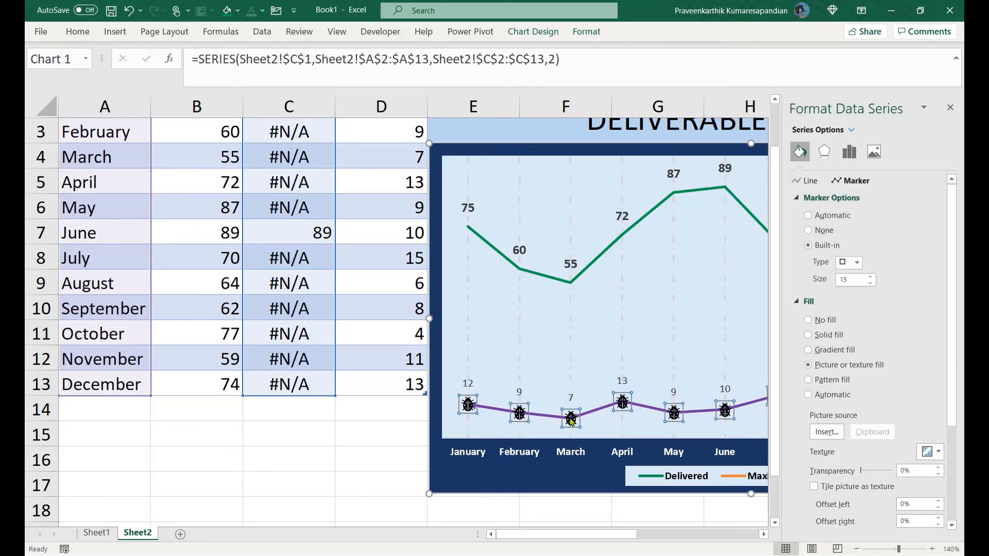
pyautogui.rightClick(571, 420)
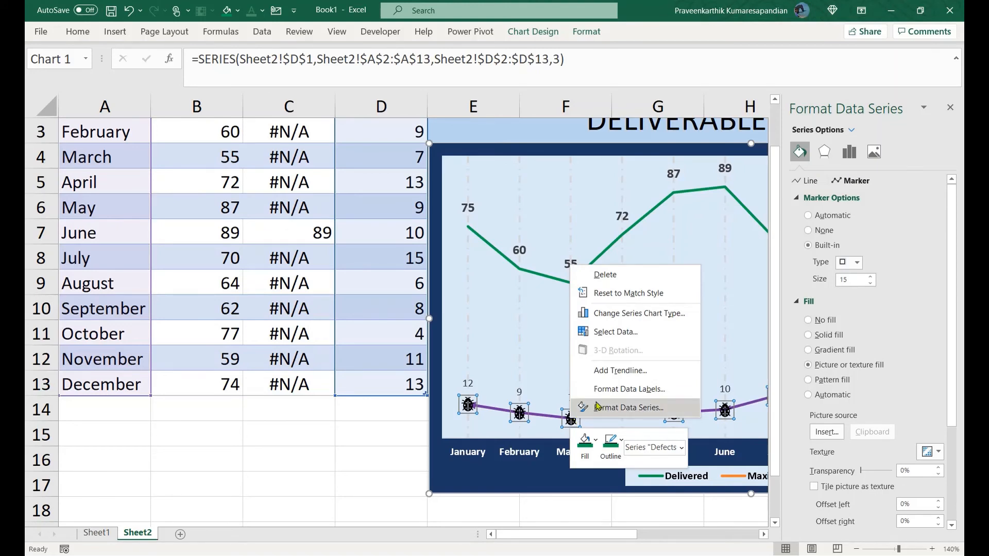
pyautogui.click(827, 432)
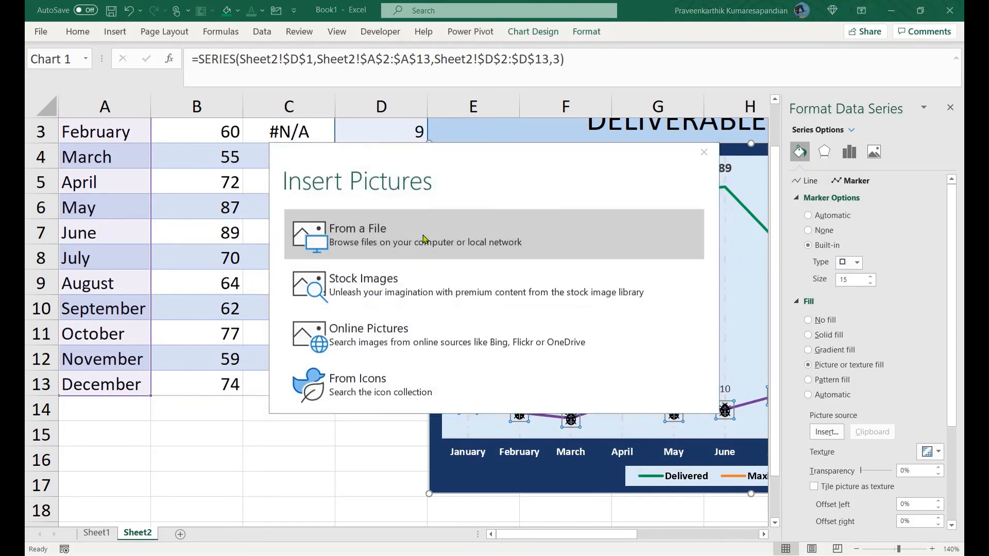
pyautogui.click(424, 238)
pyautogui.click(216, 127)
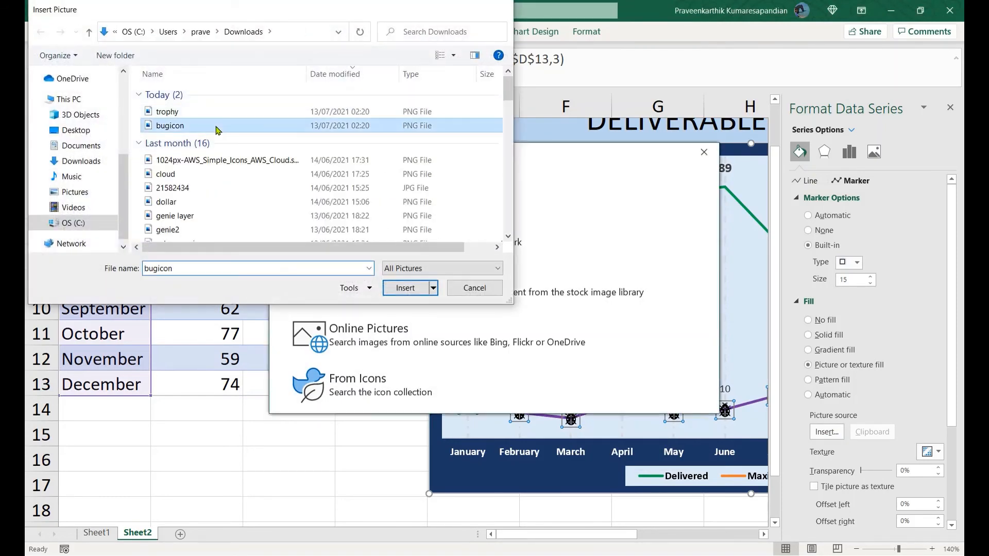
pyautogui.doubleClick(217, 127)
pyautogui.click(645, 260)
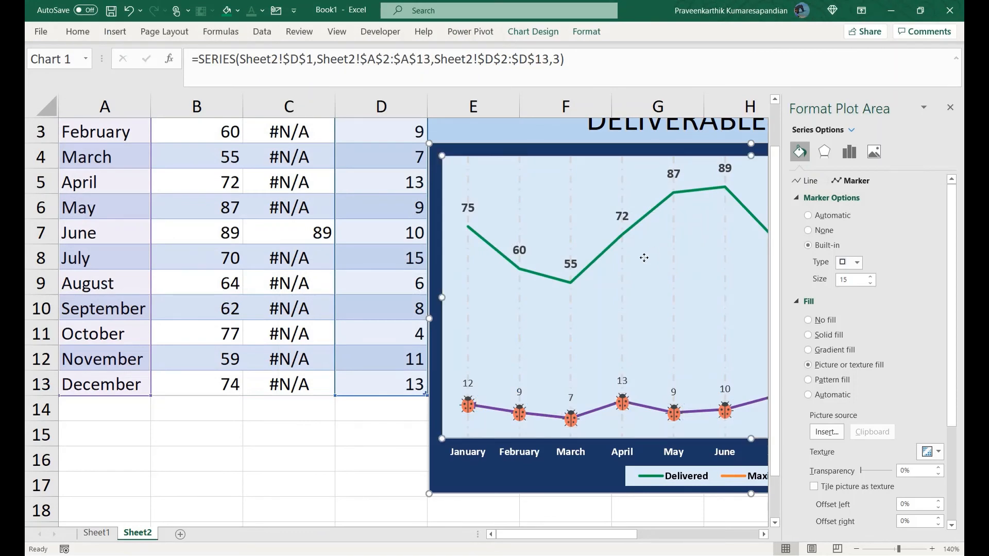
# Select the chart's Maximum series and switch its marker to the built-in option
pyautogui.click(758, 481)
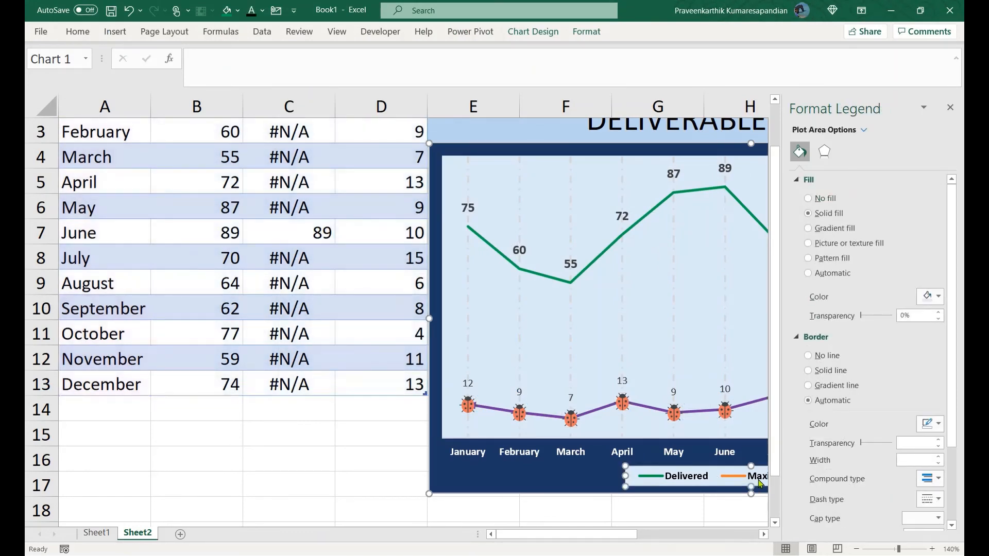
pyautogui.click(855, 130)
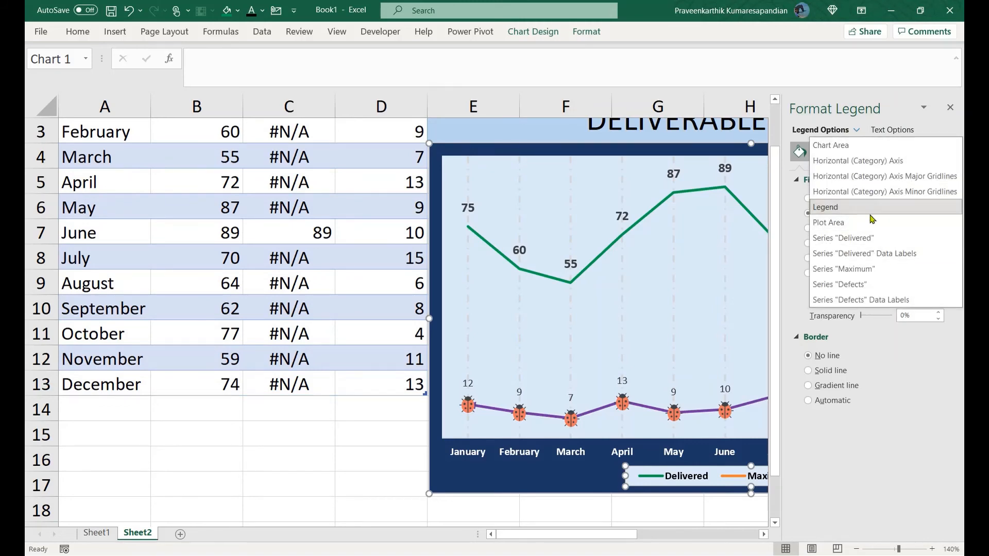
pyautogui.click(866, 268)
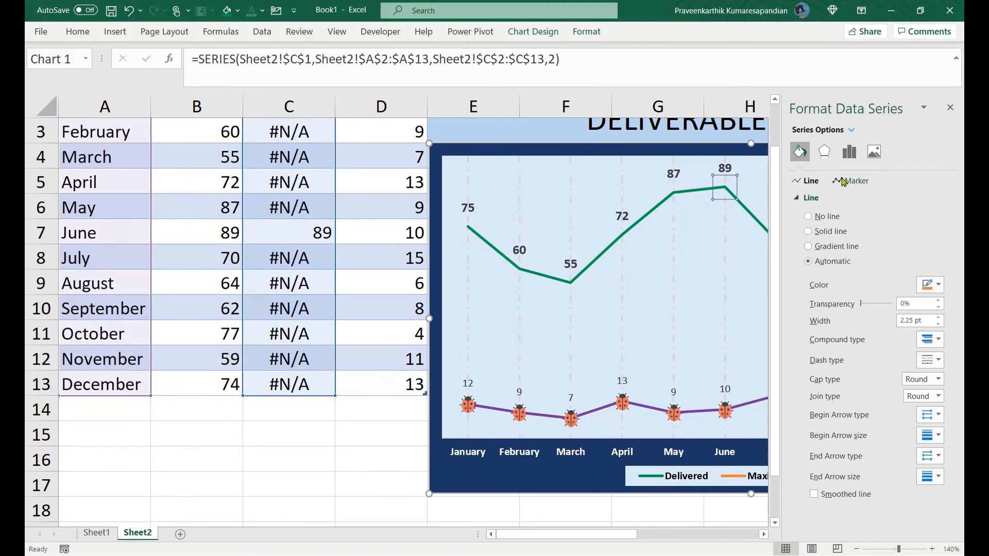
pyautogui.click(843, 181)
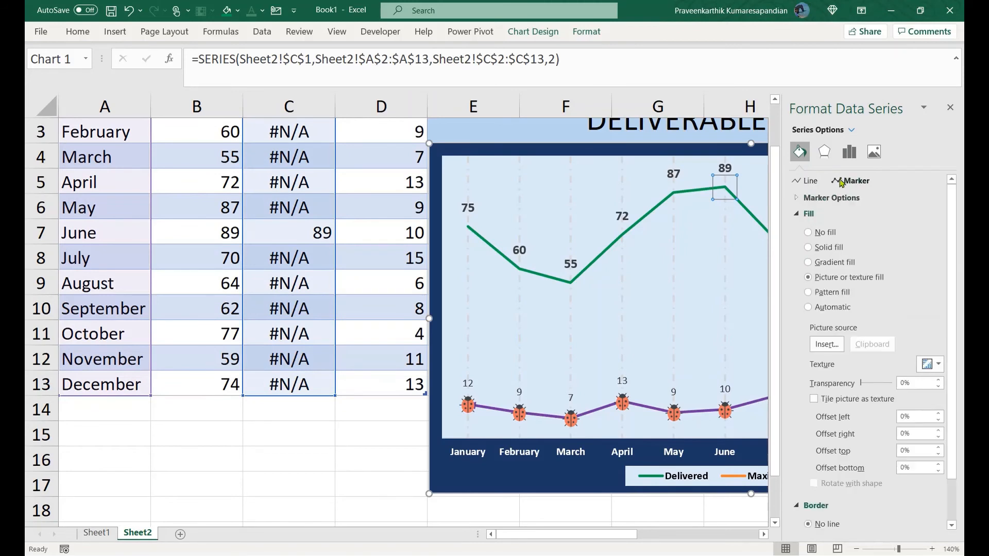
pyautogui.click(796, 199)
pyautogui.click(812, 245)
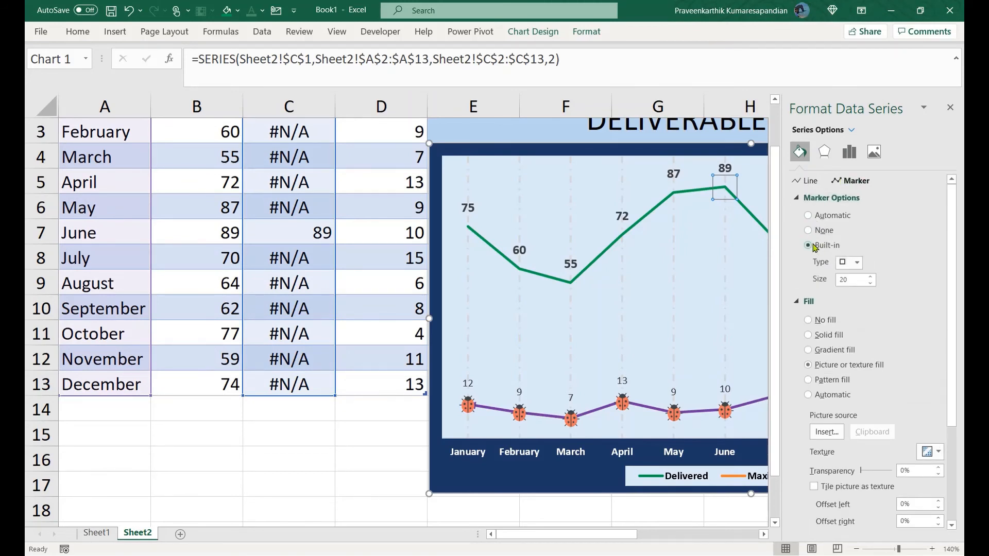
# Fill the Maximum series' marker with the trophy PNG from the Downloads folder and close the formatting settings
pyautogui.click(826, 431)
pyautogui.click(402, 238)
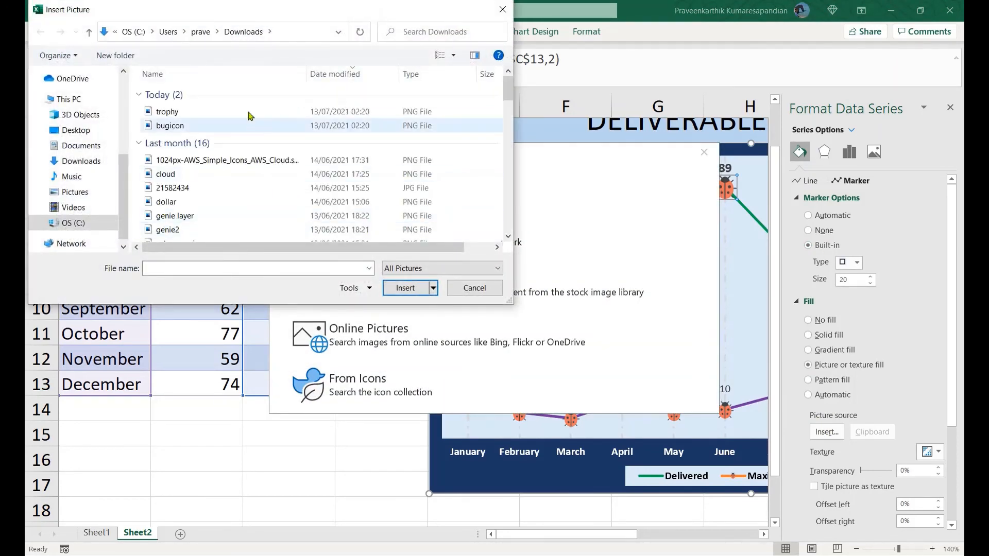
pyautogui.doubleClick(249, 111)
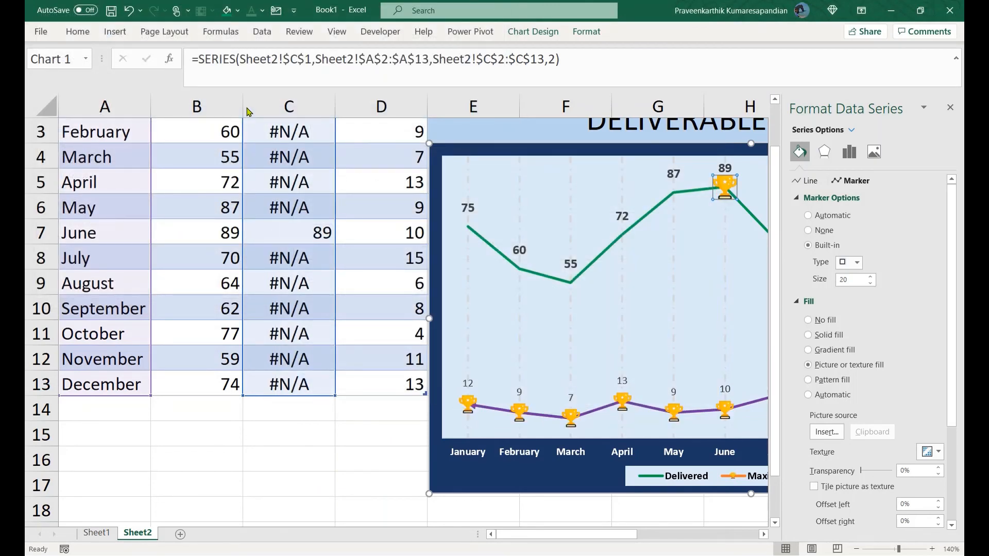
pyautogui.click(950, 108)
# Hide column C, which holds the Maximum values, in the worksheet
pyautogui.click(375, 495)
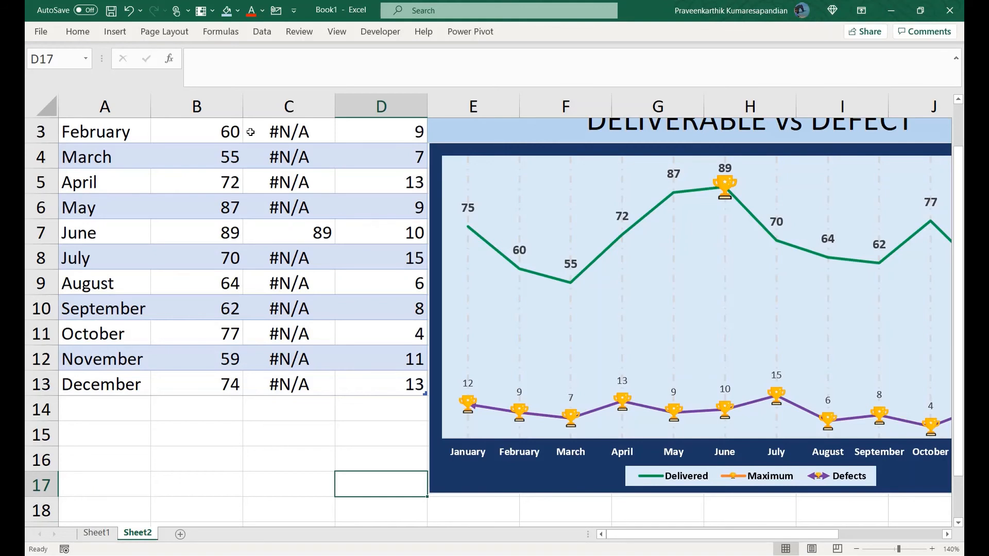
pyautogui.click(266, 109)
pyautogui.rightClick(267, 115)
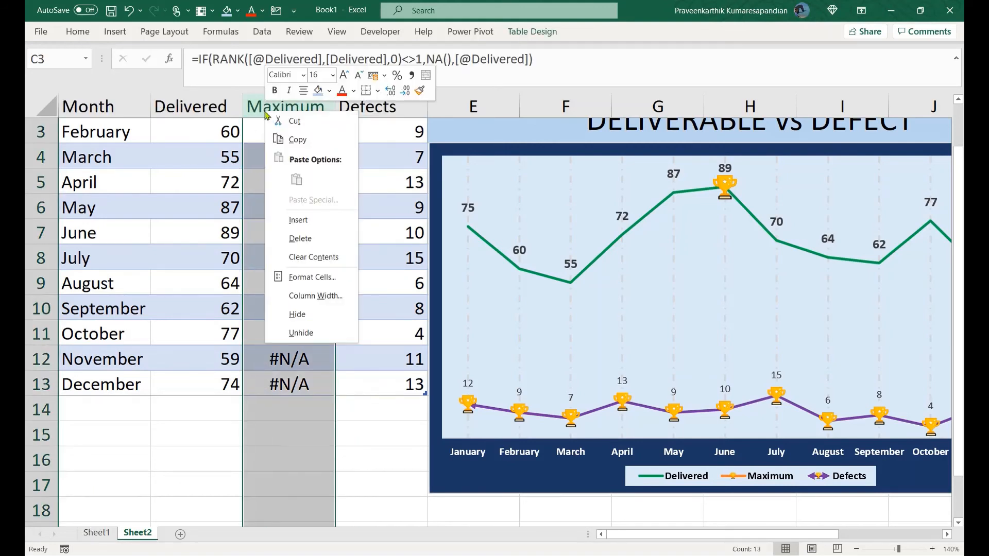
pyautogui.click(297, 315)
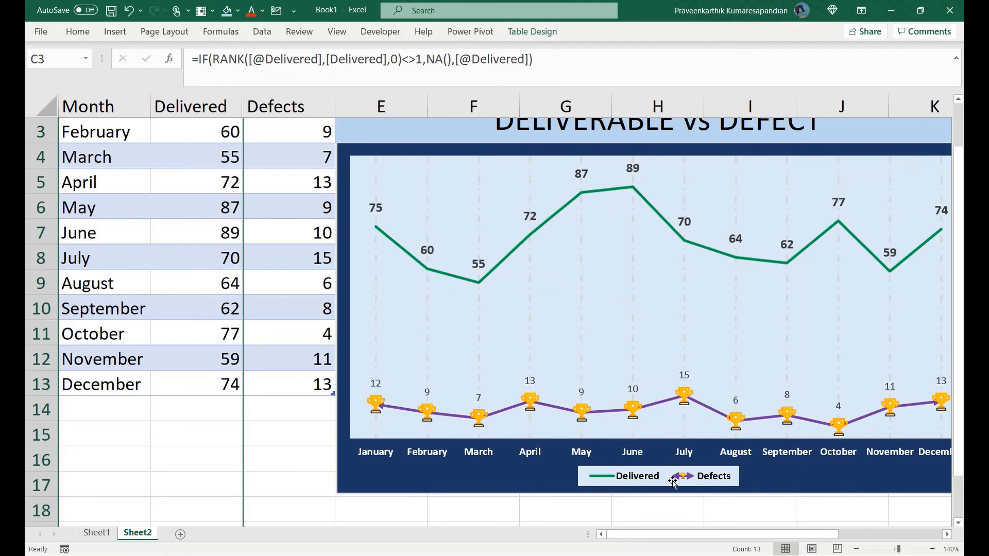
# Set the chart's data source options to show data in hidden rows and columns
pyautogui.rightClick(507, 465)
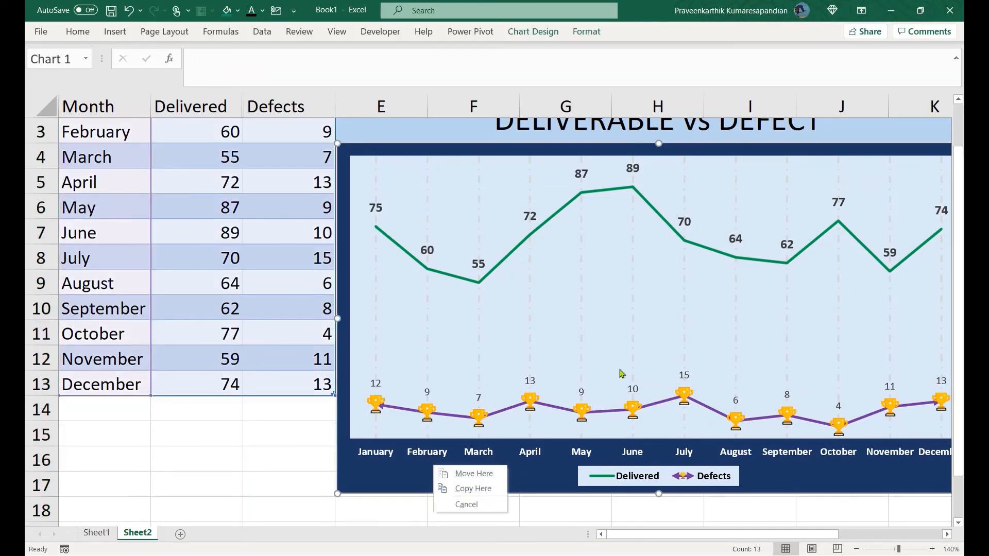
pyautogui.rightClick(614, 347)
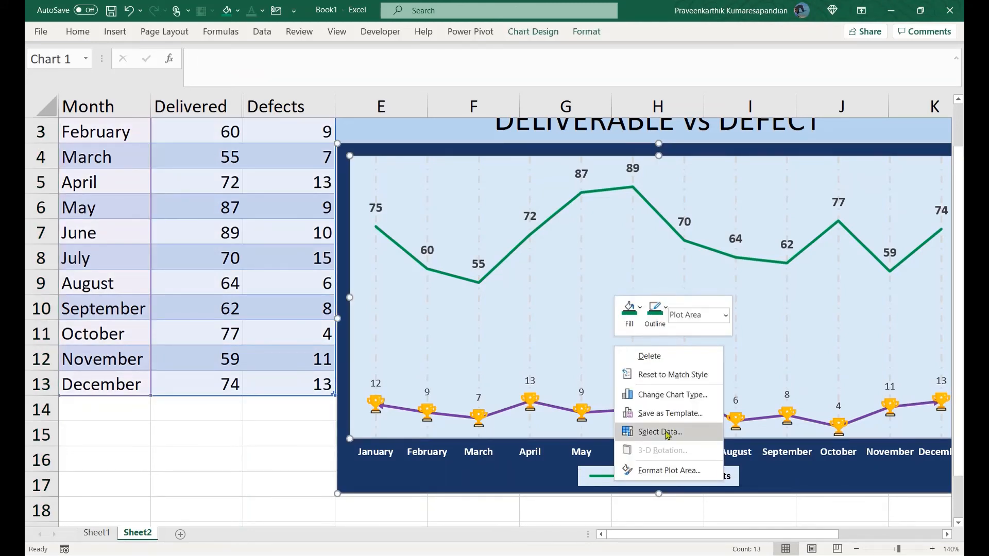
pyautogui.click(667, 435)
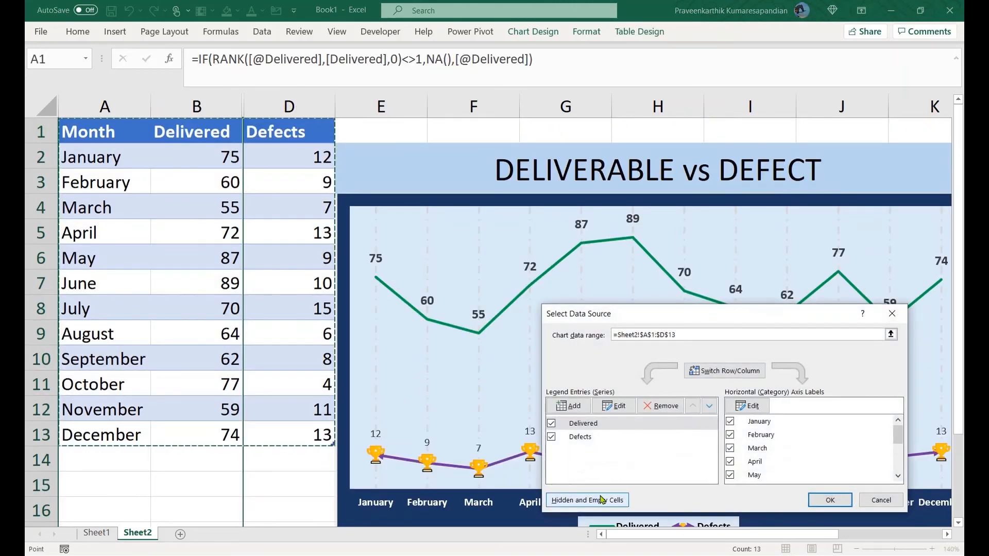
pyautogui.click(602, 499)
pyautogui.click(644, 436)
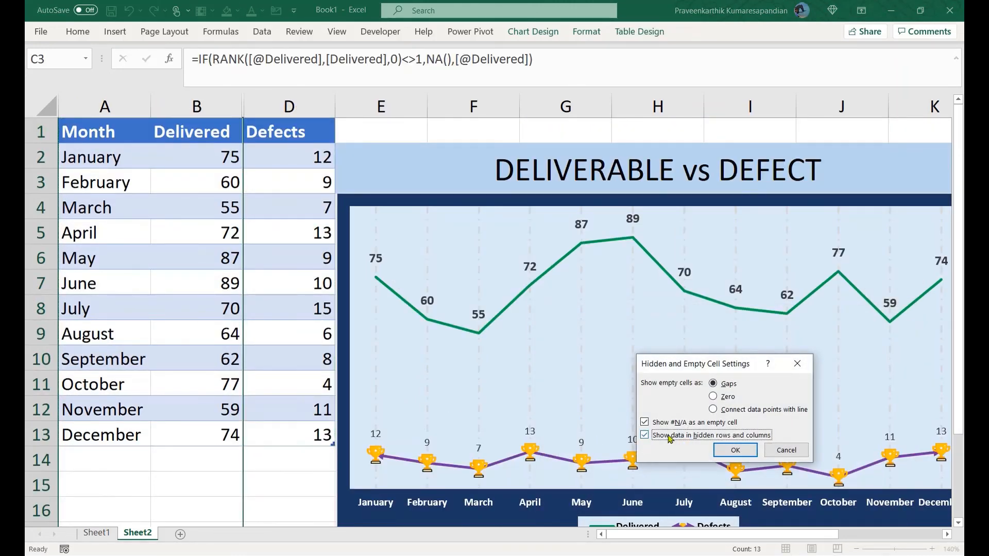
pyautogui.click(735, 450)
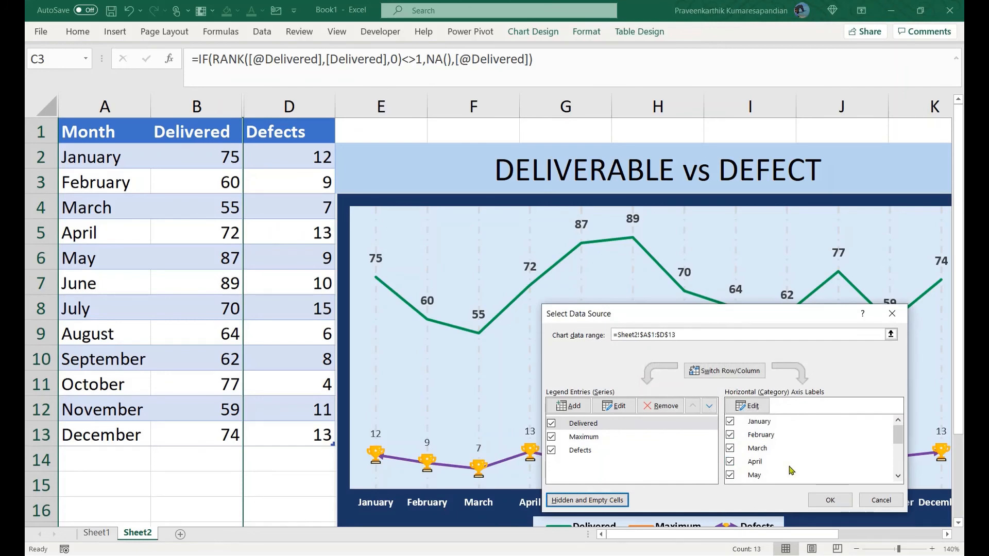
pyautogui.click(829, 499)
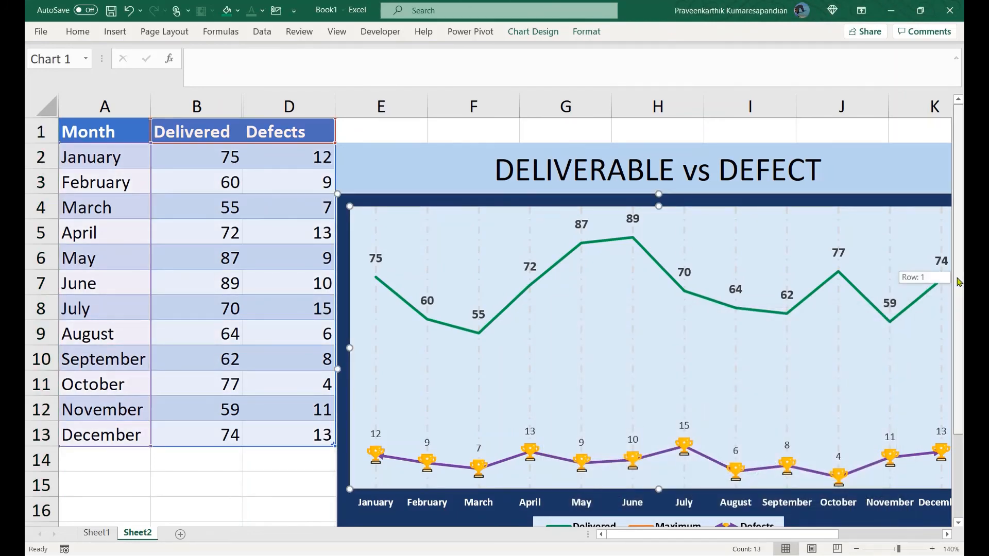
pyautogui.scroll(-1, 917, 273)
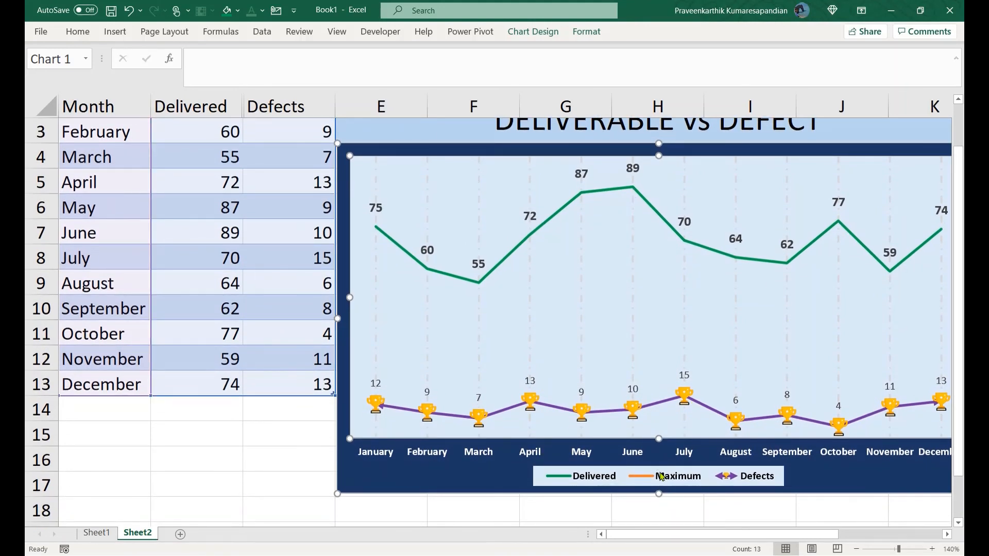
# Fill the Defects series' markers with the bugicon PNG from the Downloads folder
pyautogui.rightClick(723, 221)
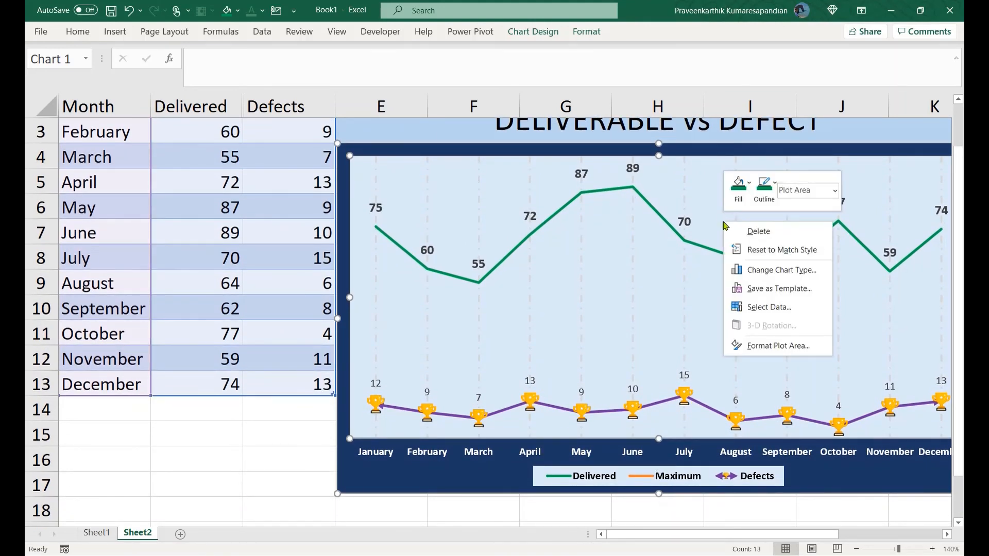
pyautogui.click(768, 349)
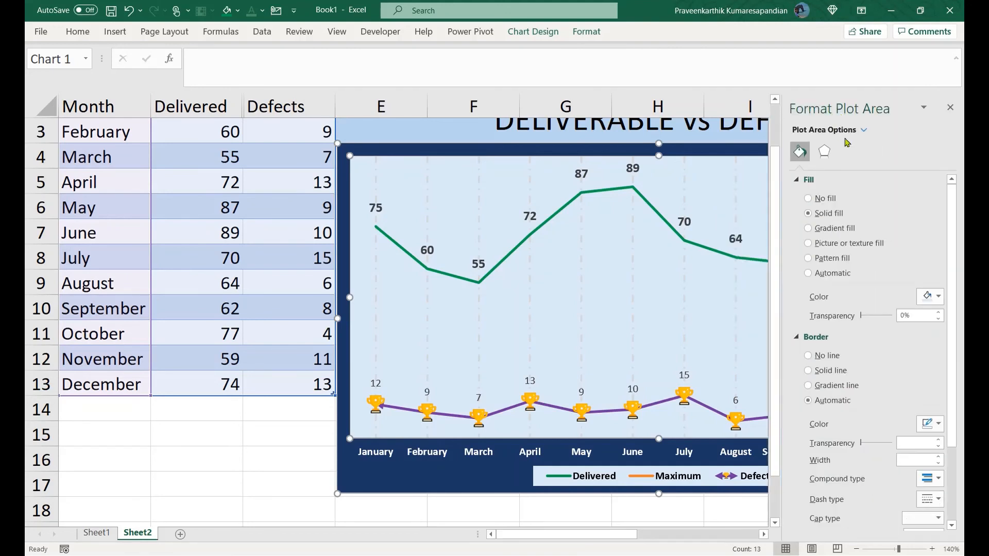
pyautogui.click(864, 130)
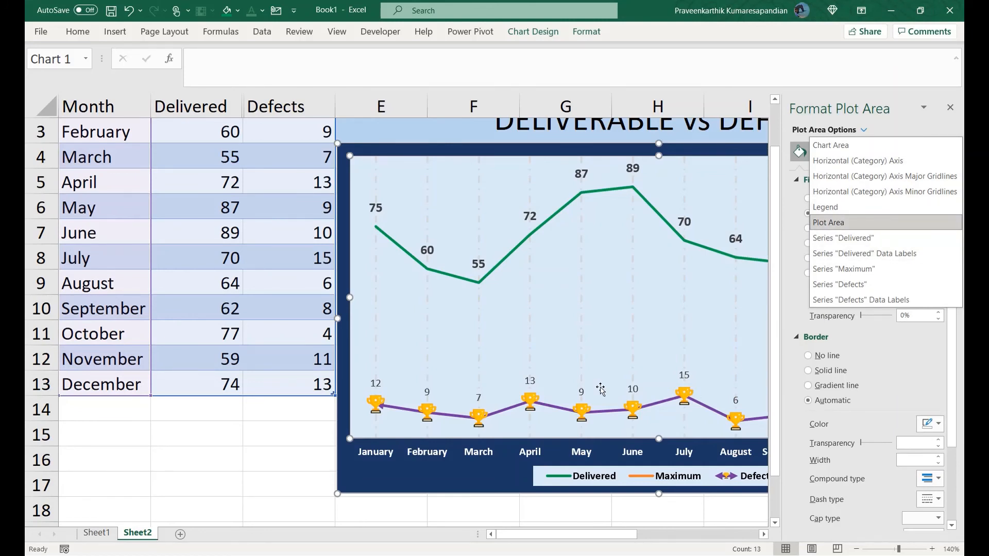
pyautogui.click(577, 411)
pyautogui.click(577, 412)
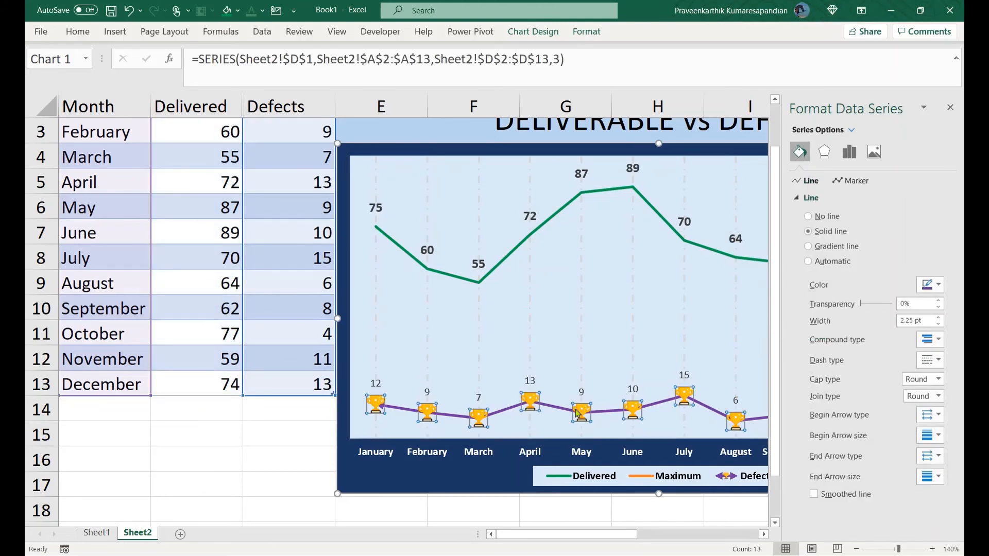
pyautogui.click(850, 180)
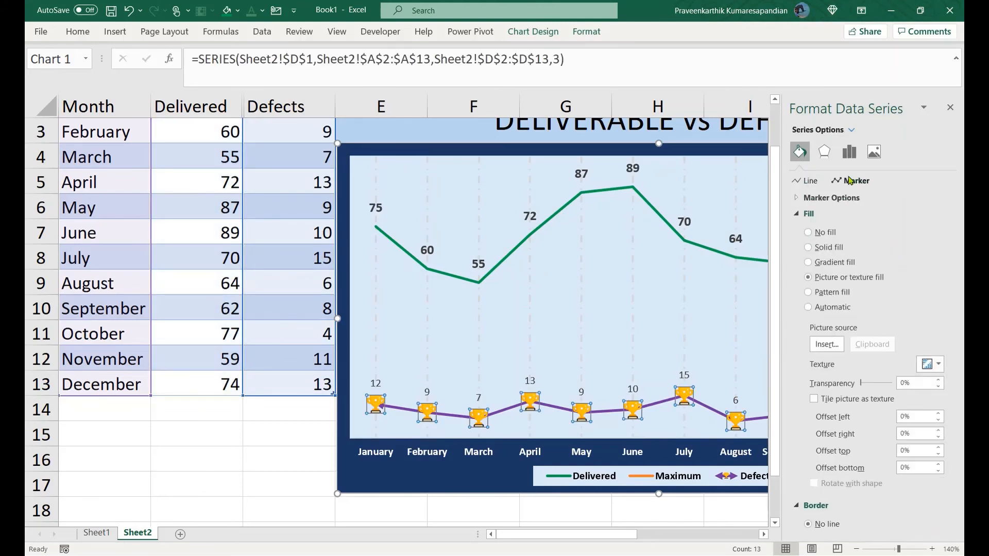
pyautogui.click(814, 343)
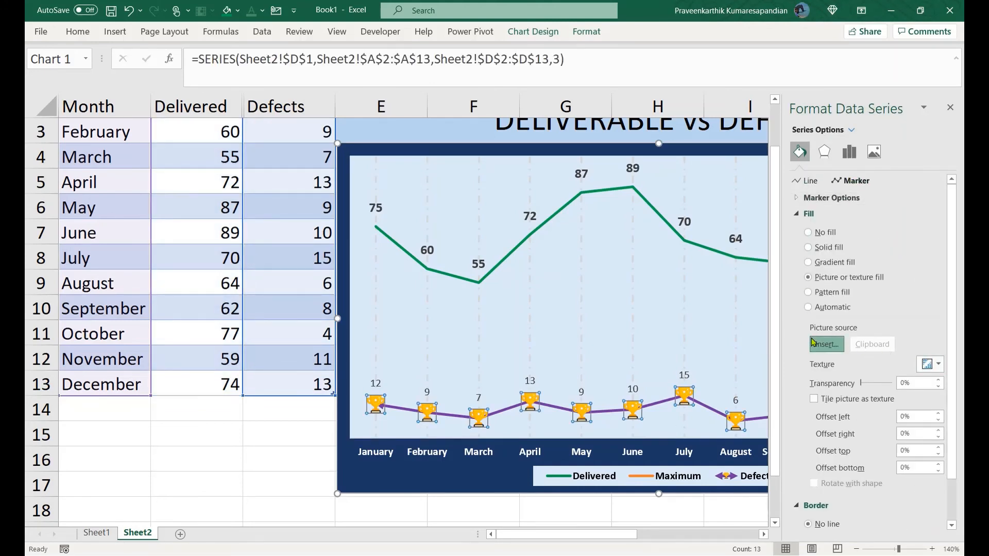
pyautogui.click(433, 222)
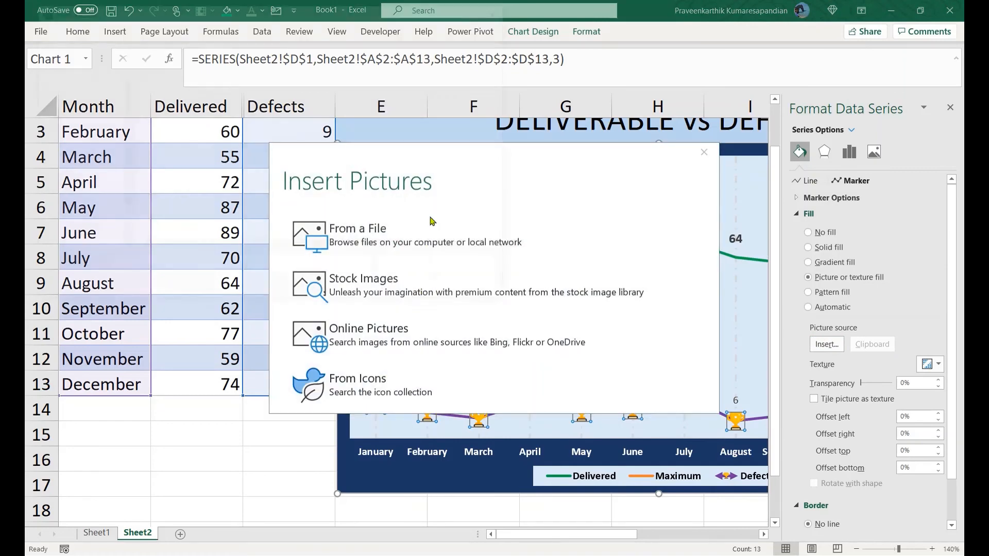
pyautogui.doubleClick(170, 126)
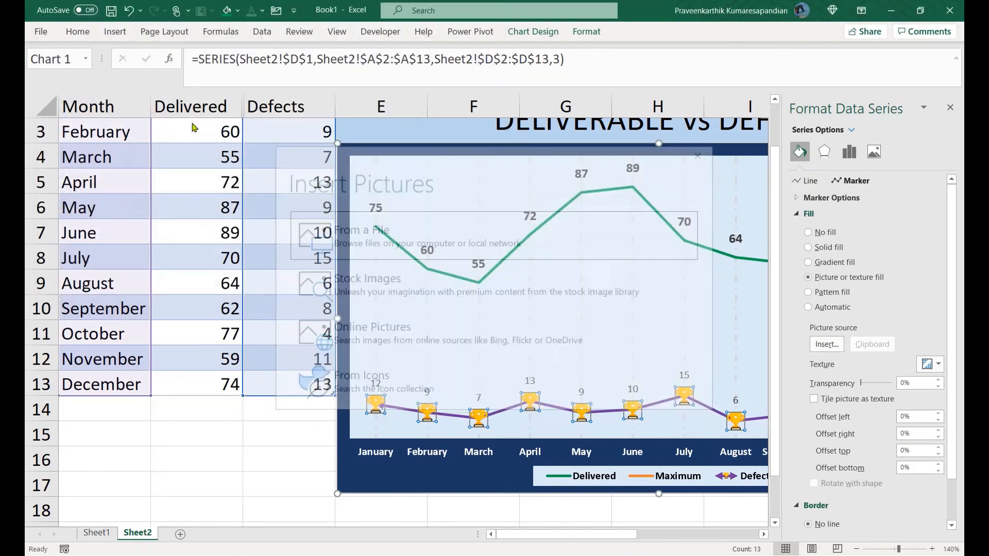
pyautogui.click(573, 298)
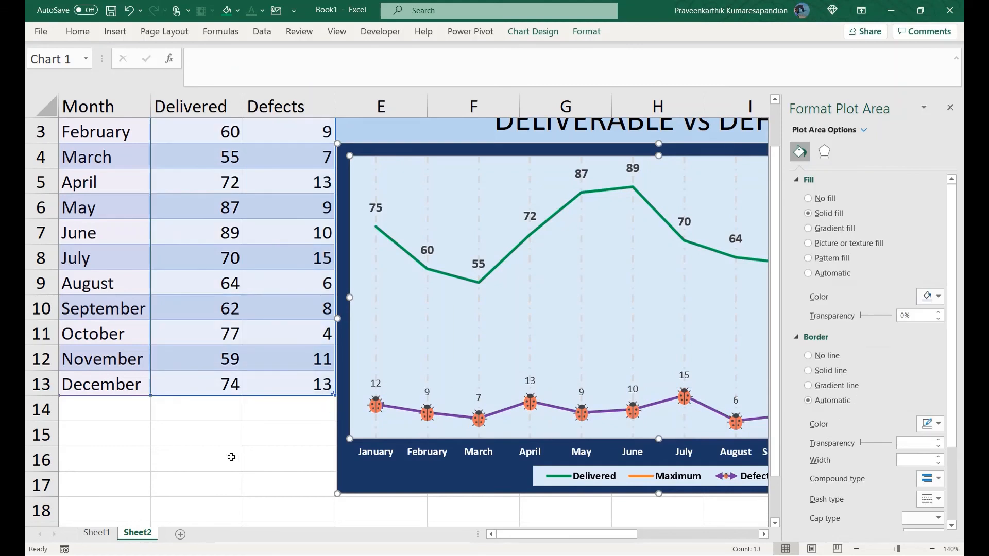
# Select the chart's Maximum series, try the built-in marker option, and set the marker back to None
pyautogui.click(224, 467)
pyautogui.click(653, 479)
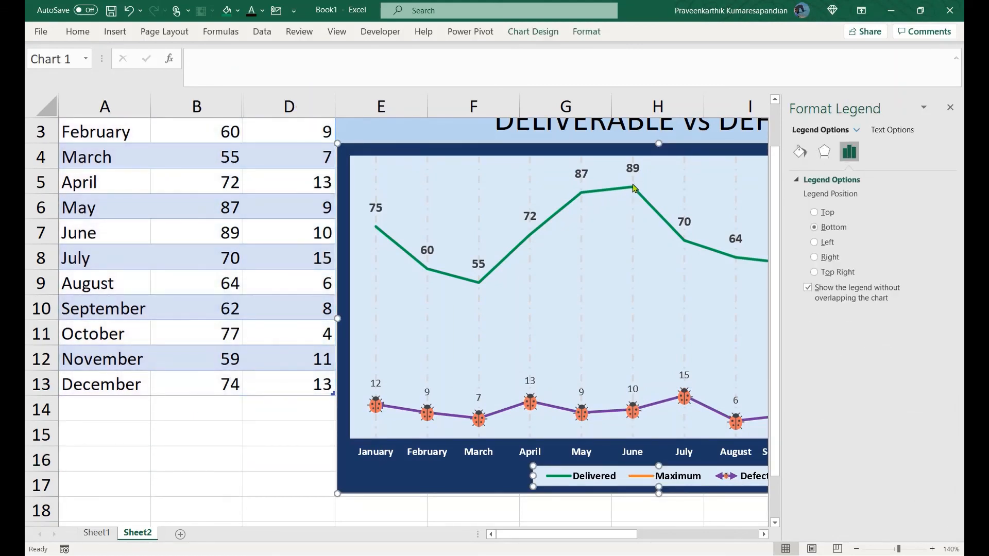
pyautogui.click(857, 131)
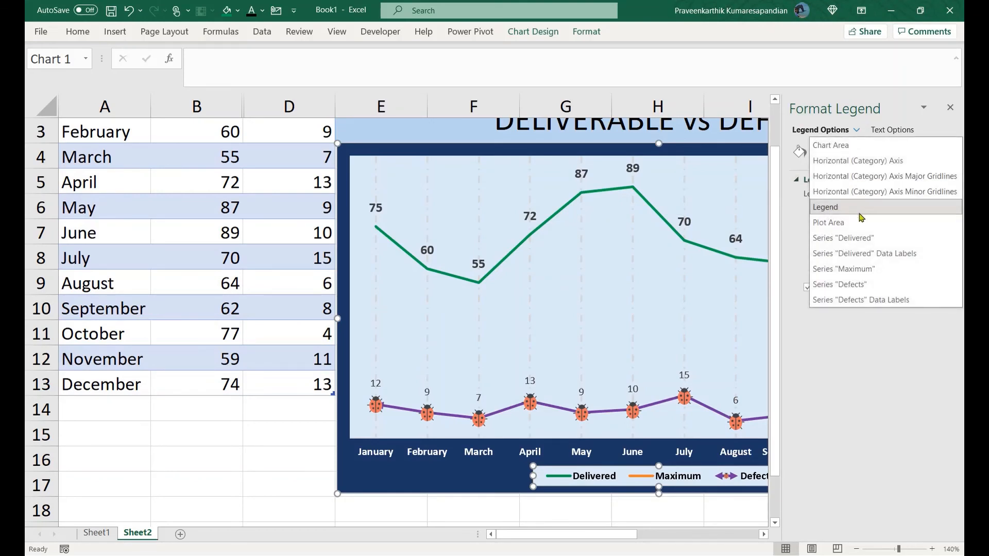
pyautogui.click(858, 269)
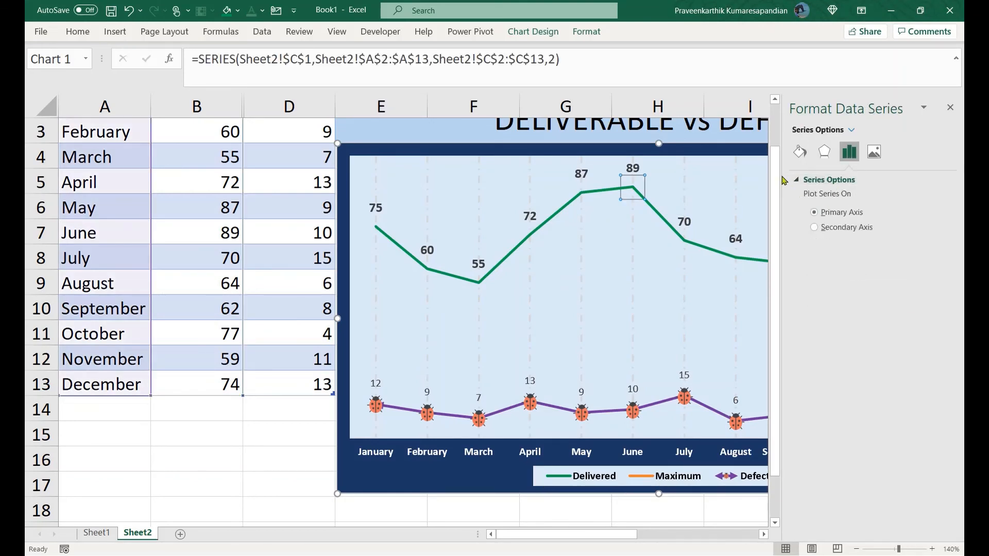
pyautogui.click(800, 152)
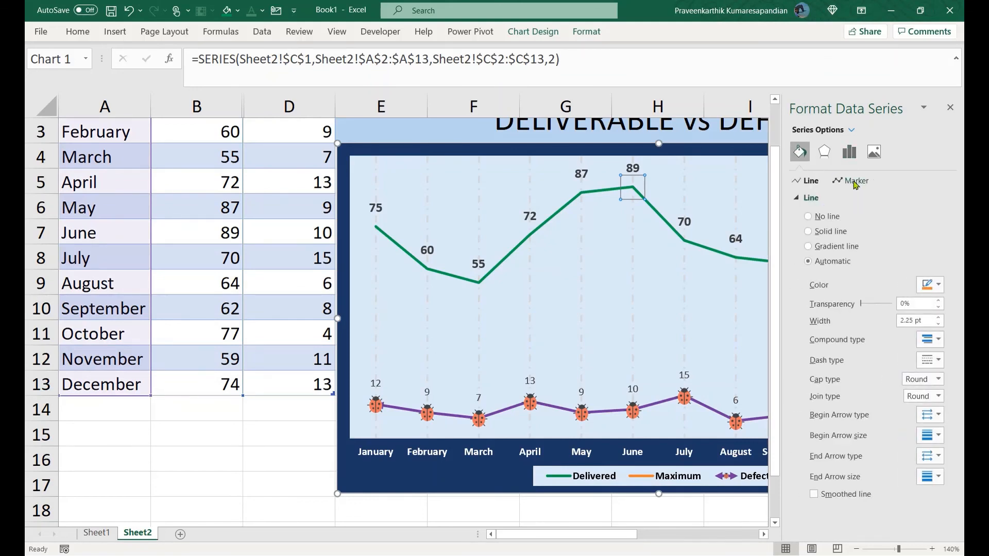
pyautogui.click(855, 181)
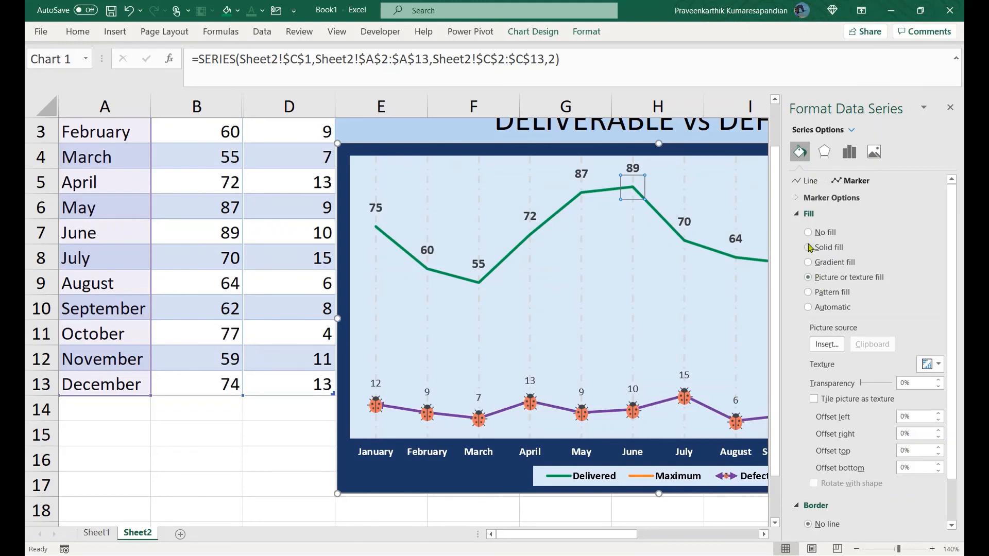
pyautogui.click(797, 199)
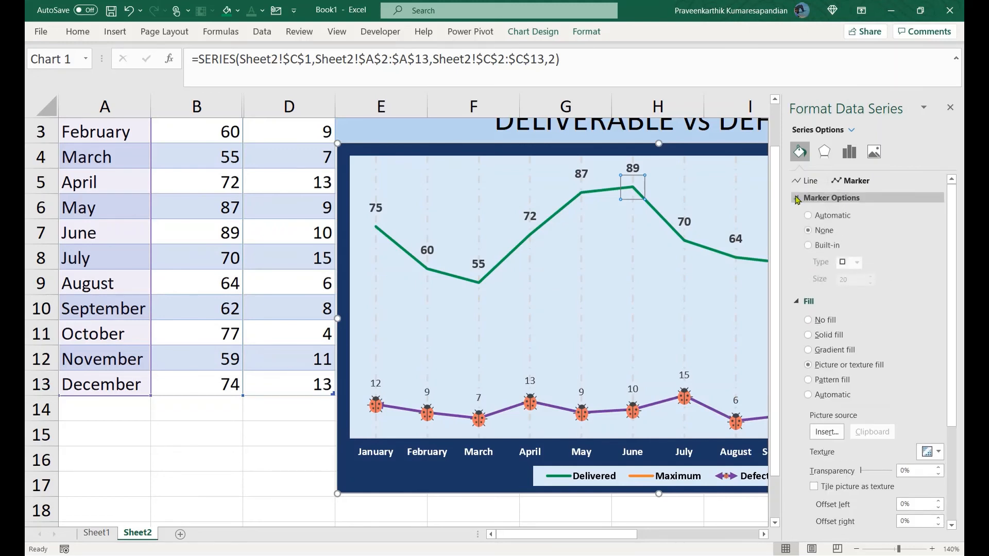
pyautogui.click(808, 246)
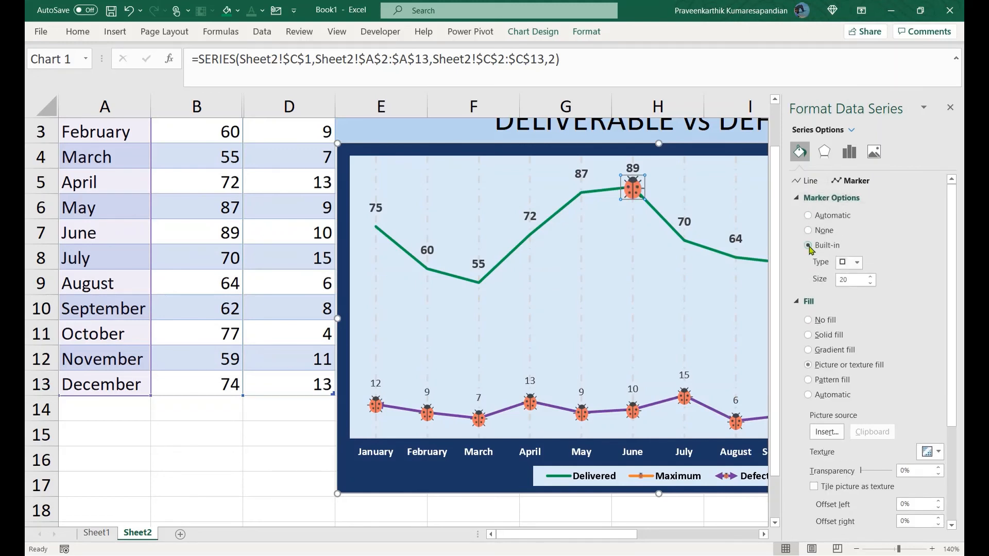
pyautogui.click(808, 230)
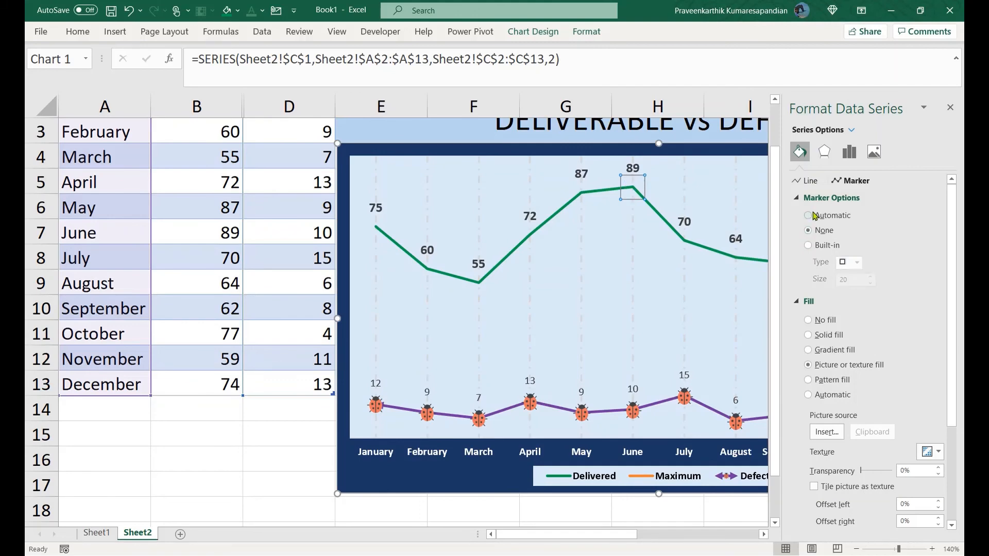
# Try to fill the Maximum series' marker with the trophy PNG from the Downloads folder, and undo it
pyautogui.click(826, 433)
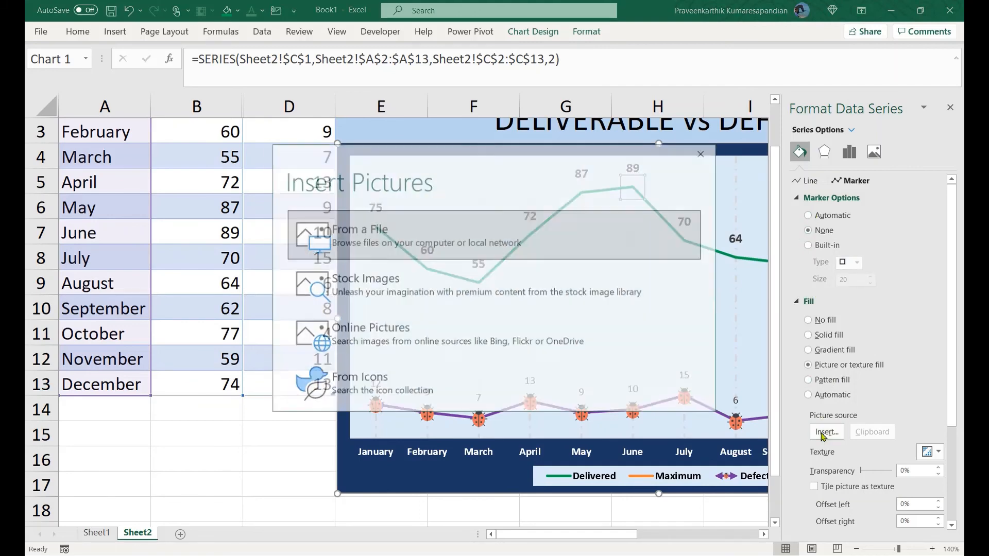
pyautogui.click(404, 237)
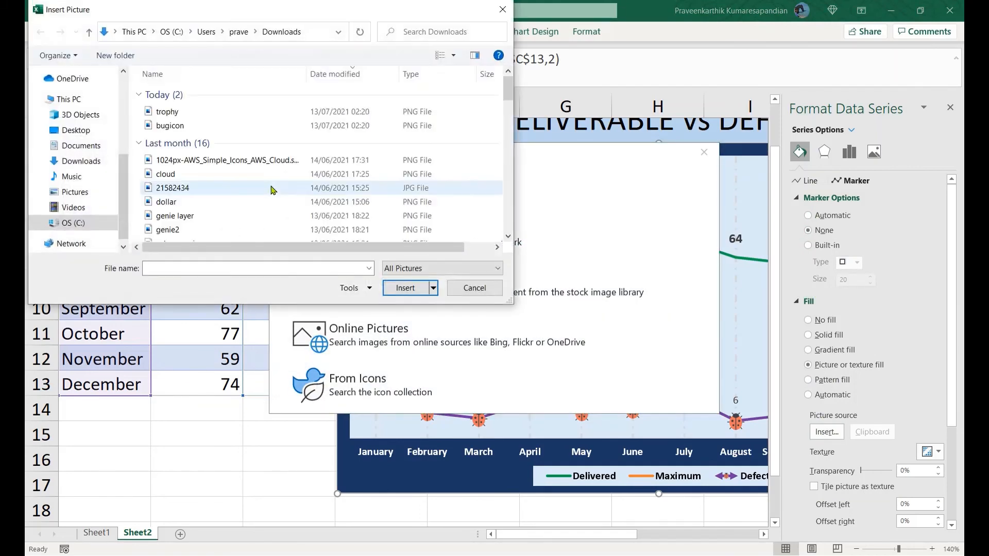
pyautogui.click(205, 117)
pyautogui.doubleClick(204, 119)
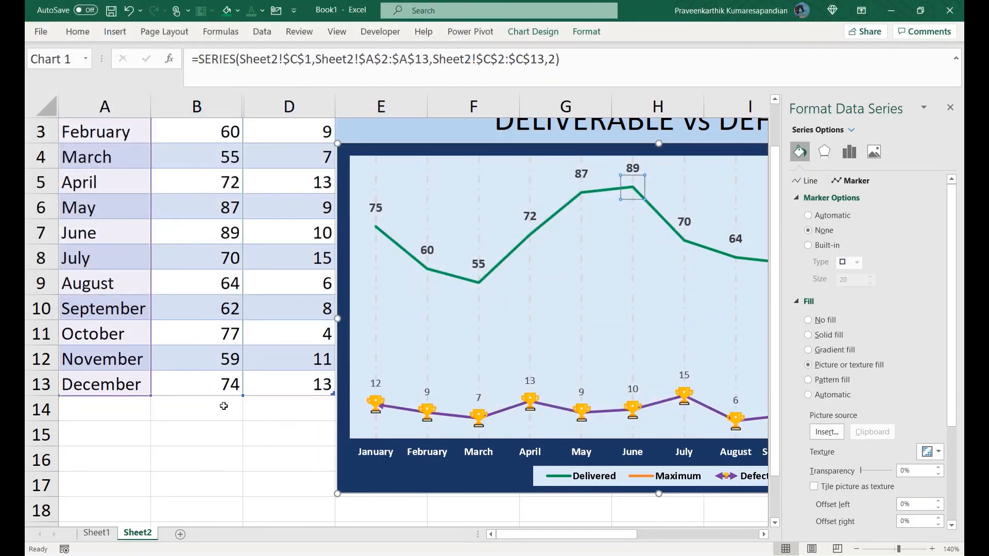
pyautogui.hotkey('ctrl', 'z')
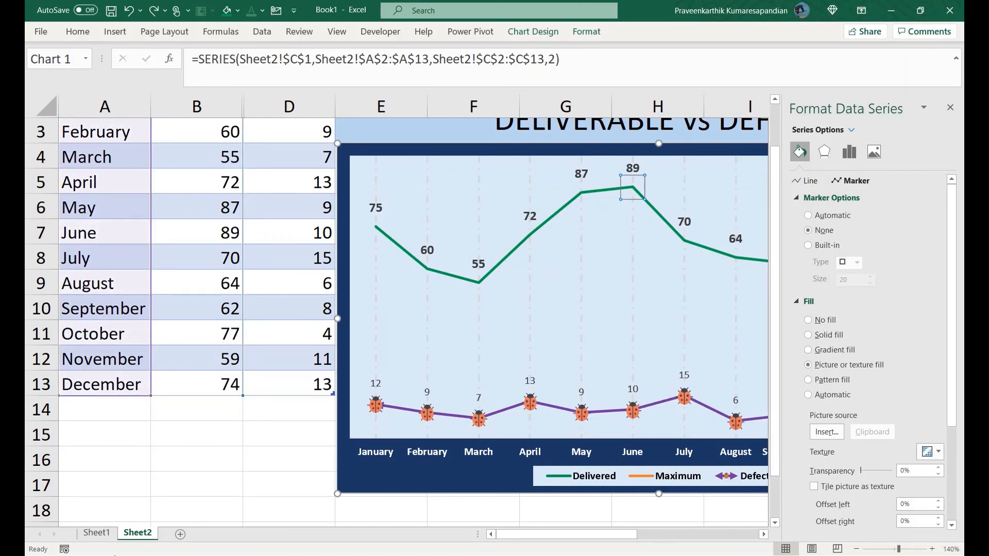
# Switch to Sheet1, select the trophy marker of its chart's Maximum series, and close the formatting settings
pyautogui.click(96, 533)
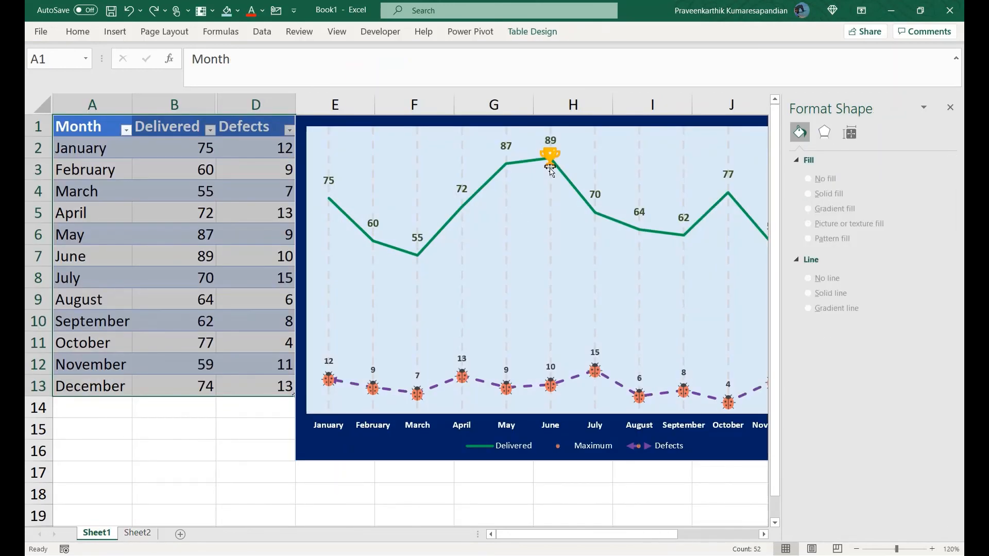
pyautogui.click(550, 164)
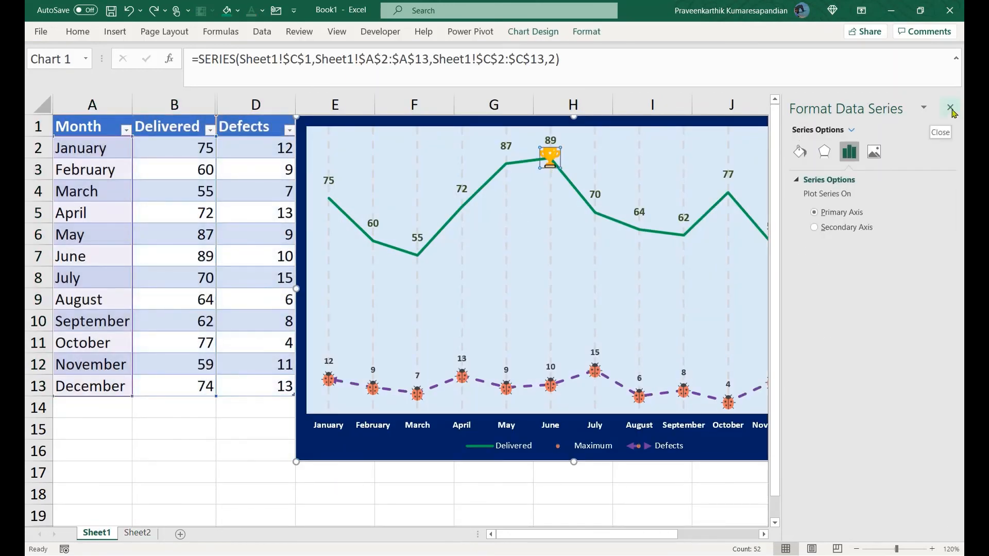
pyautogui.click(950, 108)
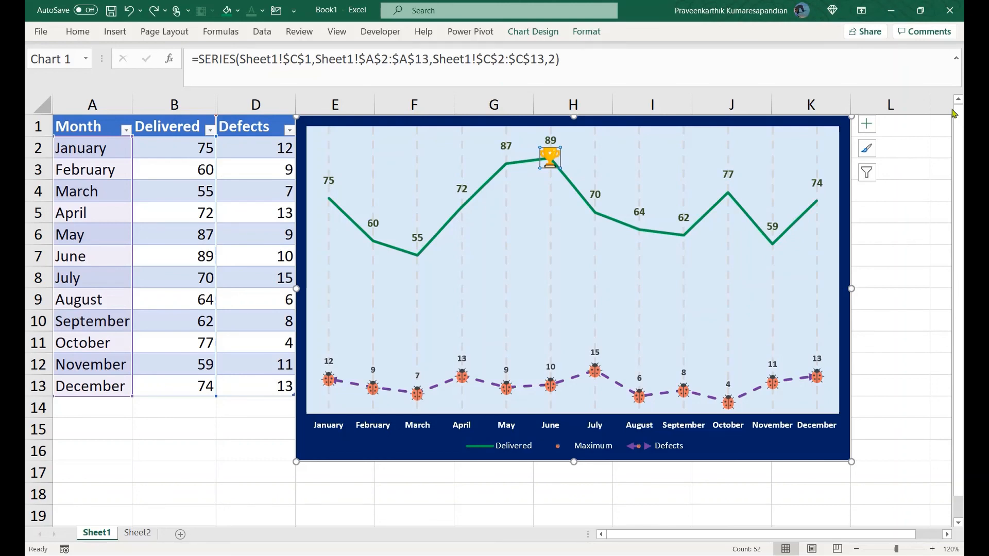
# Examine the line and marker fill settings of the Defects series in Sheet1's chart, and select the Delivered data labels
pyautogui.click(462, 377)
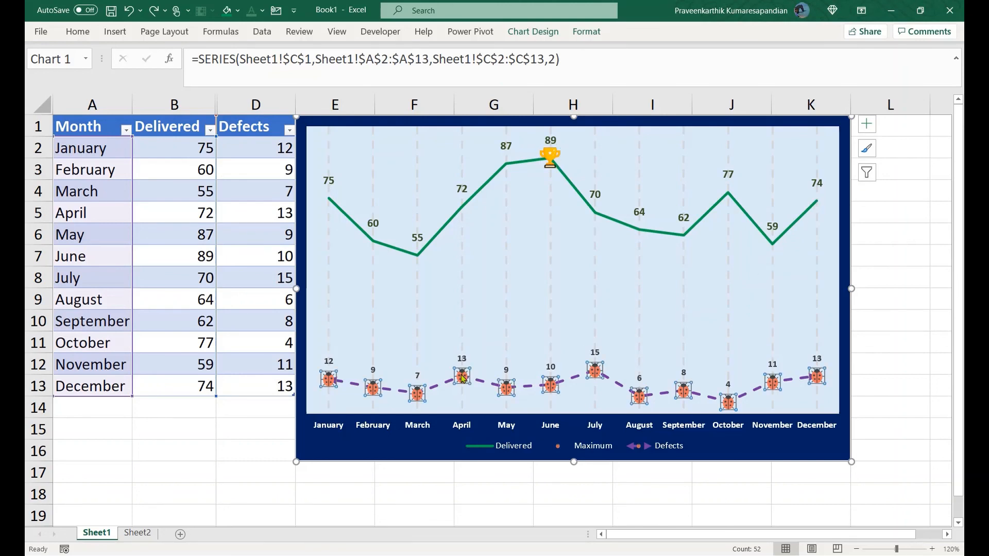
pyautogui.rightClick(462, 377)
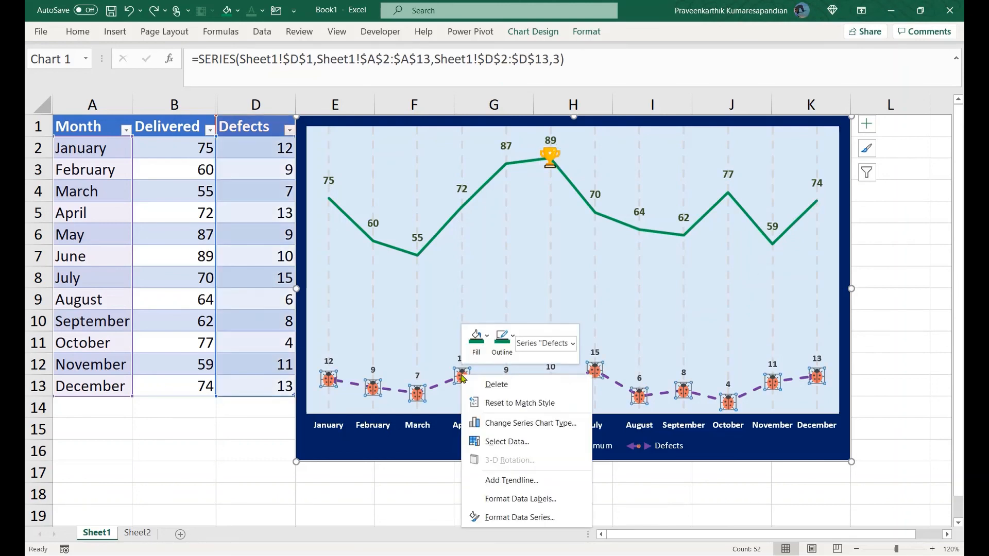
pyautogui.click(511, 517)
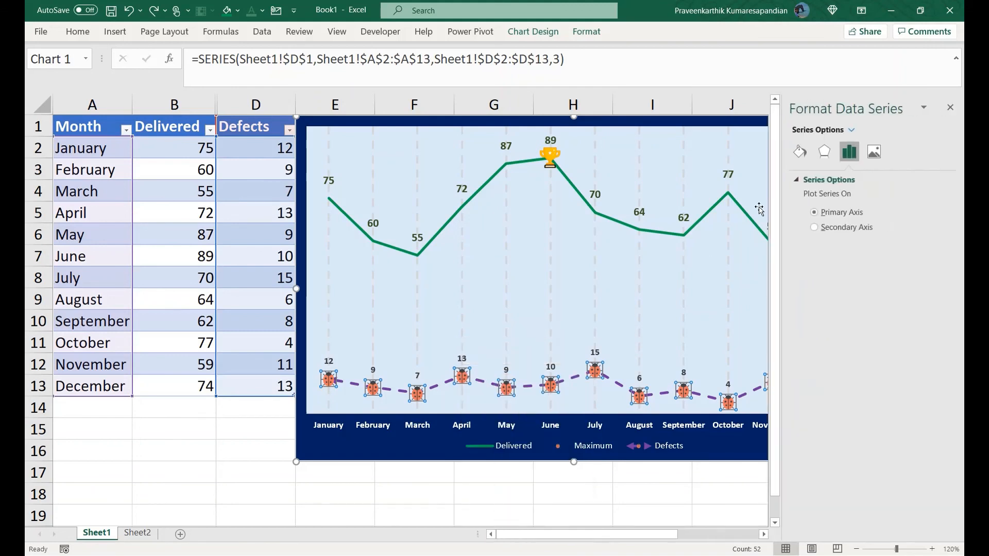
pyautogui.click(802, 154)
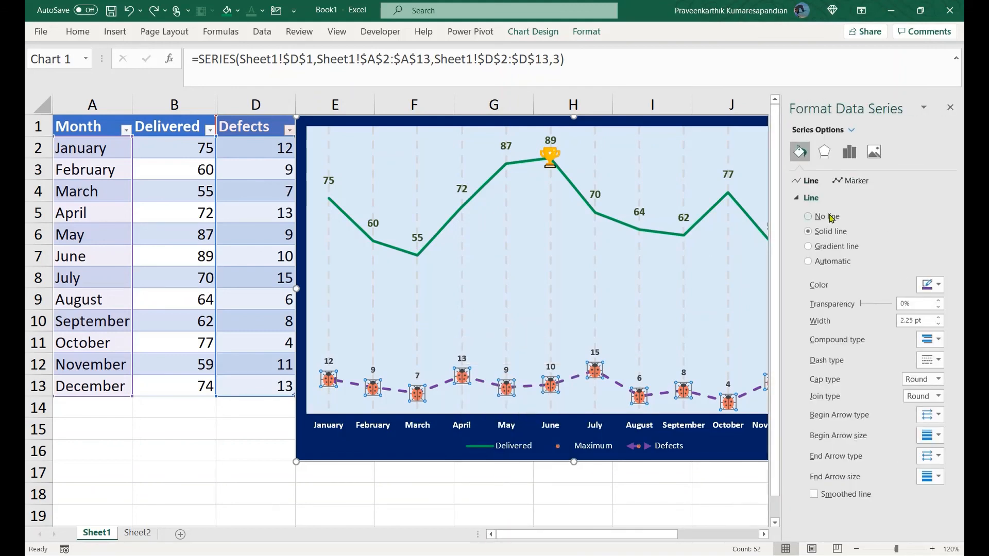
pyautogui.click(845, 181)
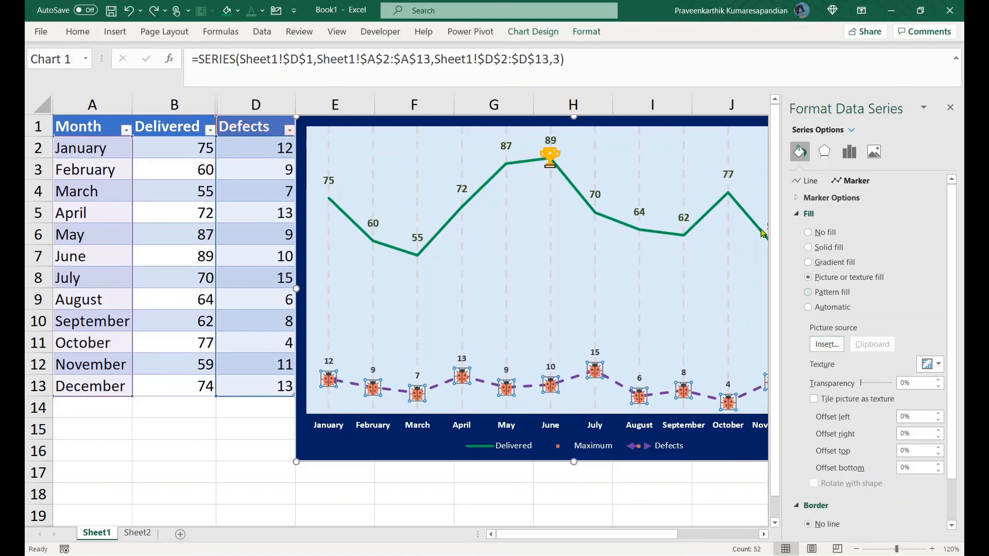
pyautogui.click(551, 147)
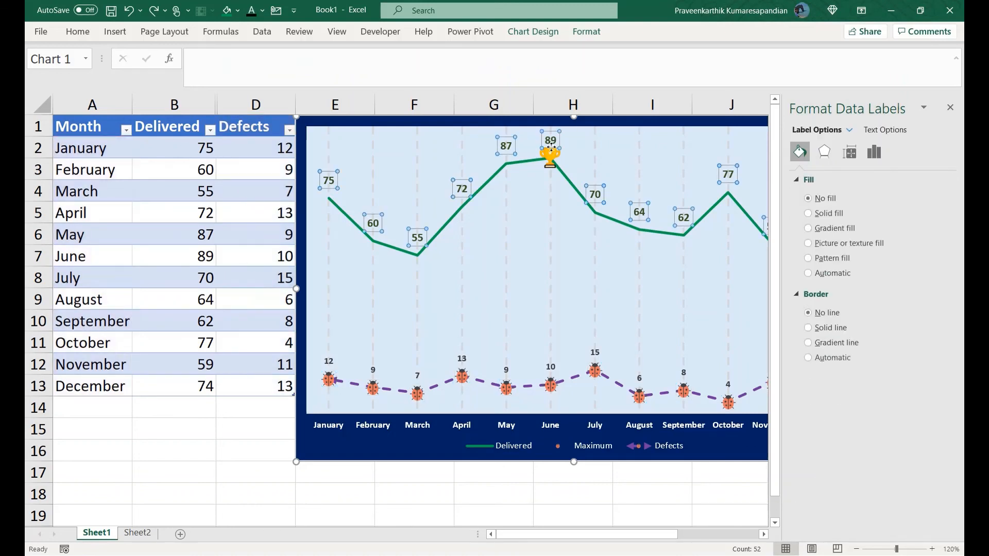
# On Sheet2, make the Defects series' data labels bold at font size 10.5, and close the formatting settings
pyautogui.click(137, 533)
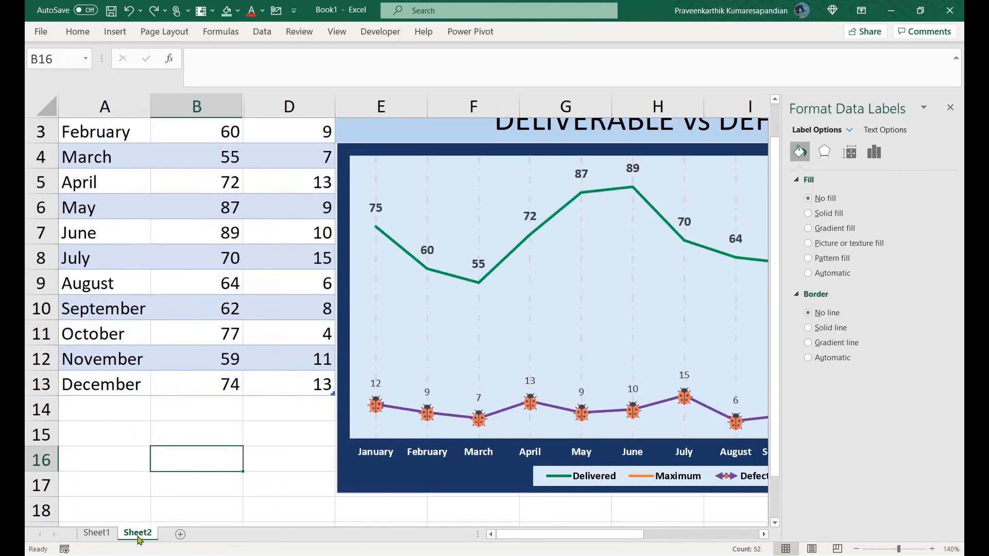
pyautogui.click(429, 390)
pyautogui.hotkey('ctrl', 'b')
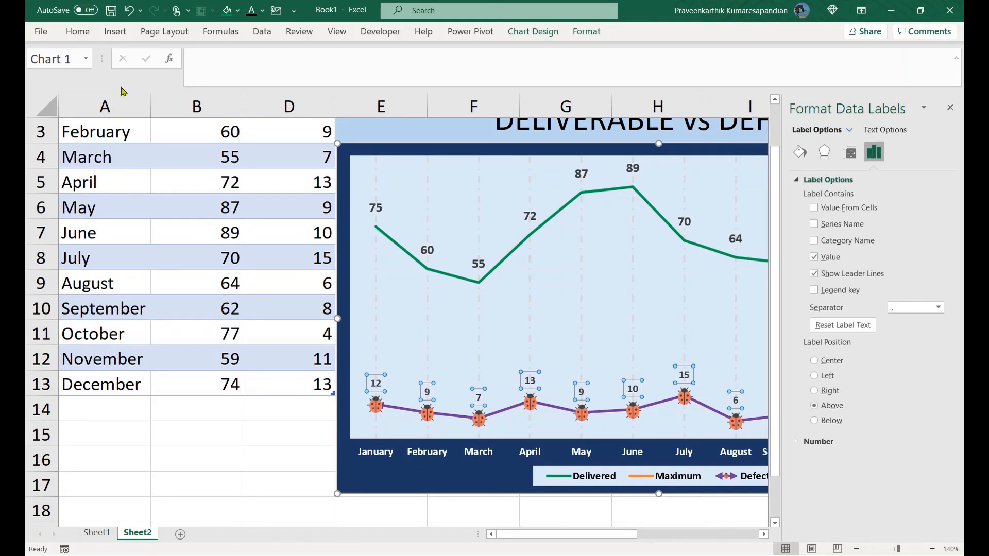
pyautogui.click(78, 32)
pyautogui.click(232, 56)
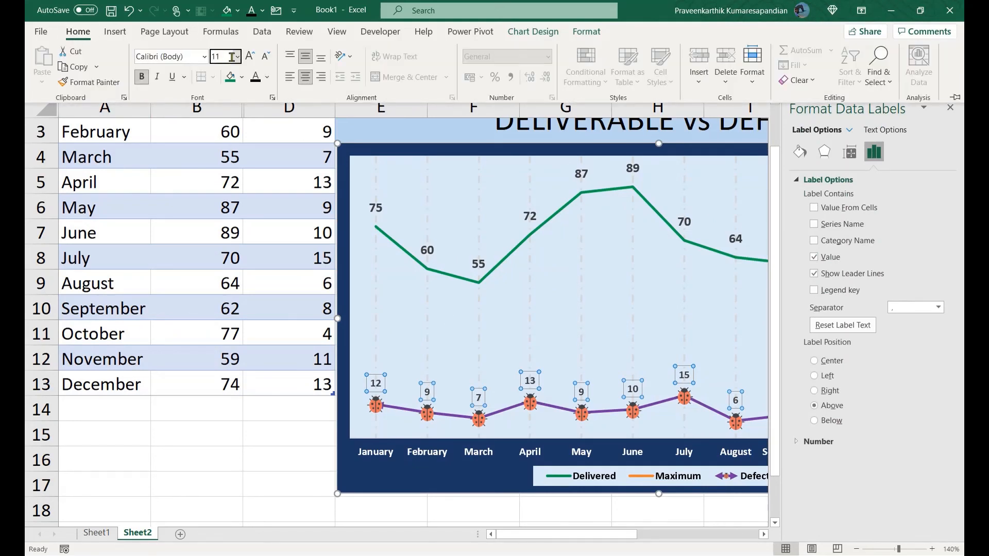
pyautogui.press('Up')
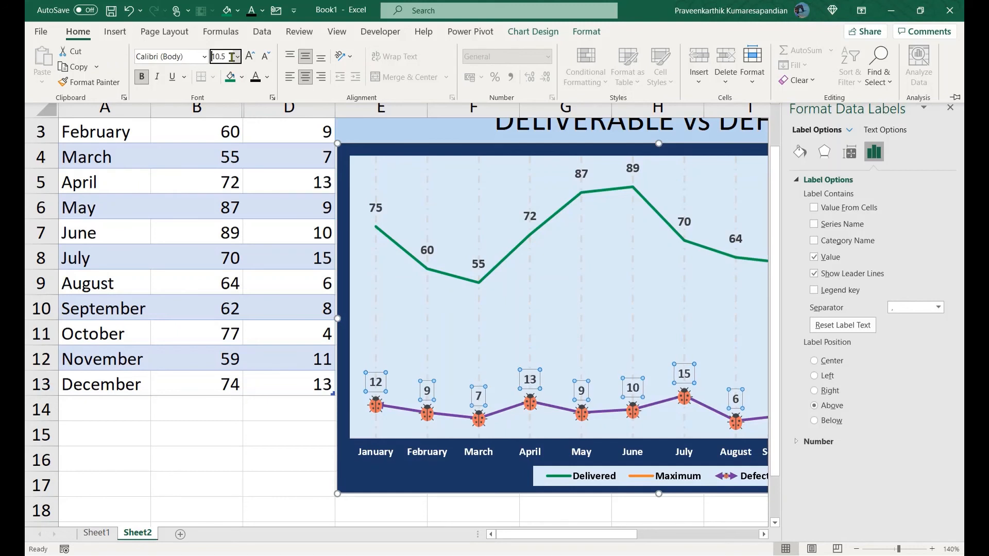
pyautogui.click(960, 114)
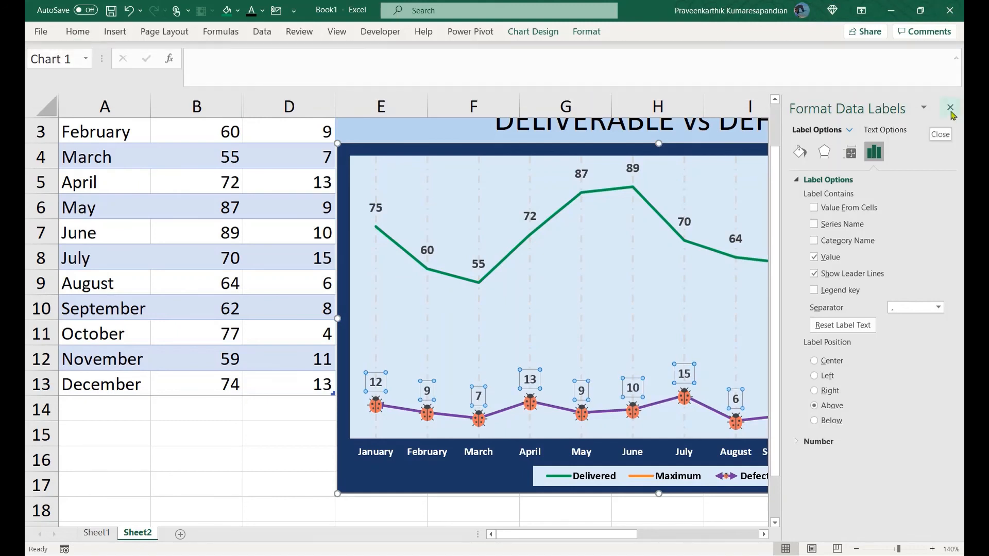
pyautogui.click(952, 109)
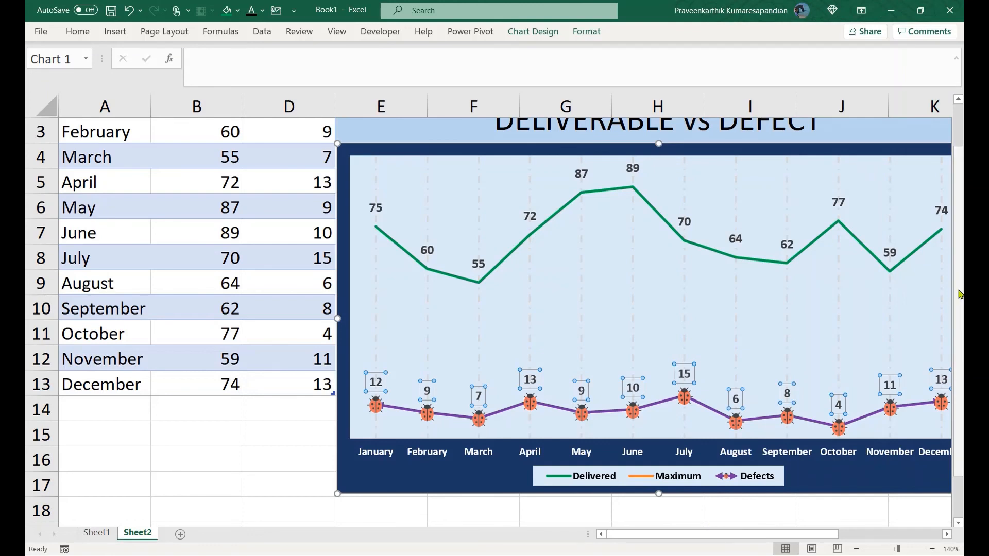
# Try setting the Delivered series' line to No line in the Sheet2 chart, and undo it
pyautogui.moveTo(959, 293); pyautogui.dragTo(959, 272)
pyautogui.moveTo(718, 540); pyautogui.dragTo(764, 540)
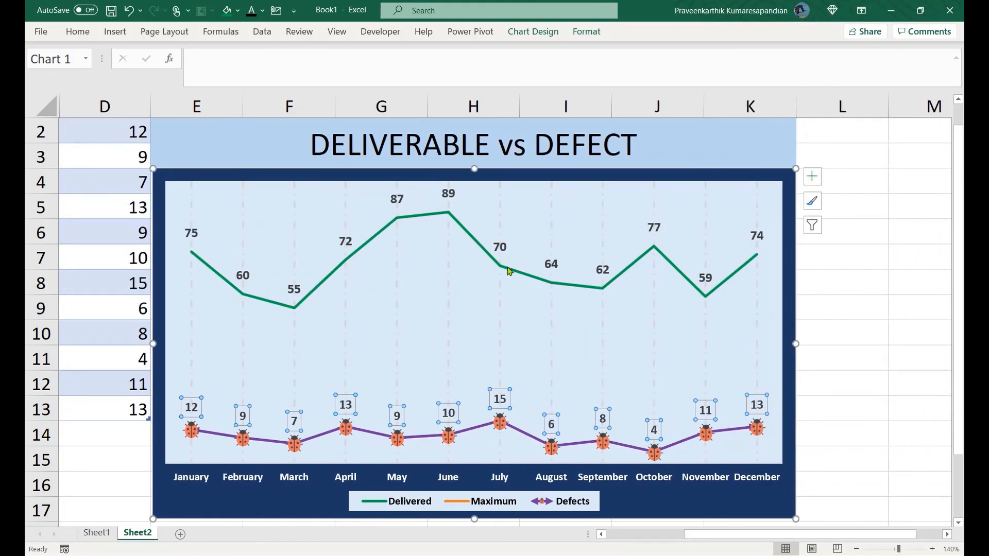
pyautogui.click(450, 216)
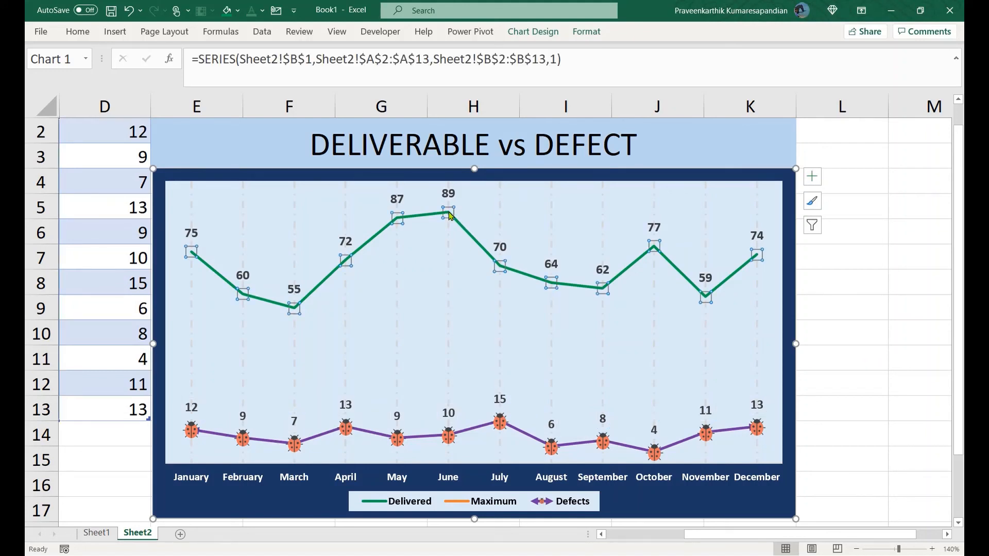
pyautogui.rightClick(449, 216)
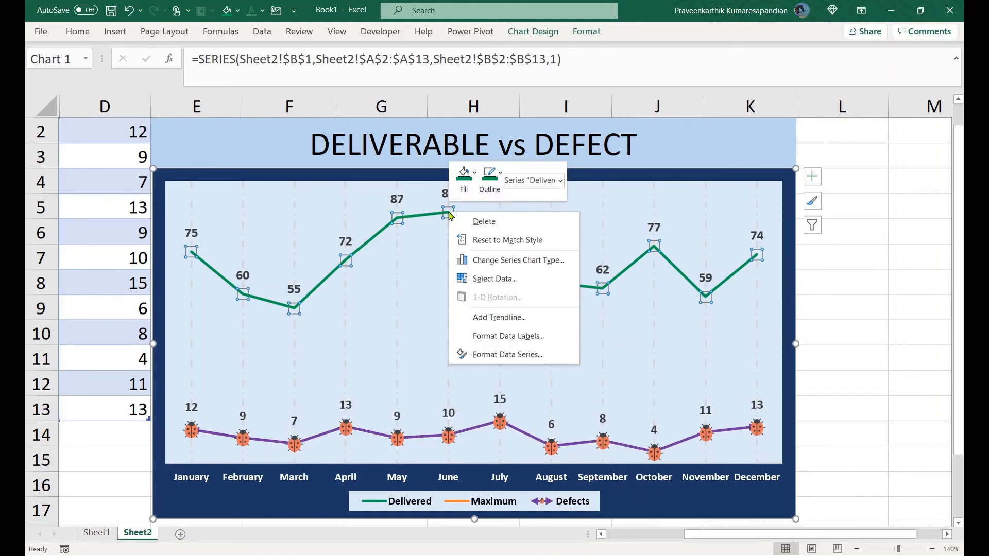
pyautogui.click(534, 354)
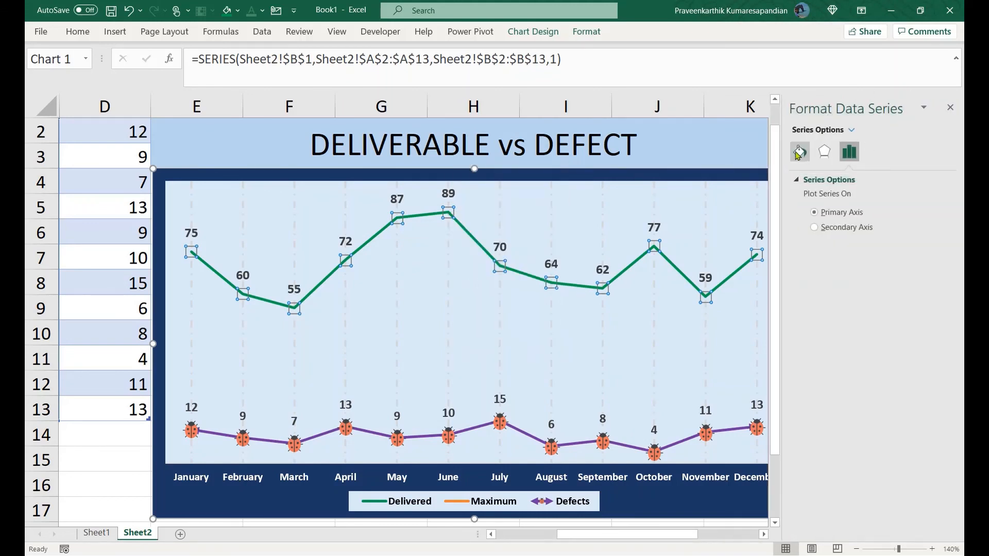
pyautogui.click(797, 152)
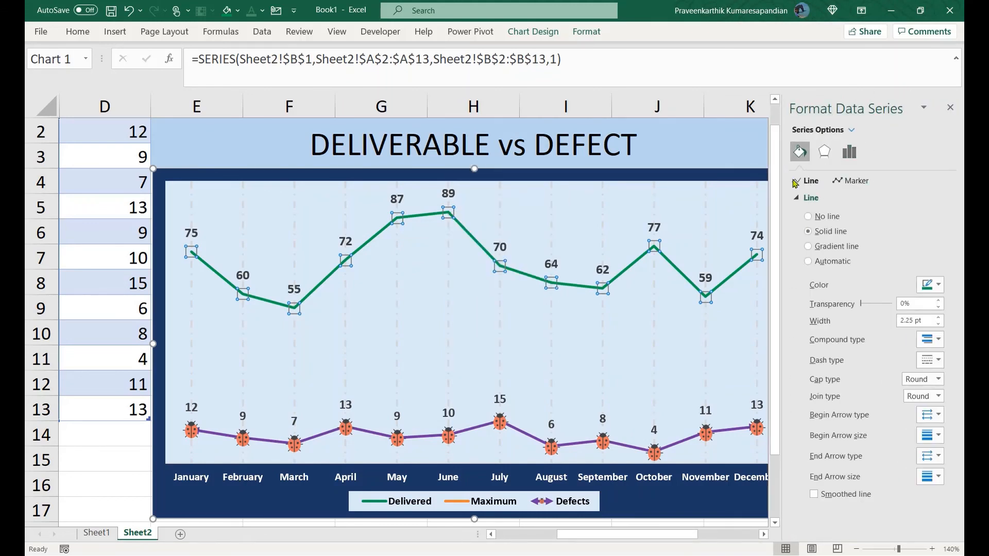
pyautogui.click(808, 217)
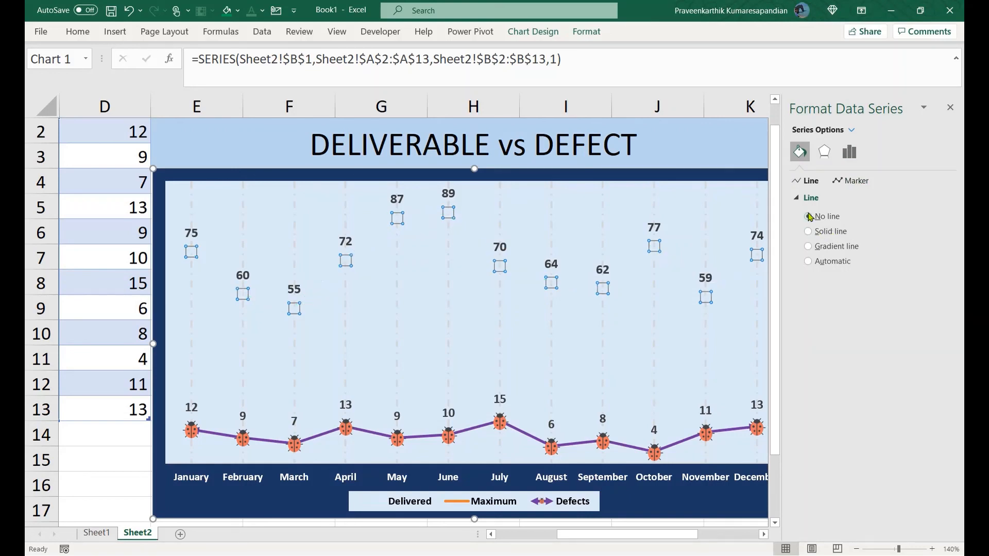
pyautogui.click(82, 458)
pyautogui.hotkey('ctrl', 'z')
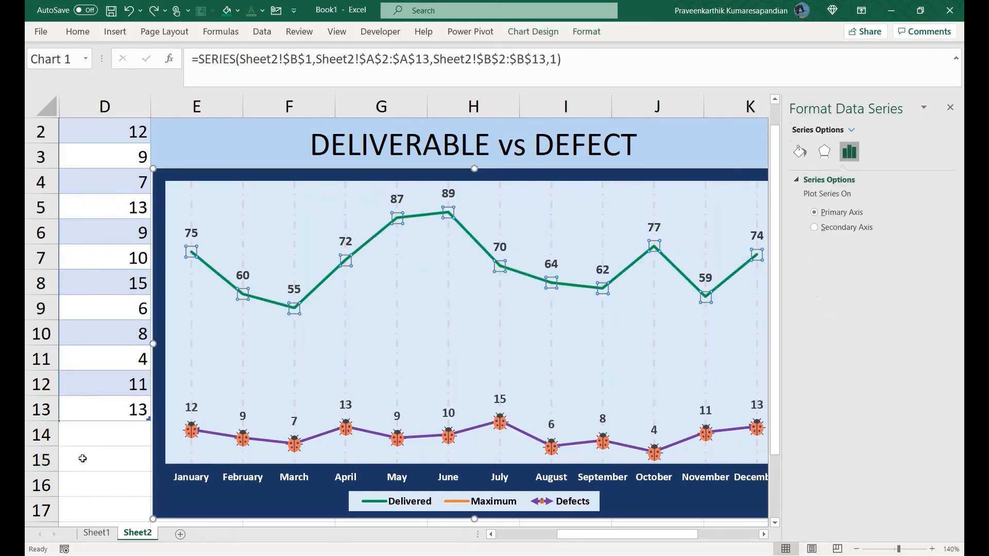
# Select the Maximum series, set its line to No line, and start inserting a picture for its marker fill
pyautogui.click(852, 132)
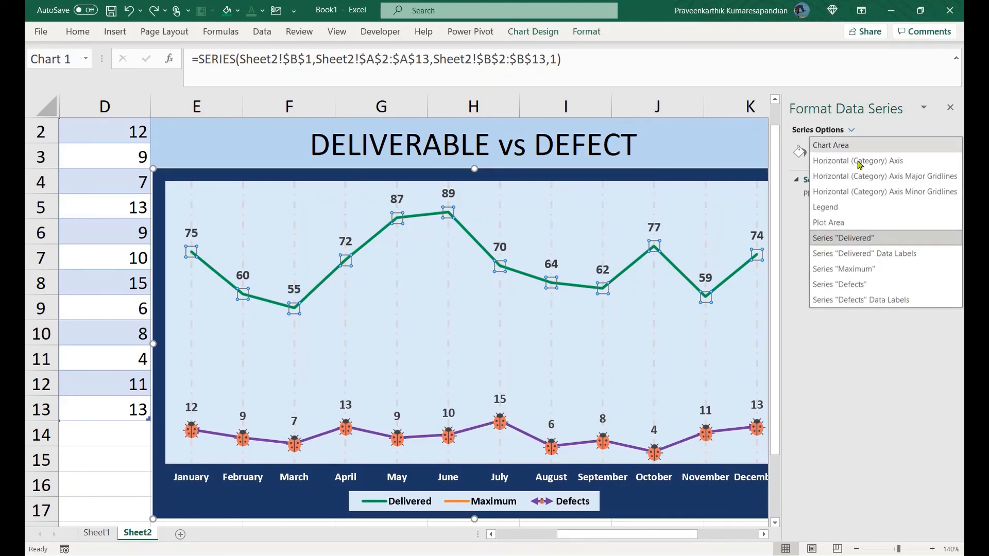
pyautogui.click(866, 269)
pyautogui.click(799, 152)
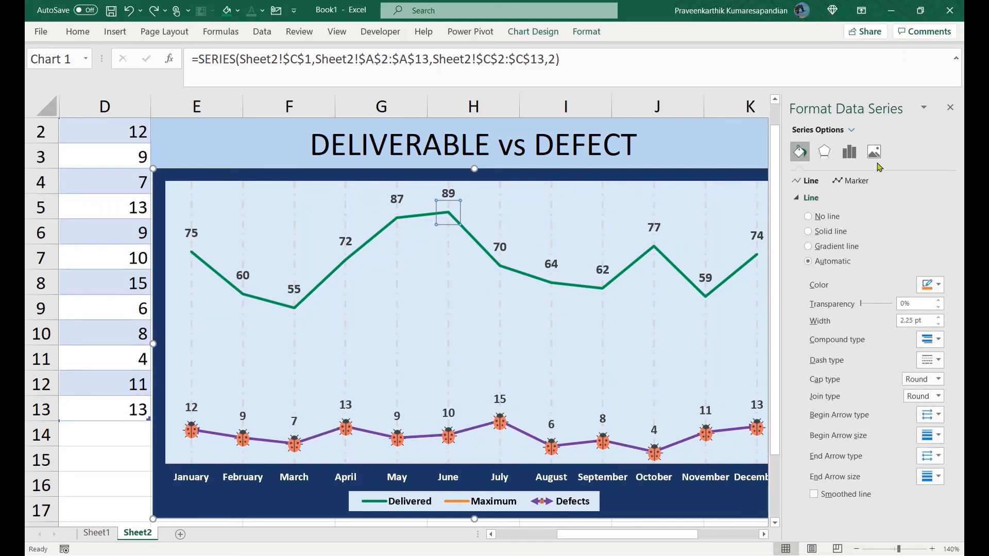
pyautogui.click(807, 217)
pyautogui.click(855, 181)
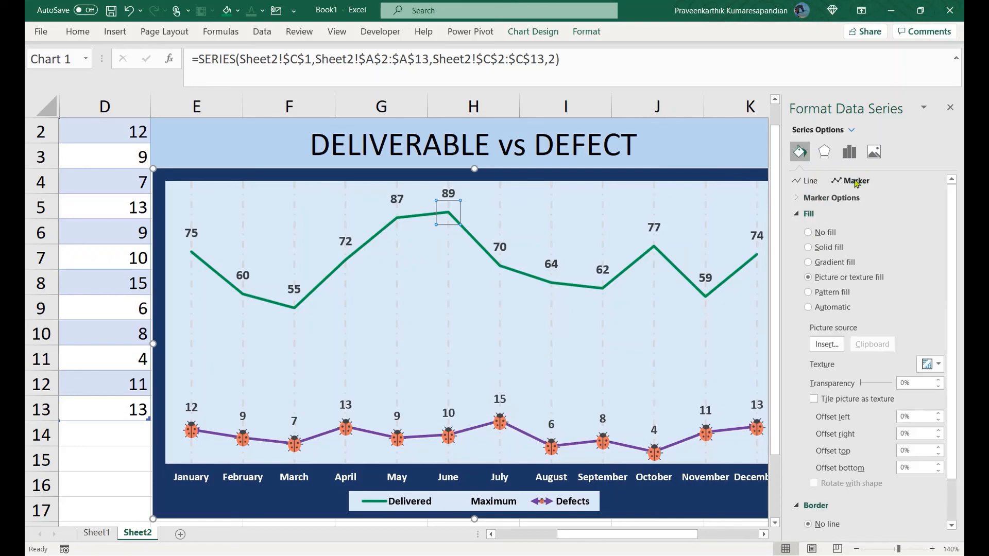
pyautogui.click(826, 345)
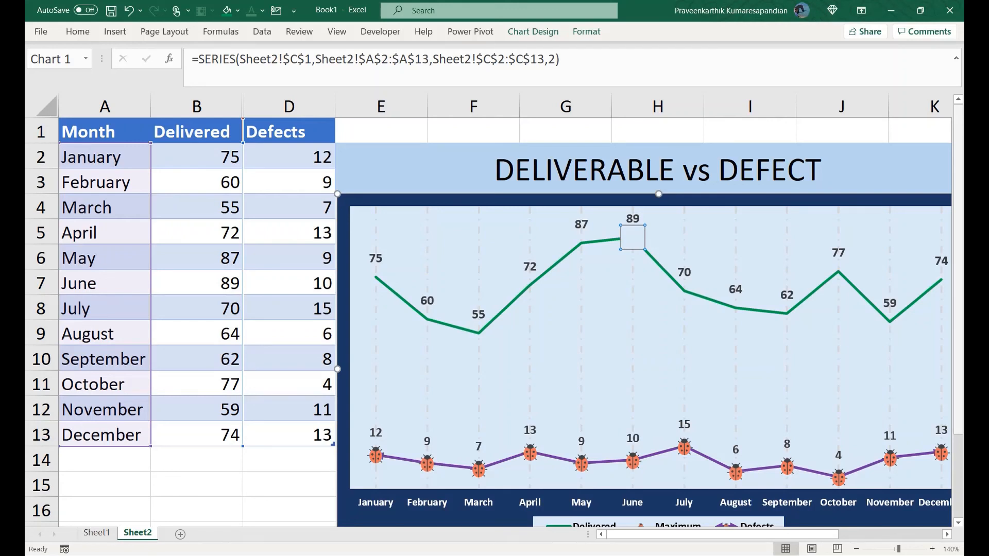
# Fill the Maximum series' June data point marker with the trophy picture from a file, and close the formatting settings
pyautogui.rightClick(640, 236)
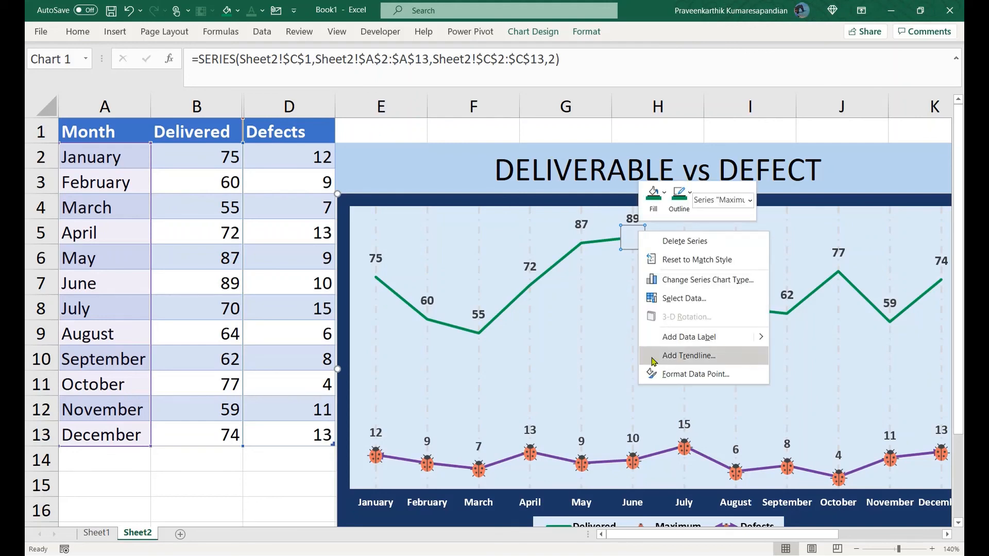
pyautogui.click(657, 376)
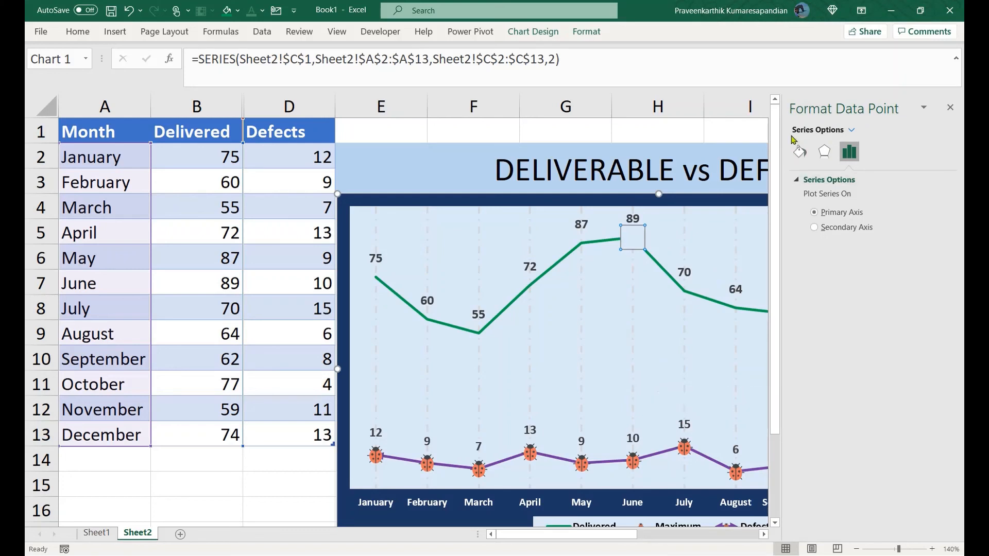
pyautogui.click(800, 152)
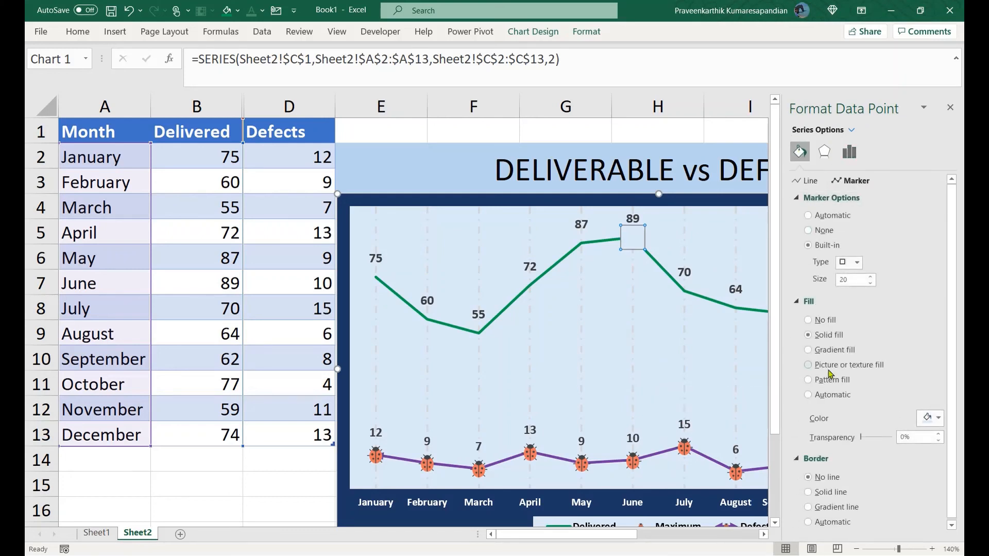
pyautogui.click(808, 365)
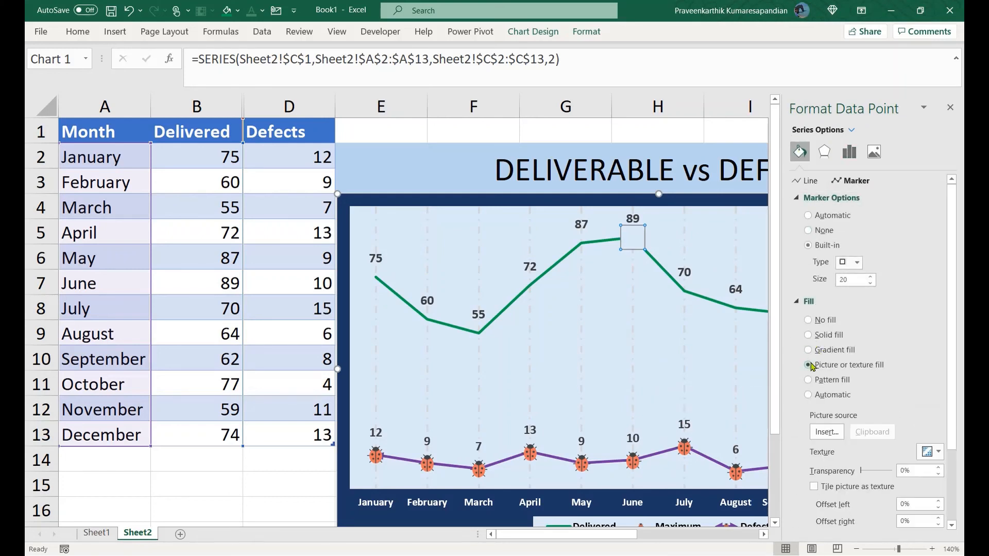
pyautogui.click(827, 431)
pyautogui.click(309, 243)
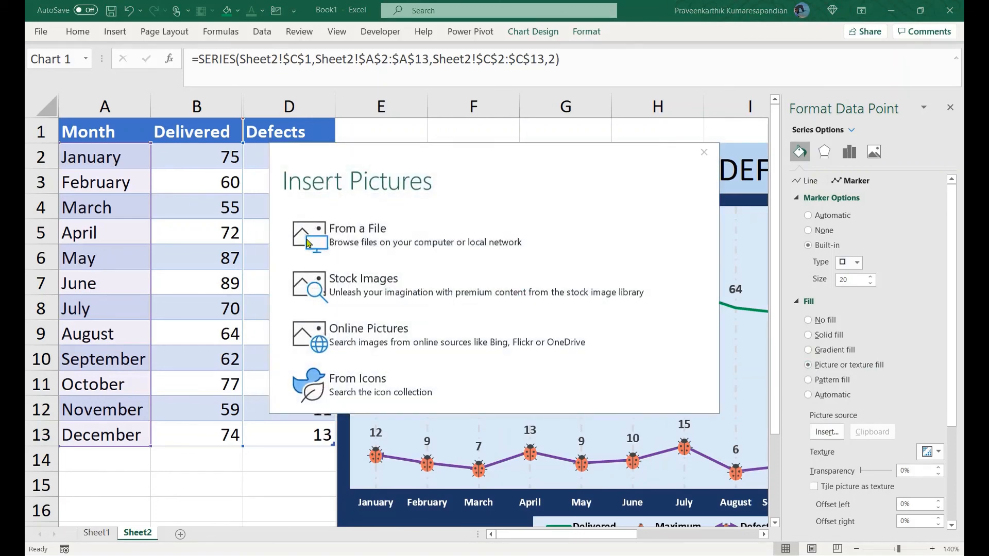
pyautogui.doubleClick(213, 112)
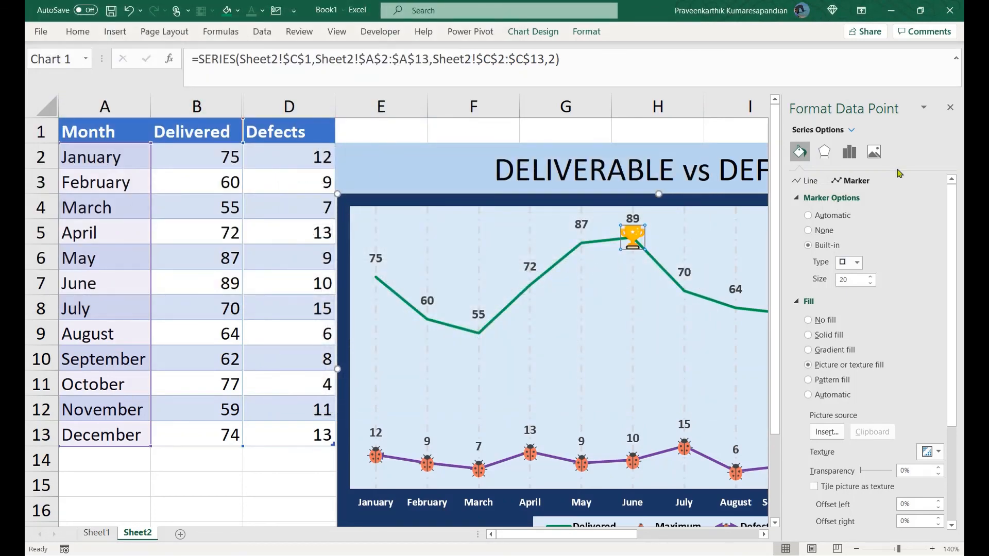
pyautogui.click(949, 108)
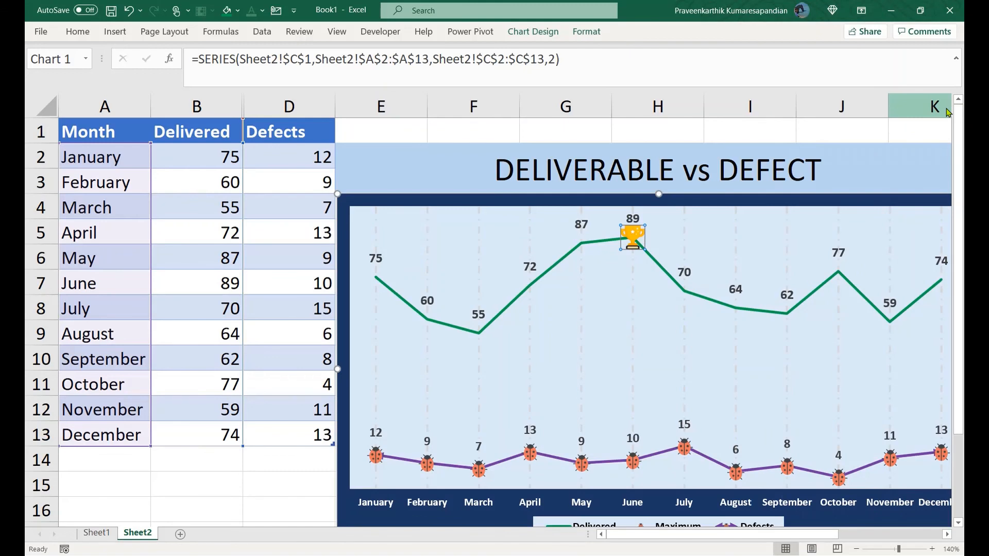